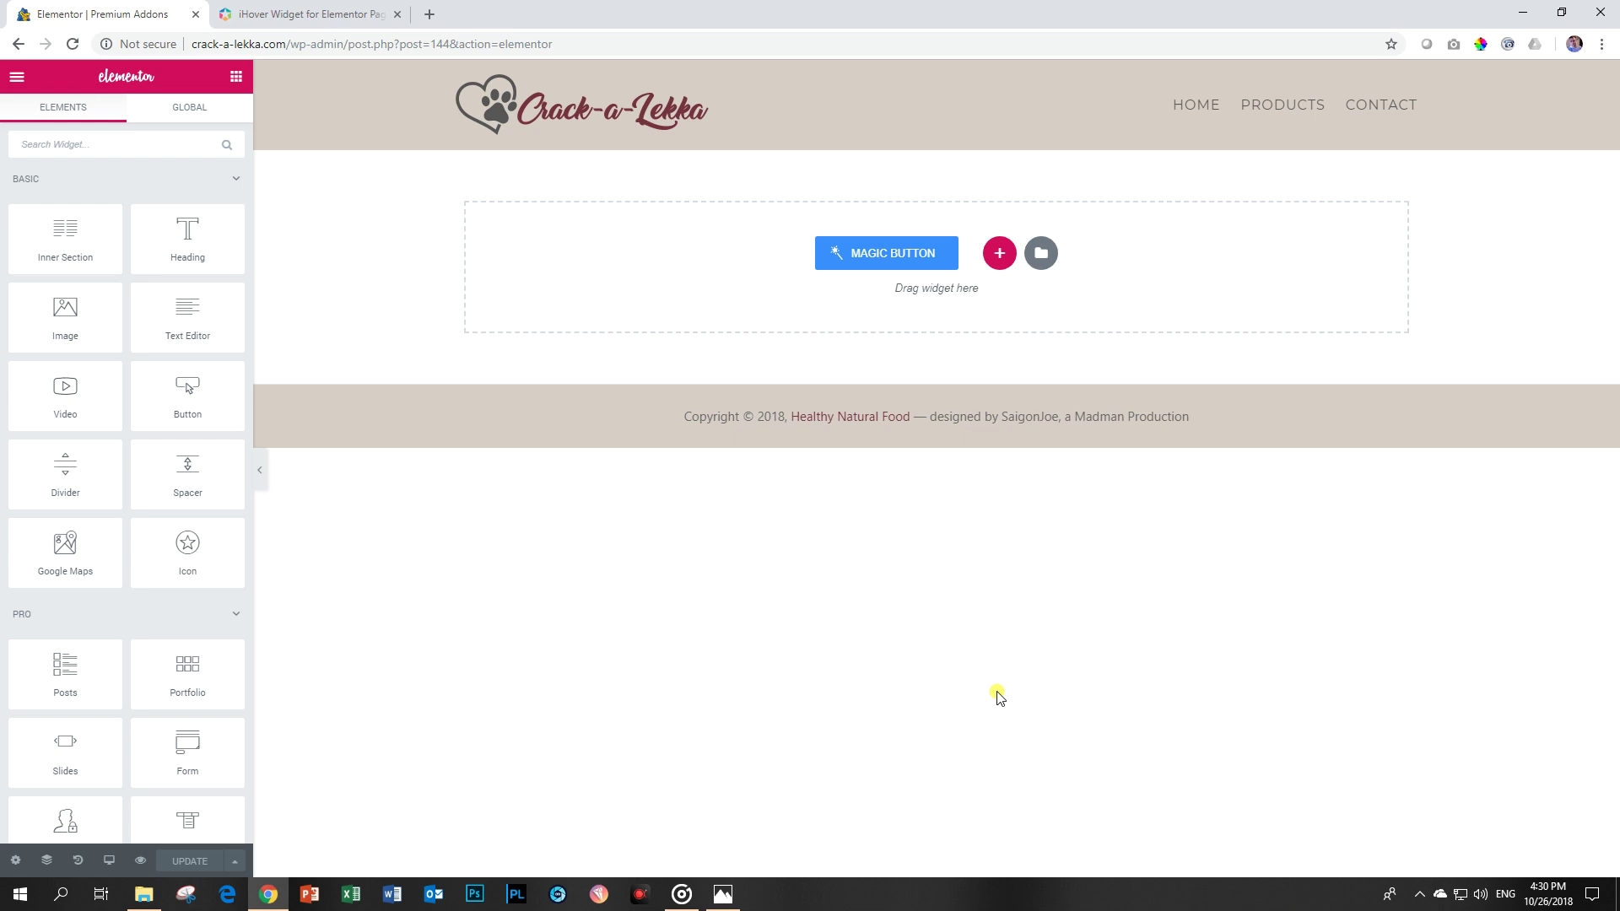
Switch to the 'iHover Widget for Elementor' Premium Addons demo page tab.
{"action": "left_click", "coordinate": [312, 14]}
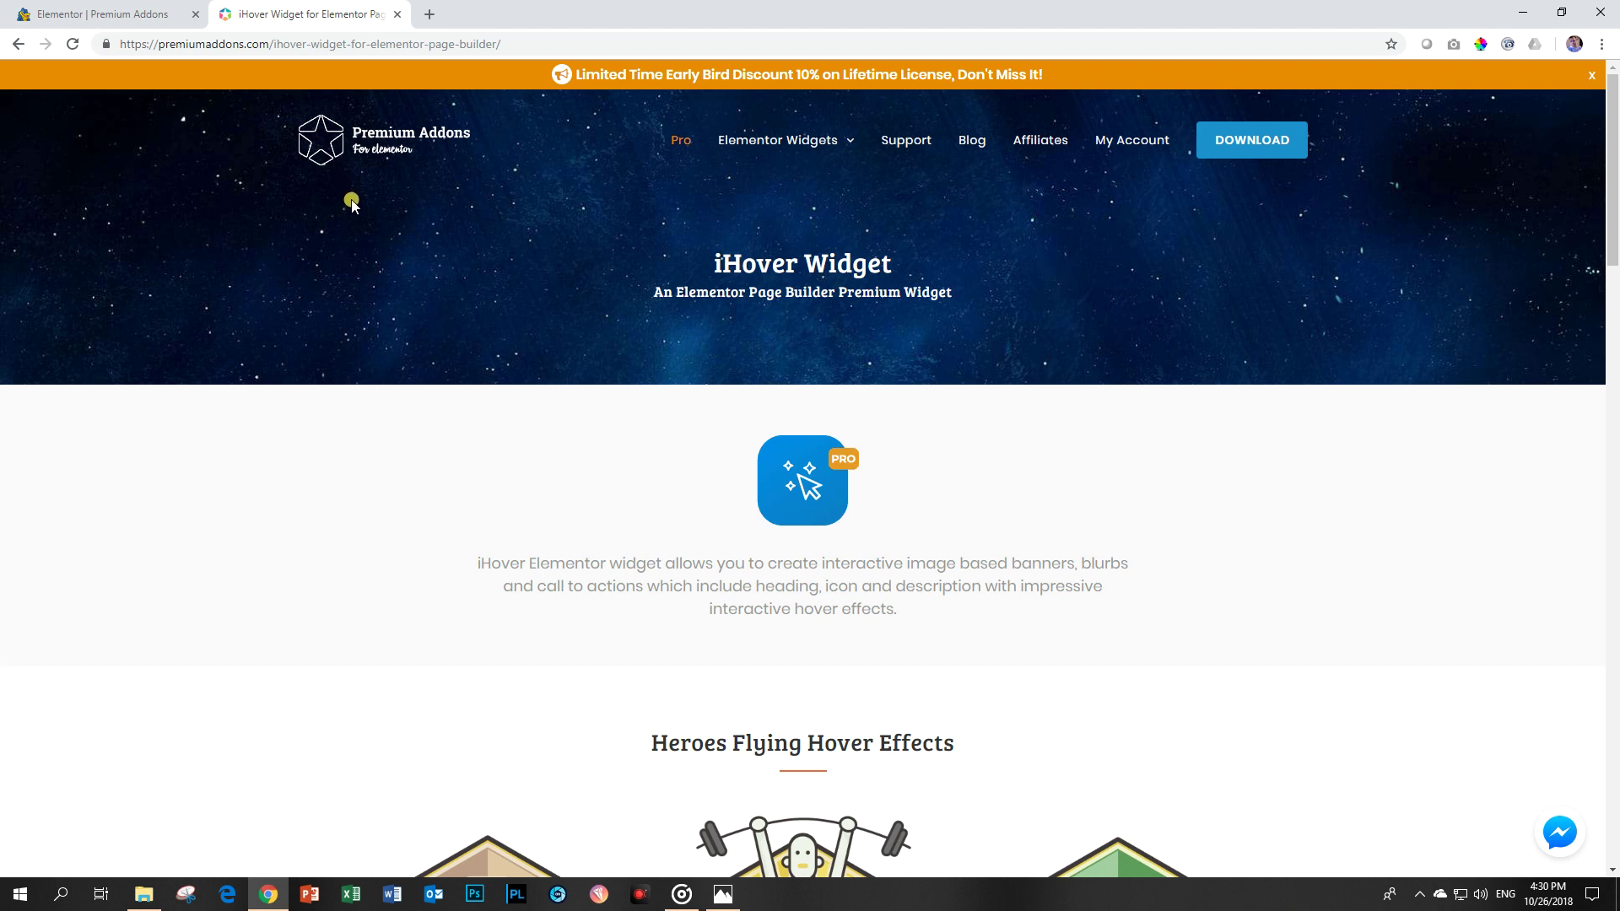
{"action": "scroll", "coordinate": [413, 287], "scroll_direction": "down", "scroll_amount": 3}
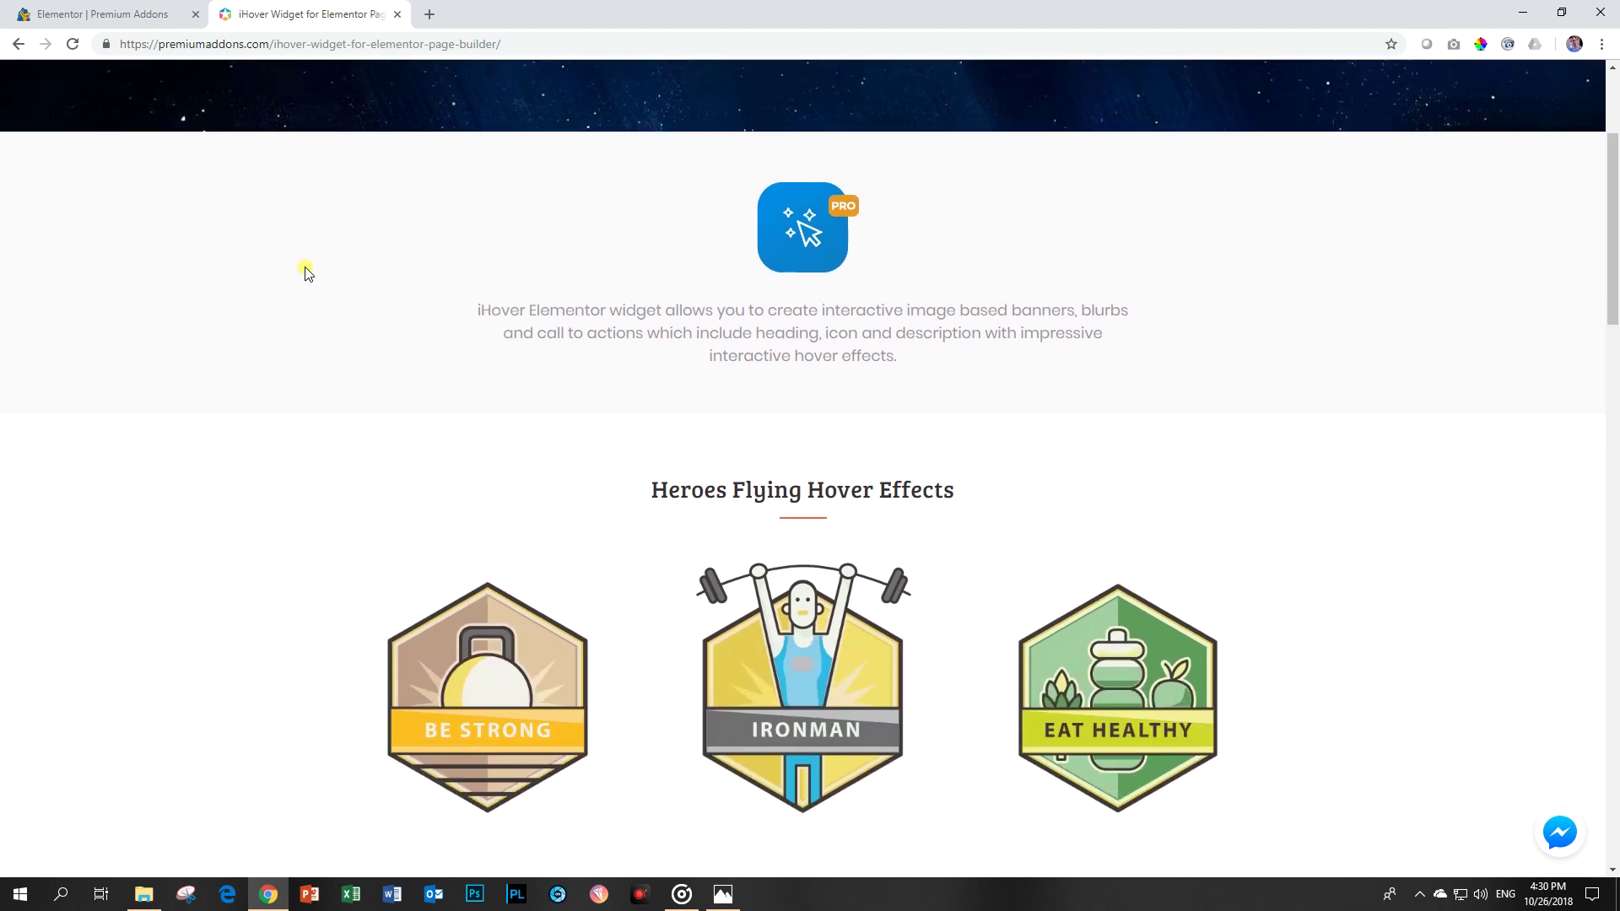
{"action": "scroll", "coordinate": [306, 273], "scroll_direction": "down", "scroll_amount": 2}
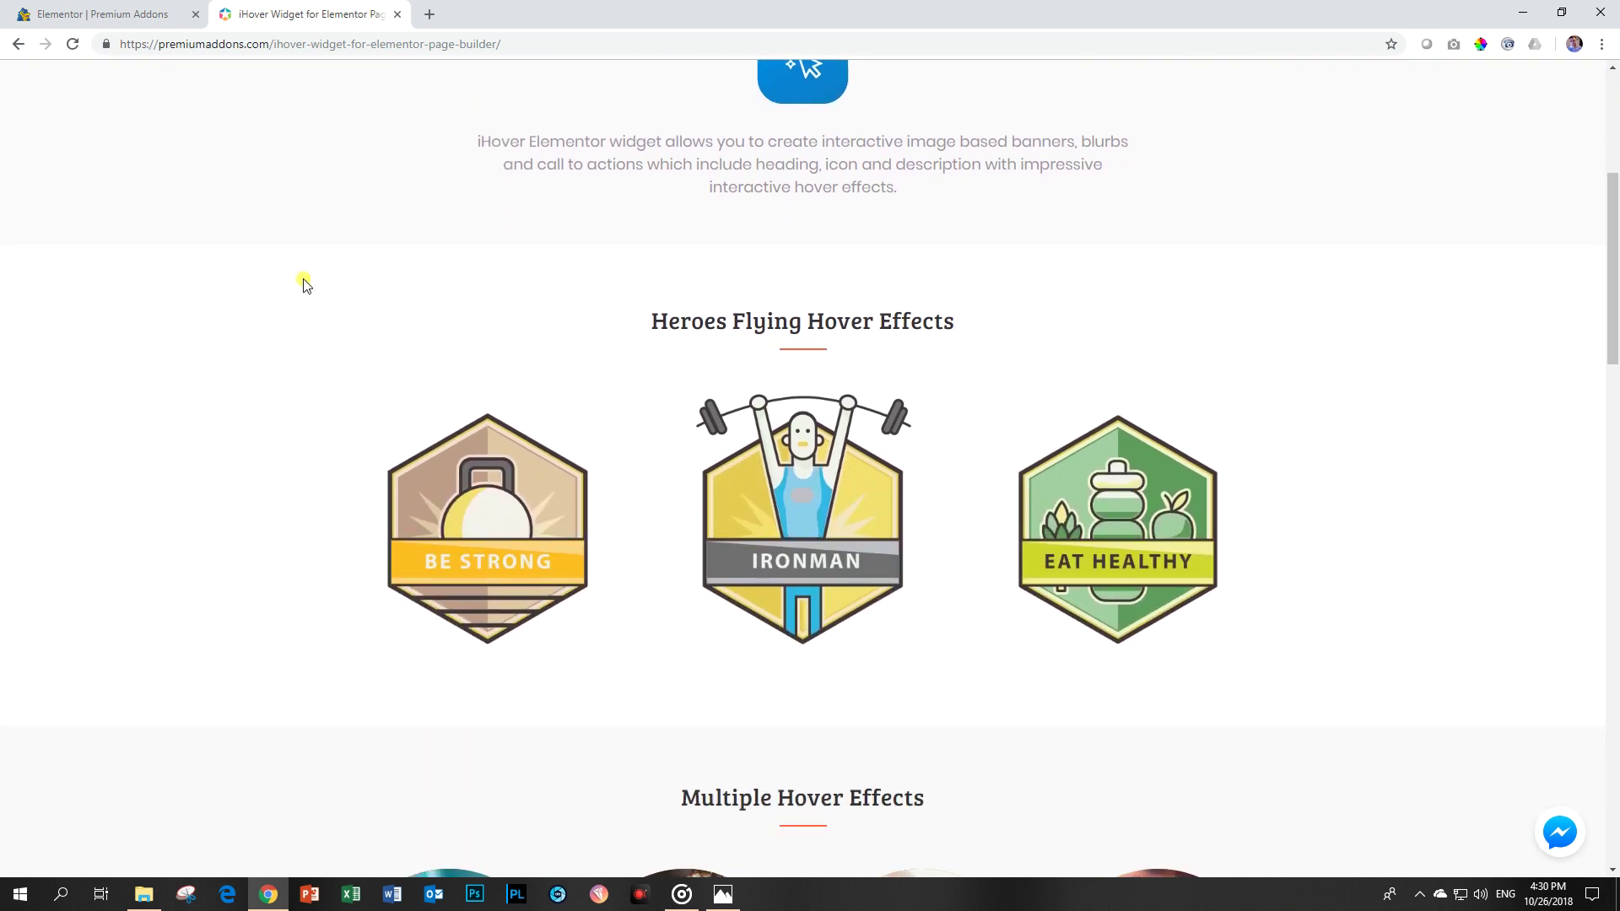
{"action": "scroll", "coordinate": [275, 300], "scroll_direction": "down", "scroll_amount": 7}
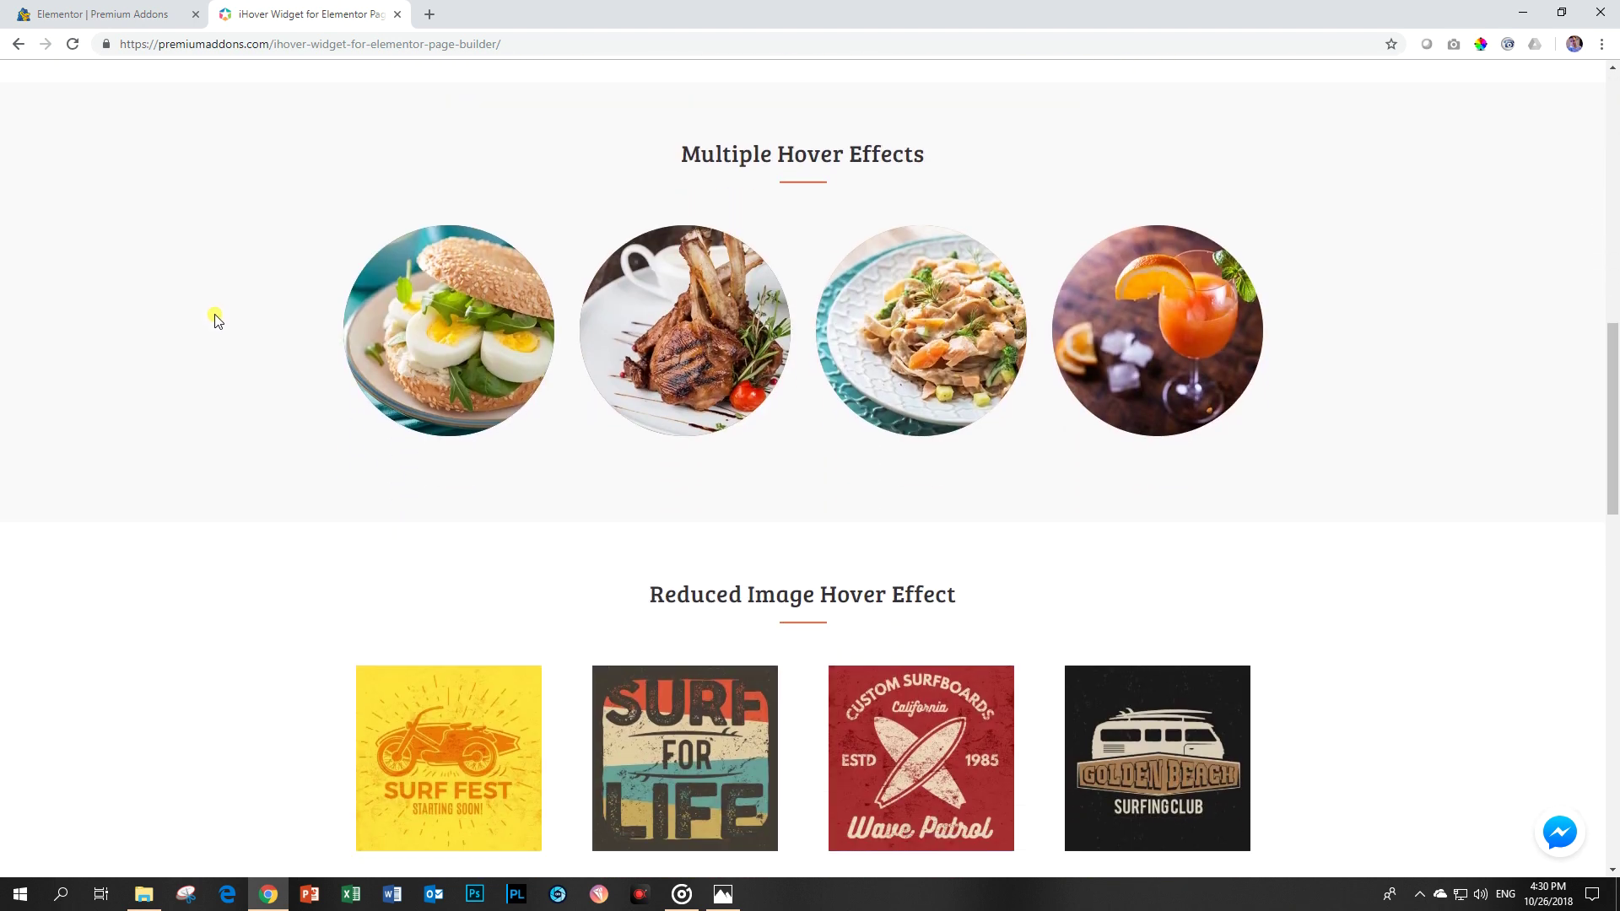
{"action": "scroll", "coordinate": [216, 319], "scroll_direction": "down", "scroll_amount": 5}
{"action": "scroll", "coordinate": [219, 319], "scroll_direction": "down", "scroll_amount": 3}
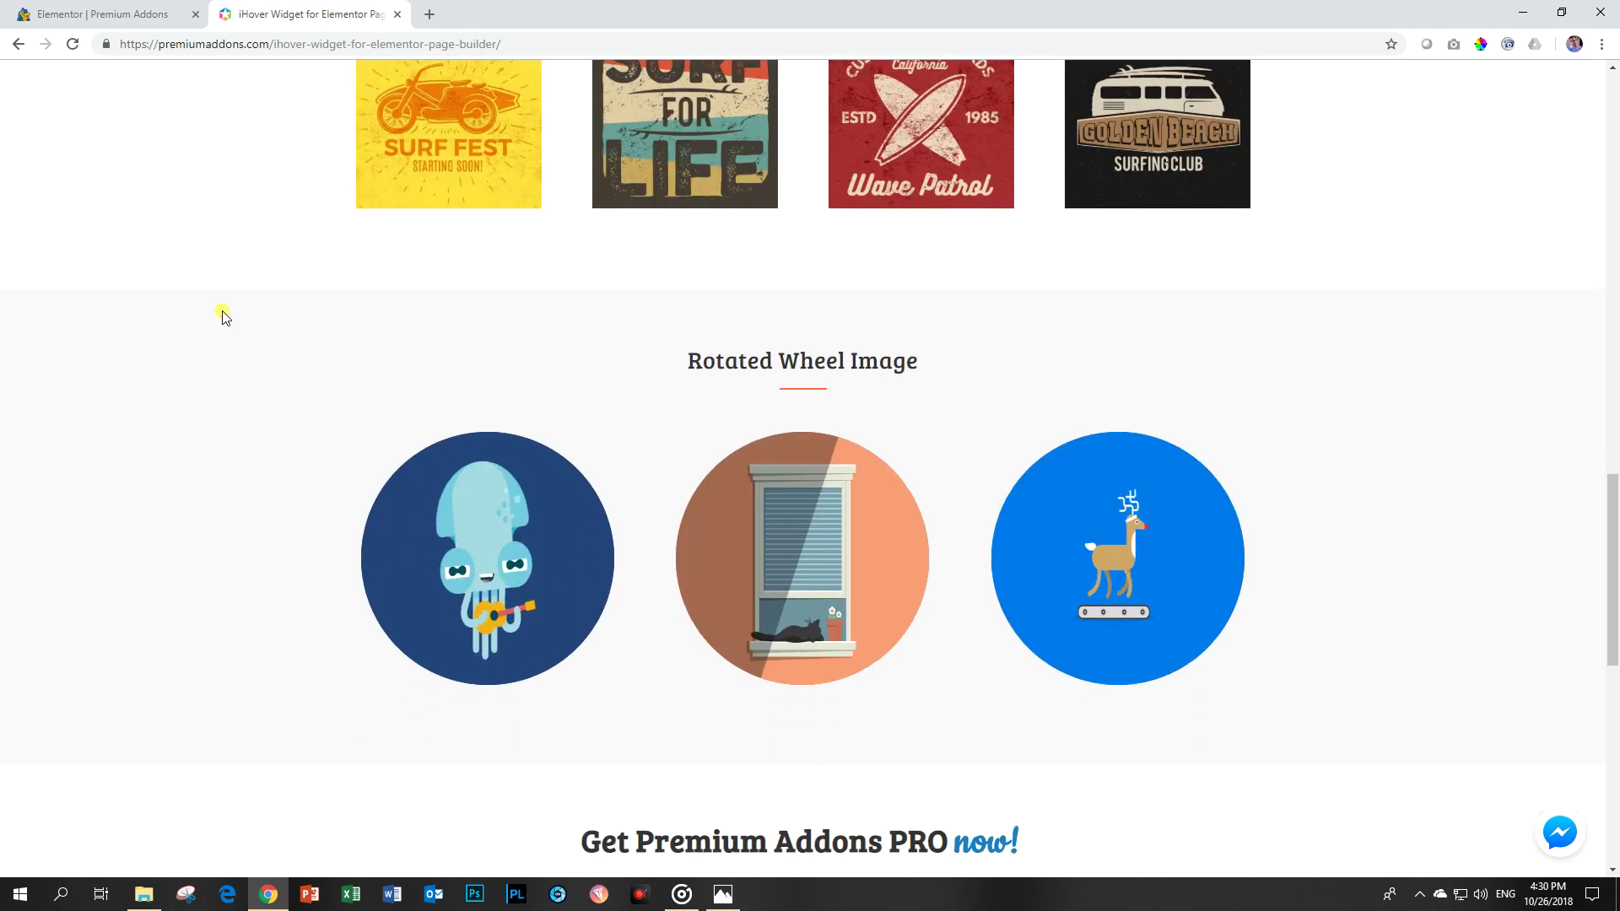
{"action": "scroll", "coordinate": [224, 317], "scroll_direction": "up", "scroll_amount": 9}
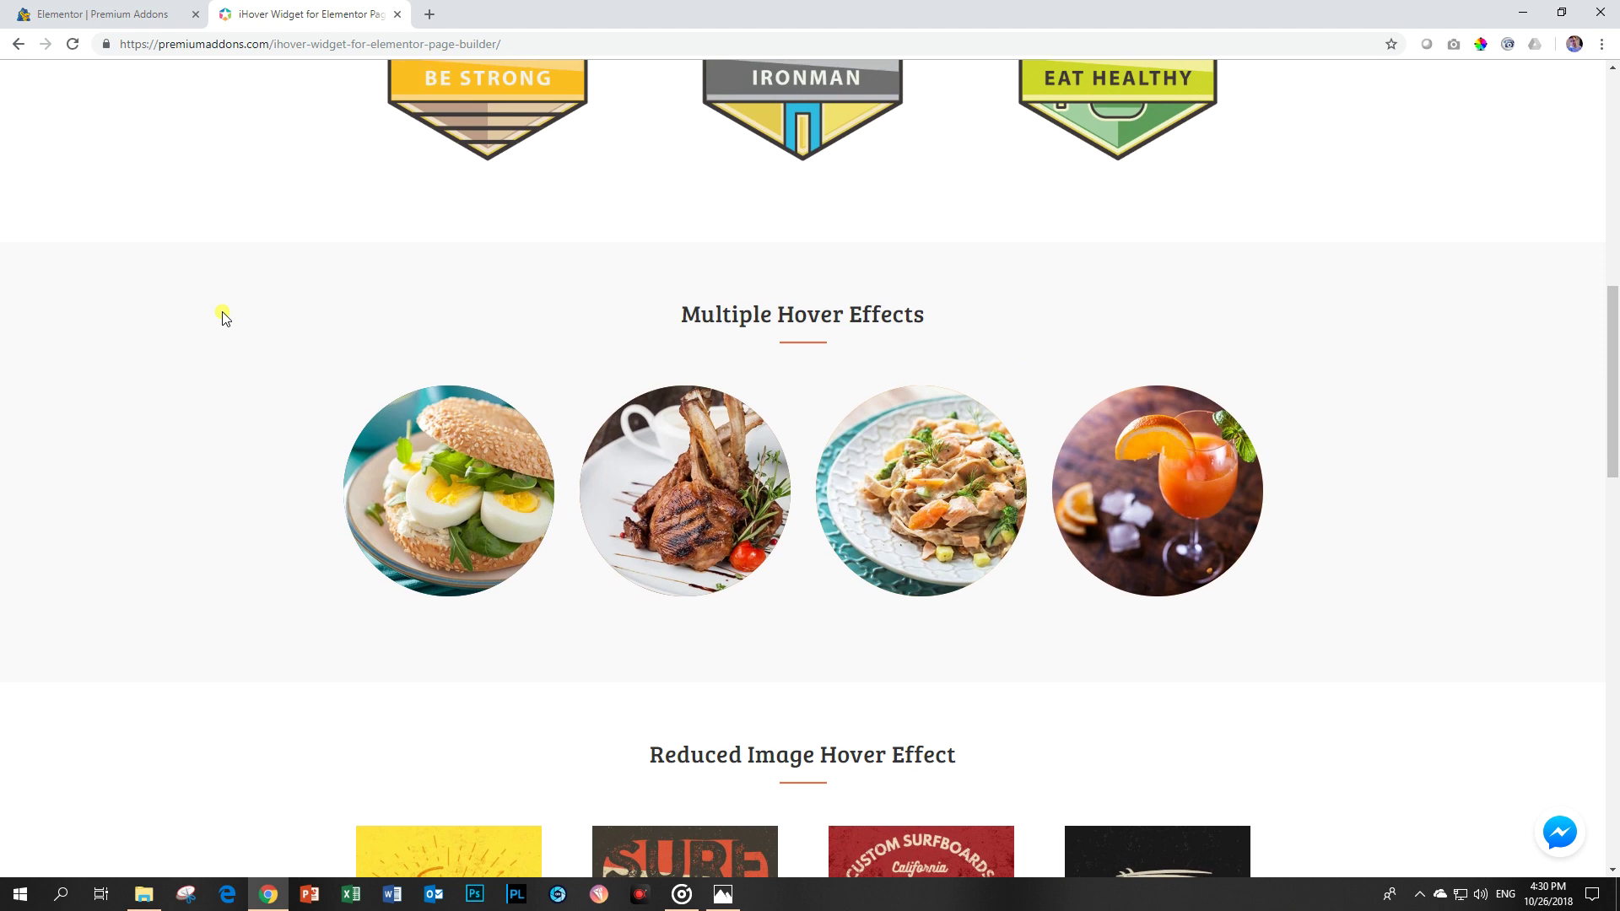
{"action": "scroll", "coordinate": [224, 318], "scroll_direction": "up", "scroll_amount": 3}
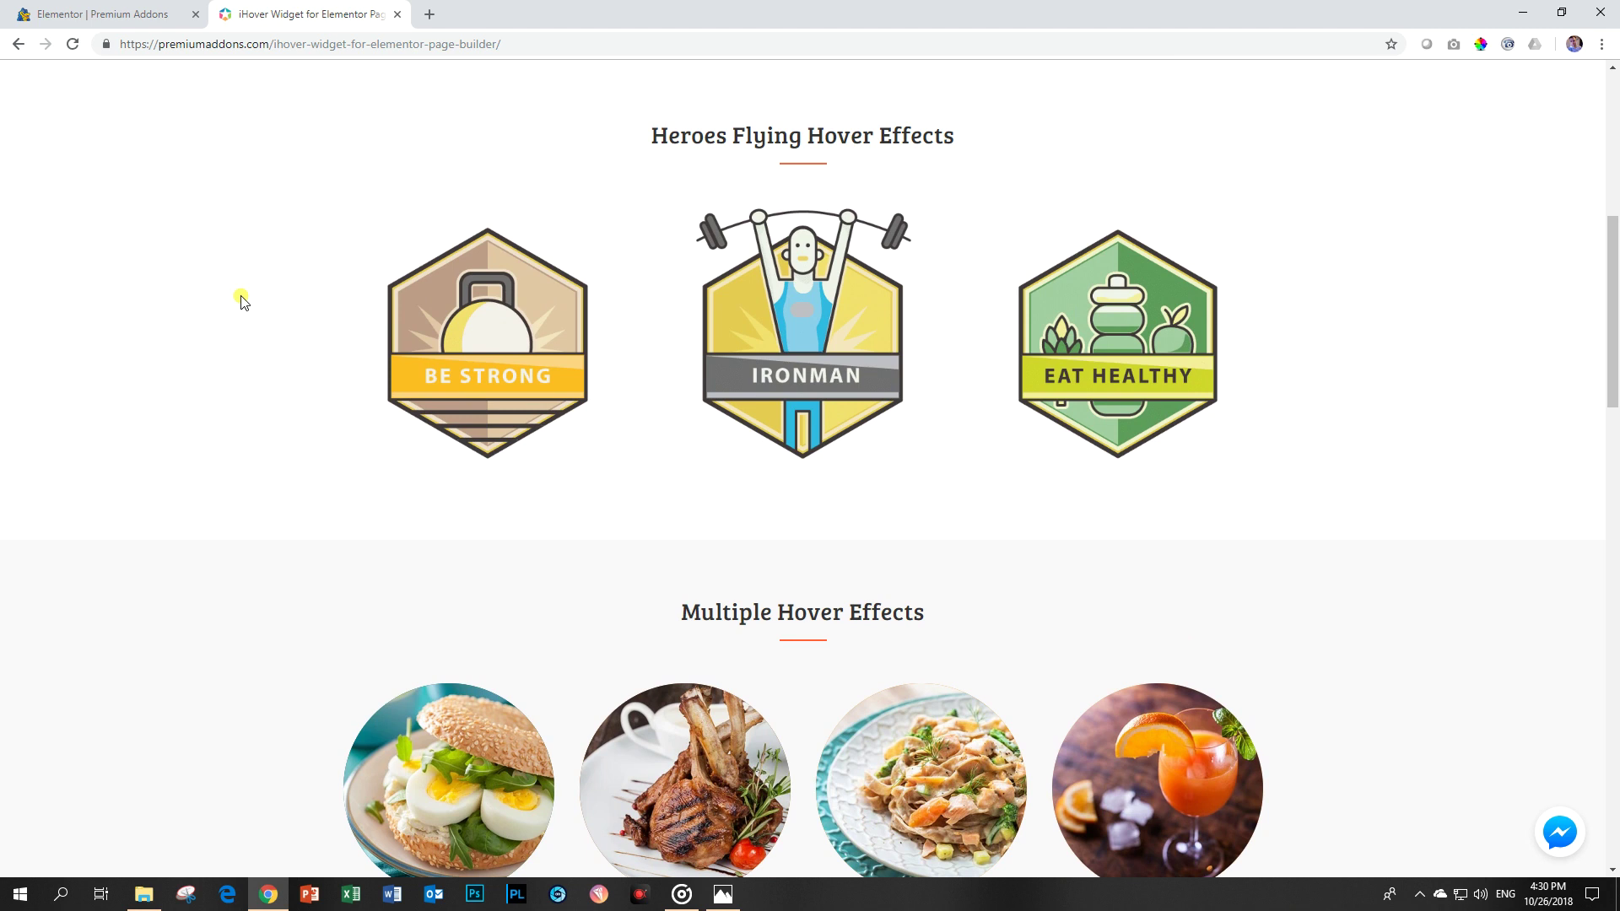
{"action": "mouse_move", "coordinate": [489, 361]}
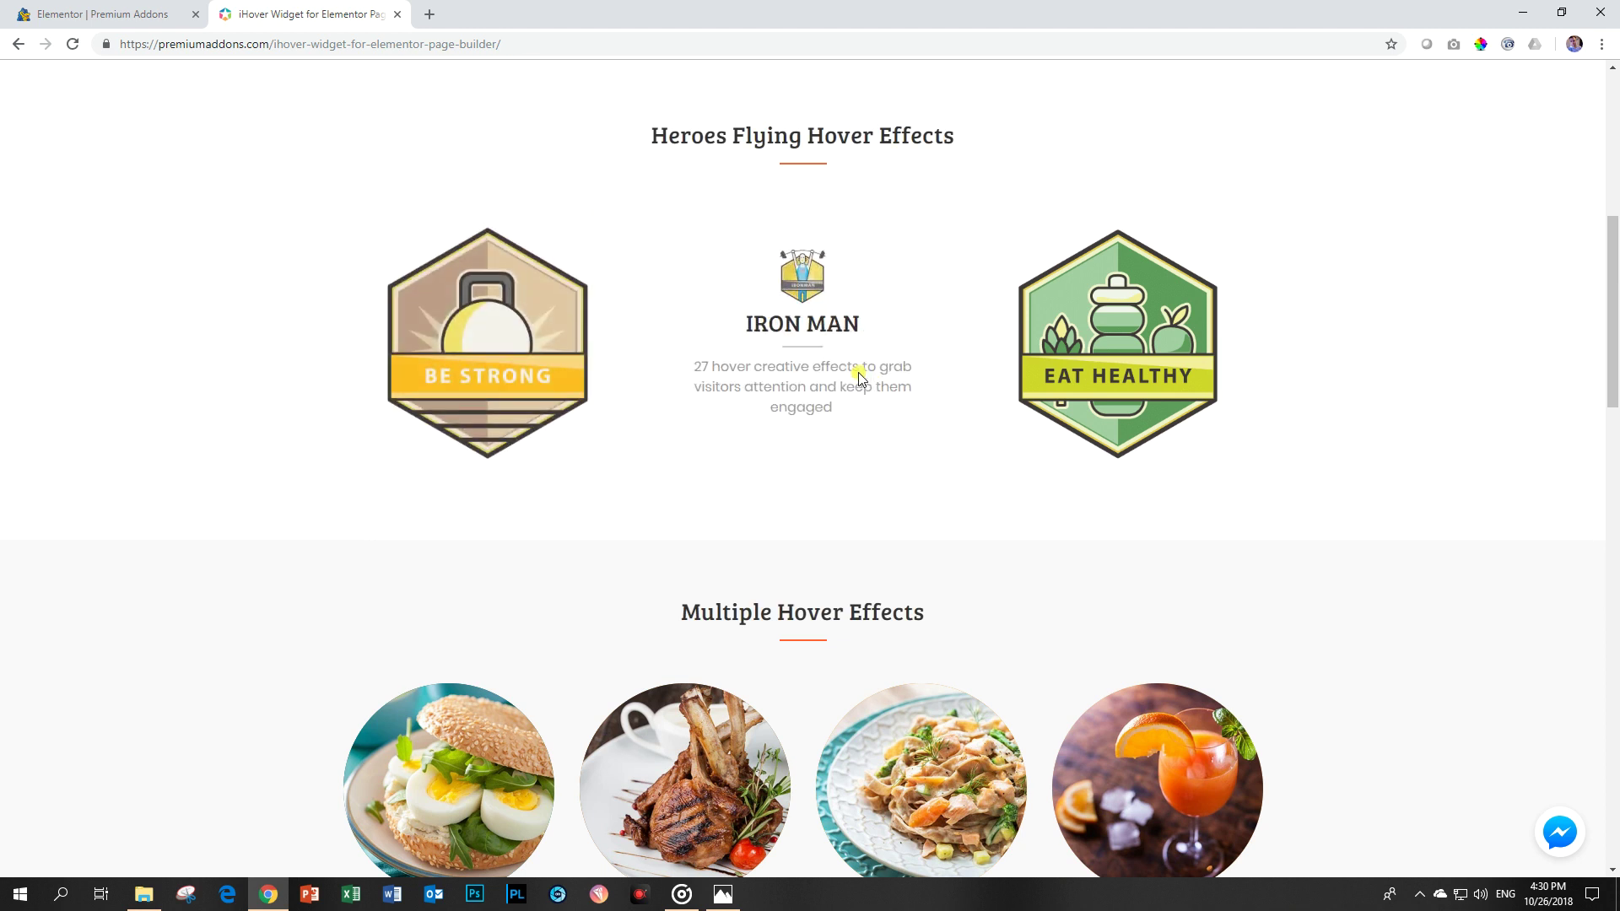
{"action": "mouse_move", "coordinate": [1090, 377]}
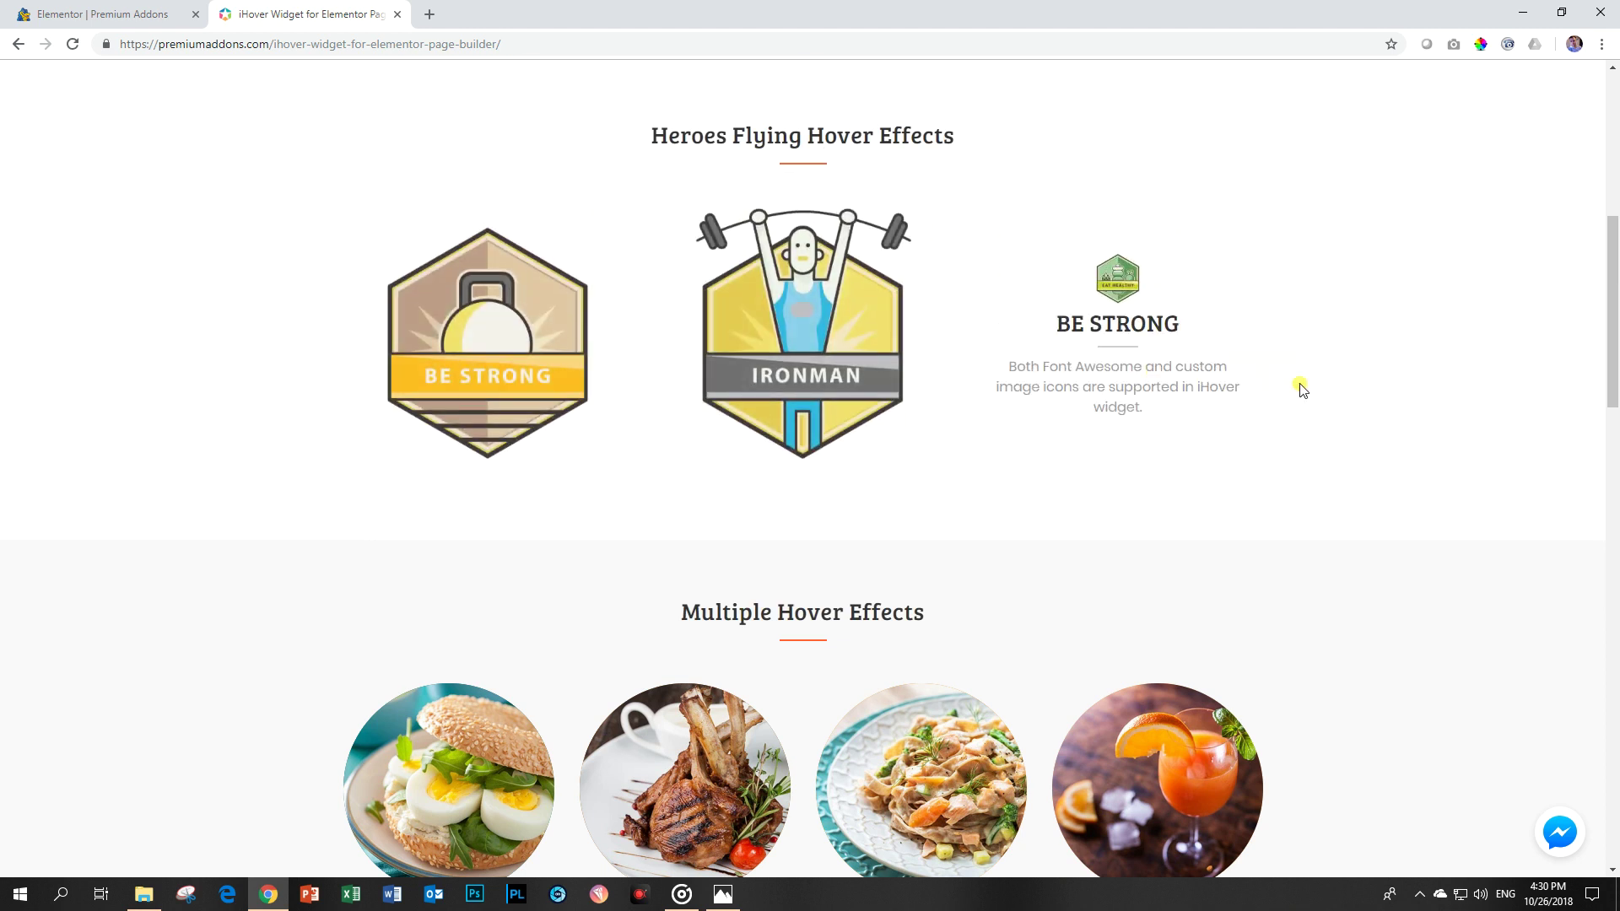
{"action": "scroll", "coordinate": [1299, 388], "scroll_direction": "down", "scroll_amount": 3}
{"action": "scroll", "coordinate": [1367, 388], "scroll_direction": "down", "scroll_amount": 1}
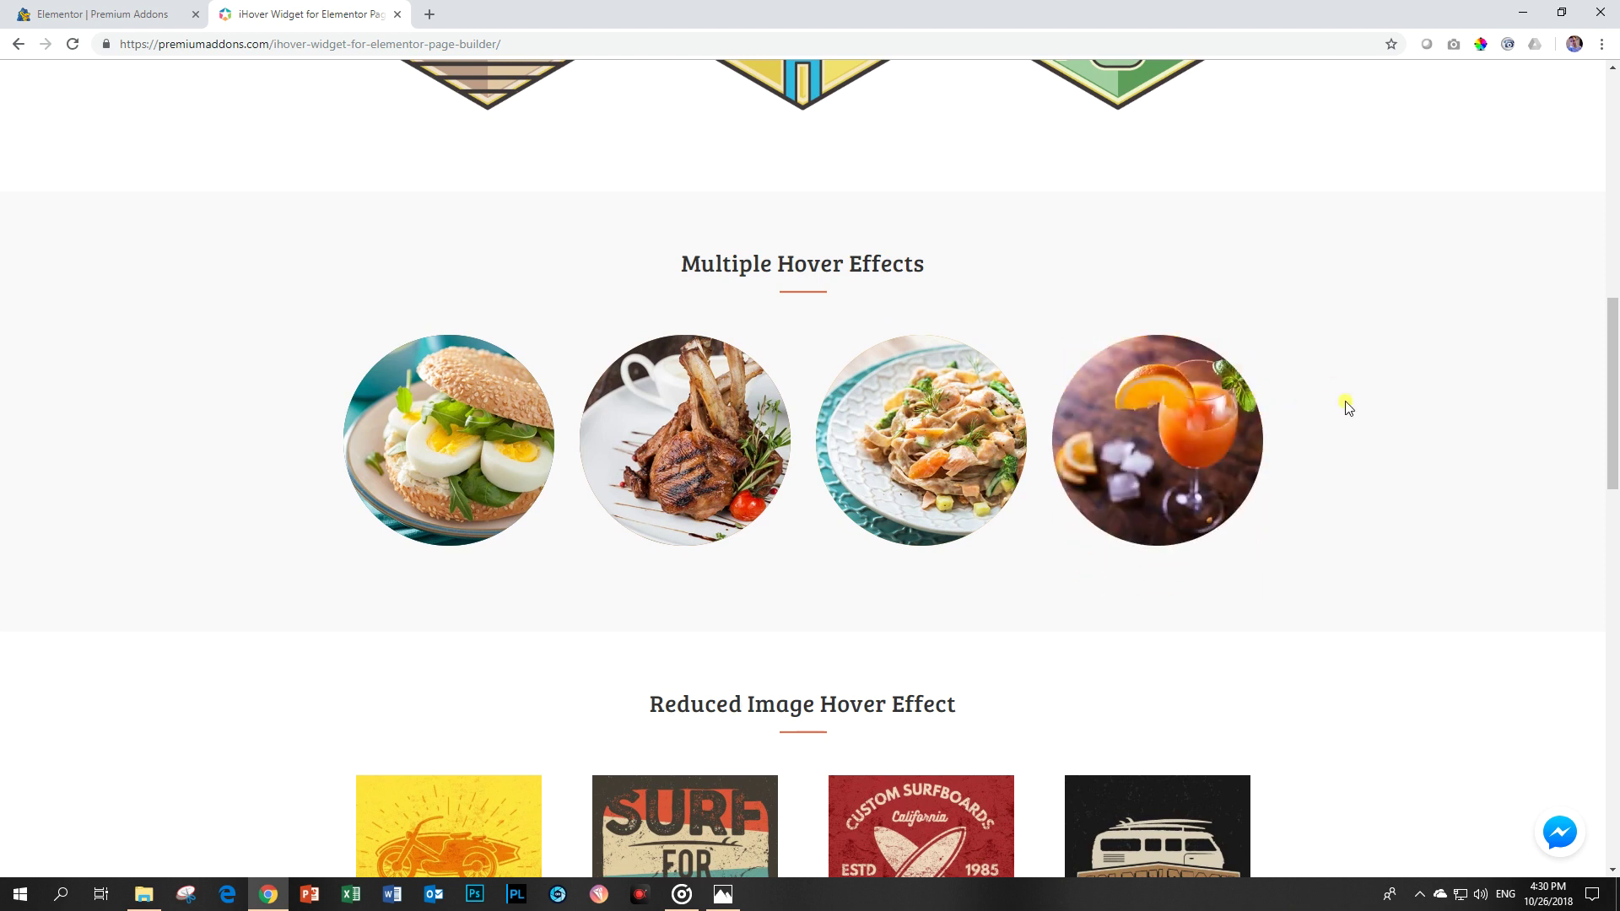
{"action": "mouse_move", "coordinate": [1162, 426]}
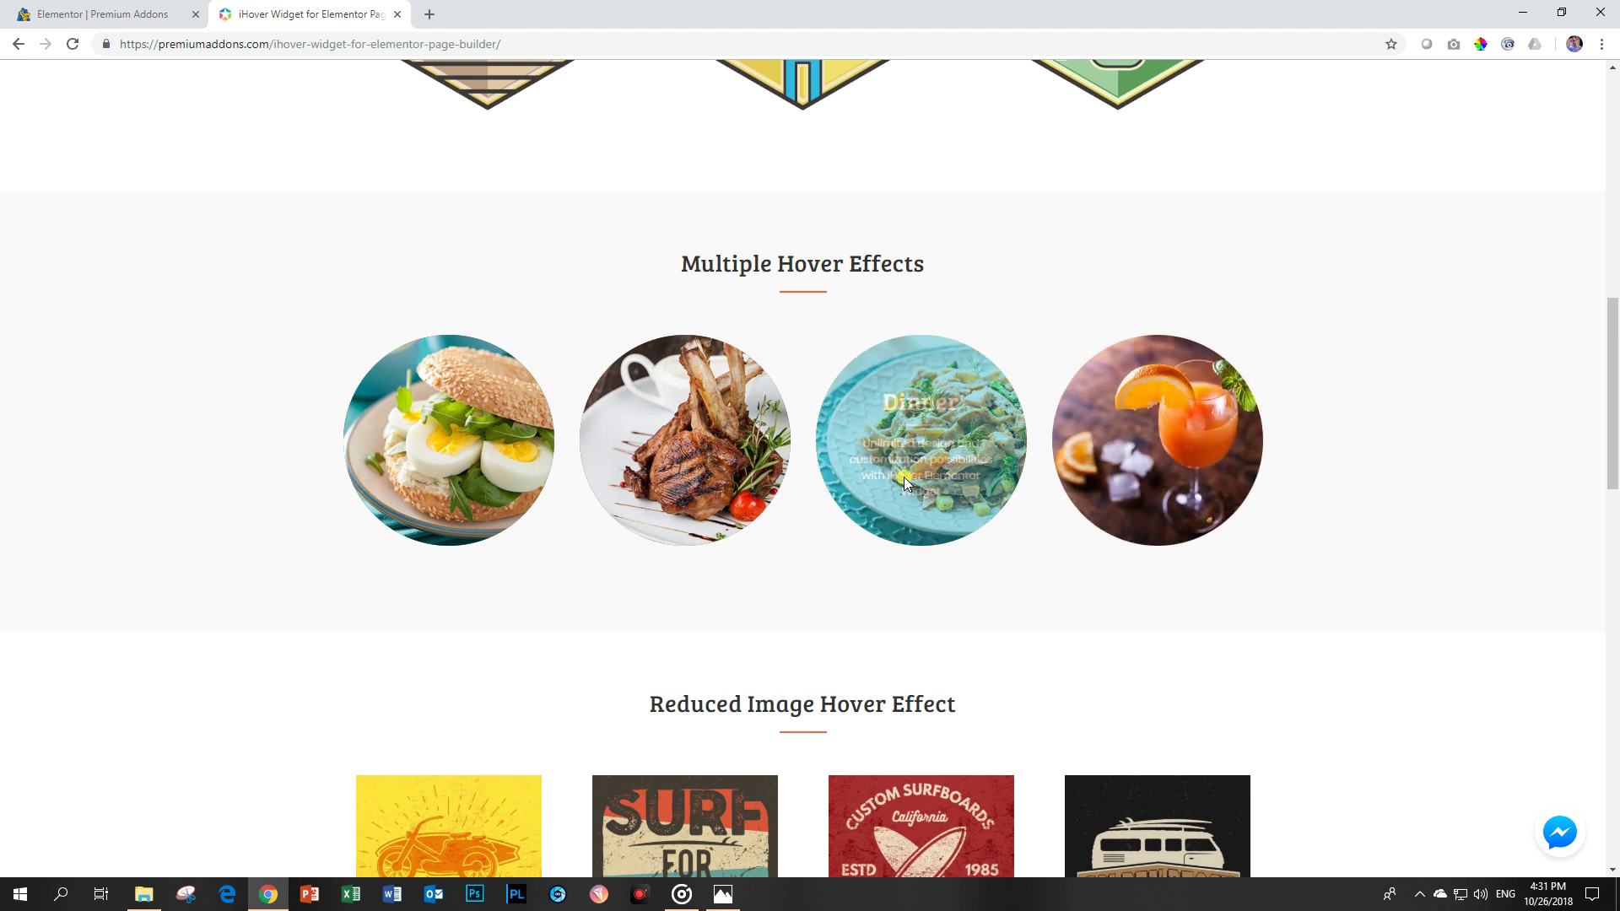
{"action": "mouse_move", "coordinate": [903, 478]}
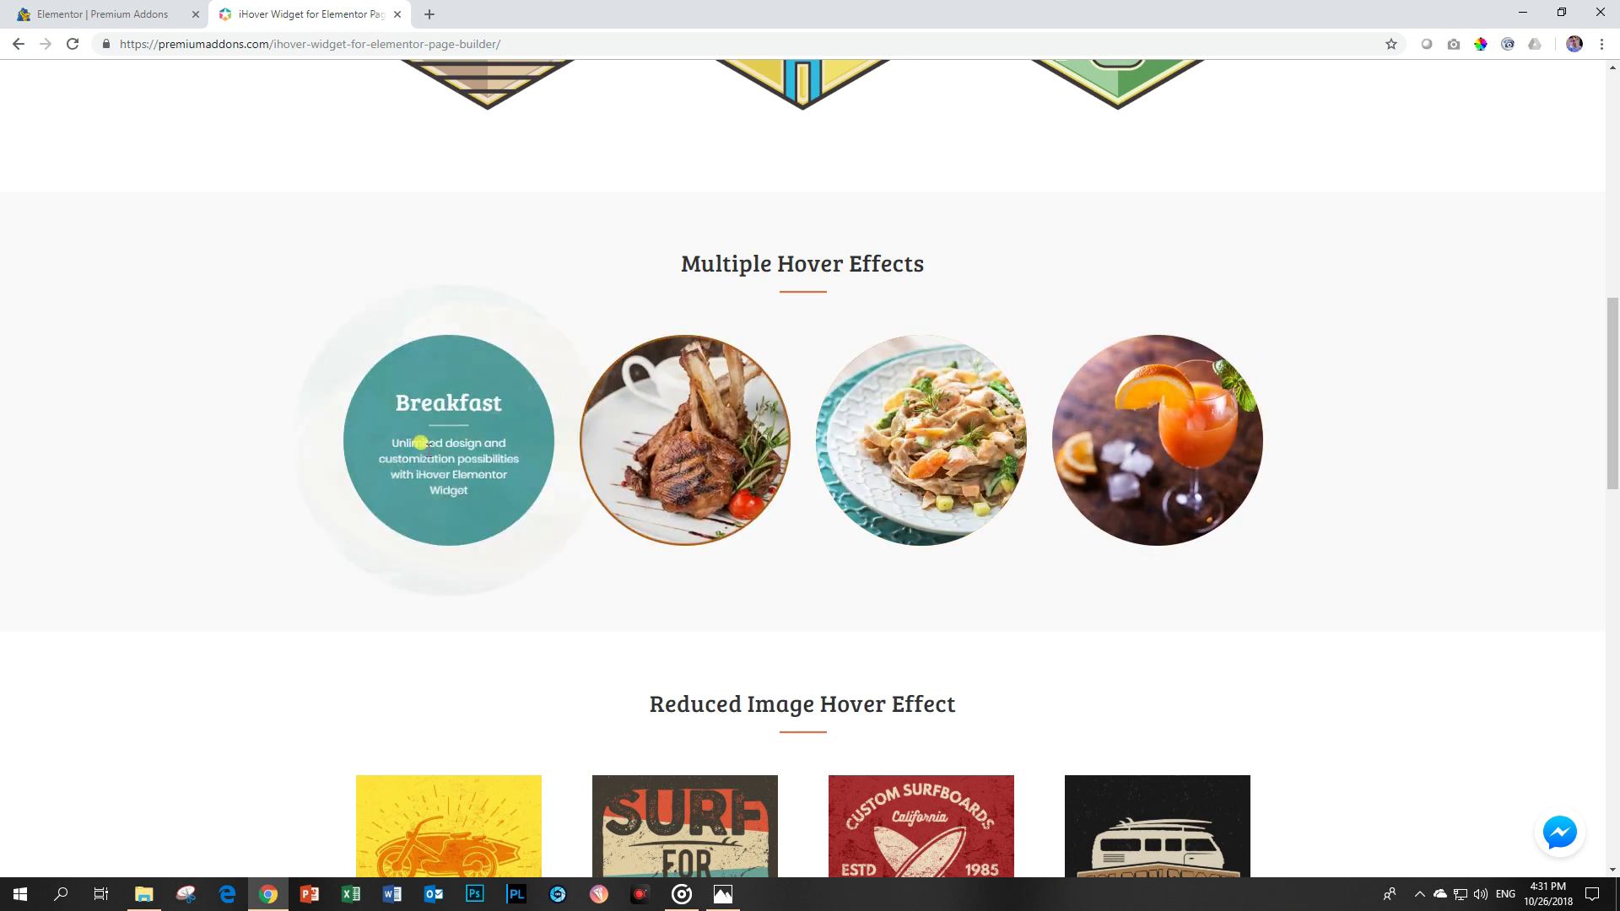
{"action": "scroll", "coordinate": [218, 526], "scroll_direction": "down", "scroll_amount": 3}
{"action": "scroll", "coordinate": [217, 525], "scroll_direction": "down", "scroll_amount": 1}
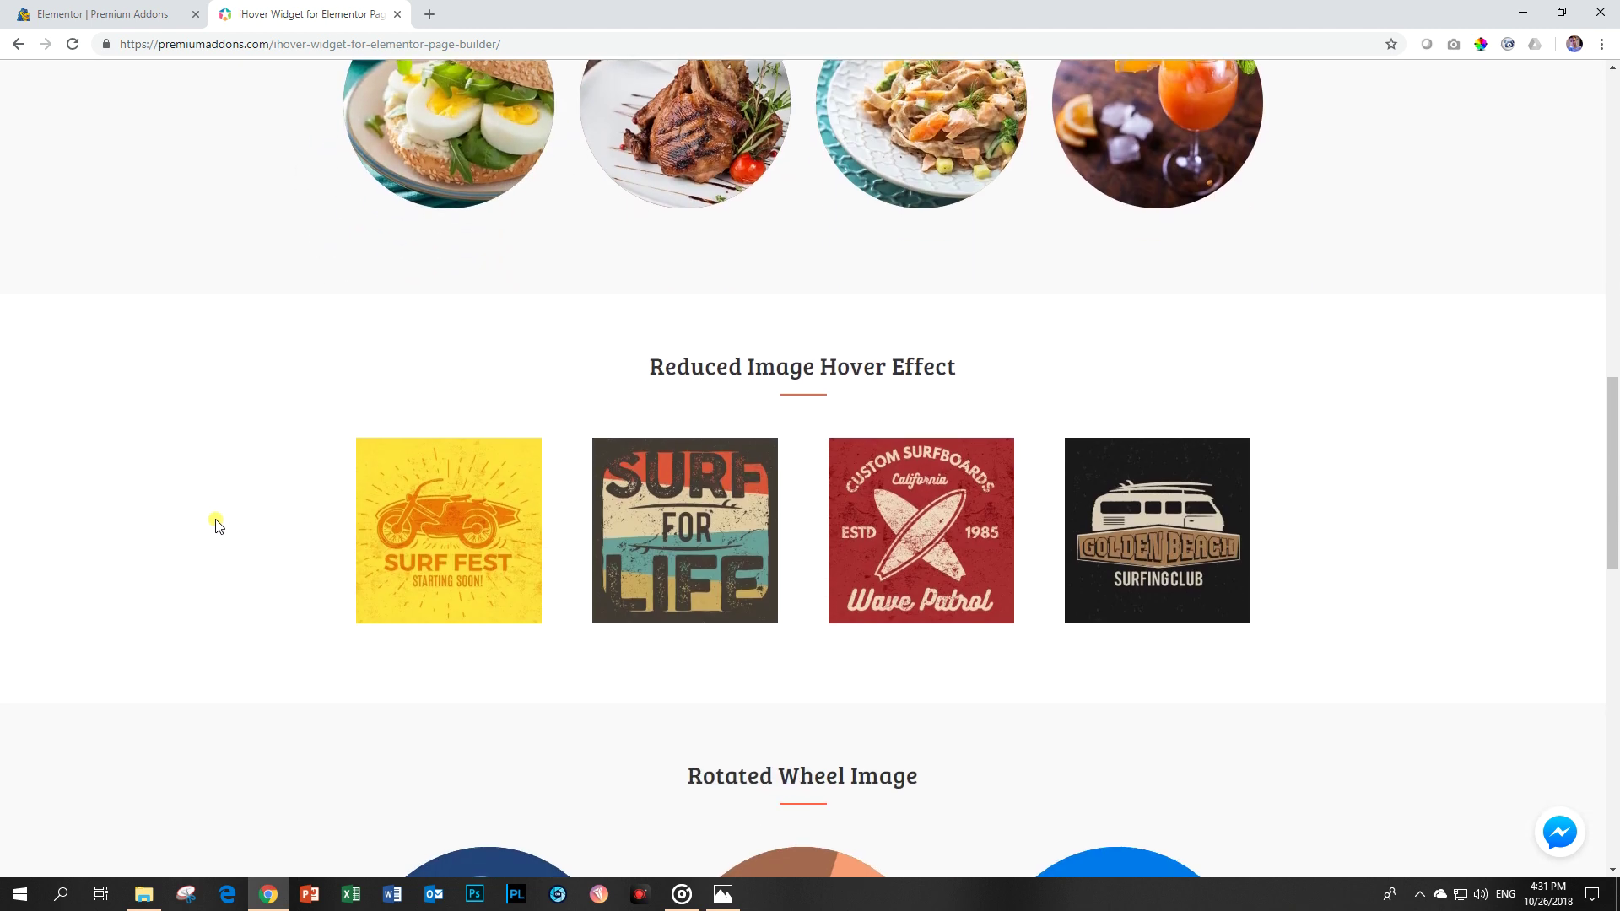
{"action": "mouse_move", "coordinate": [412, 549]}
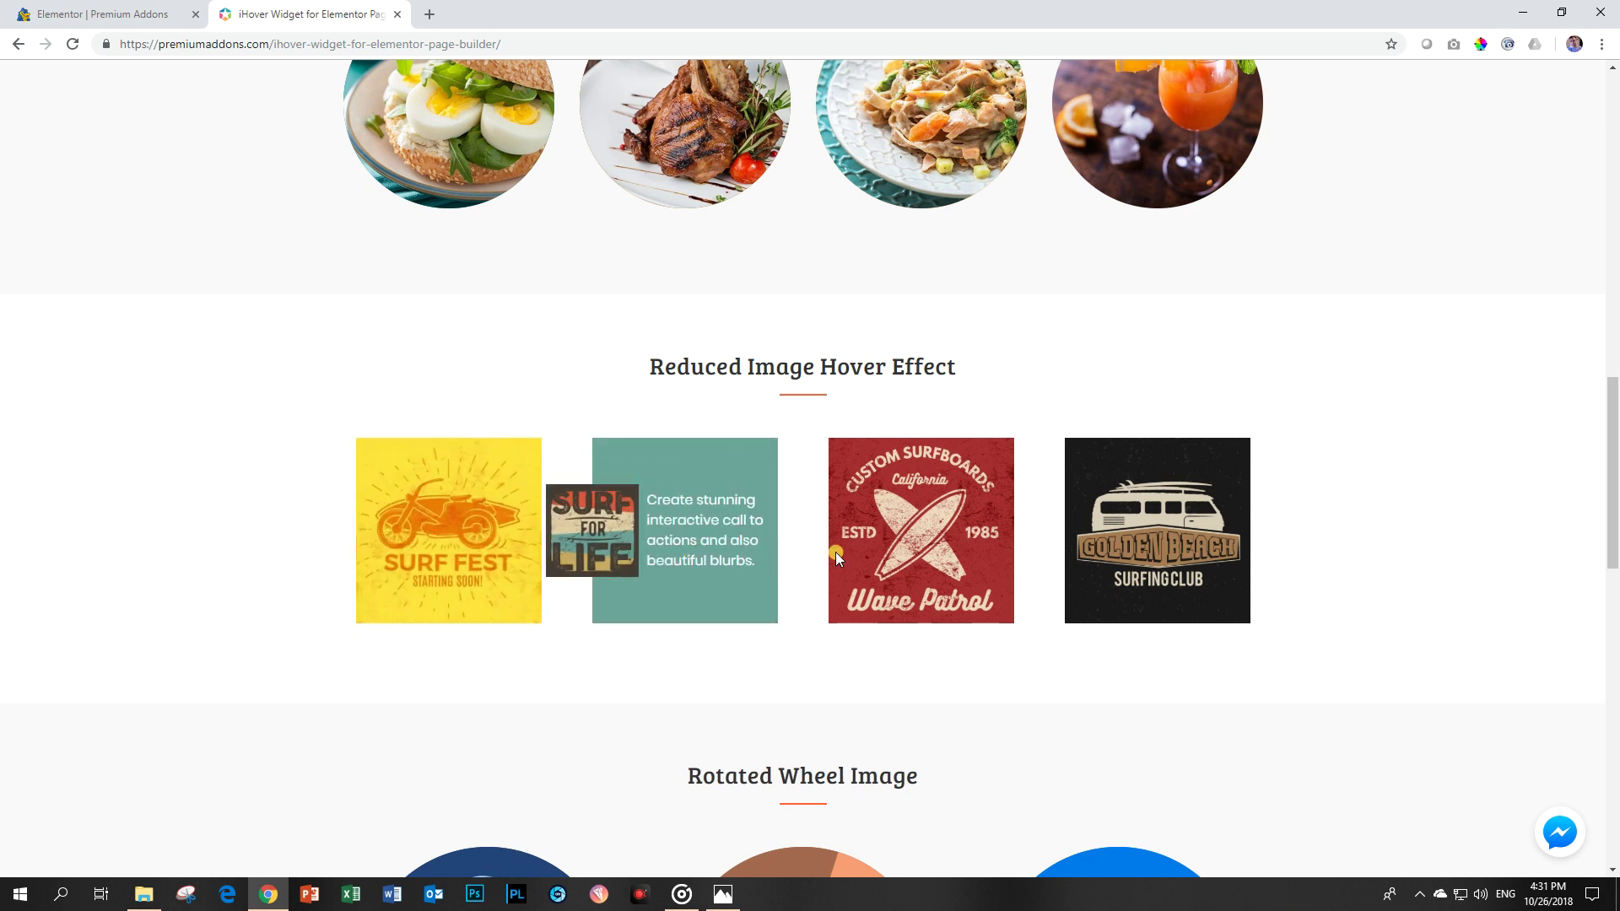
{"action": "mouse_move", "coordinate": [898, 549]}
{"action": "mouse_move", "coordinate": [1130, 553]}
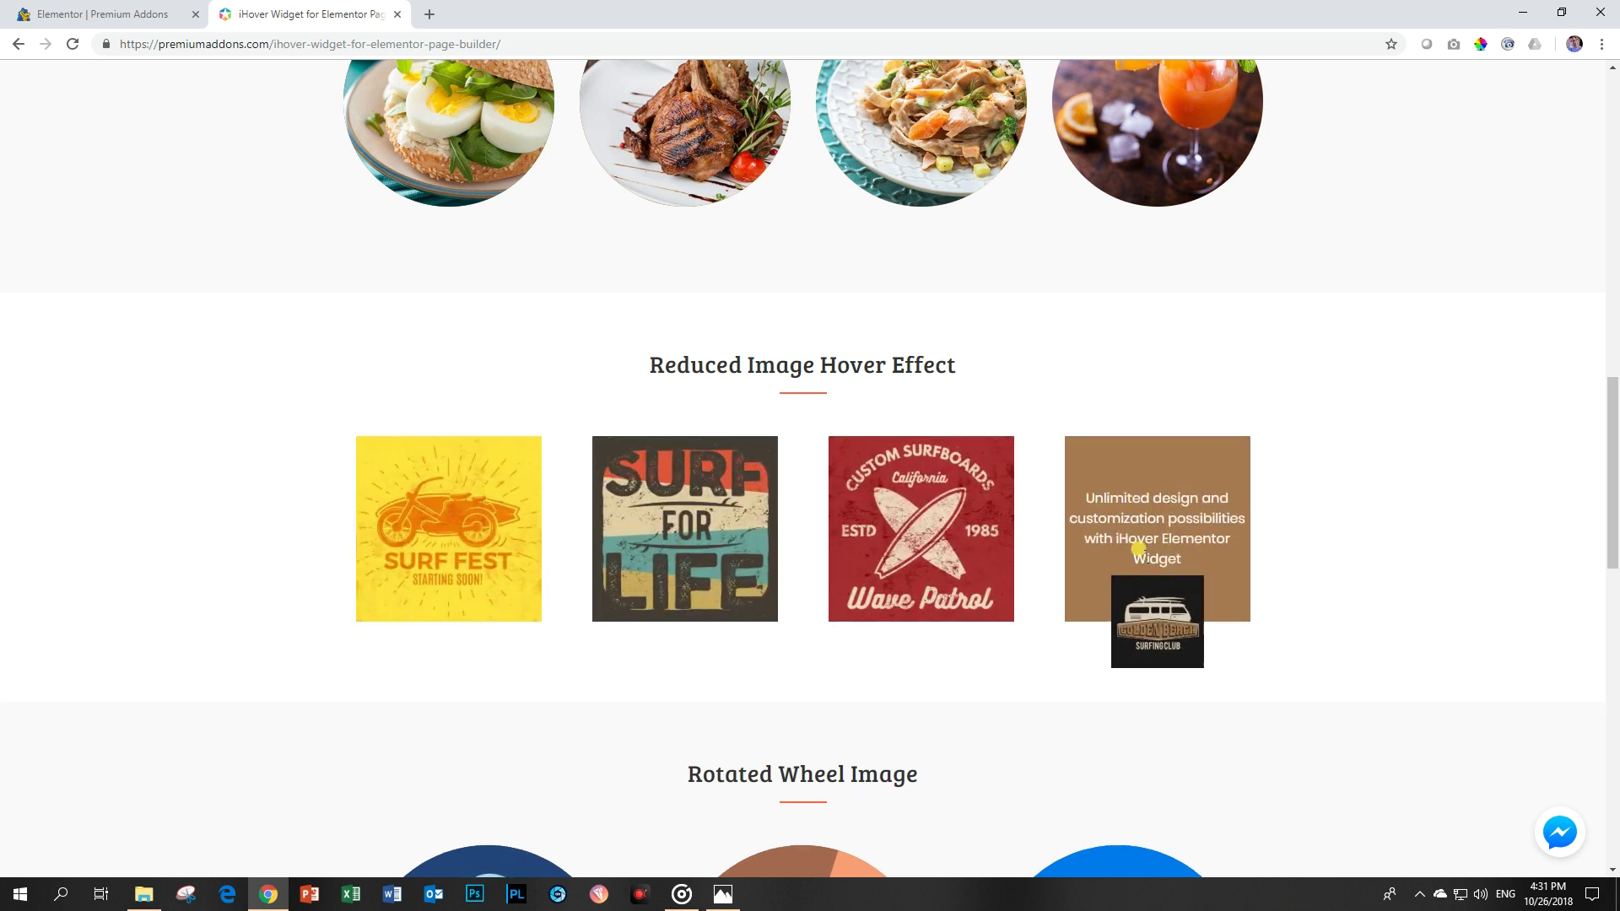
{"action": "scroll", "coordinate": [1131, 553], "scroll_direction": "down", "scroll_amount": 4}
{"action": "scroll", "coordinate": [1450, 448], "scroll_direction": "down", "scroll_amount": 2}
{"action": "mouse_move", "coordinate": [1248, 444]}
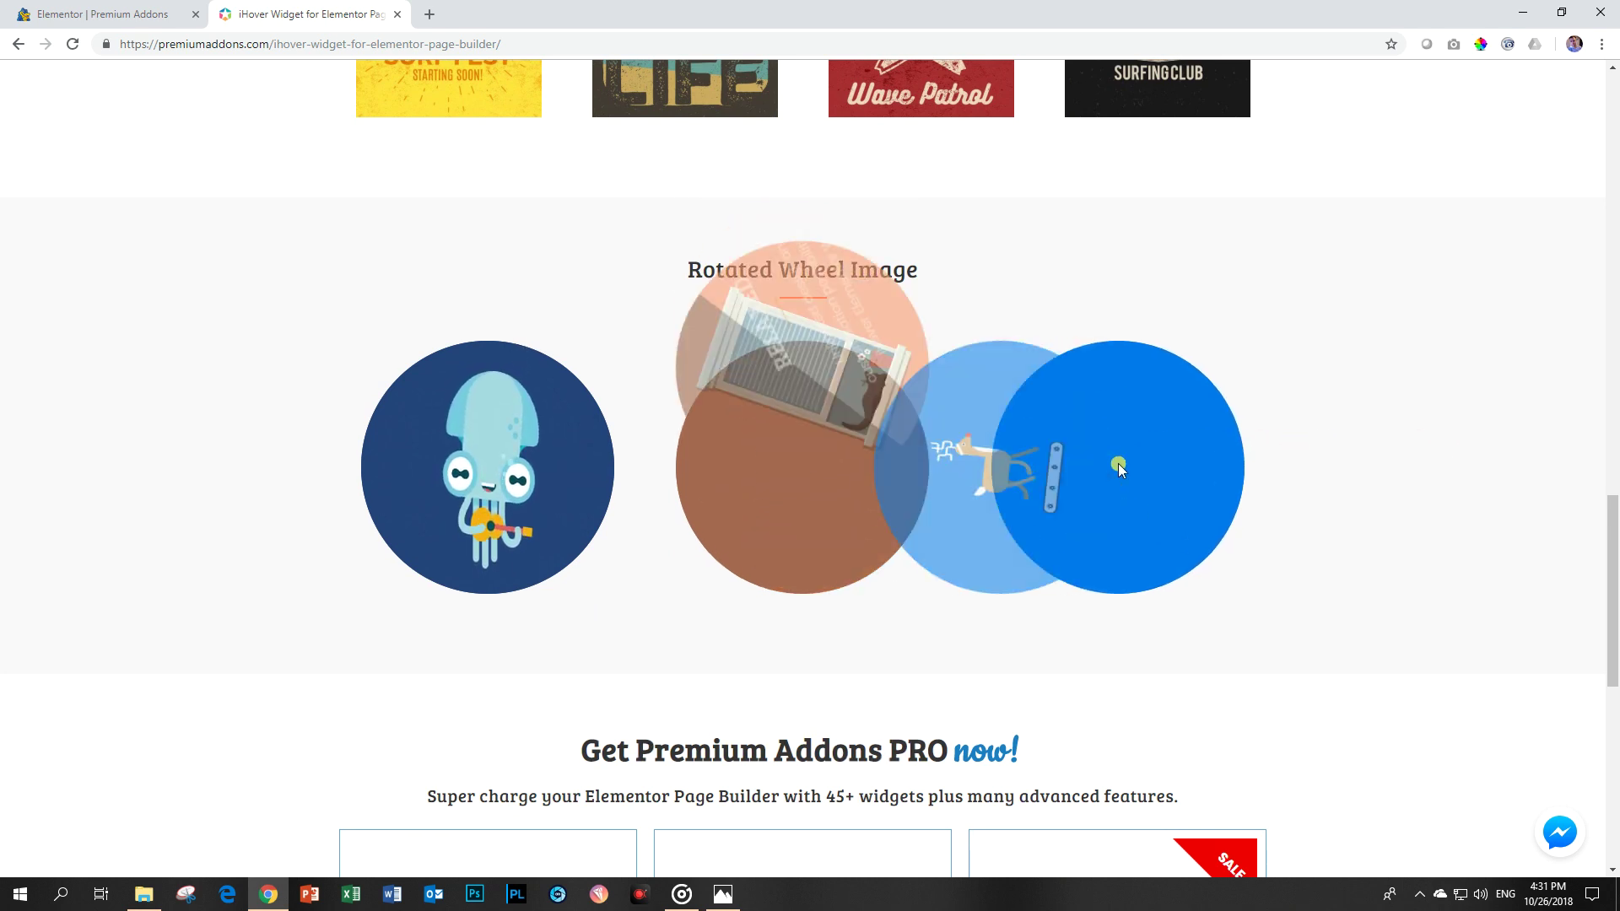
{"action": "mouse_move", "coordinate": [1011, 470]}
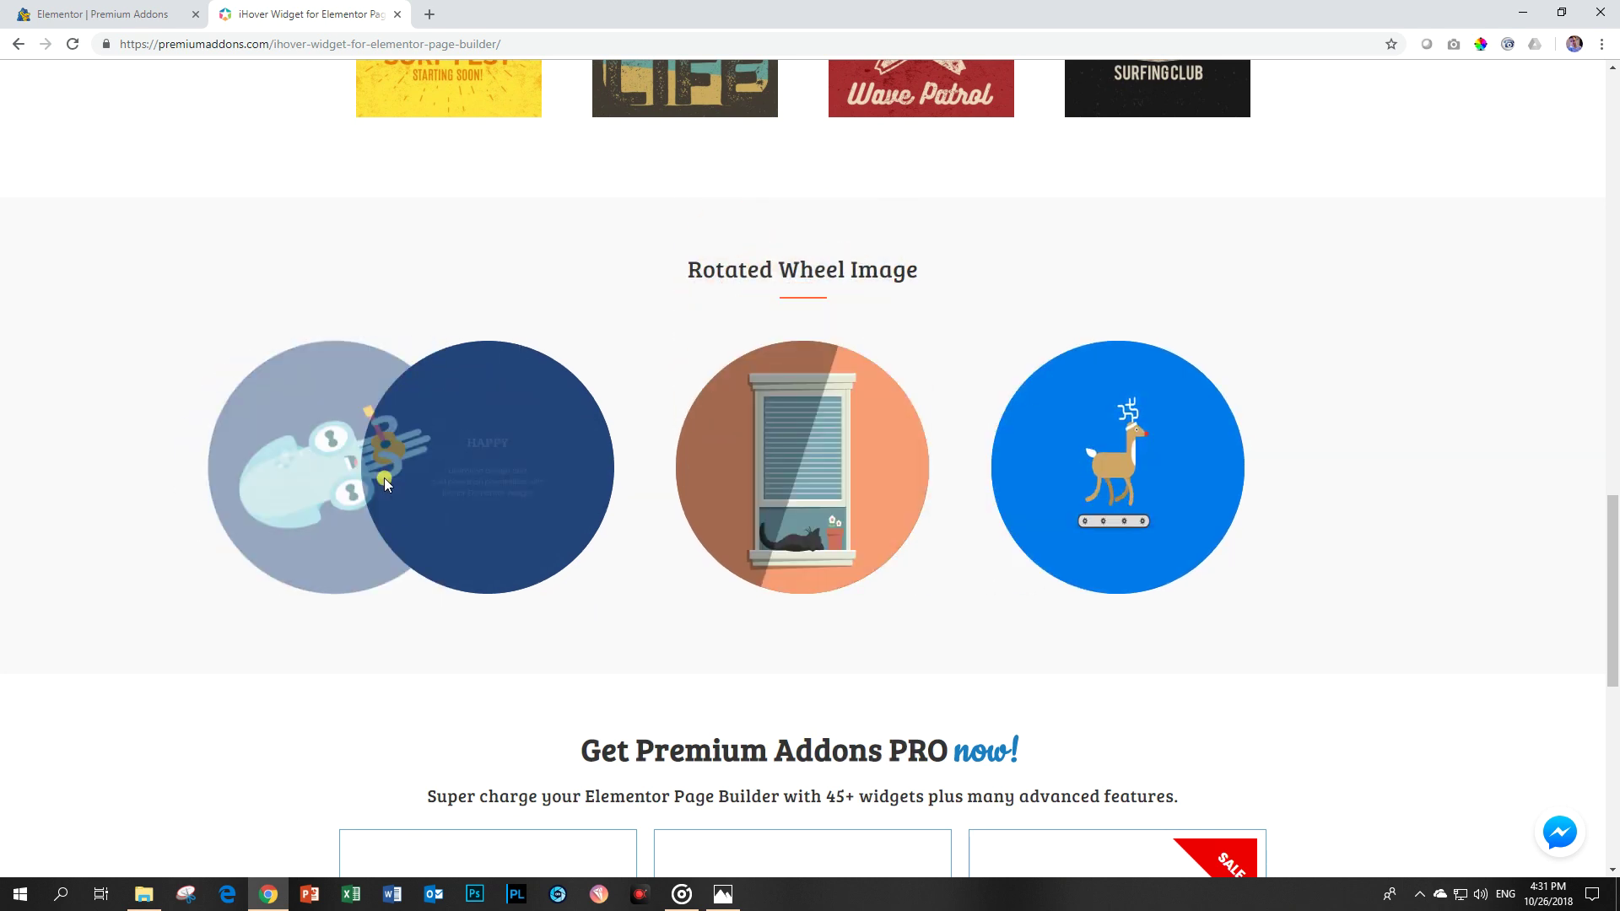
{"action": "scroll", "coordinate": [388, 478], "scroll_direction": "up", "scroll_amount": 5}
{"action": "scroll", "coordinate": [395, 484], "scroll_direction": "up", "scroll_amount": 4}
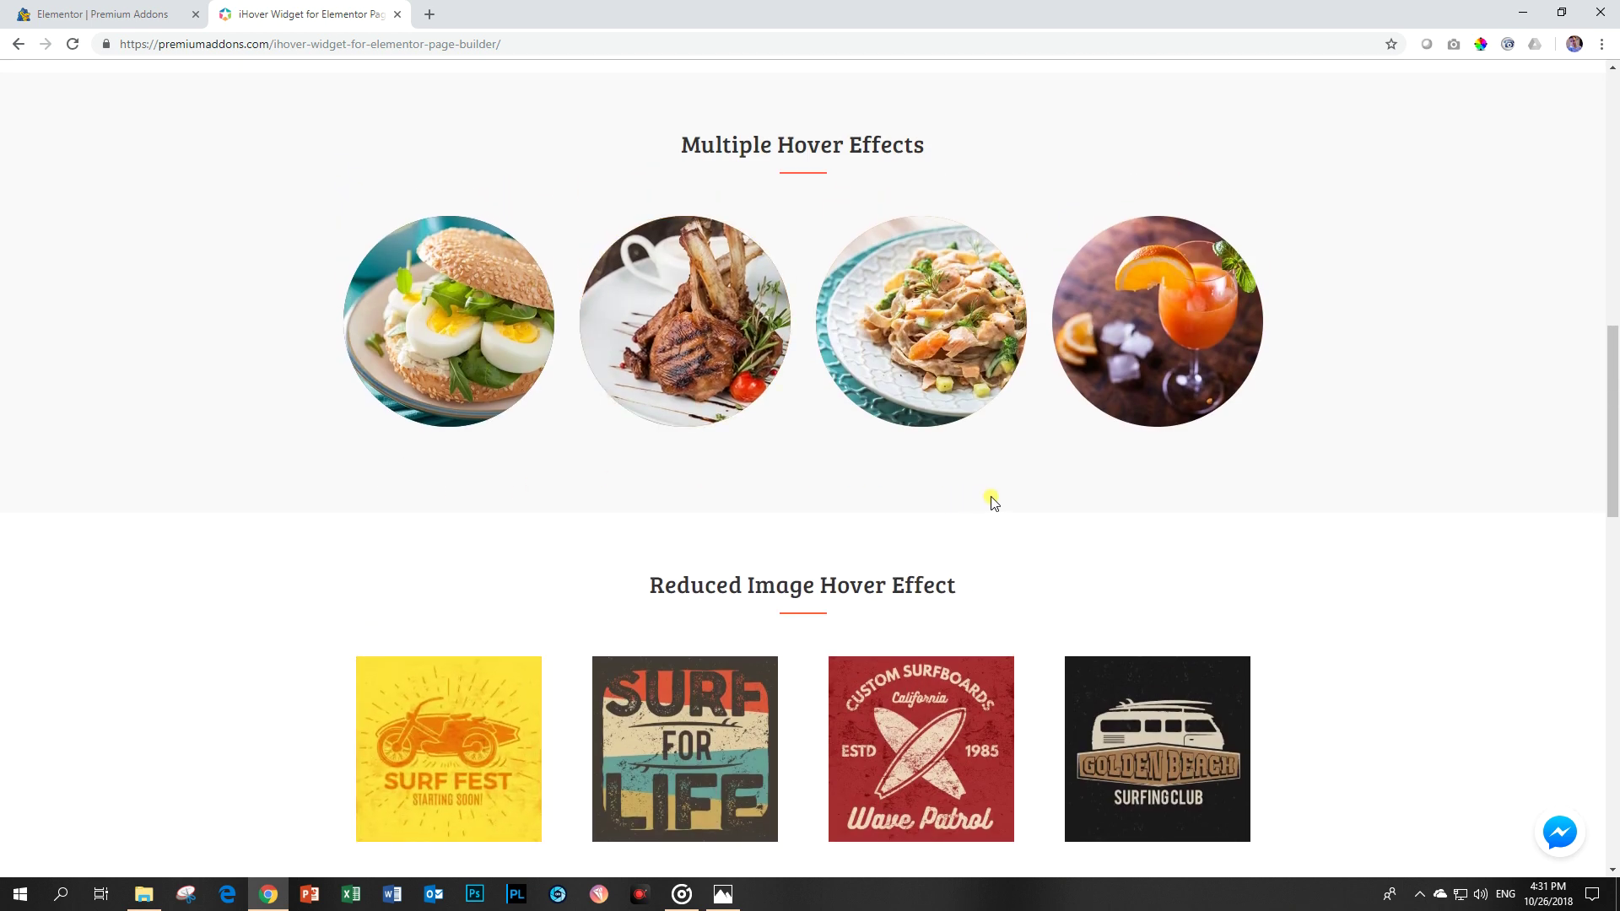
{"action": "scroll", "coordinate": [1055, 500], "scroll_direction": "up", "scroll_amount": 3}
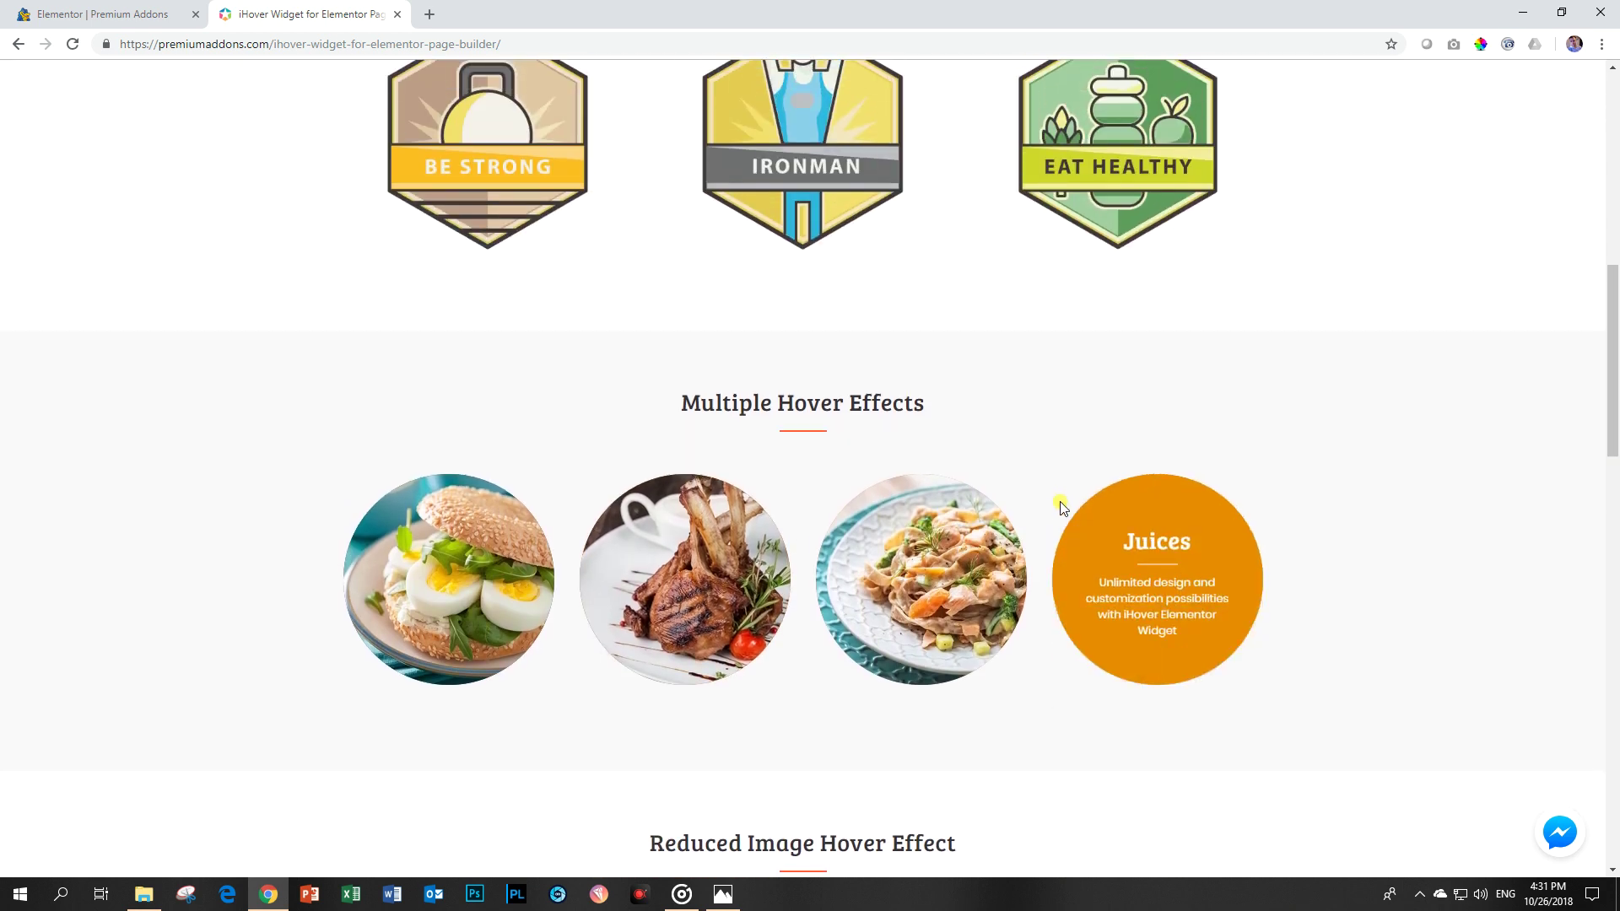
{"action": "scroll", "coordinate": [1060, 506], "scroll_direction": "up", "scroll_amount": 6}
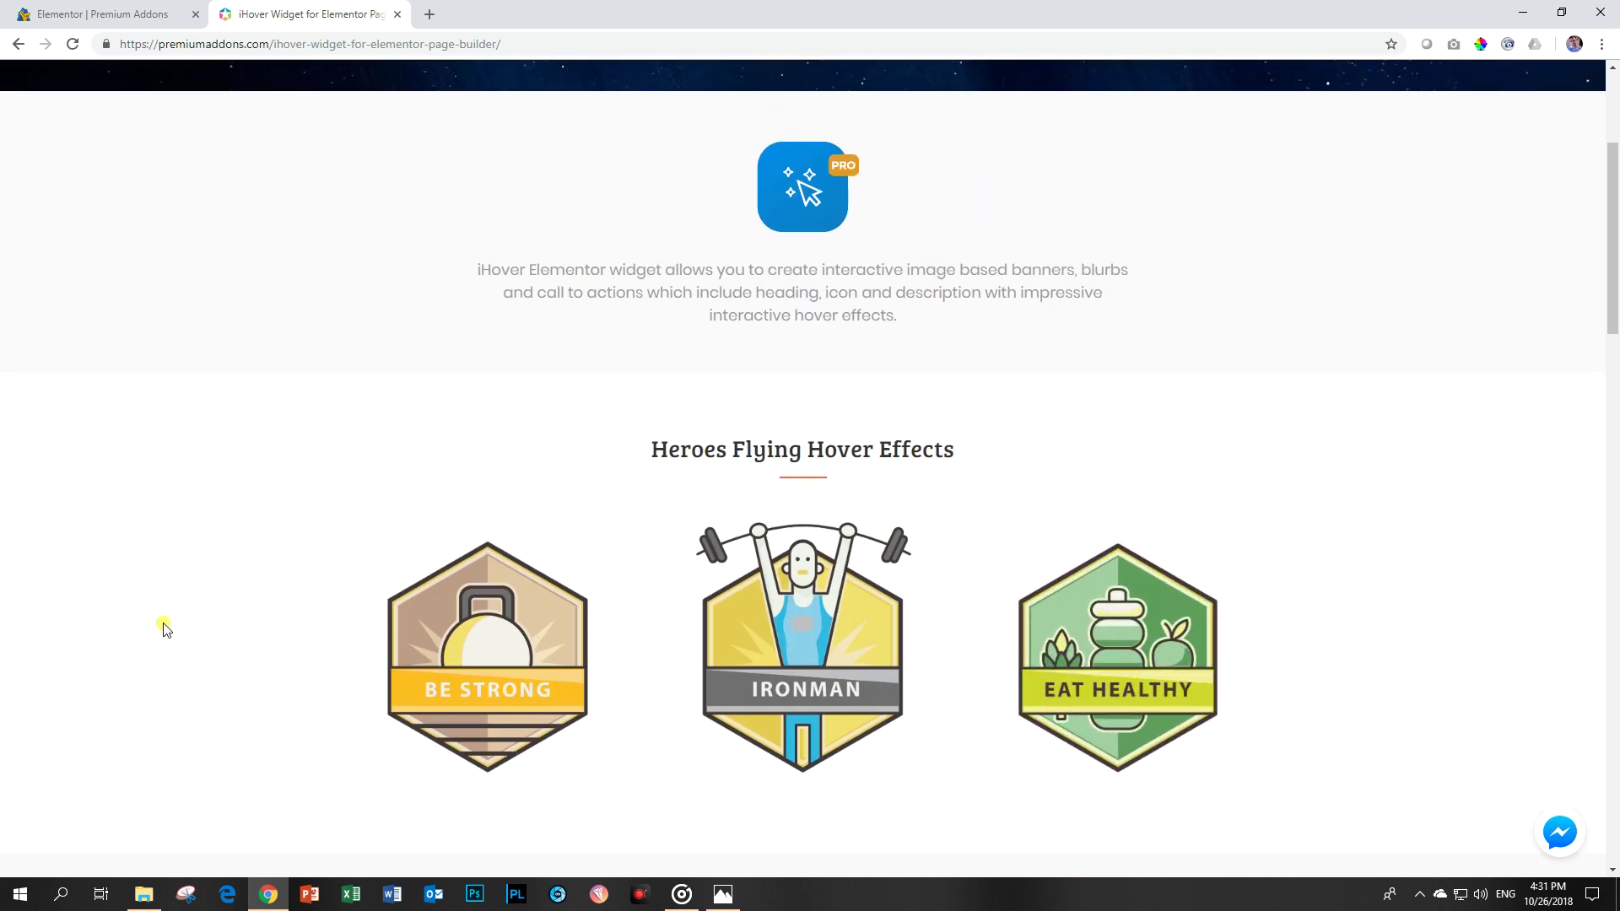
{"action": "scroll", "coordinate": [163, 629], "scroll_direction": "down", "scroll_amount": 2}
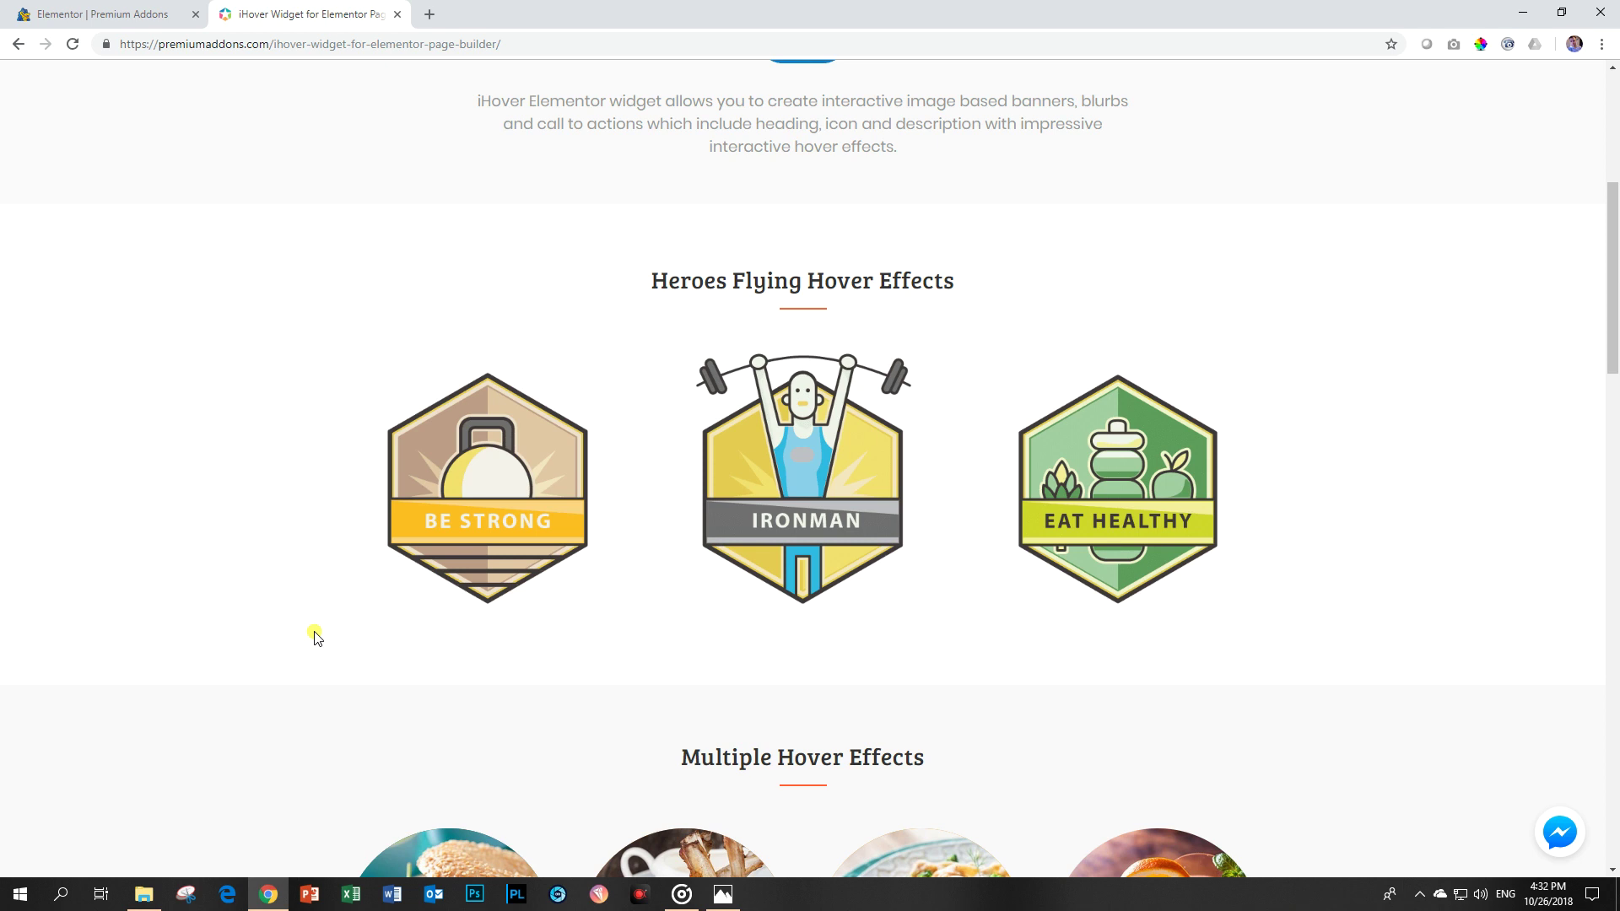
{"action": "left_click", "coordinate": [124, 14]}
Add a three-column section and drop a Premium iHover widget, found by searching 'ihov', into its first column.
{"action": "left_click", "coordinate": [999, 253]}
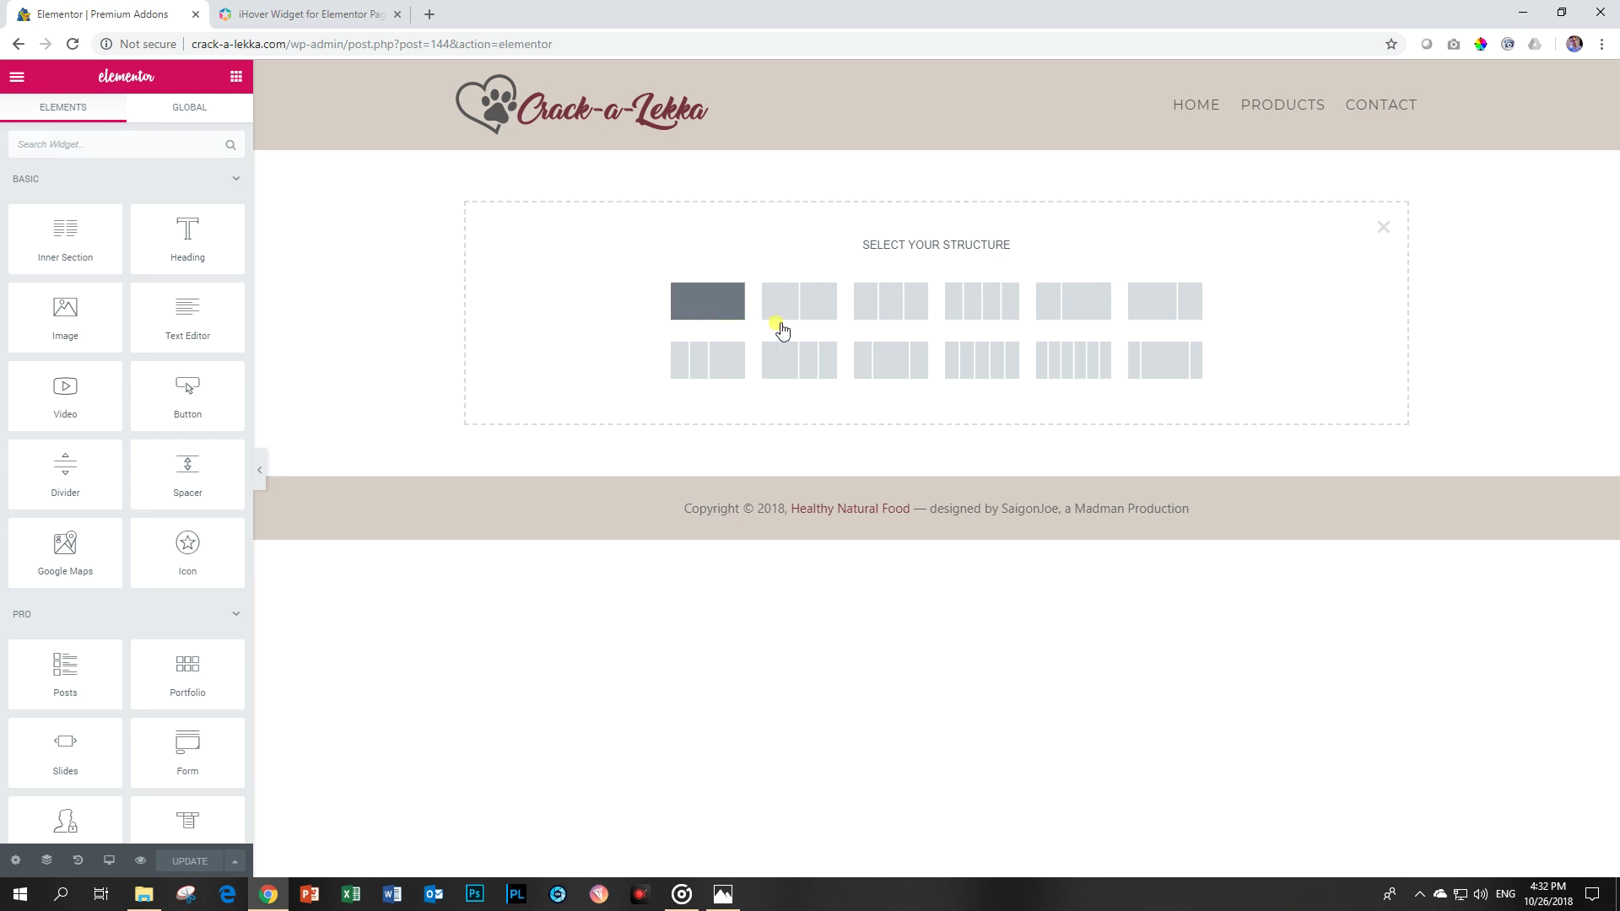
{"action": "left_click", "coordinate": [880, 303]}
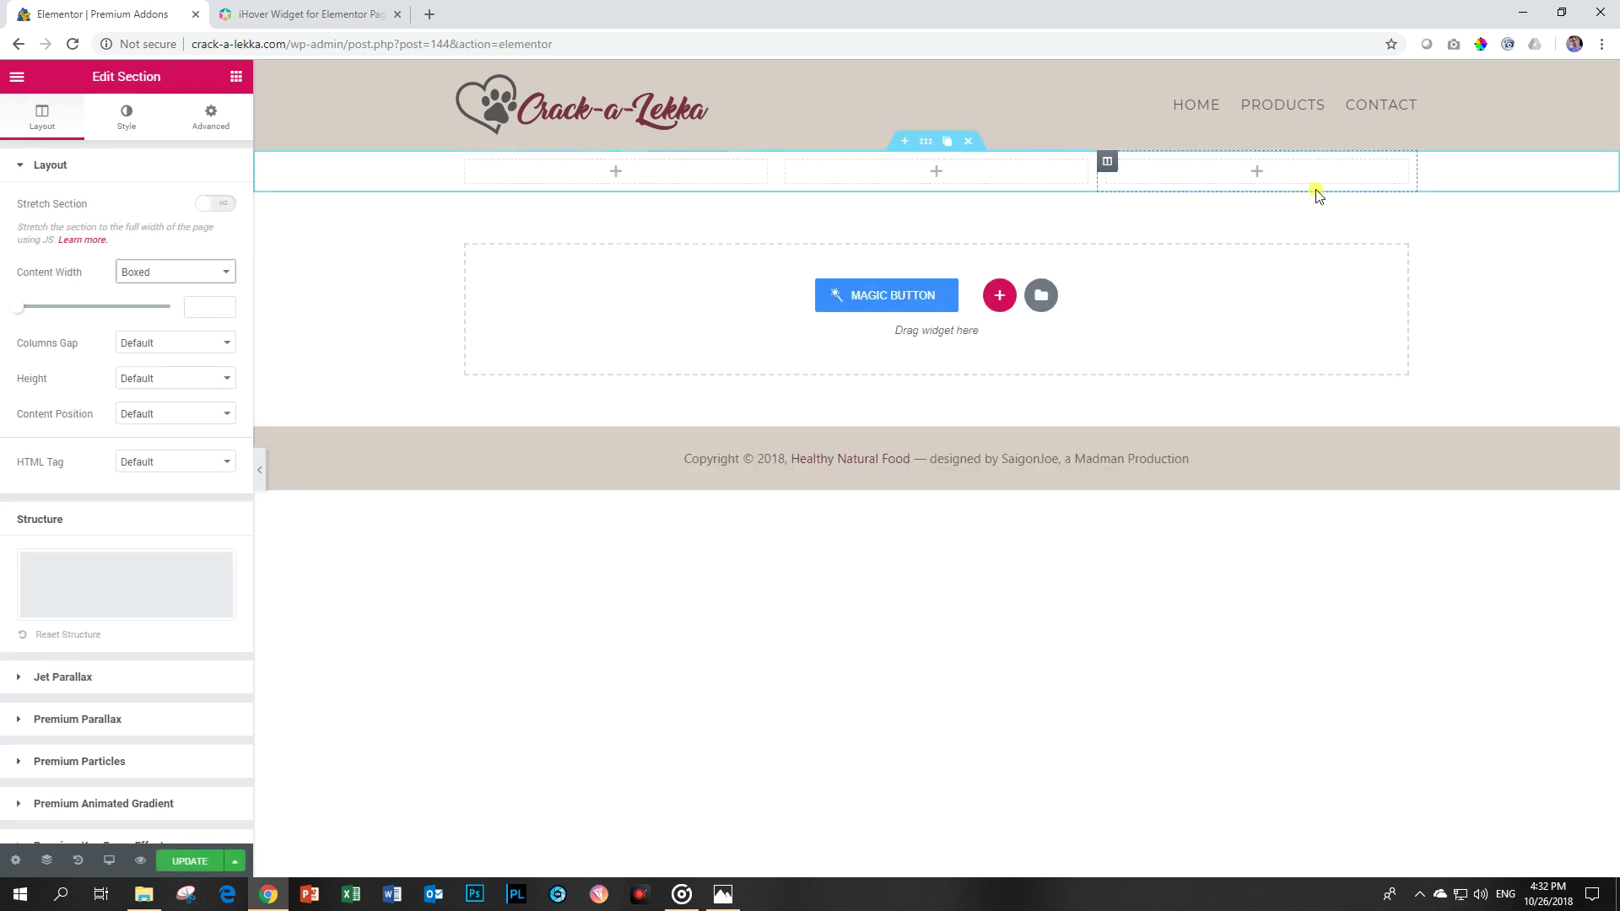
{"action": "left_click", "coordinate": [236, 75]}
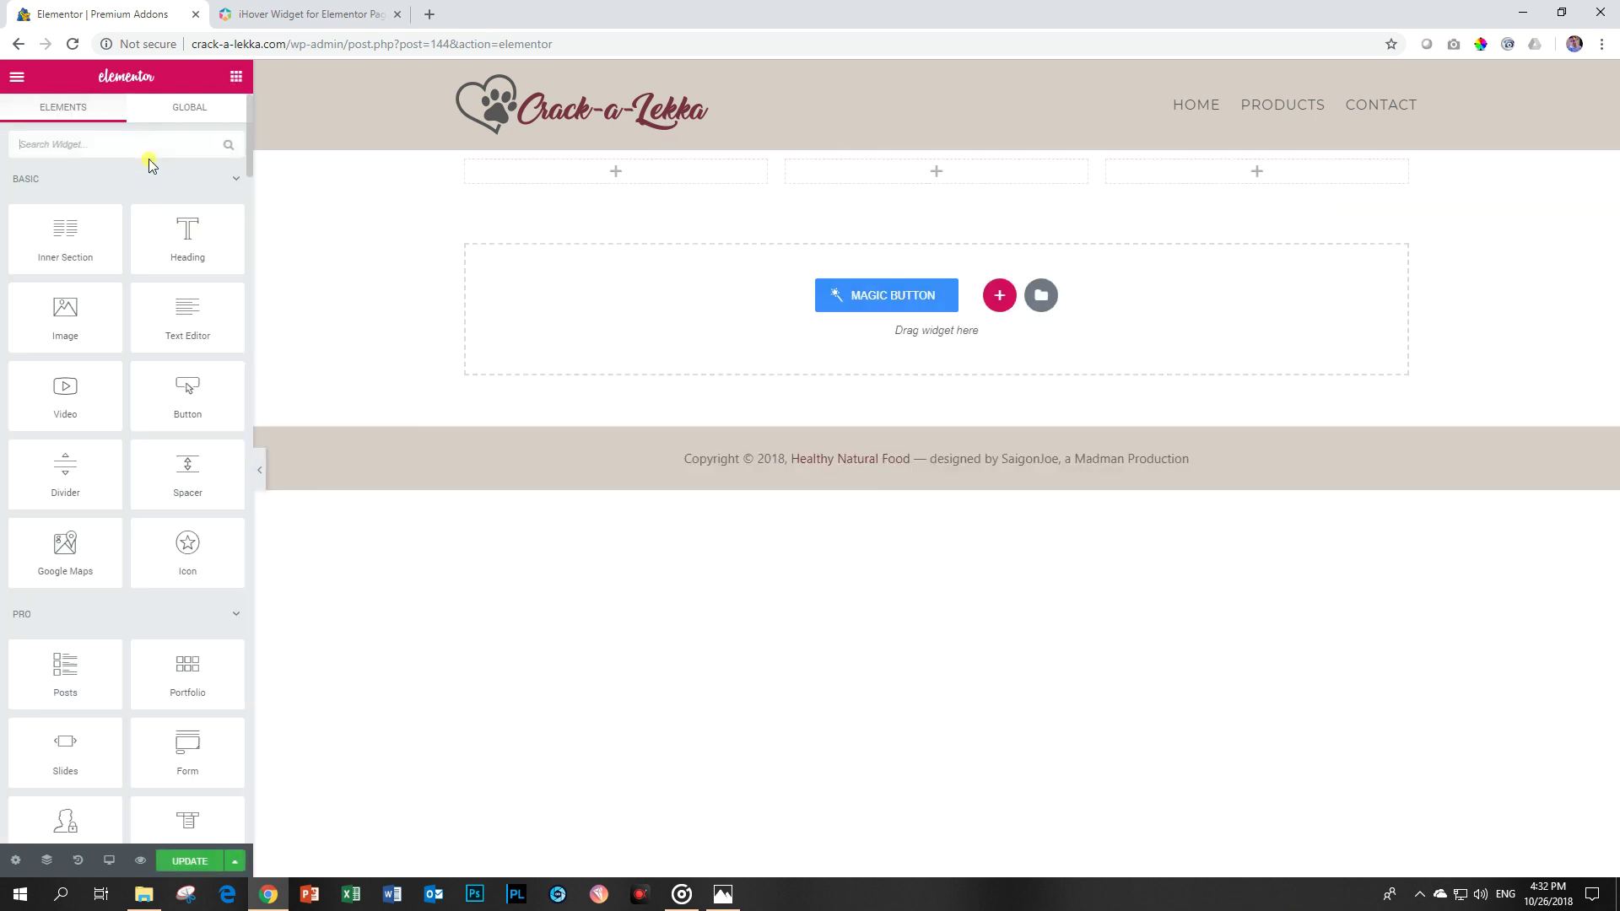
{"action": "type", "text": "ihover"}
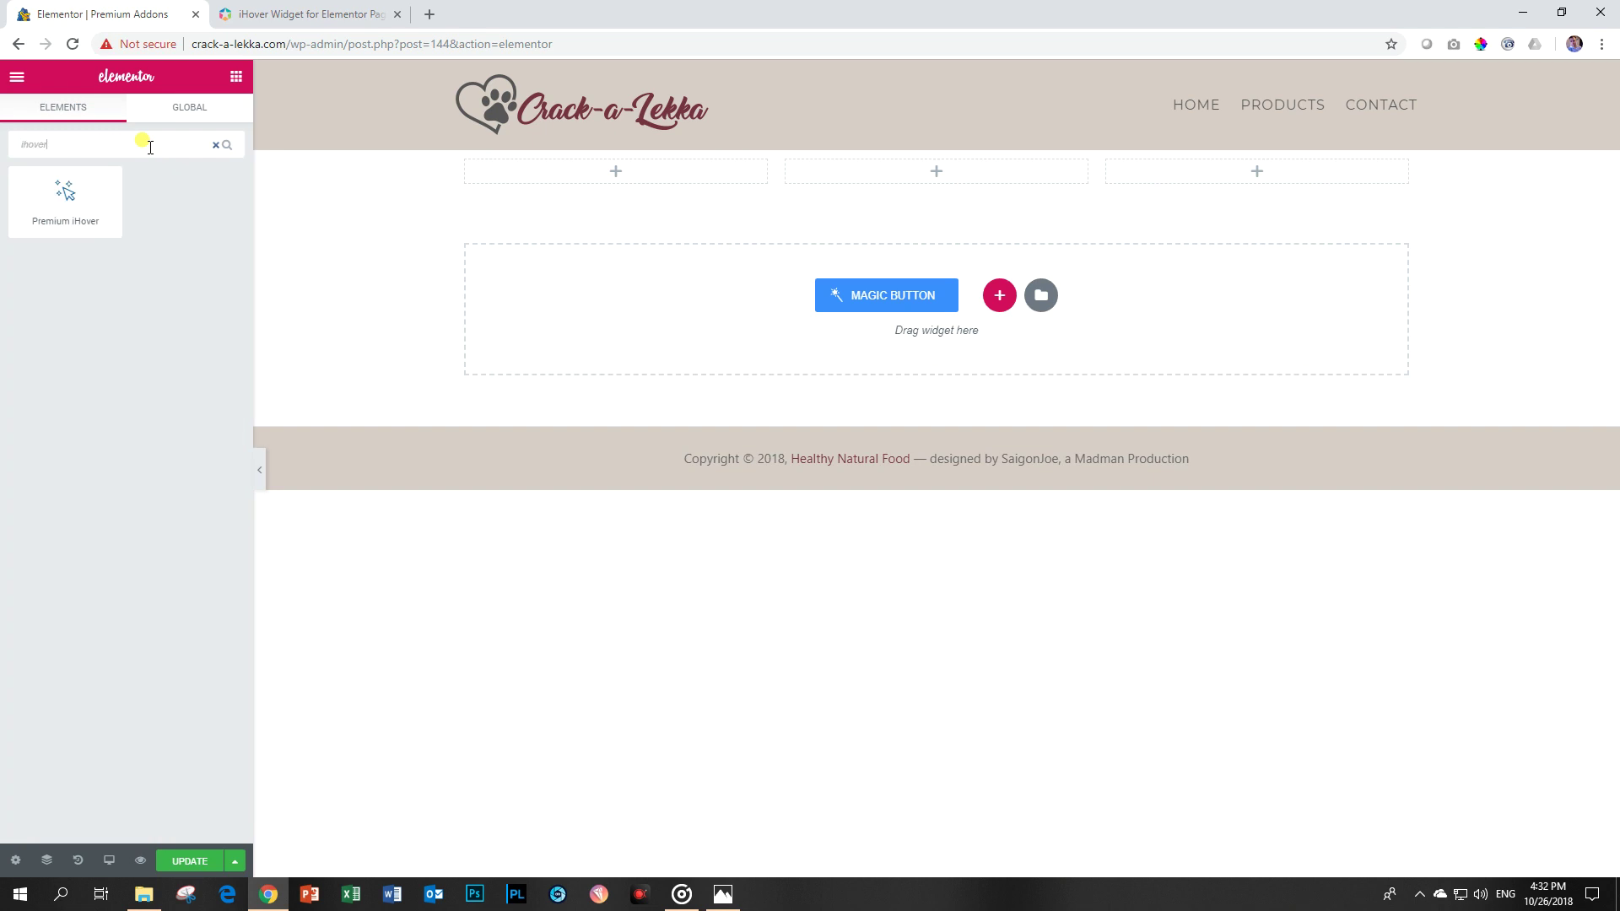
{"action": "left_click_drag", "start_coordinate": [65, 195], "coordinate": [663, 176]}
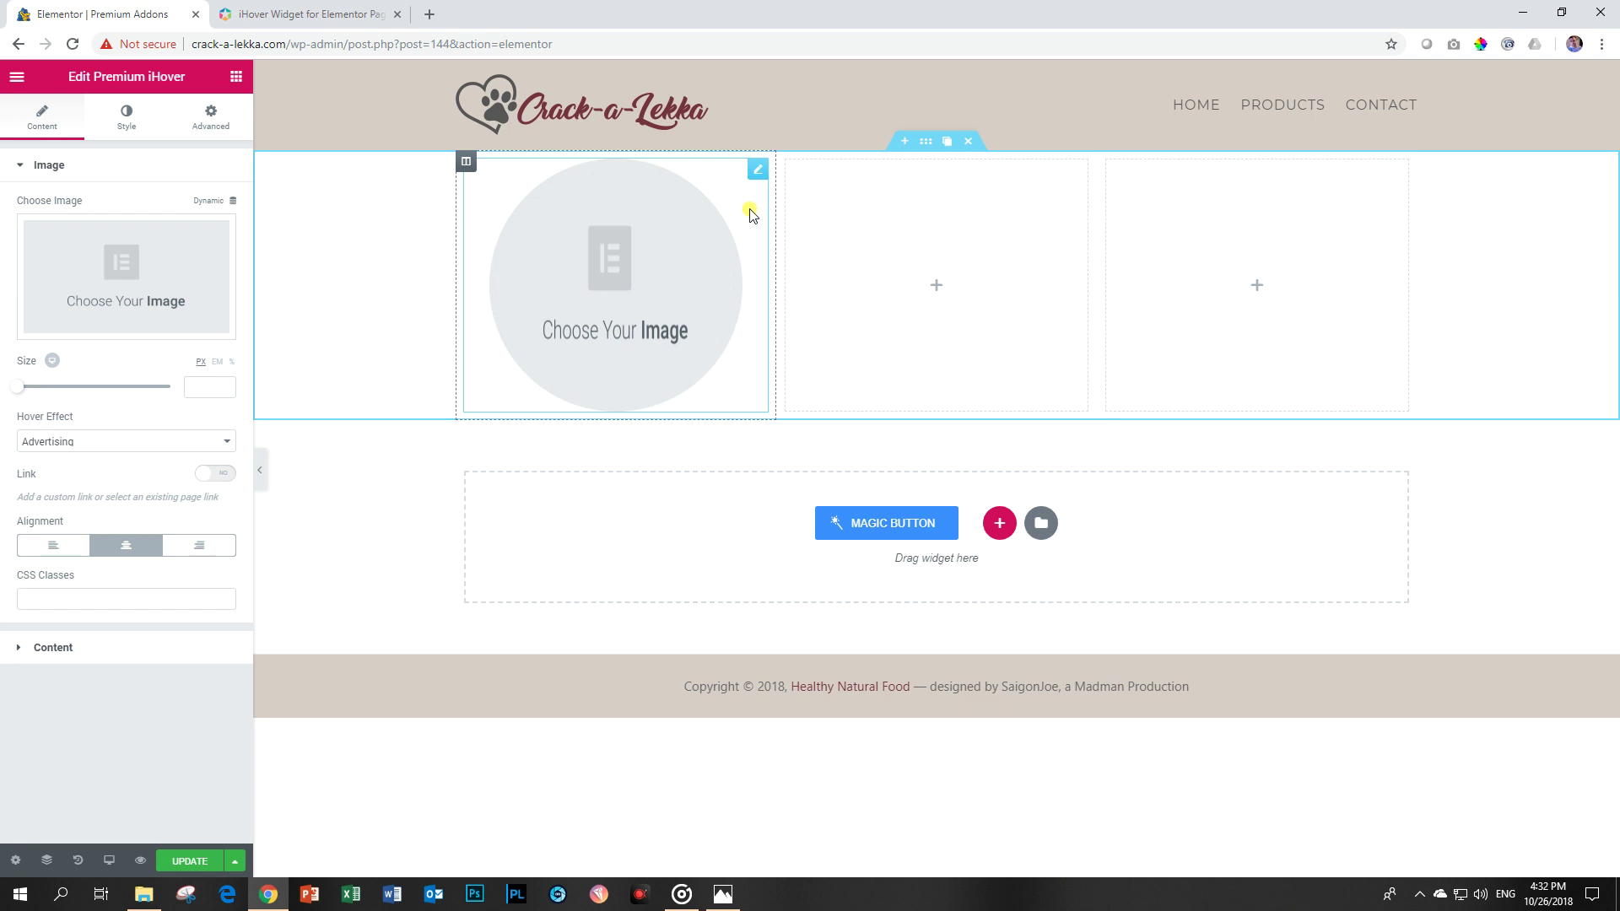
Insert the dog photo from the media library into the iHover widget.
{"action": "left_click", "coordinate": [137, 272]}
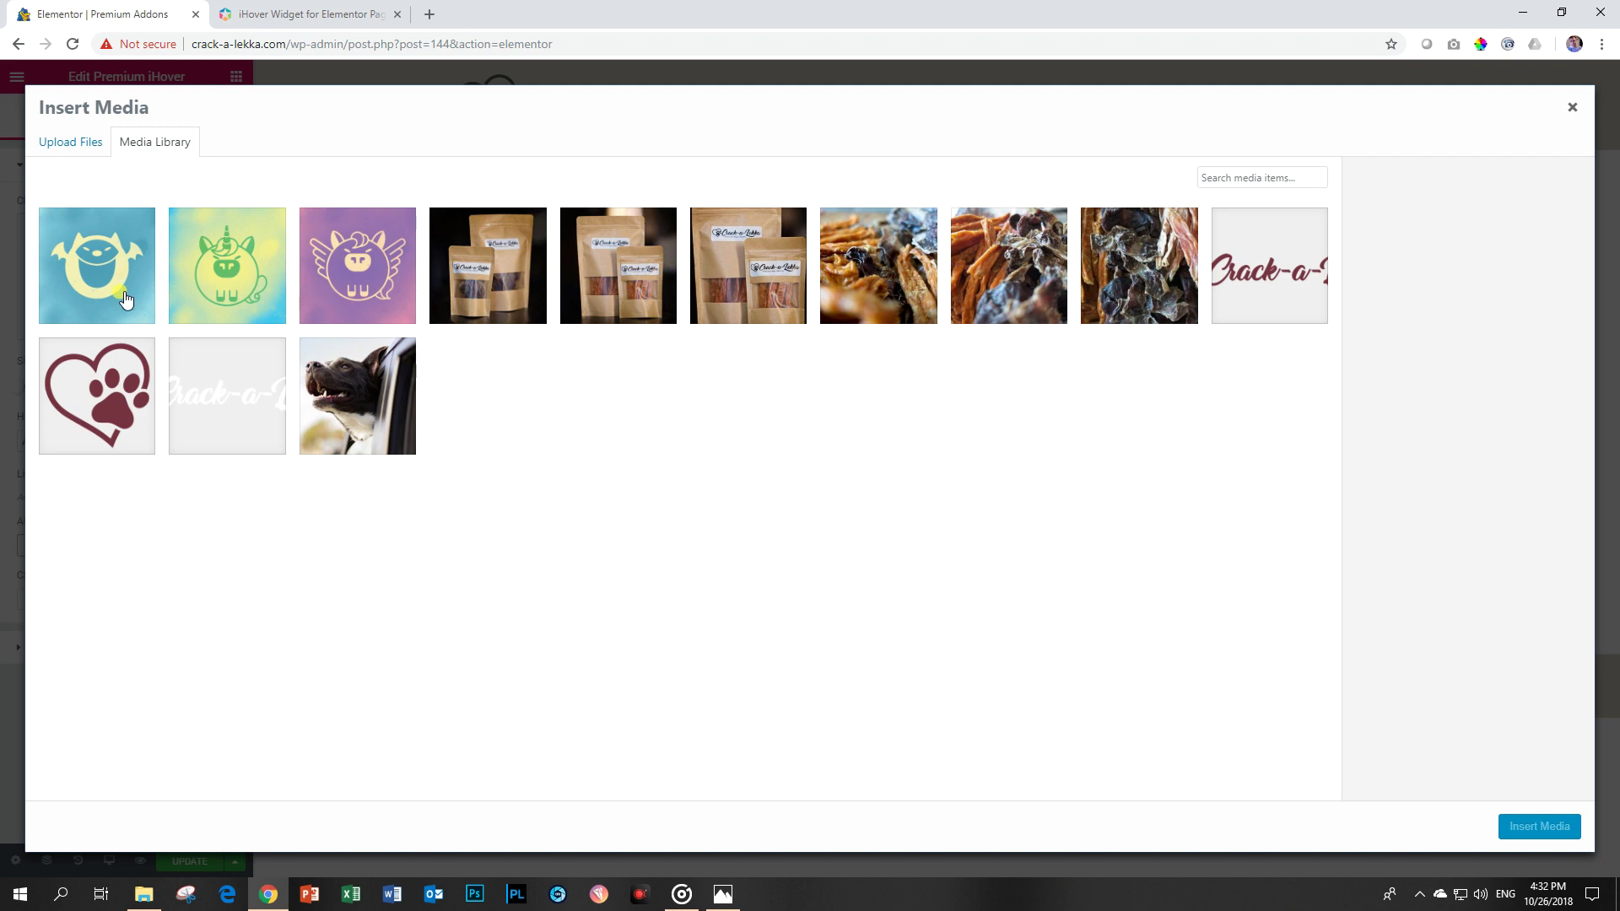
{"action": "left_click", "coordinate": [342, 396]}
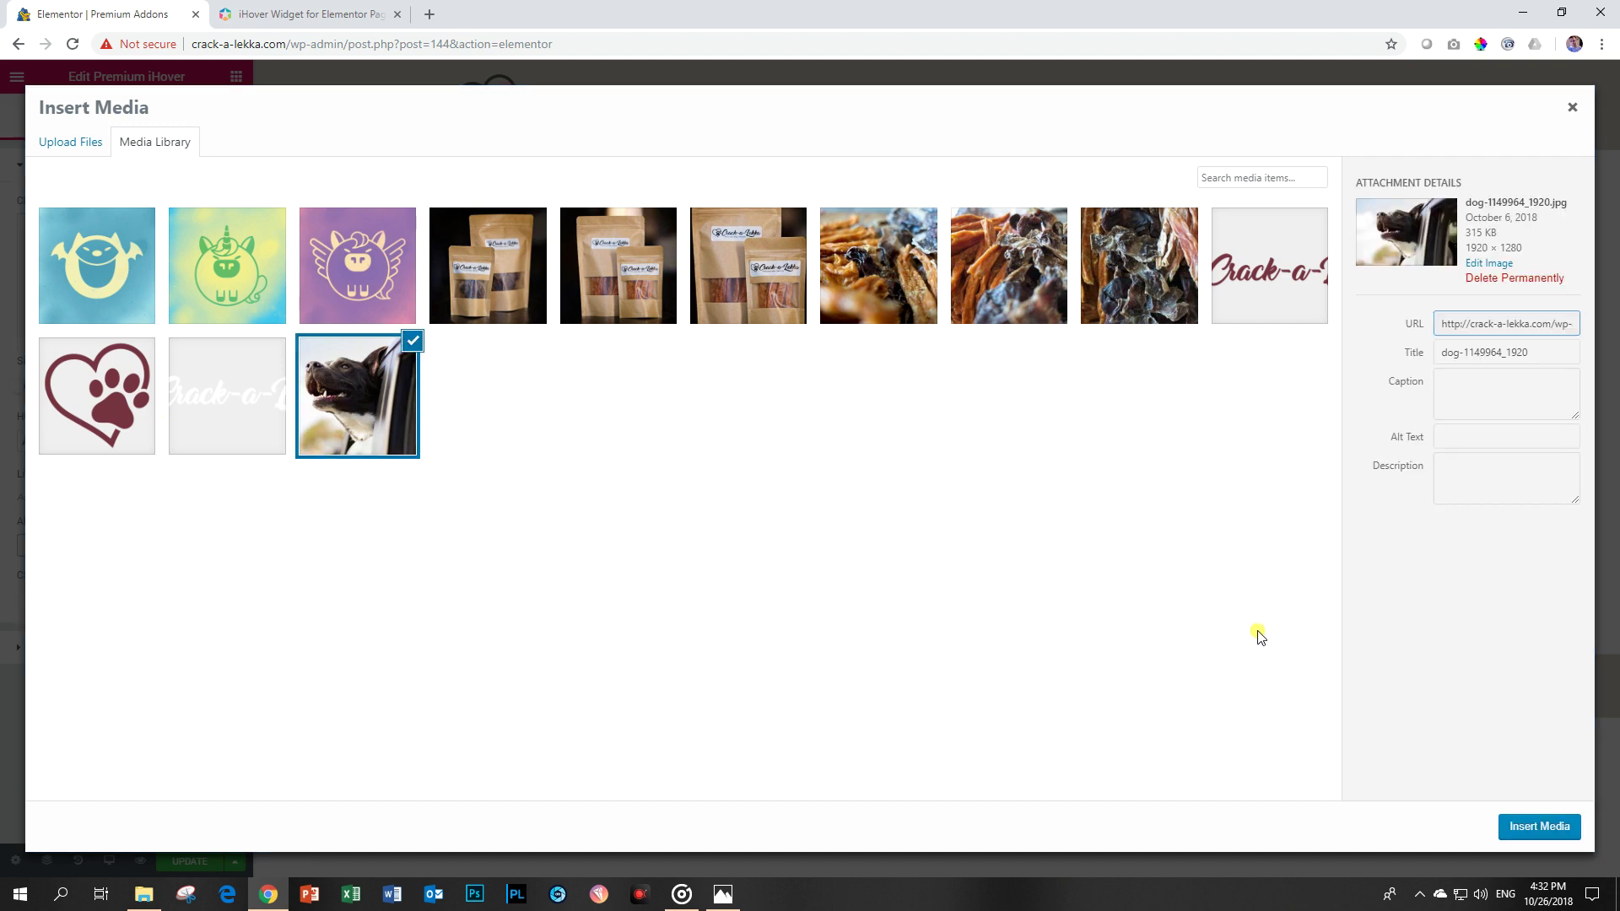
{"action": "left_click", "coordinate": [1521, 829]}
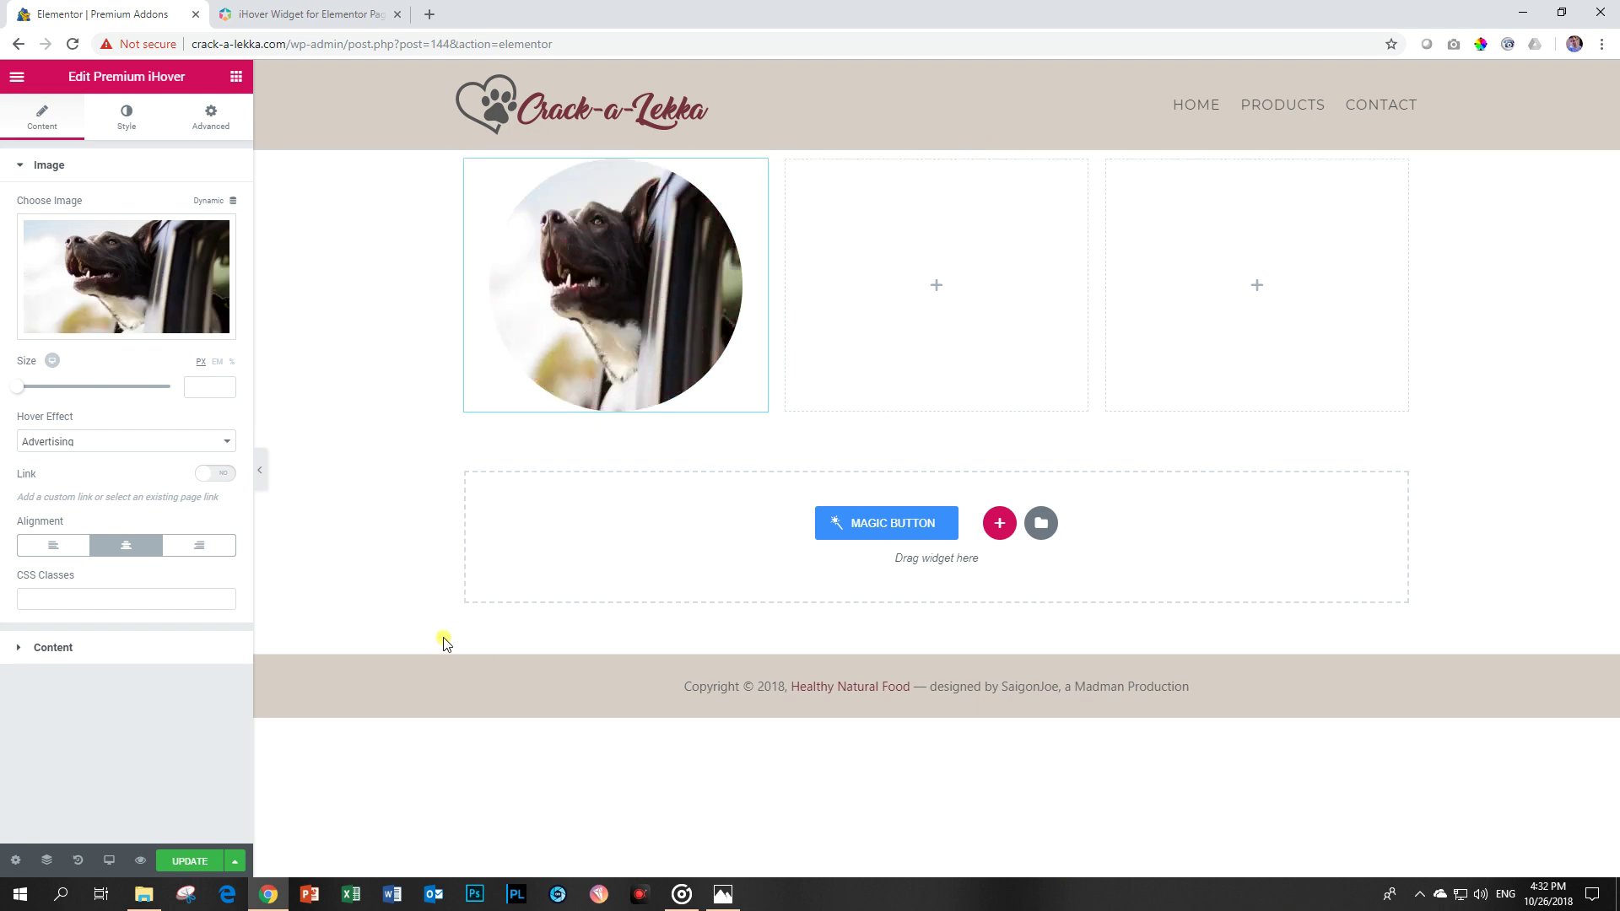
Enlarge the circular dog image, then remove it and reopen the media library.
{"action": "left_click", "coordinate": [21, 388]}
{"action": "left_click_drag", "start_coordinate": [21, 388], "coordinate": [117, 388]}
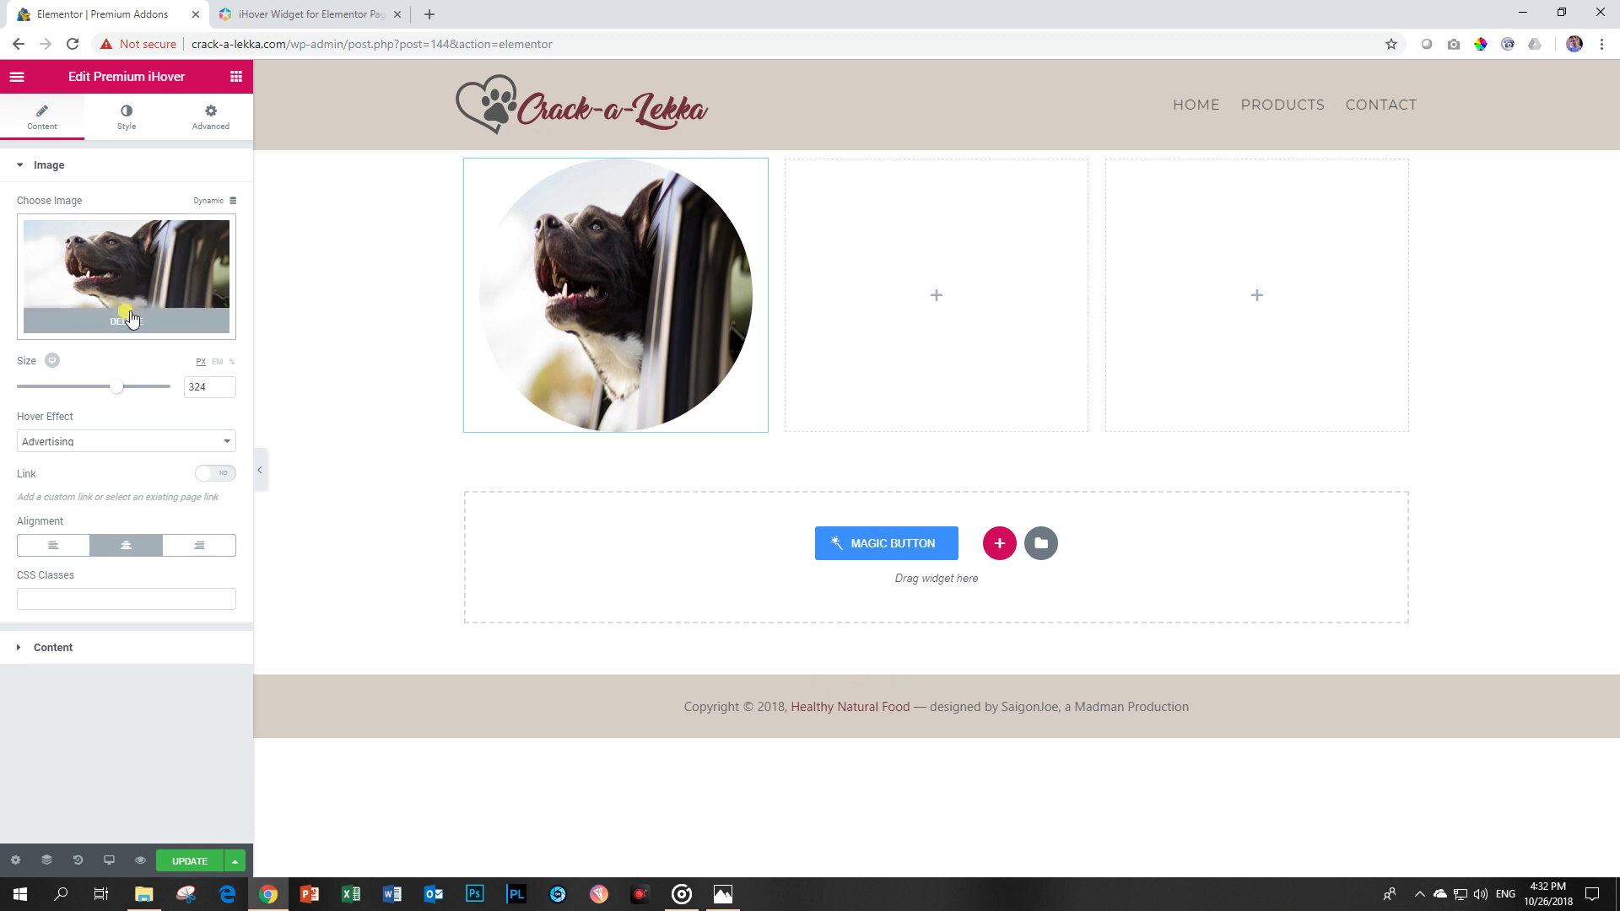
{"action": "left_click", "coordinate": [128, 319]}
{"action": "left_click", "coordinate": [152, 237]}
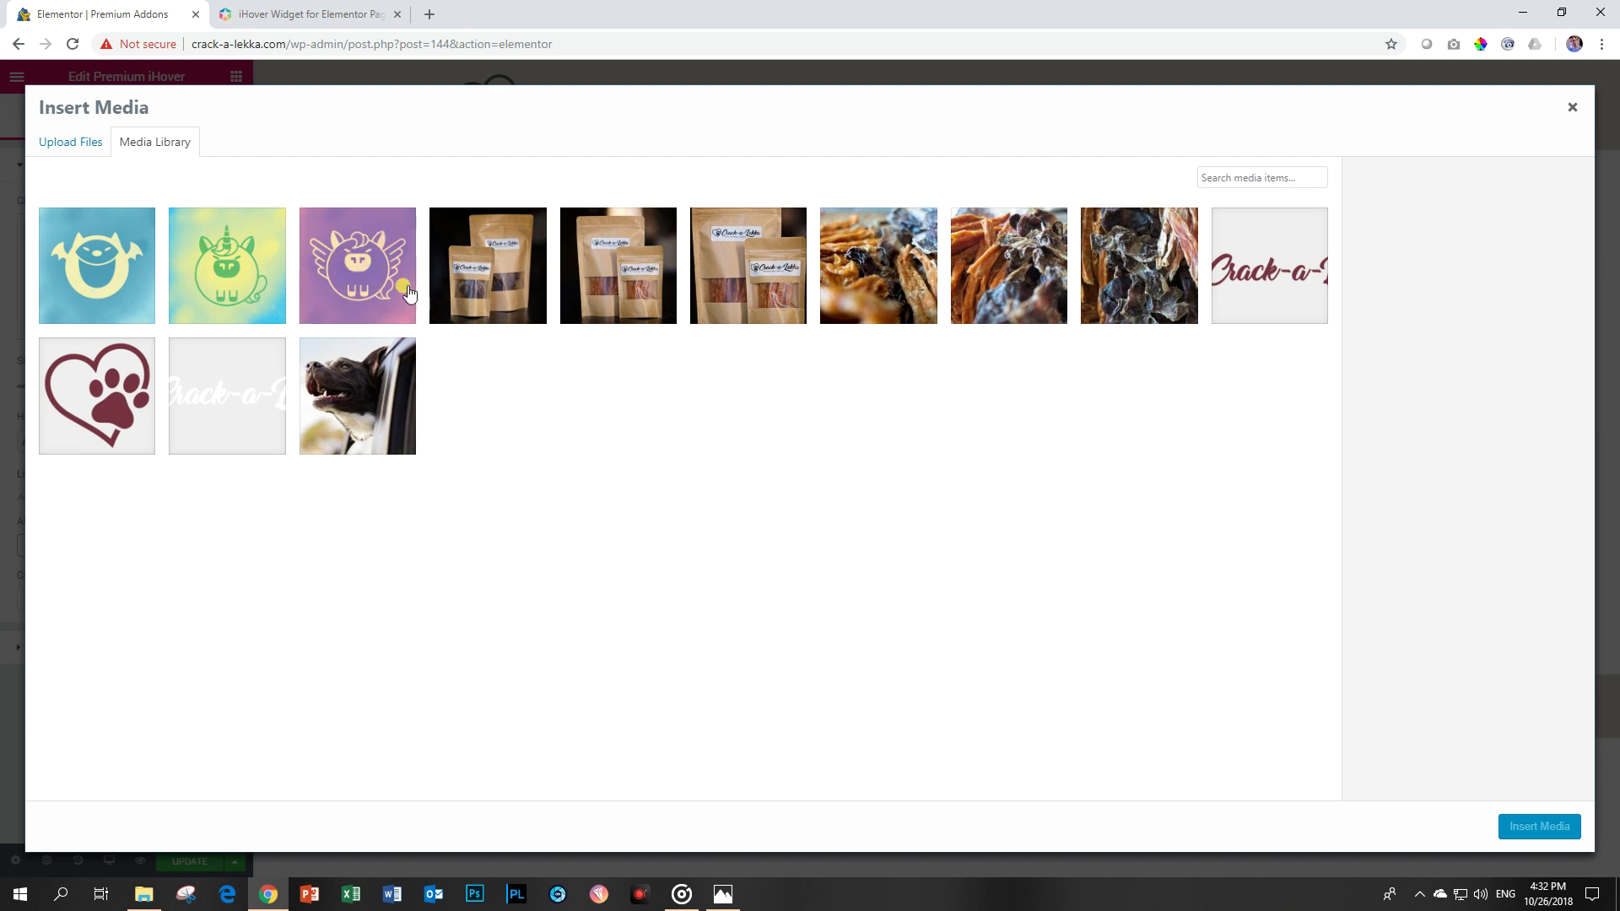
Insert Fantasy-Land-01.jpg, the purple winged cartoon, into the first iHover widget.
{"action": "left_click", "coordinate": [329, 261]}
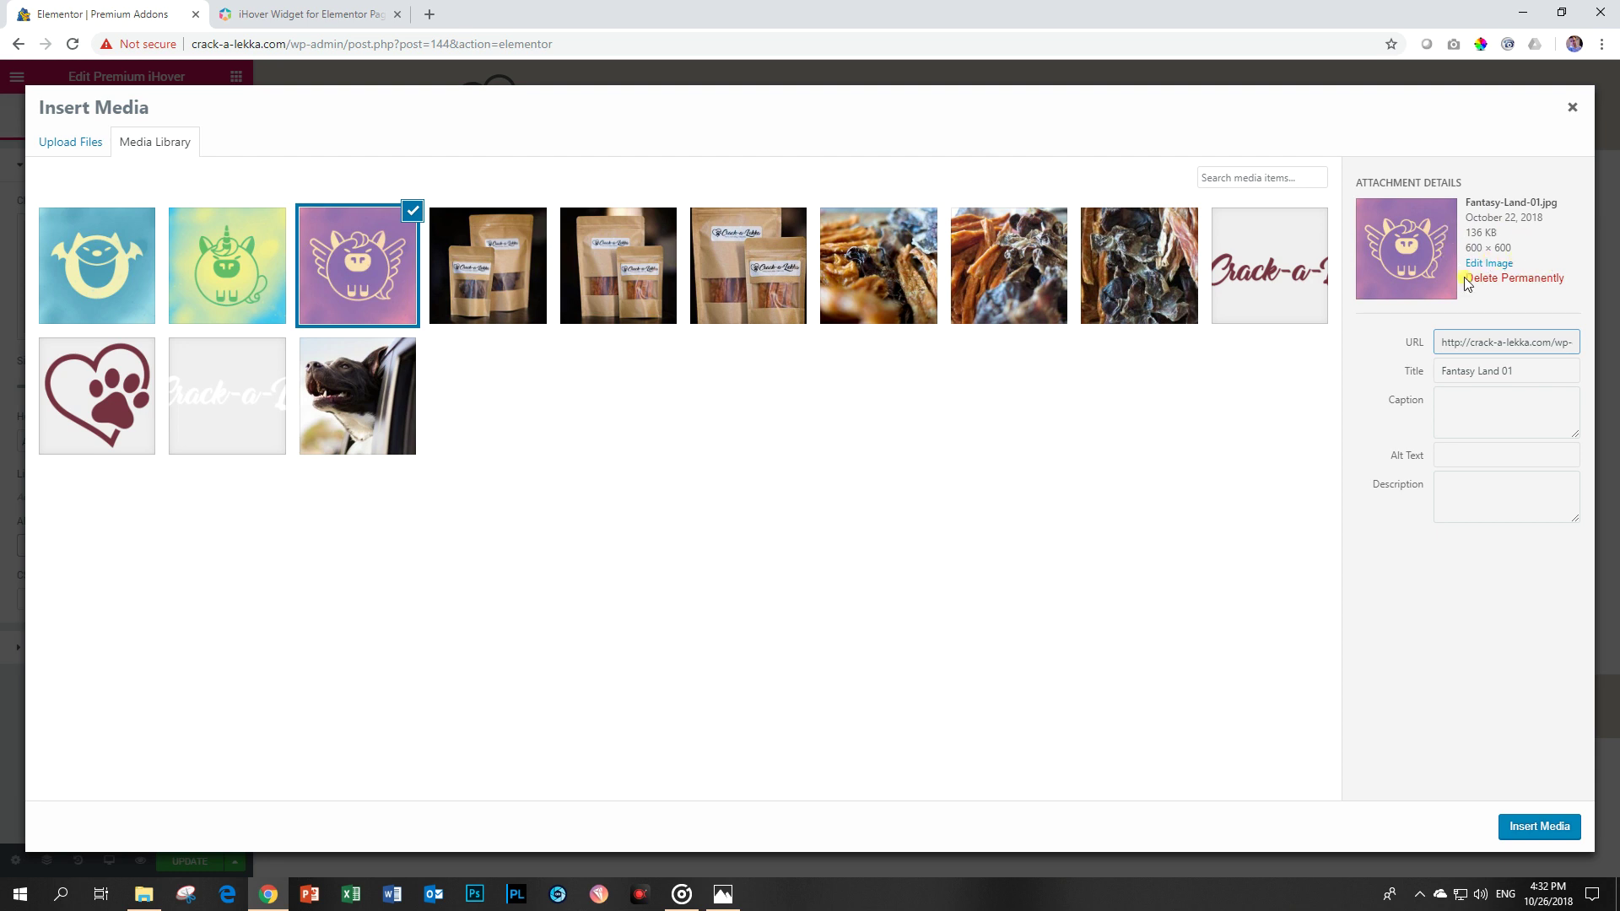
{"action": "left_click", "coordinate": [1538, 827]}
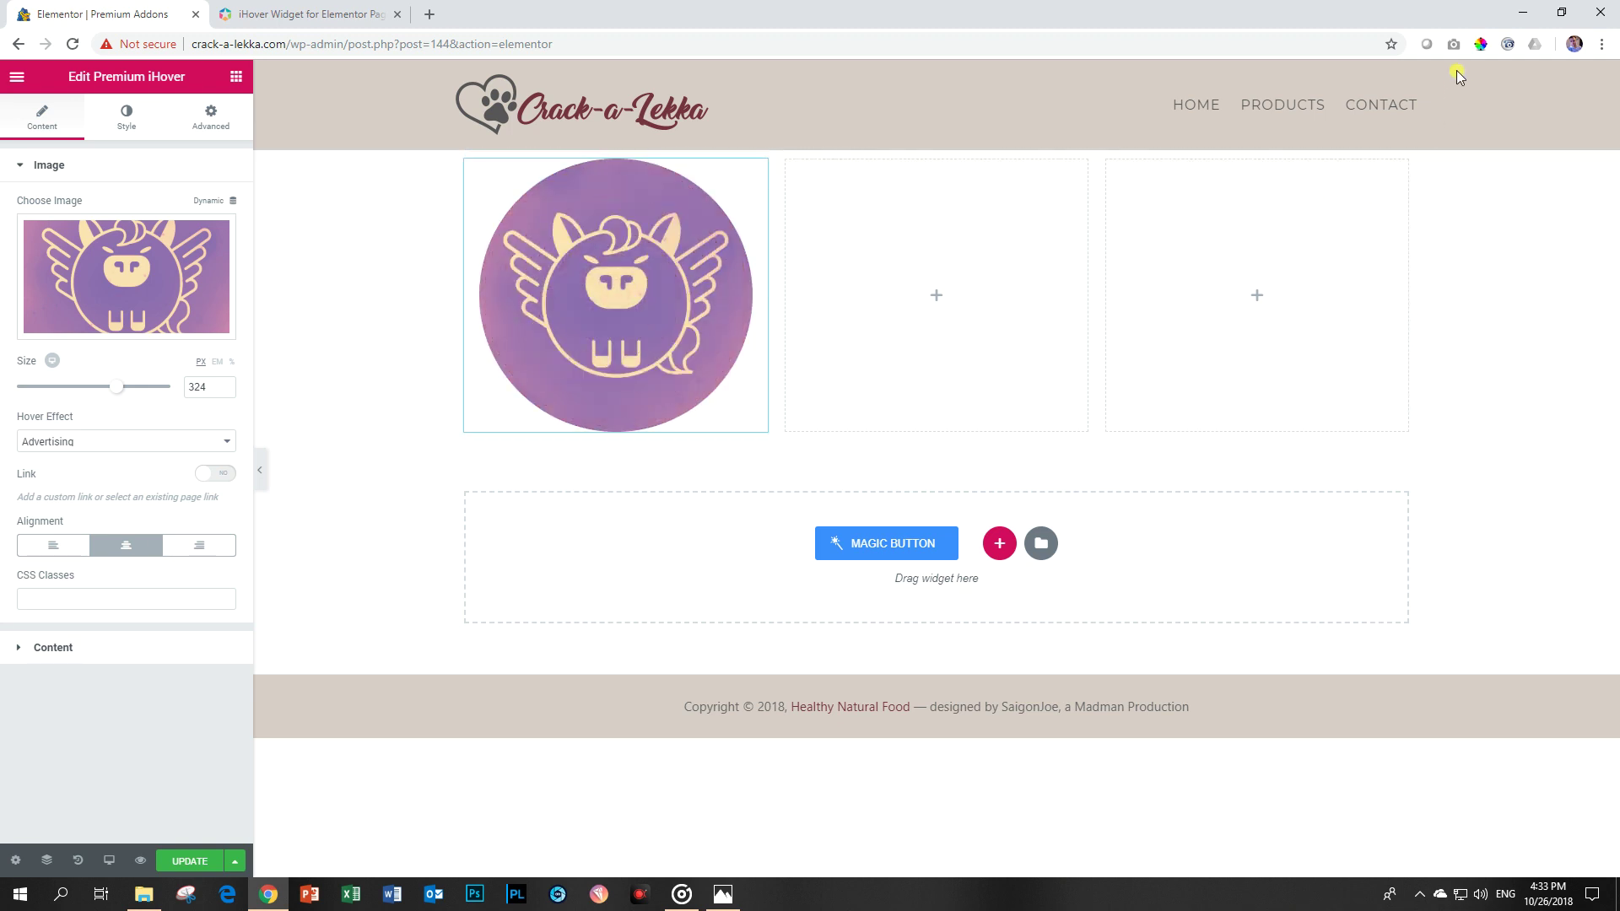
{"action": "left_click", "coordinate": [1480, 44]}
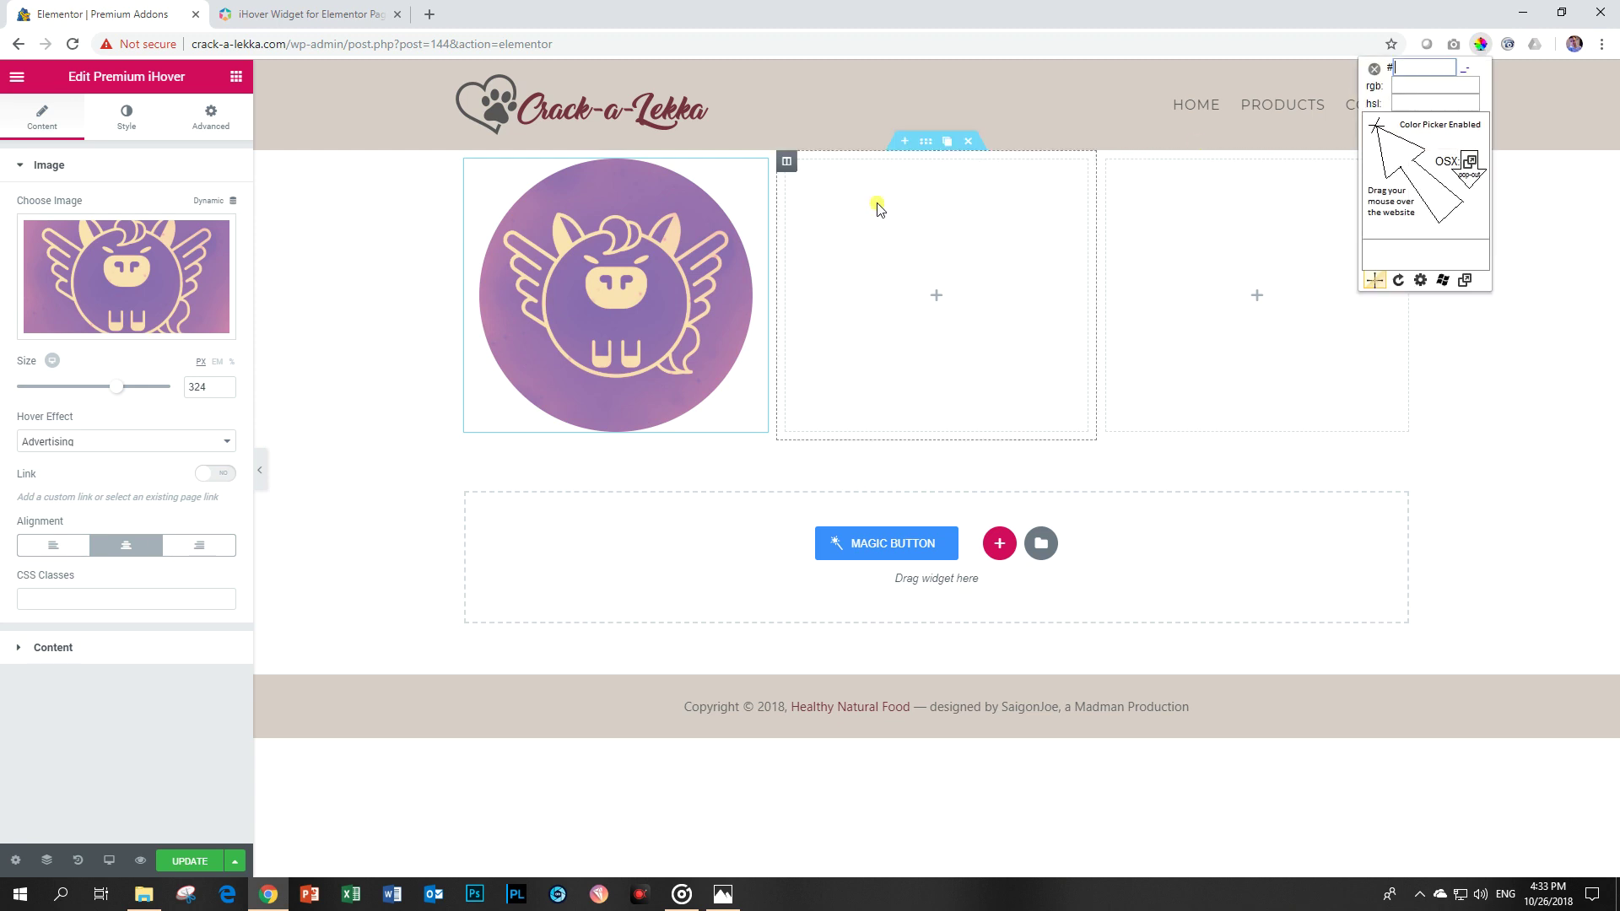
Sample the cartoon's cream #F9E1B1 and set it as the container overlay colour.
{"action": "left_click", "coordinate": [625, 296]}
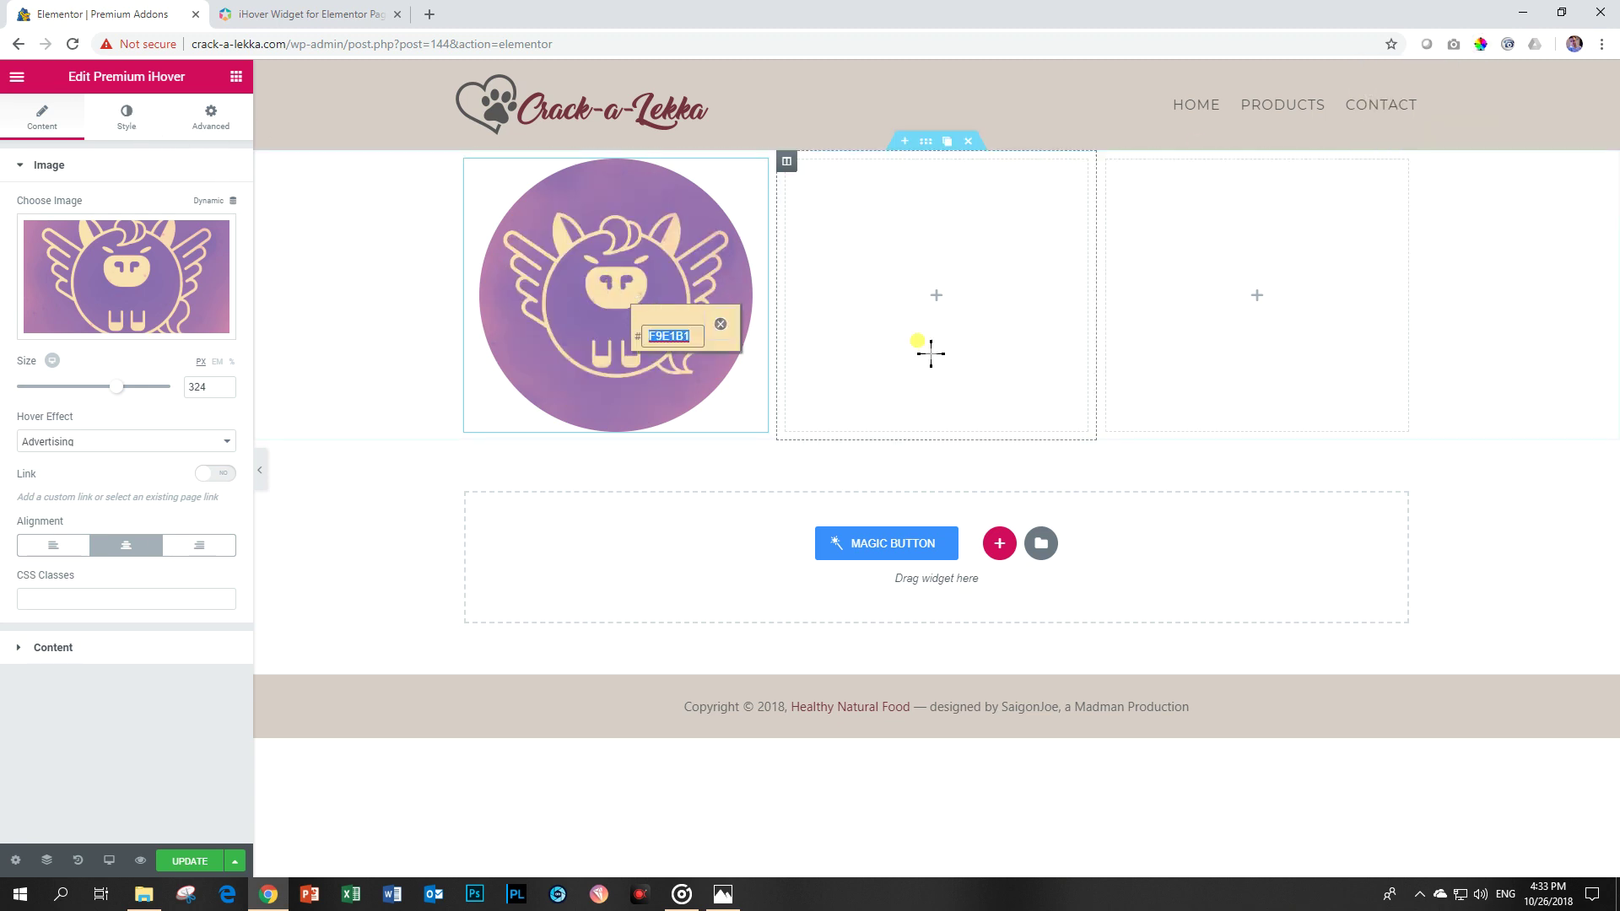
{"action": "left_click", "coordinate": [718, 326]}
{"action": "left_click", "coordinate": [127, 128]}
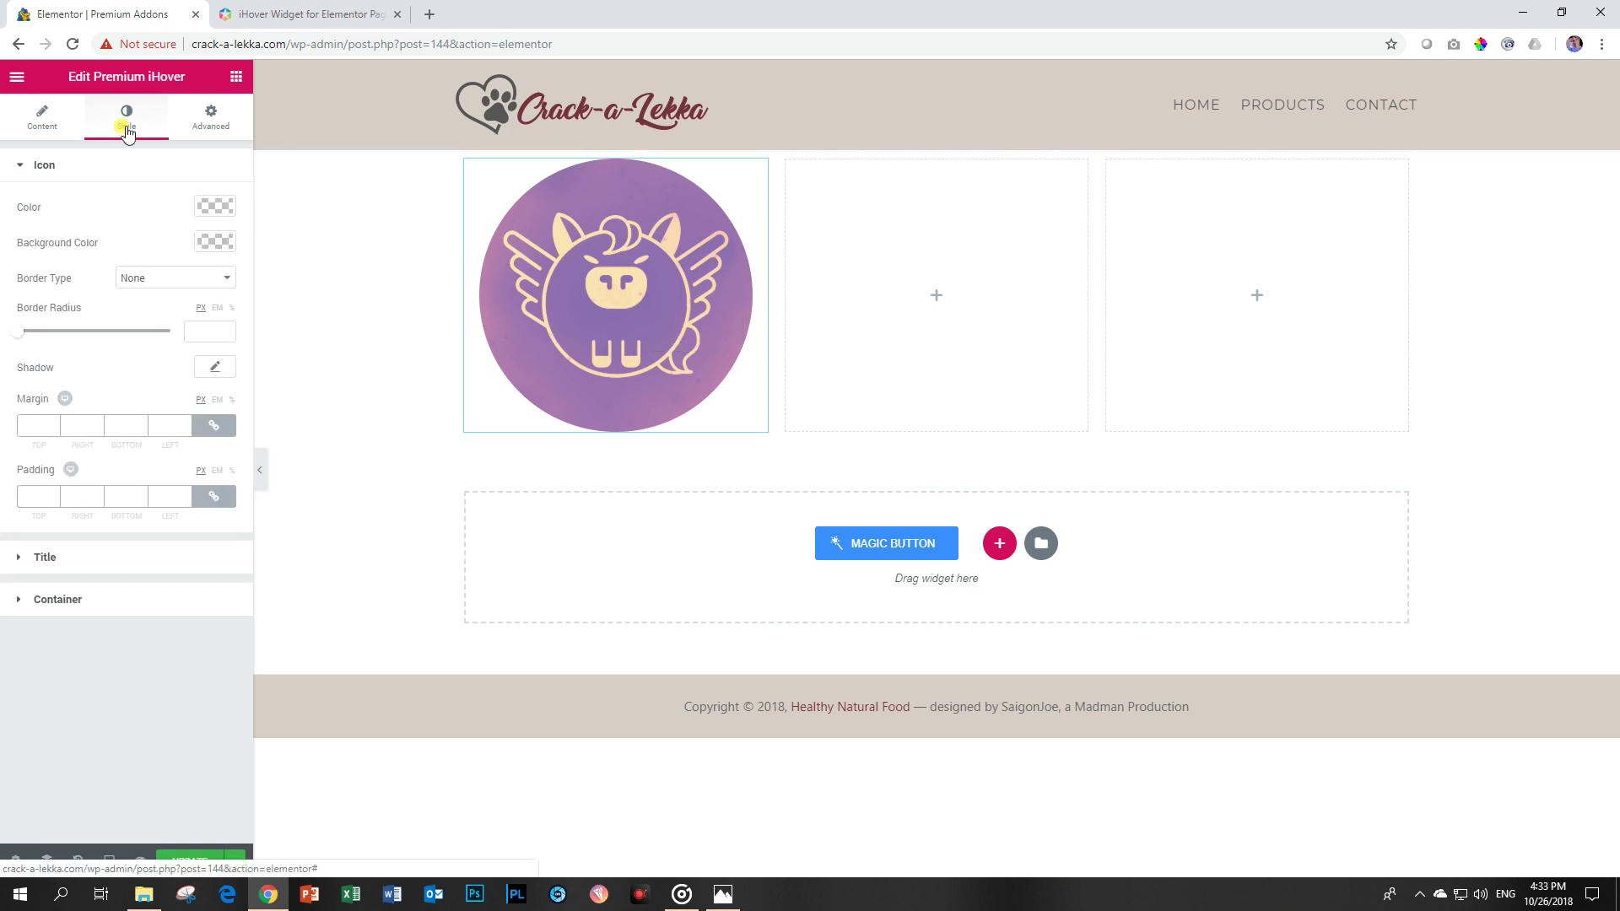
{"action": "left_click", "coordinate": [40, 609]}
{"action": "mouse_move", "coordinate": [512, 342]}
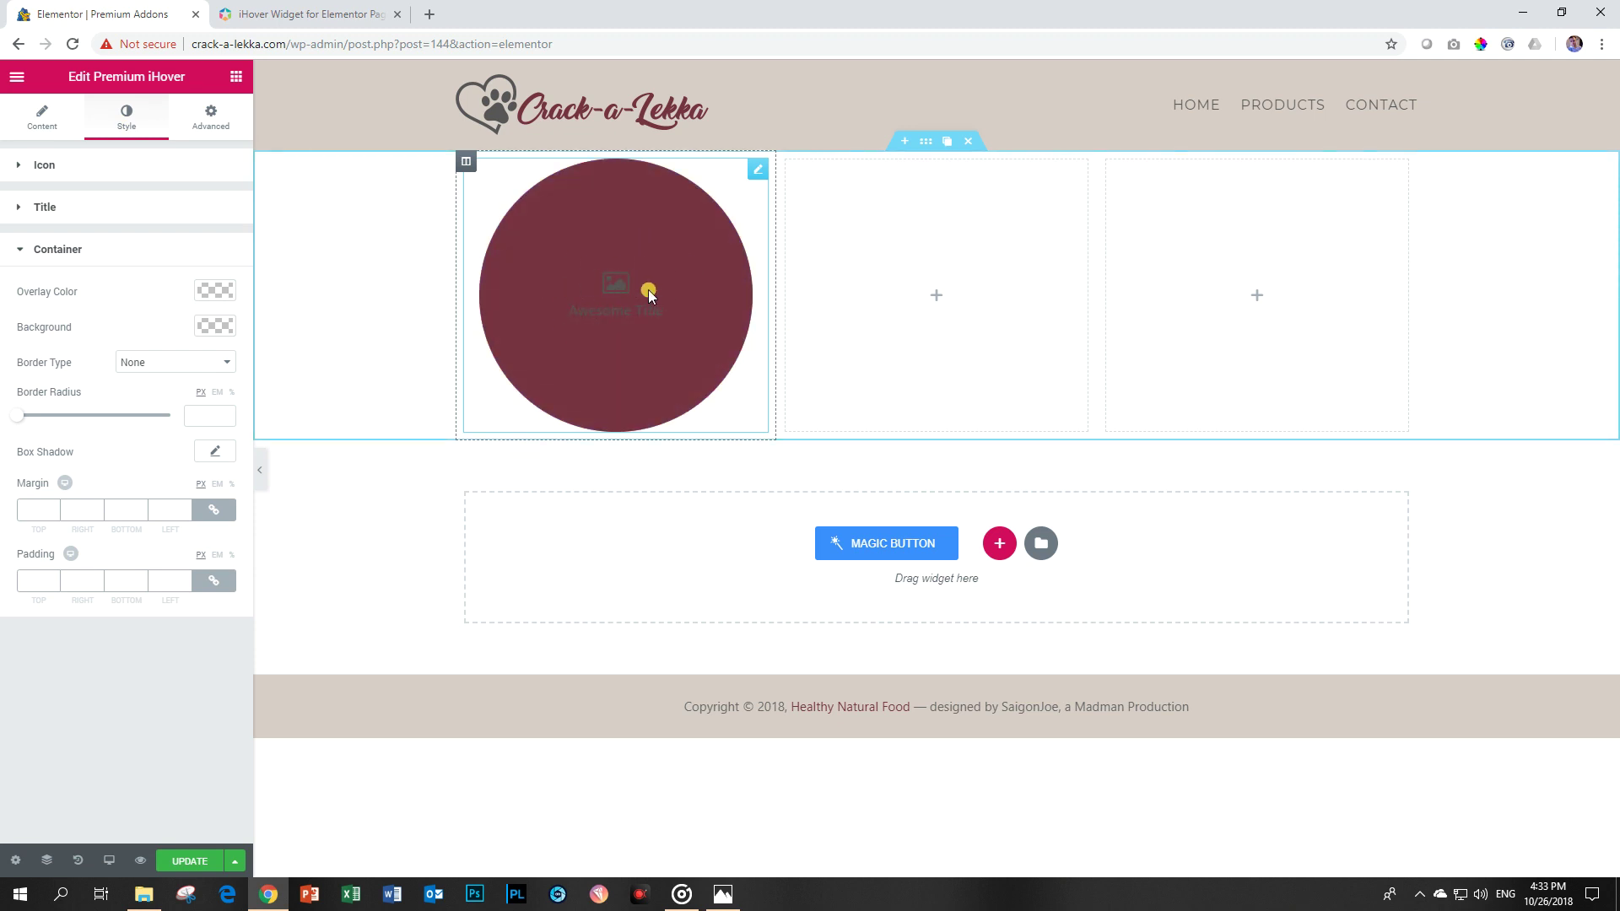
{"action": "left_click", "coordinate": [225, 291]}
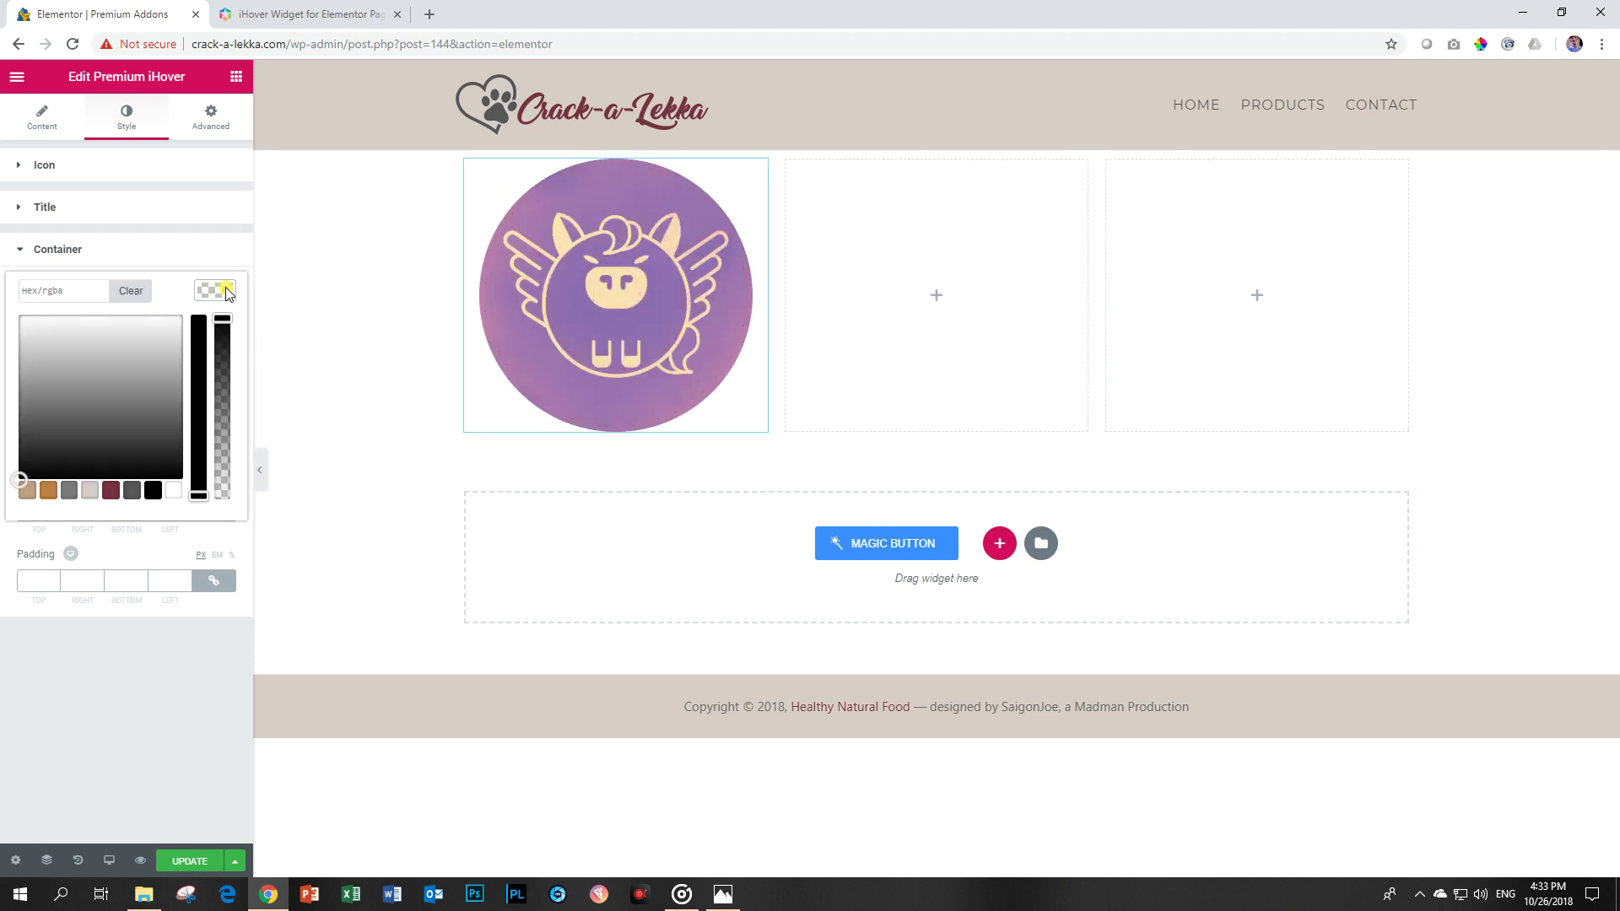
{"action": "left_click", "coordinate": [92, 288]}
{"action": "type", "text": "F9E1B1"}
{"action": "key", "text": "Return"}
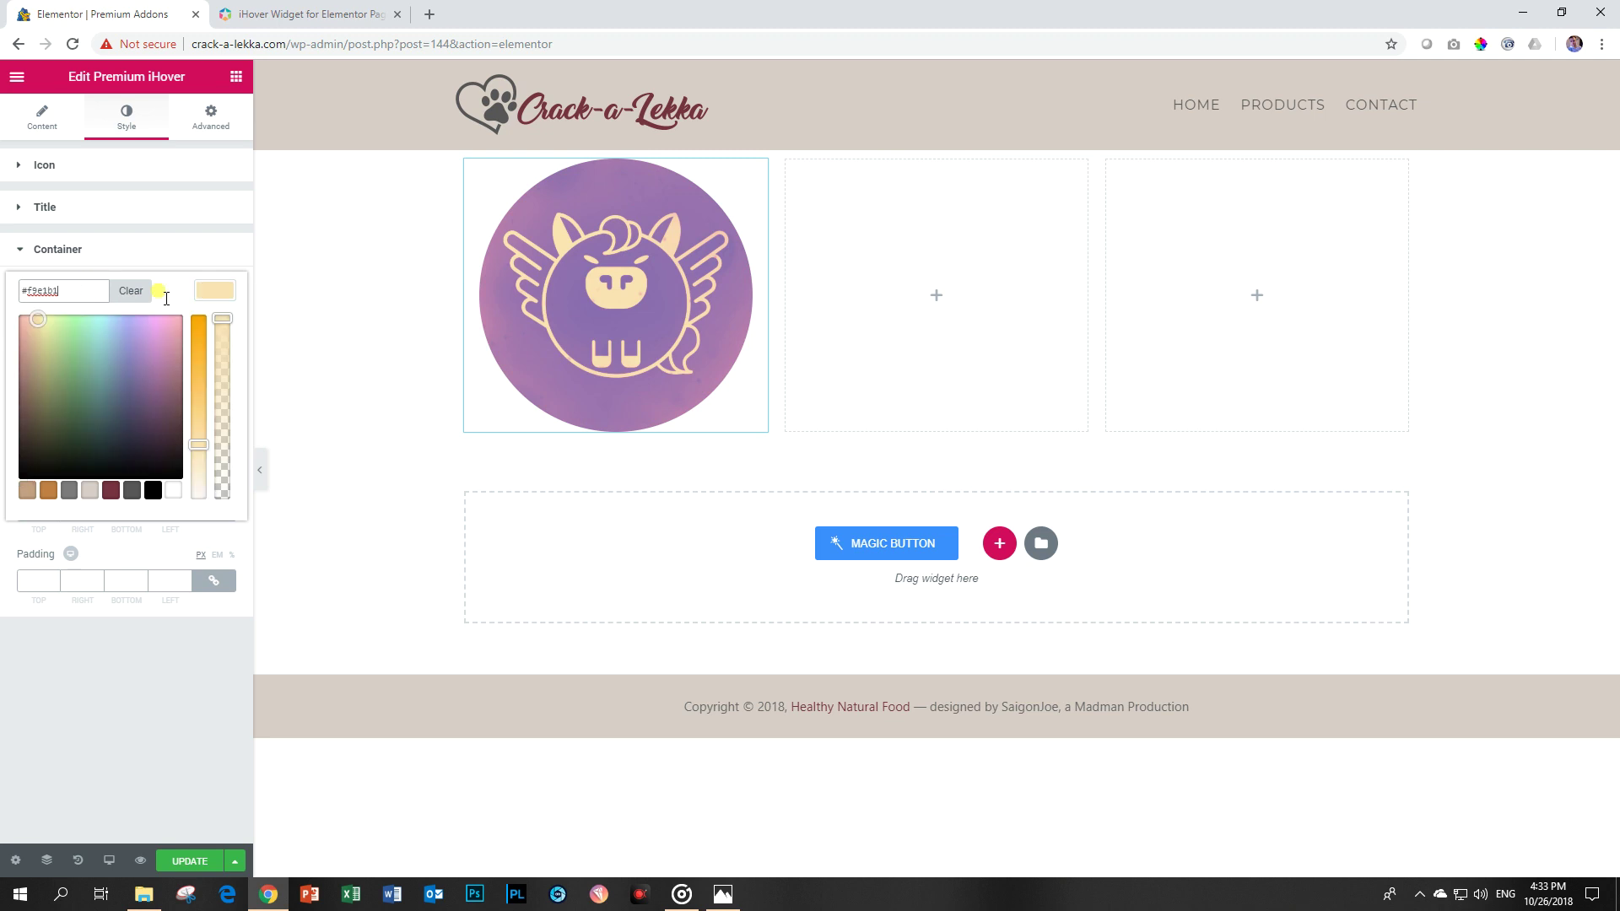
{"action": "mouse_move", "coordinate": [595, 311]}
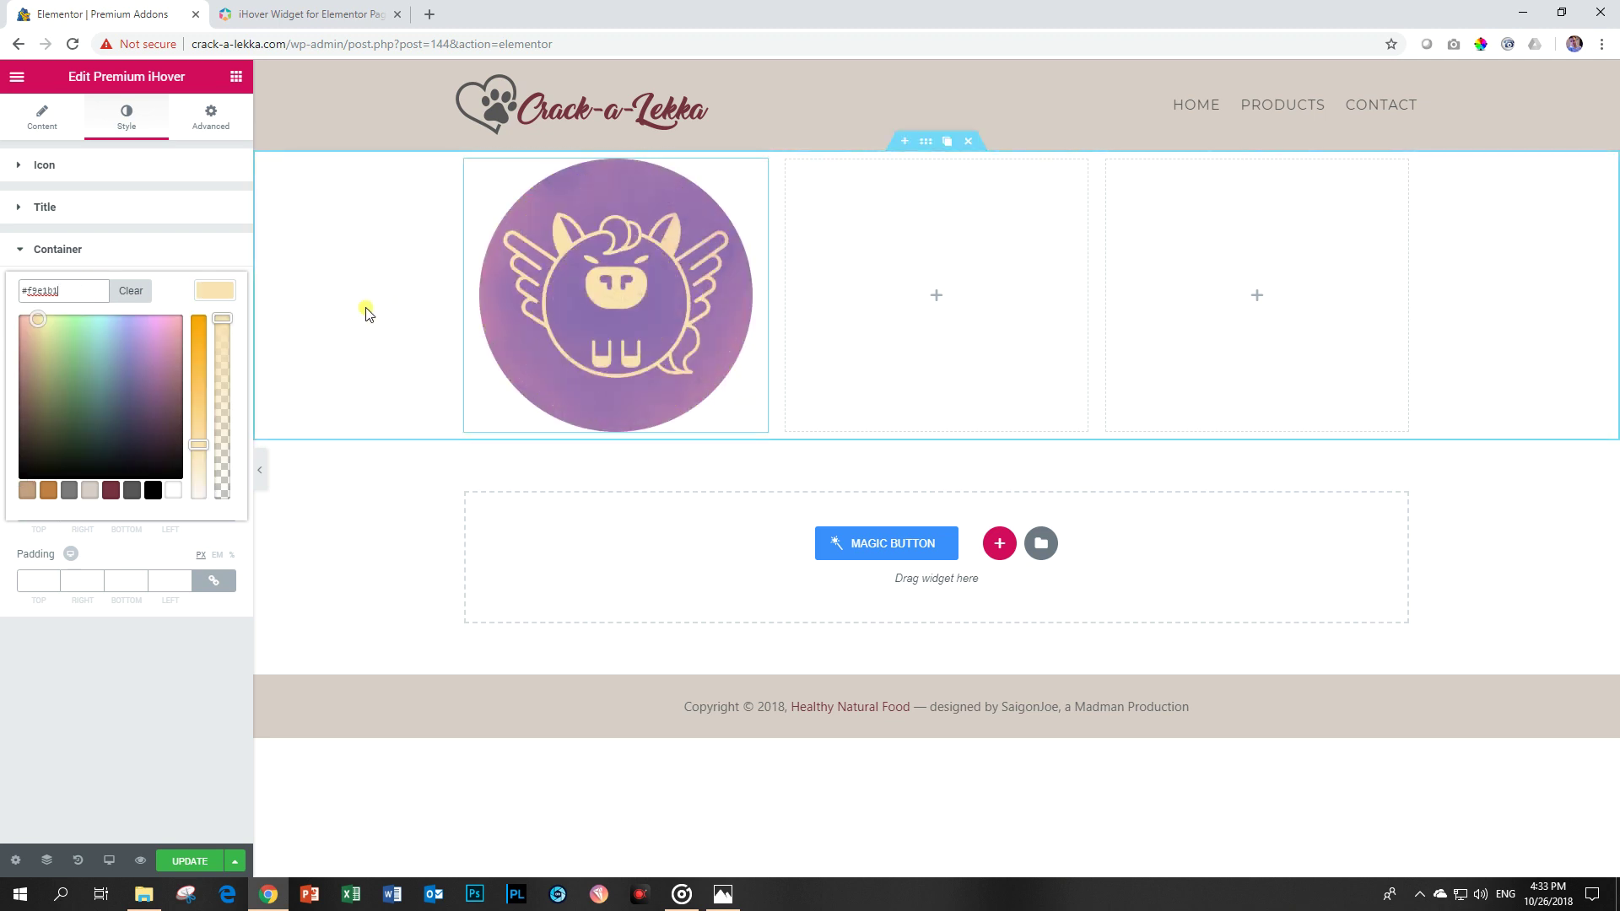
{"action": "left_click", "coordinate": [221, 291]}
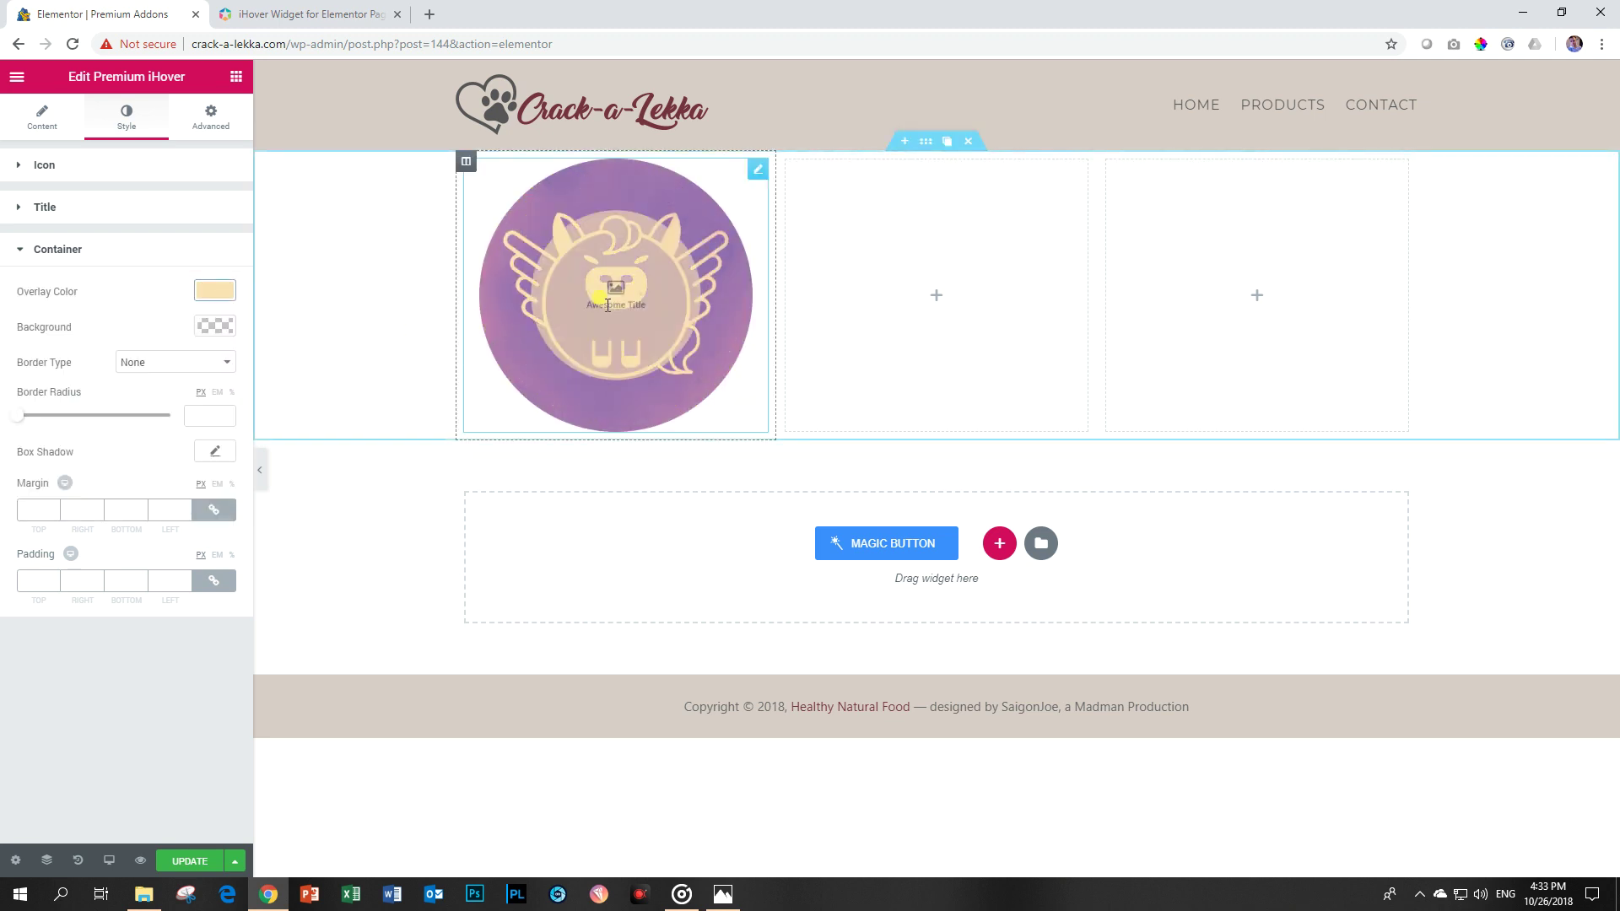
Sample the cartoon's purple #B57DAE and paste it as the container background colour.
{"action": "mouse_move", "coordinate": [702, 266]}
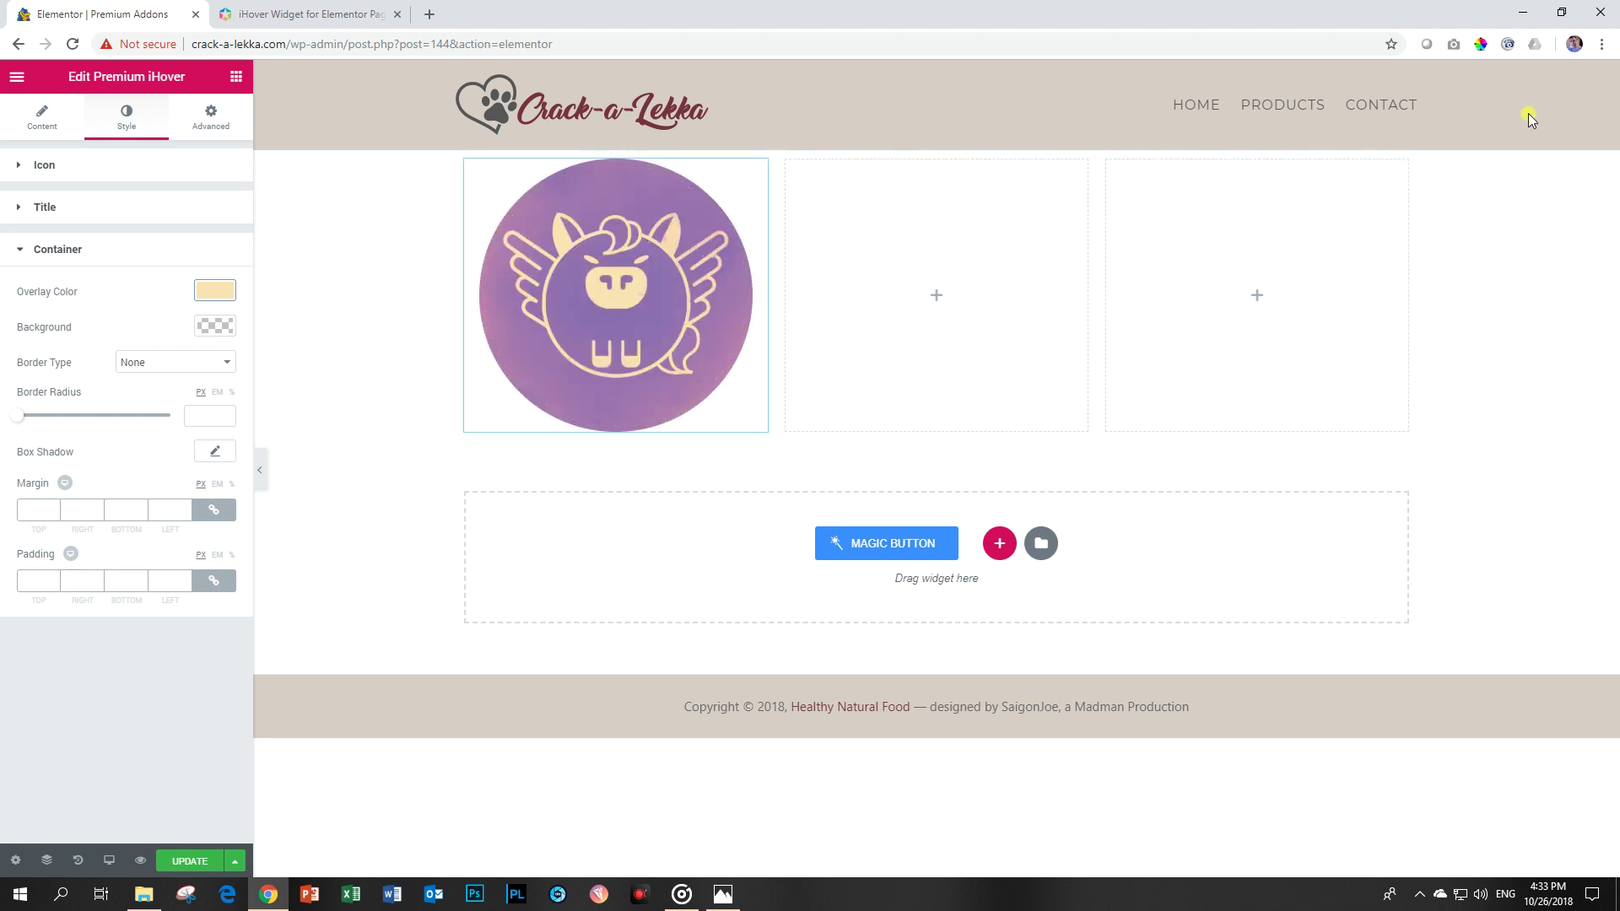
{"action": "left_click", "coordinate": [1479, 44]}
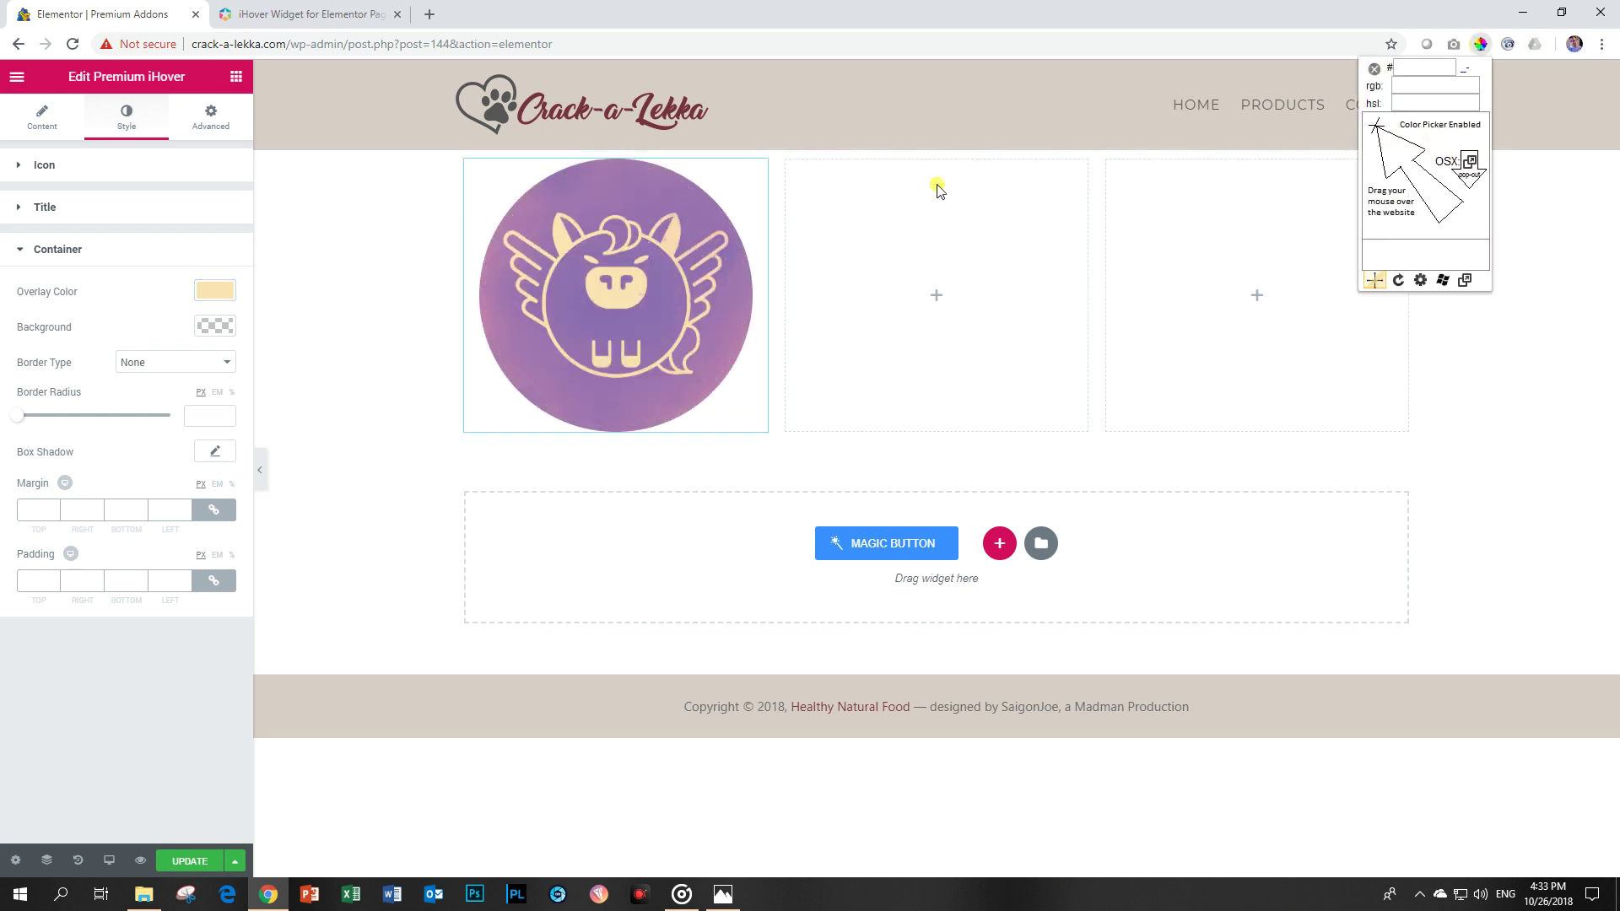
{"action": "left_click", "coordinate": [744, 353]}
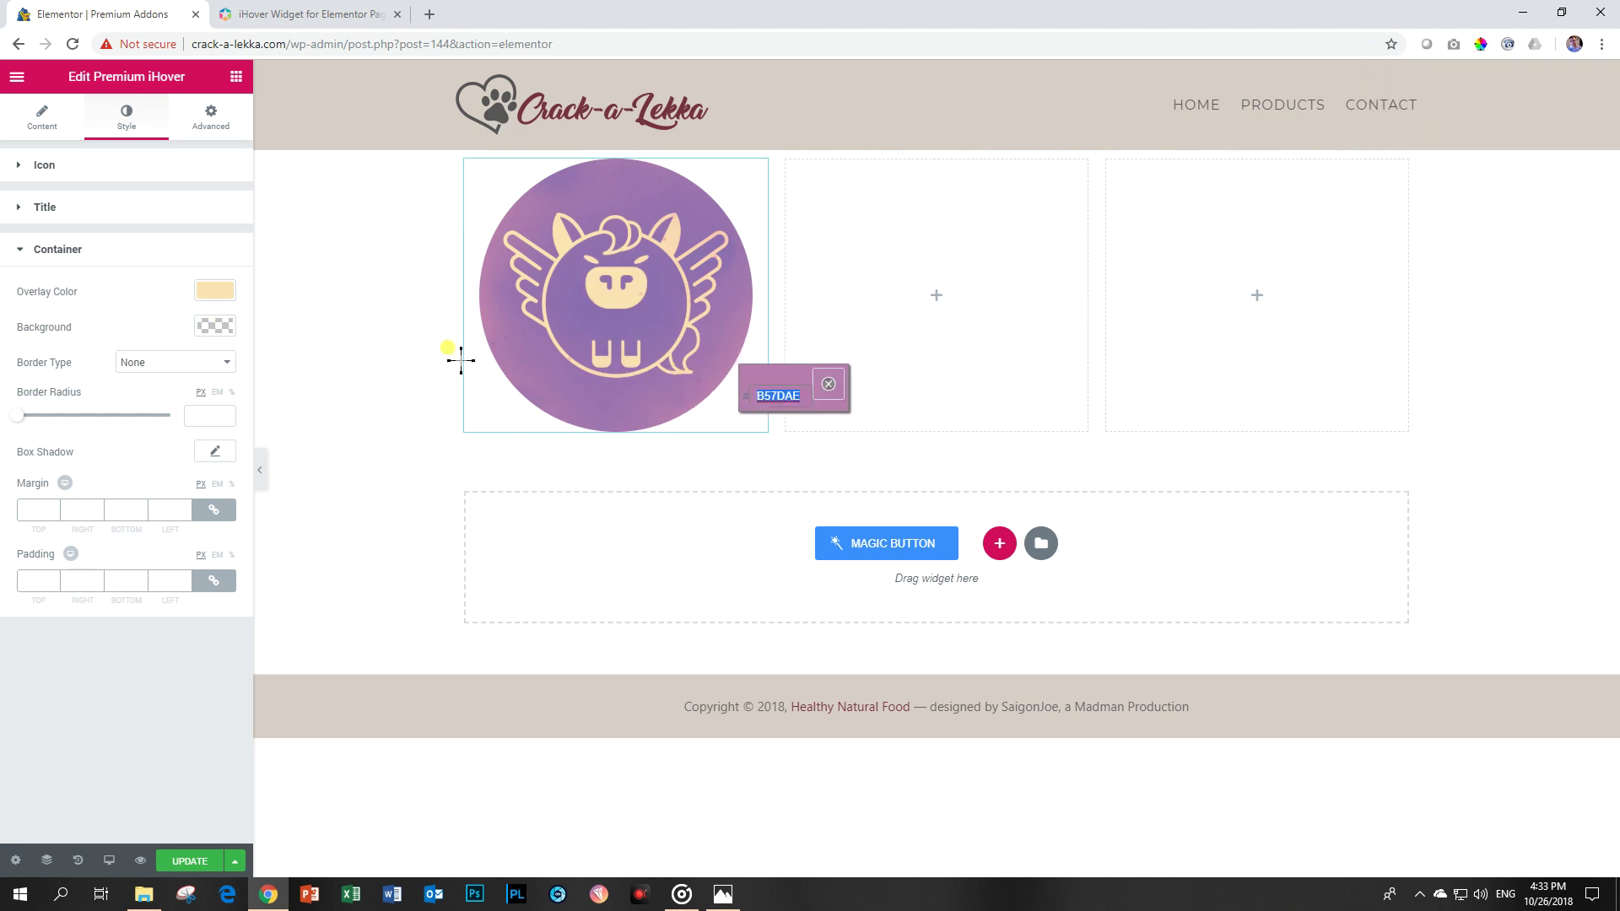
{"action": "left_click", "coordinate": [827, 384]}
{"action": "left_click", "coordinate": [223, 330]}
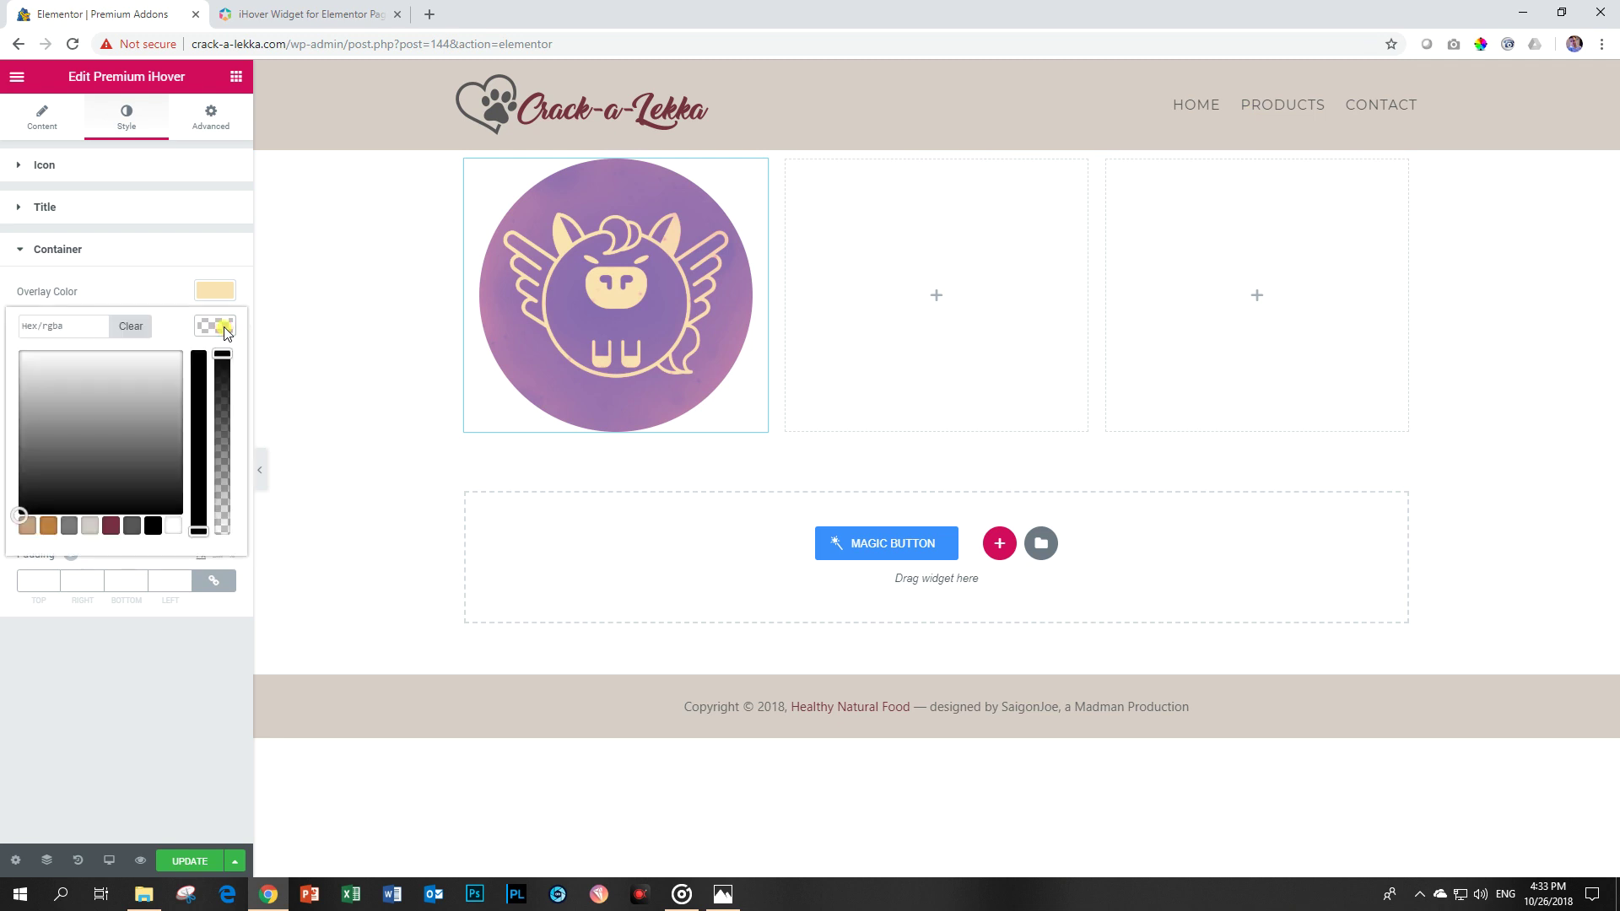
{"action": "left_click", "coordinate": [80, 326]}
{"action": "type", "text": "#b57dae"}
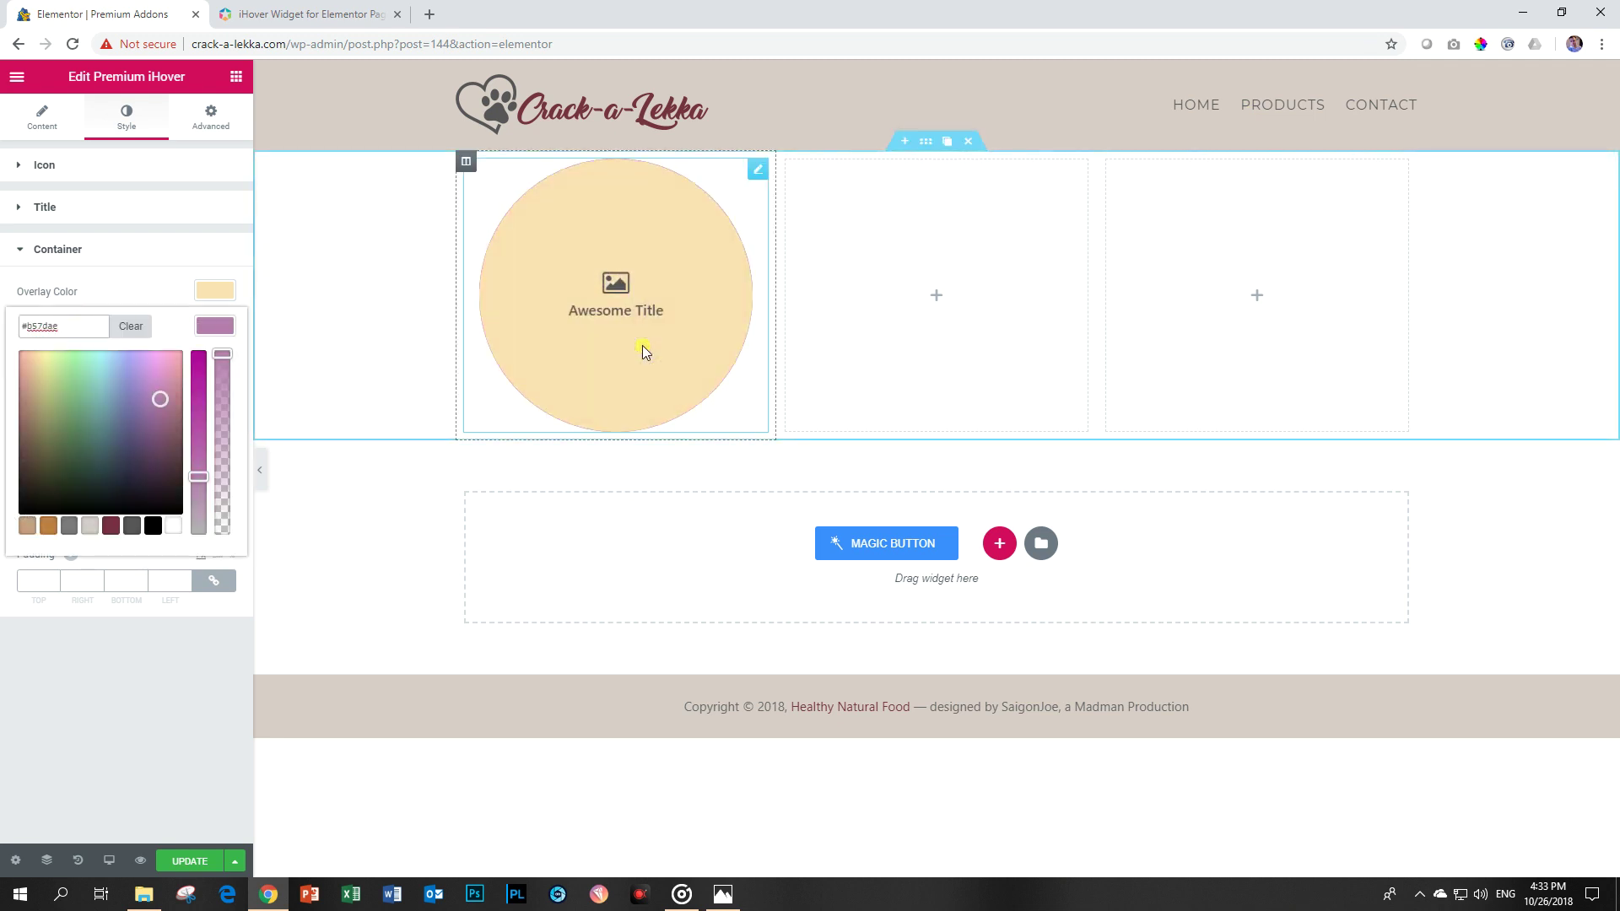
{"action": "left_click", "coordinate": [211, 326]}
{"action": "left_click", "coordinate": [18, 249]}
Set the icon colour to the purple #b57dae hex.
{"action": "left_click", "coordinate": [42, 167]}
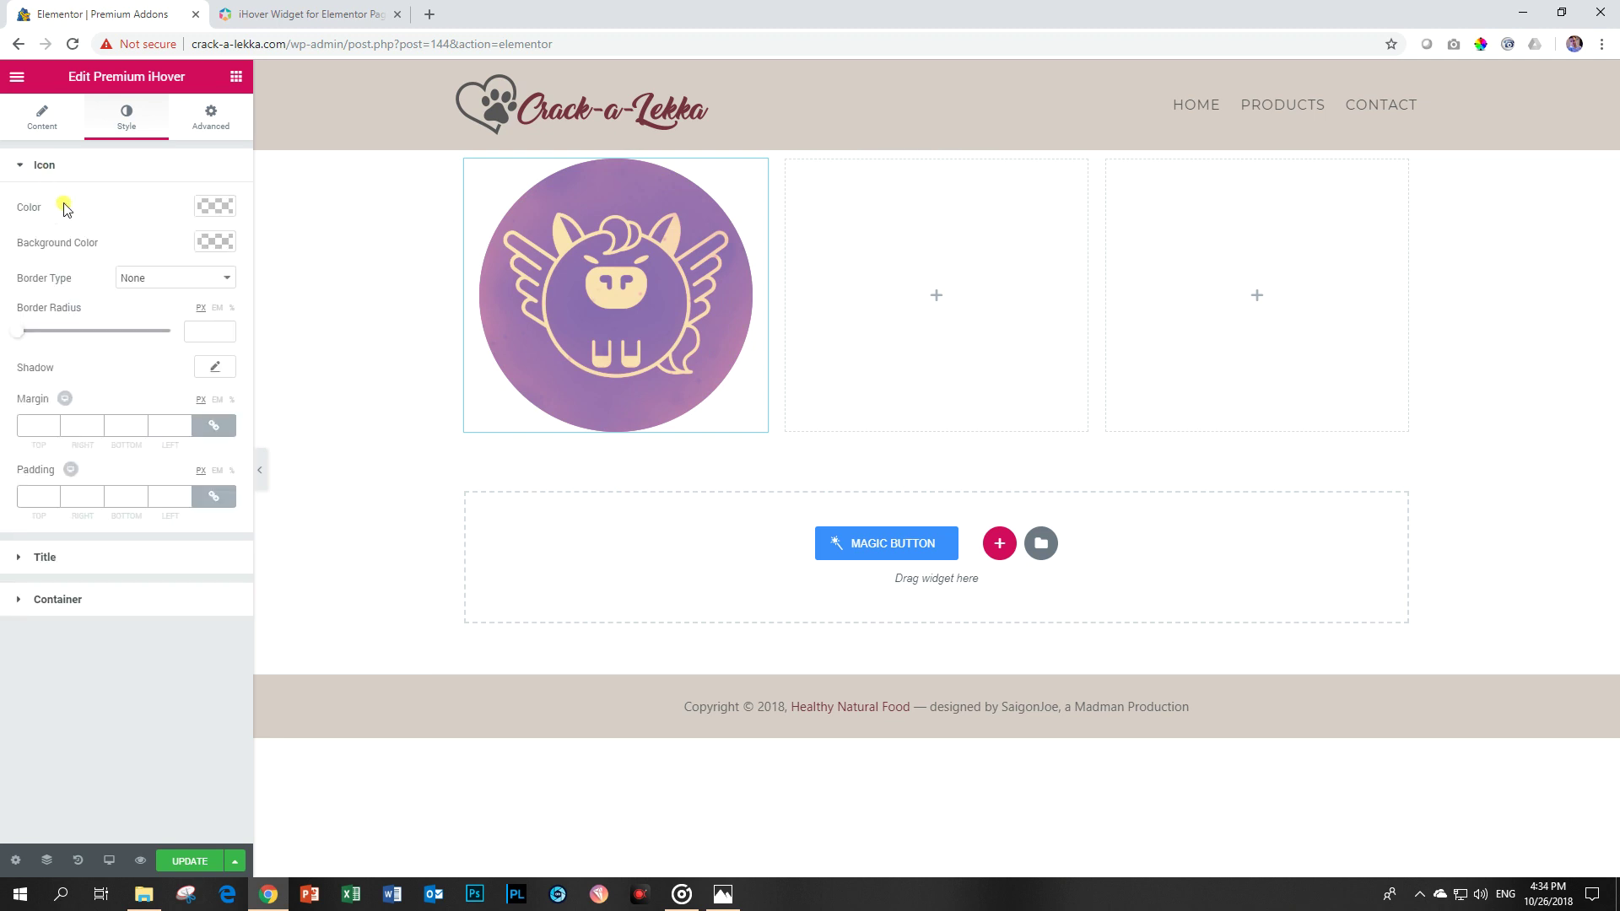
{"action": "left_click", "coordinate": [211, 207]}
{"action": "left_click", "coordinate": [100, 209]}
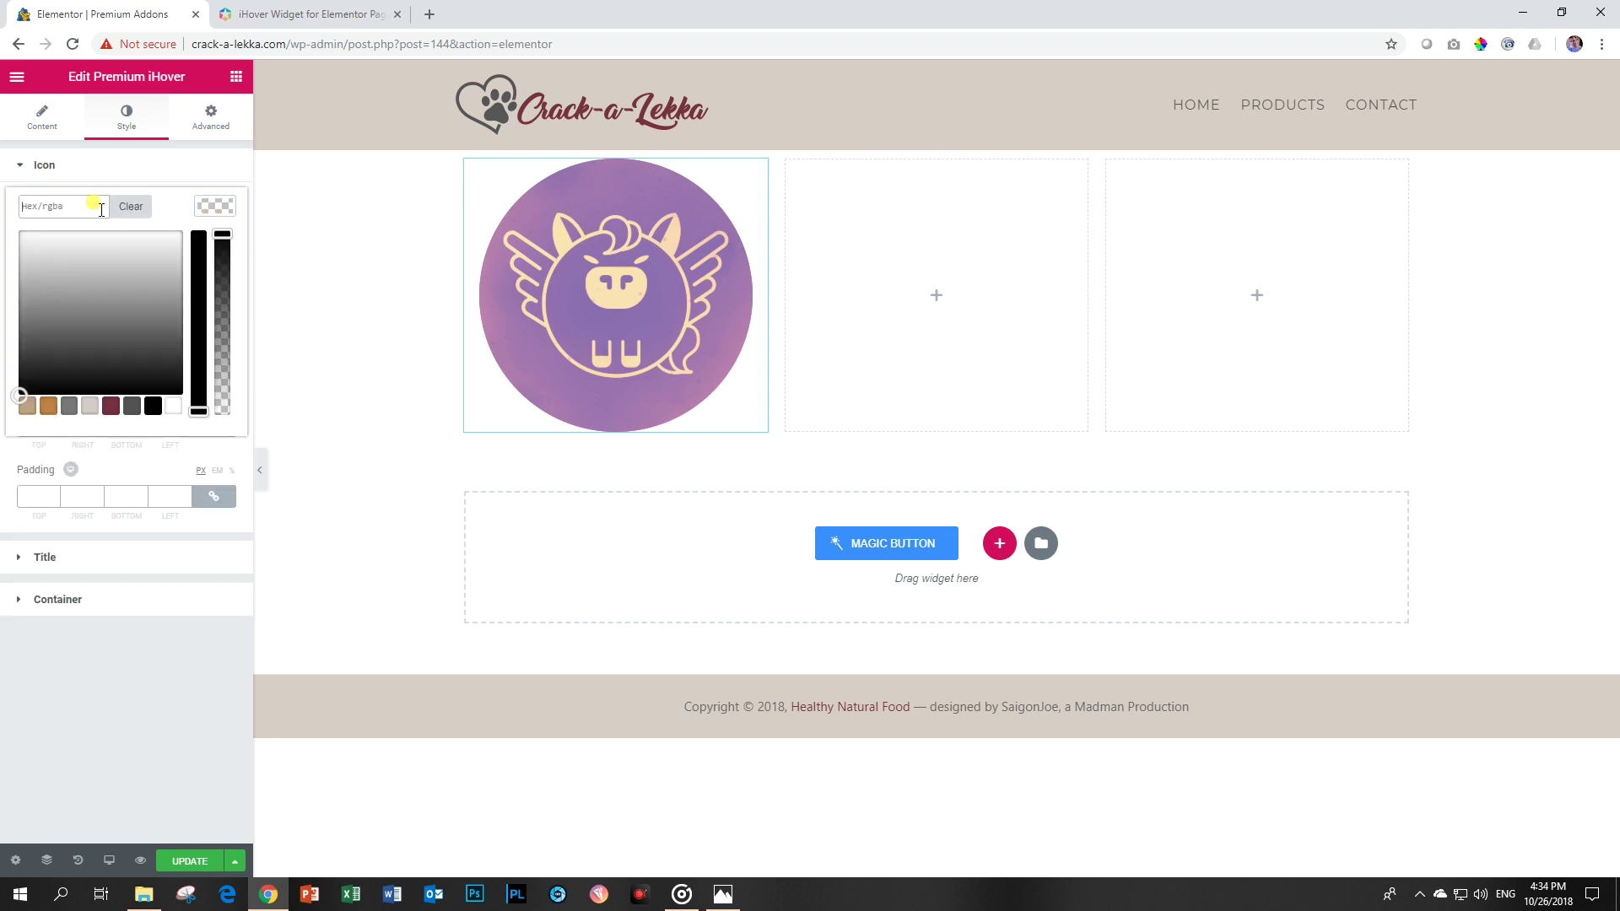
{"action": "key", "text": "ctrl+v"}
{"action": "key", "text": "Return"}
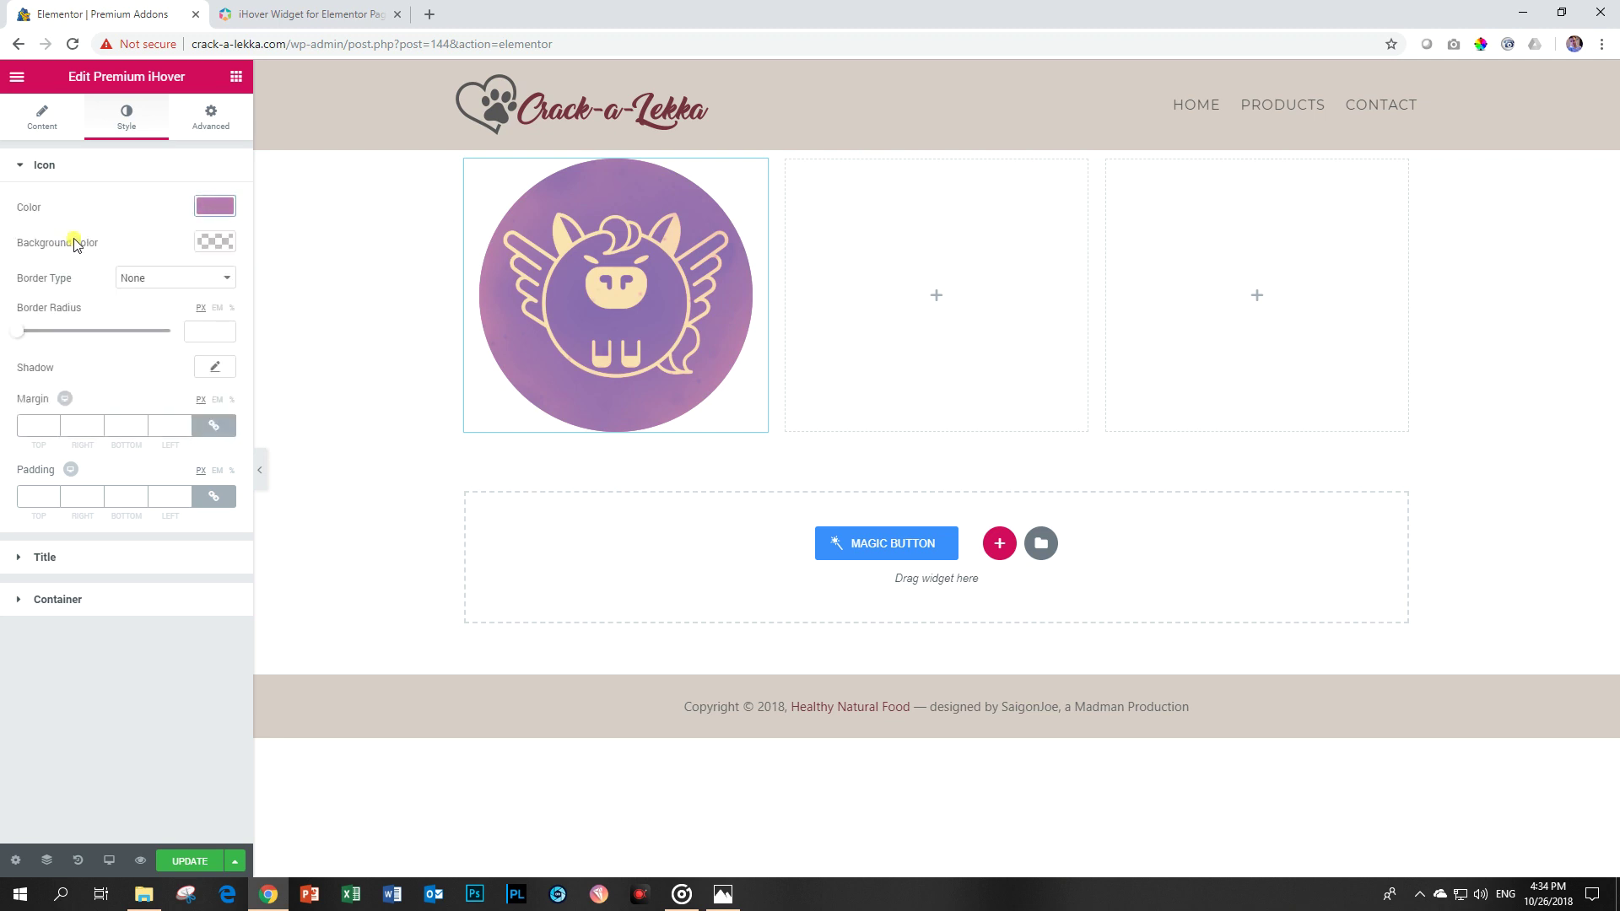
{"action": "left_click", "coordinate": [38, 166]}
Set the title text colour to purple #b57dae.
{"action": "left_click", "coordinate": [40, 207]}
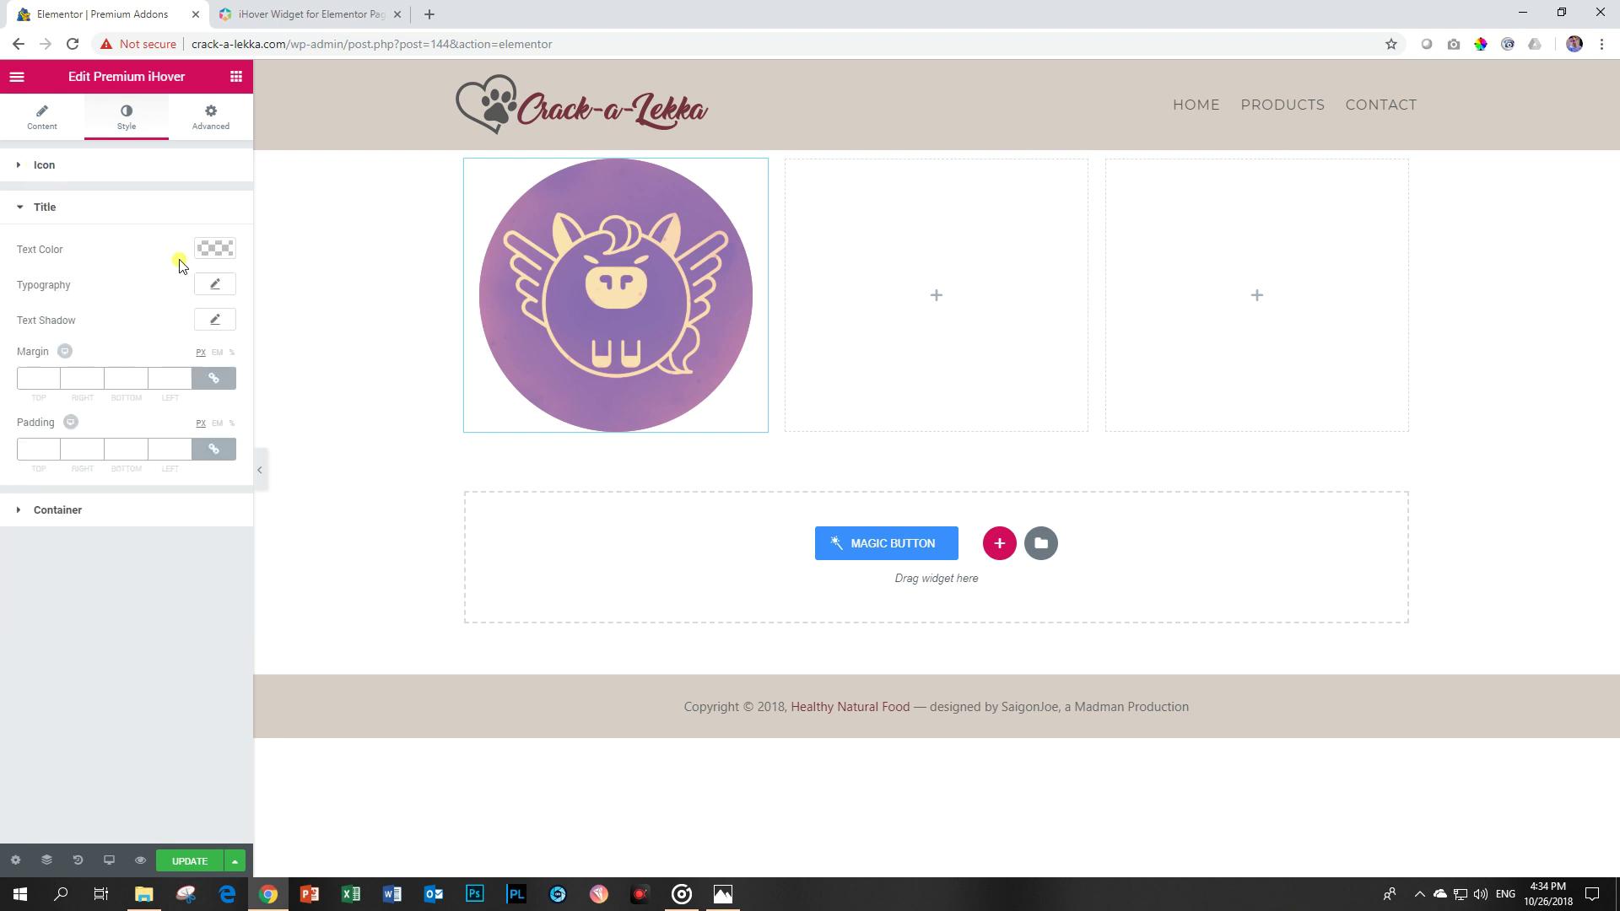
{"action": "left_click", "coordinate": [203, 249]}
{"action": "left_click", "coordinate": [77, 250]}
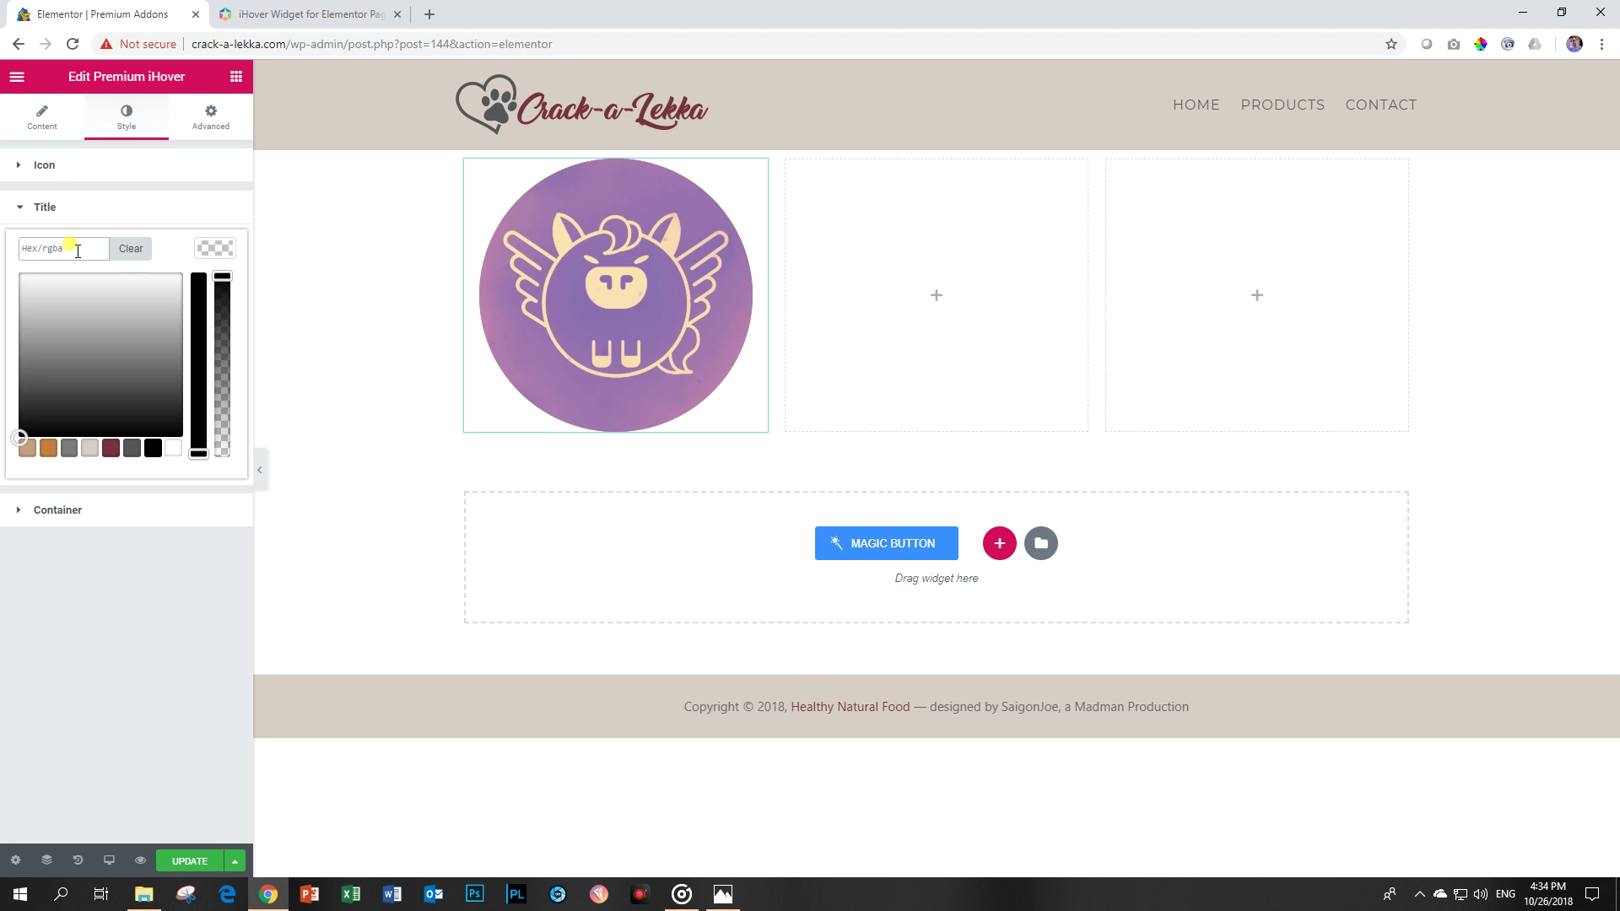
{"action": "type", "text": "#b57dae"}
{"action": "left_click", "coordinate": [217, 246]}
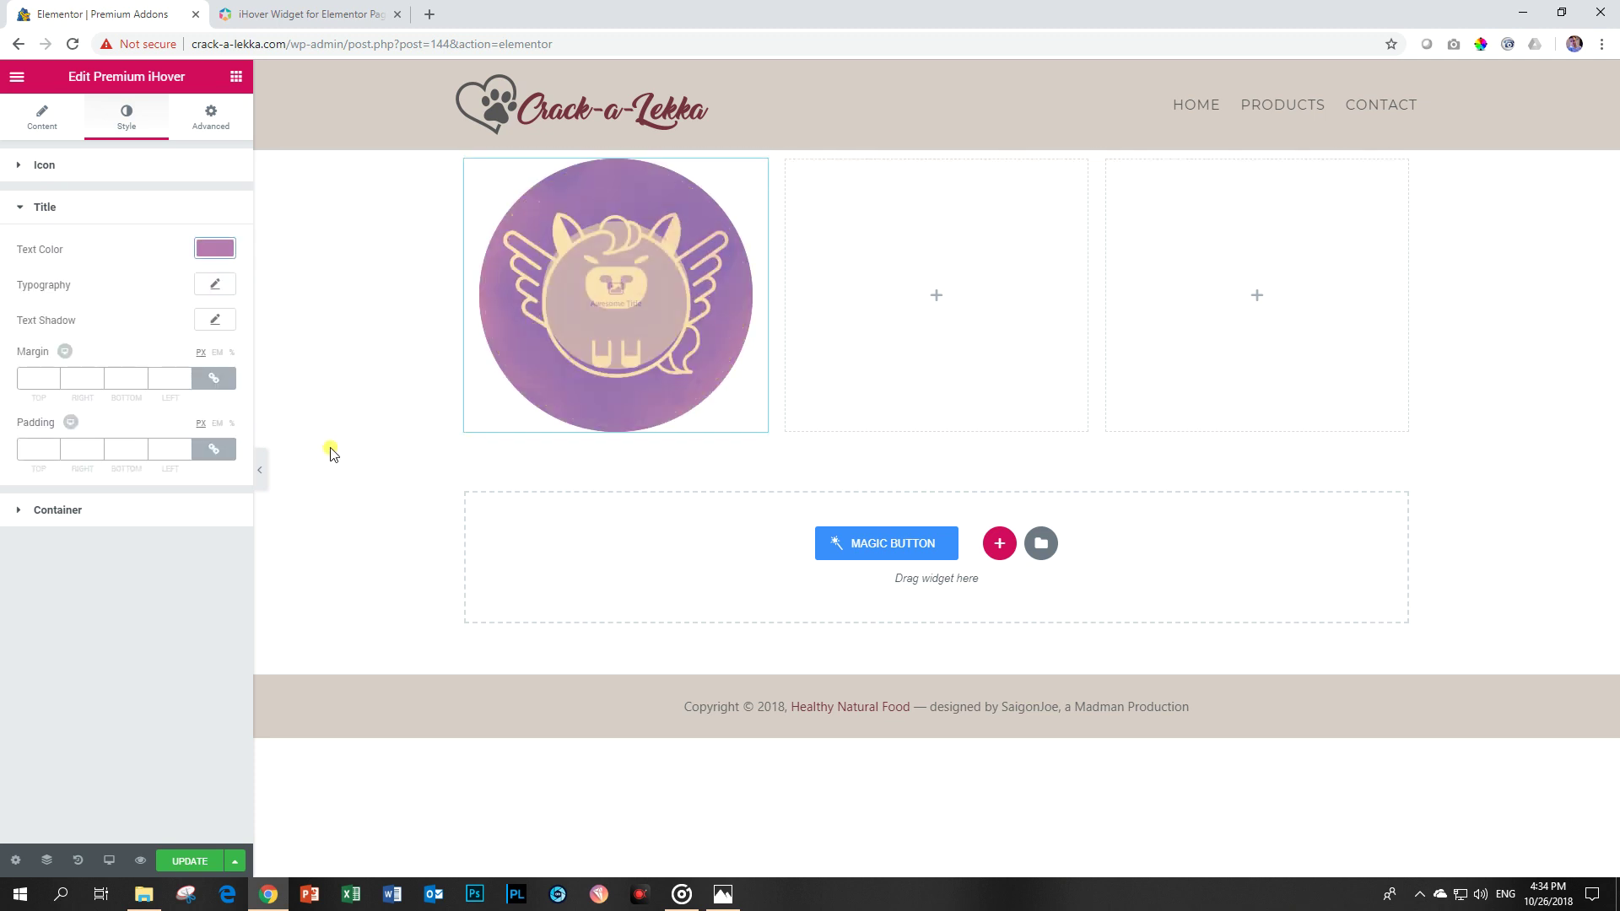
{"action": "left_click", "coordinate": [27, 209]}
Try resizing the cartoon image, then clear the Size value back to default in pixels.
{"action": "left_click", "coordinate": [25, 125]}
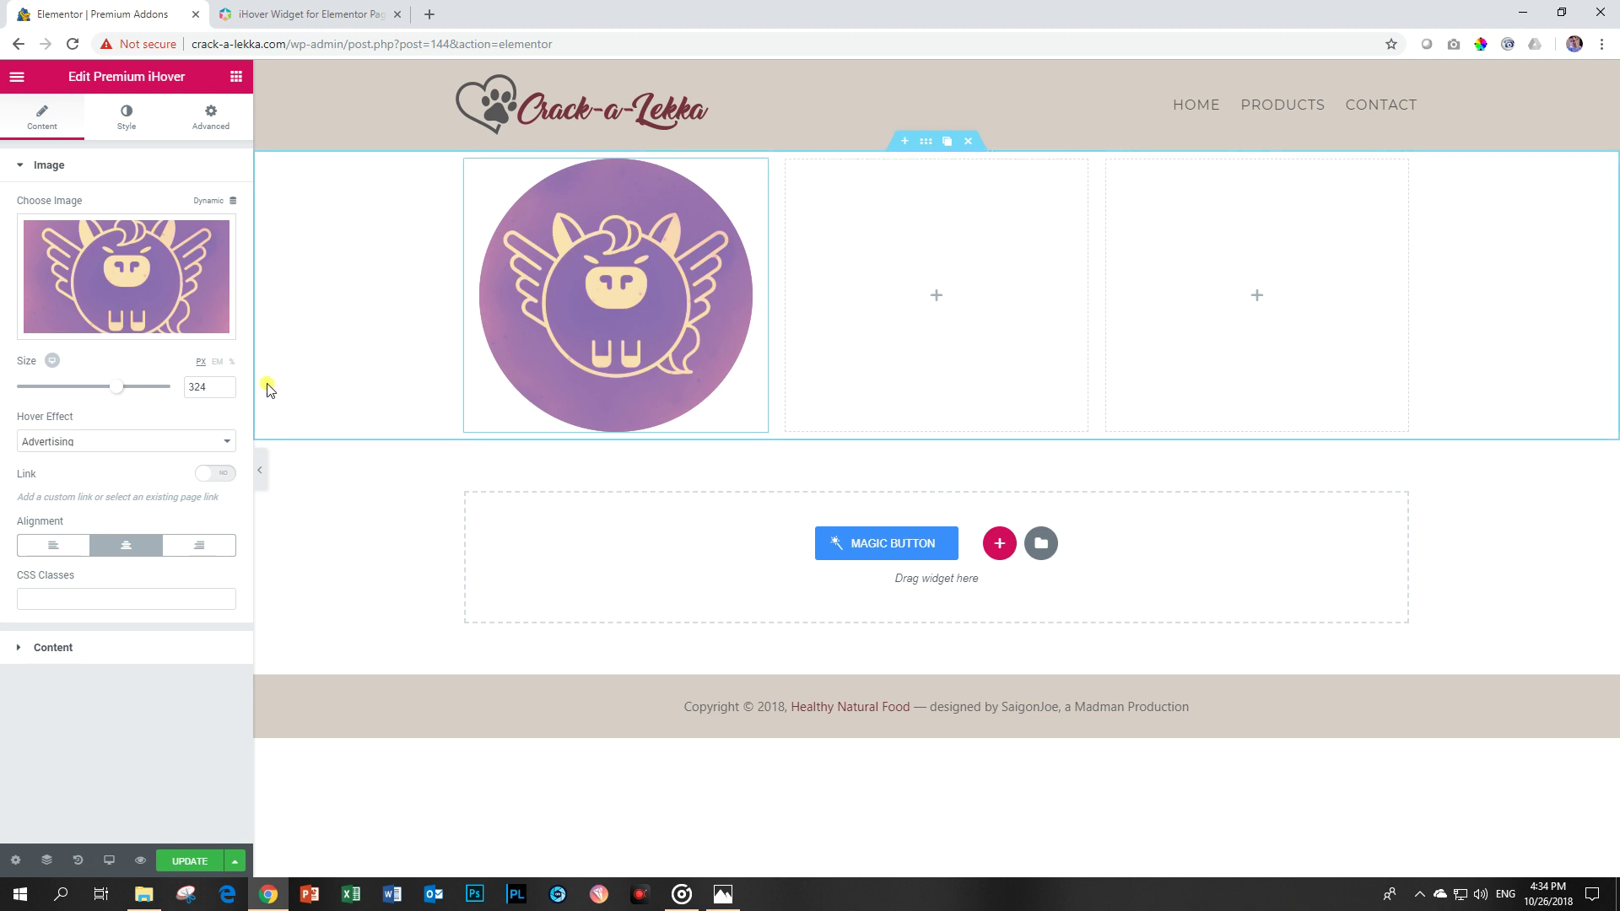
{"action": "left_click_drag", "start_coordinate": [116, 392], "coordinate": [149, 393]}
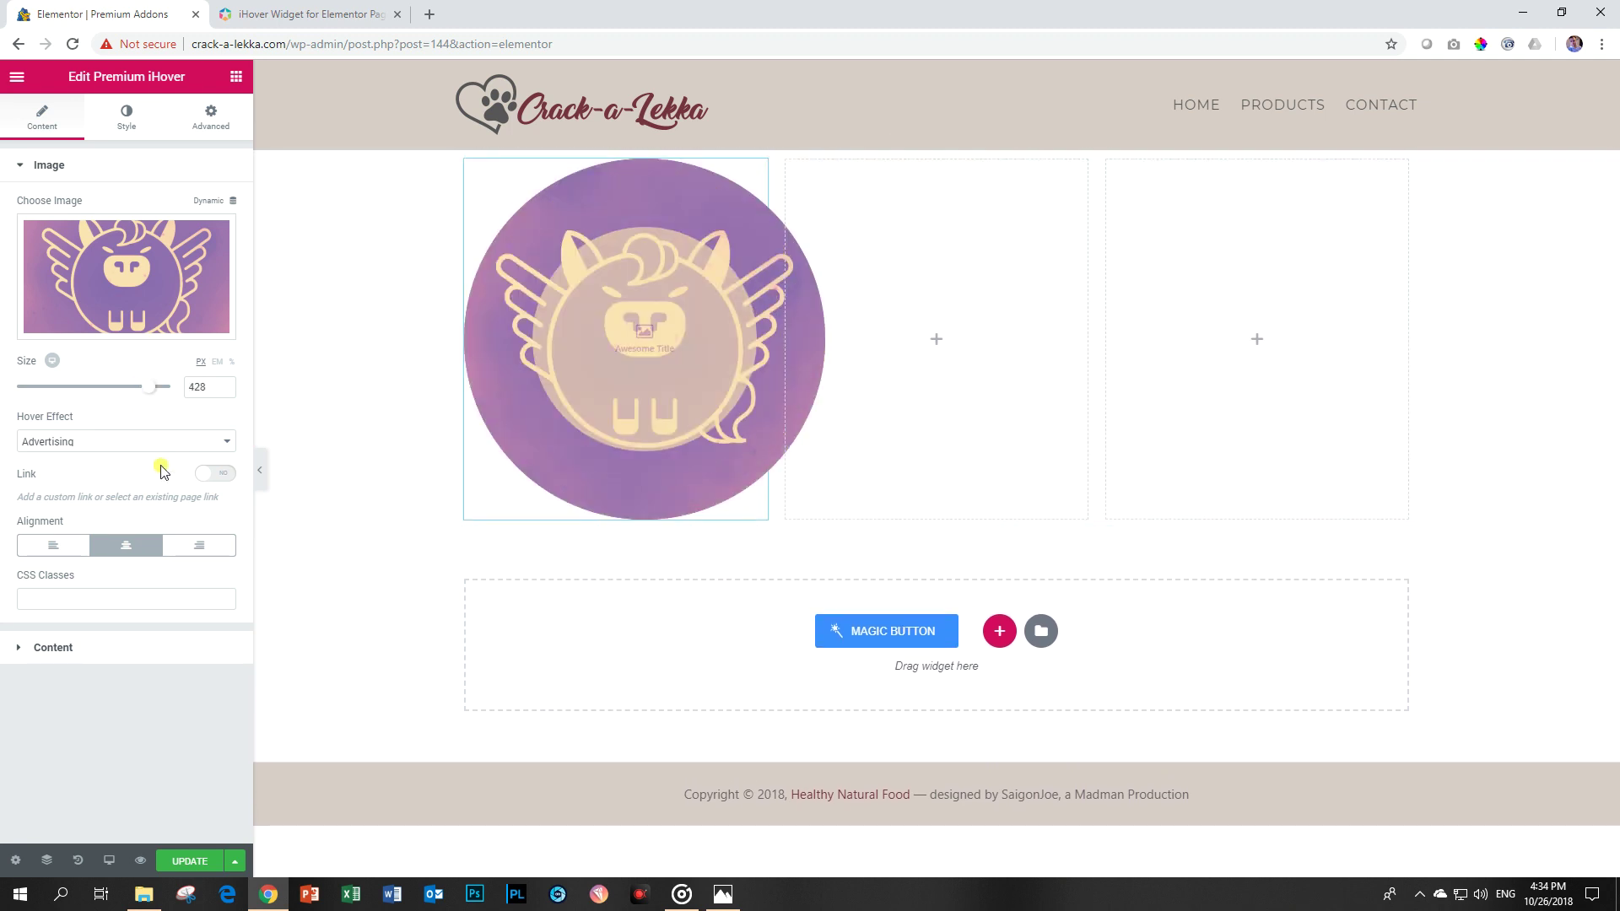
{"action": "double_click", "coordinate": [200, 387]}
{"action": "left_click", "coordinate": [141, 387]}
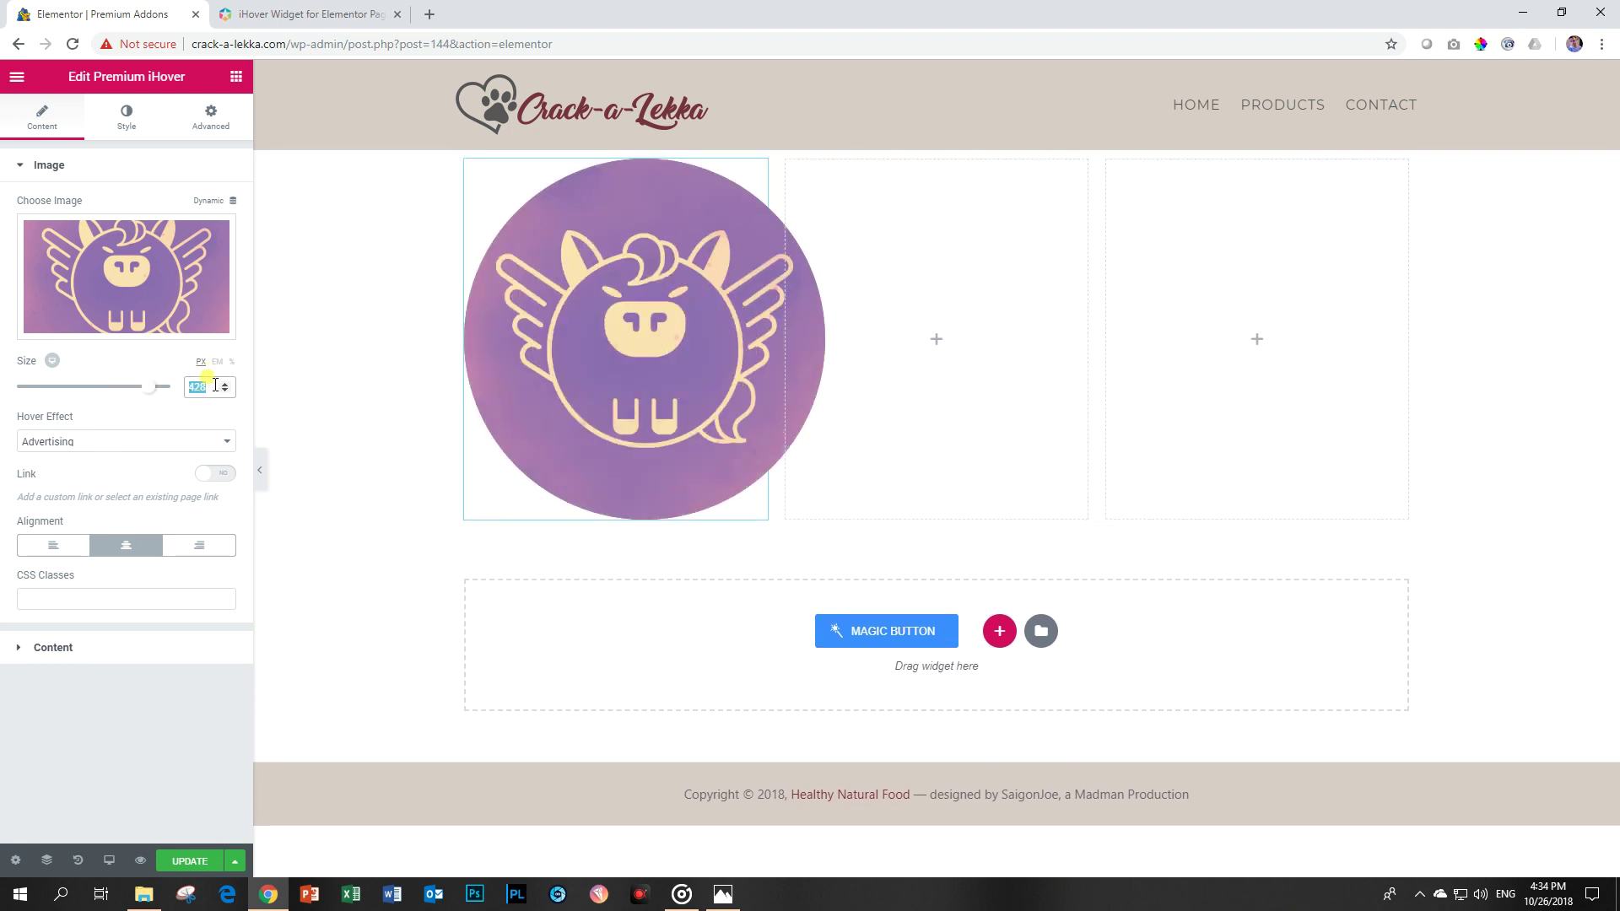
{"action": "key", "text": "BackSpace"}
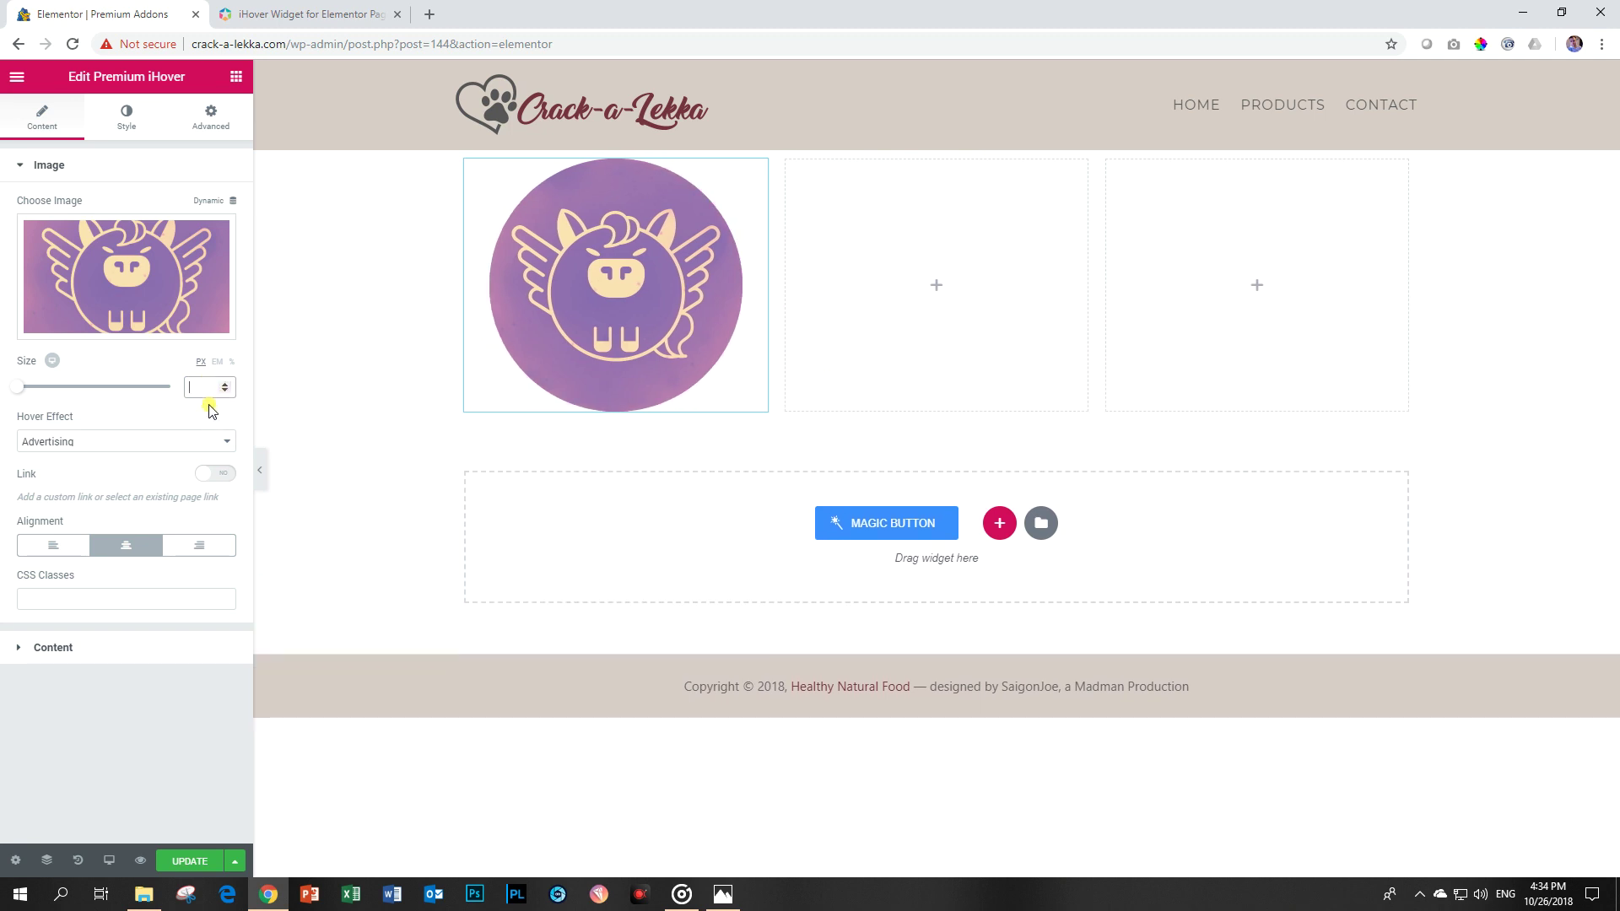
{"action": "left_click", "coordinate": [232, 362]}
{"action": "left_click", "coordinate": [201, 363]}
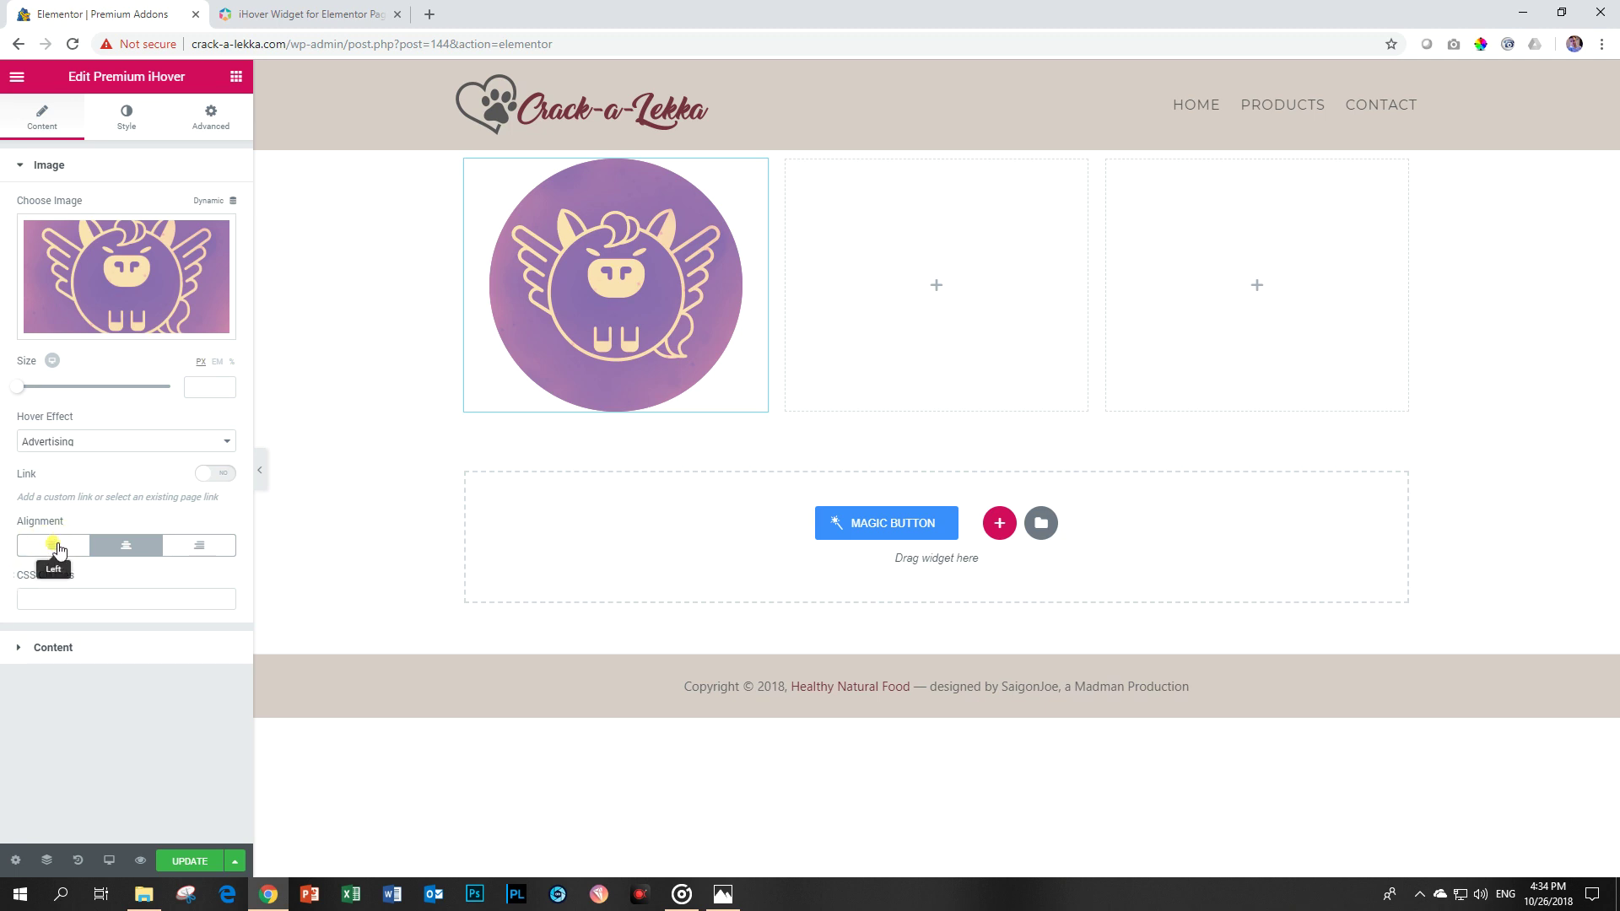
Try left and right alignment, then centre the image in its column.
{"action": "left_click", "coordinate": [57, 548]}
{"action": "left_click", "coordinate": [125, 545]}
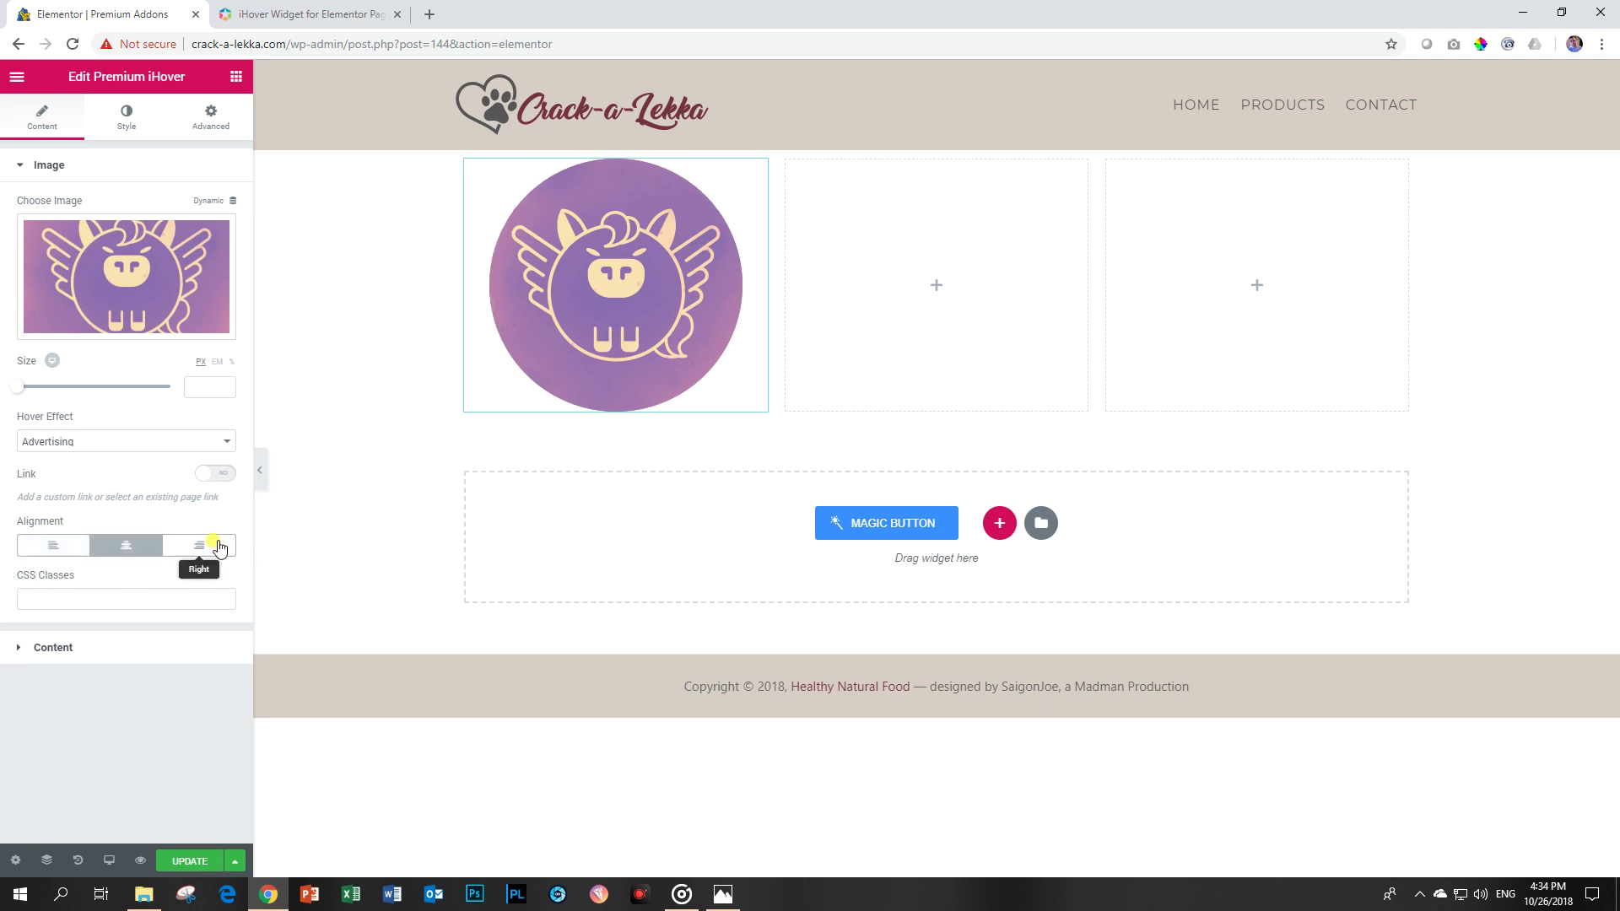
{"action": "left_click", "coordinate": [216, 546]}
{"action": "left_click", "coordinate": [130, 548]}
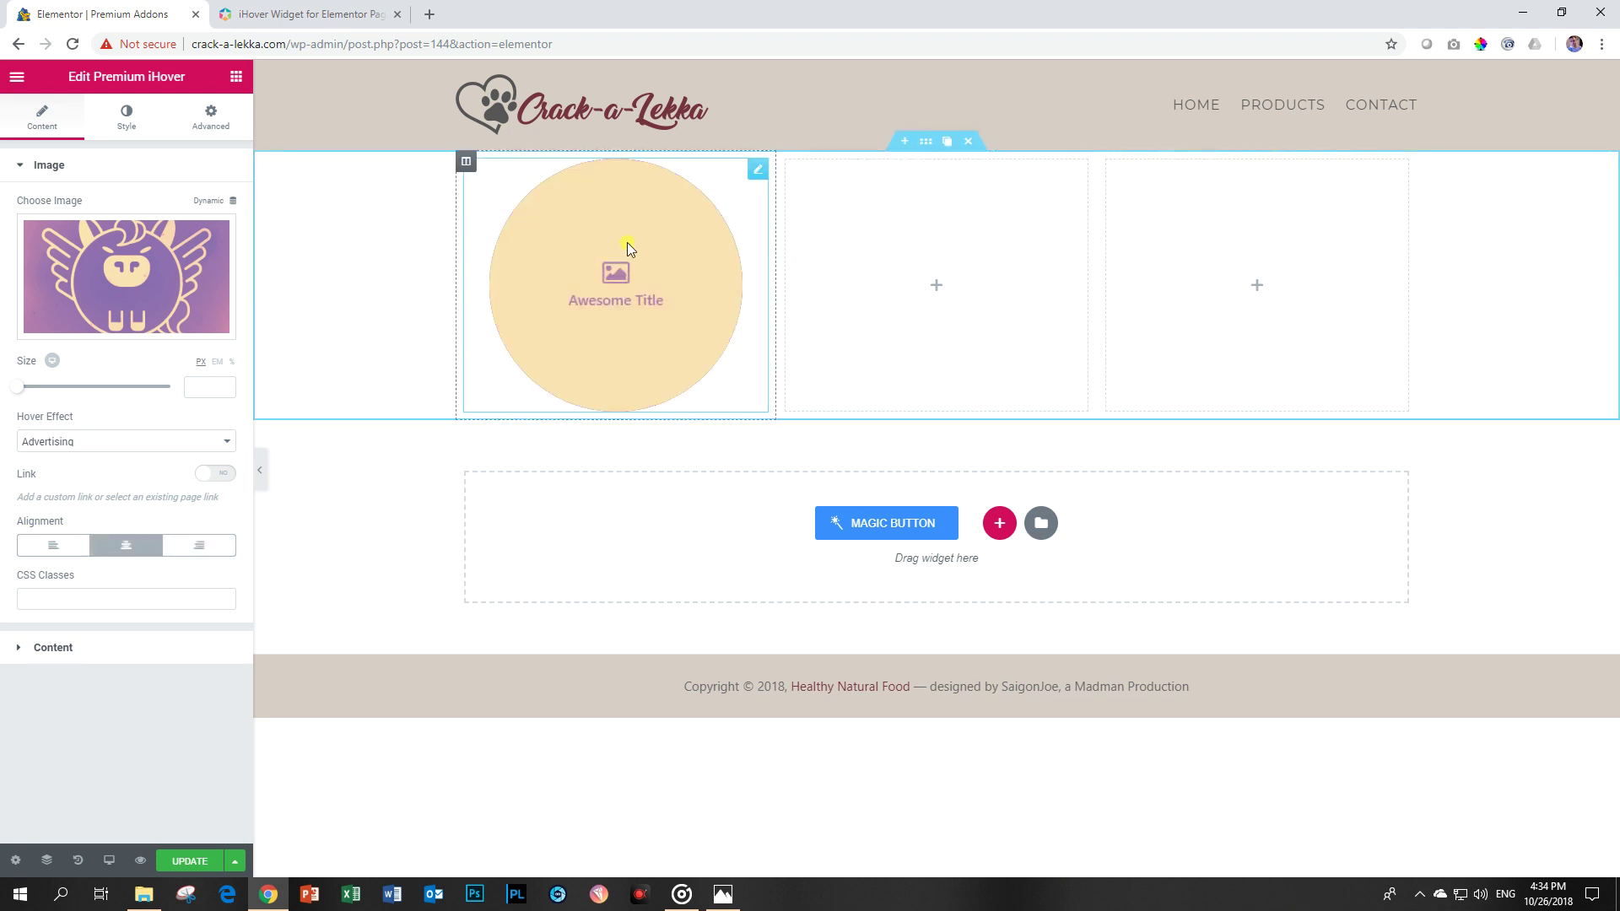
{"action": "left_click", "coordinate": [199, 546]}
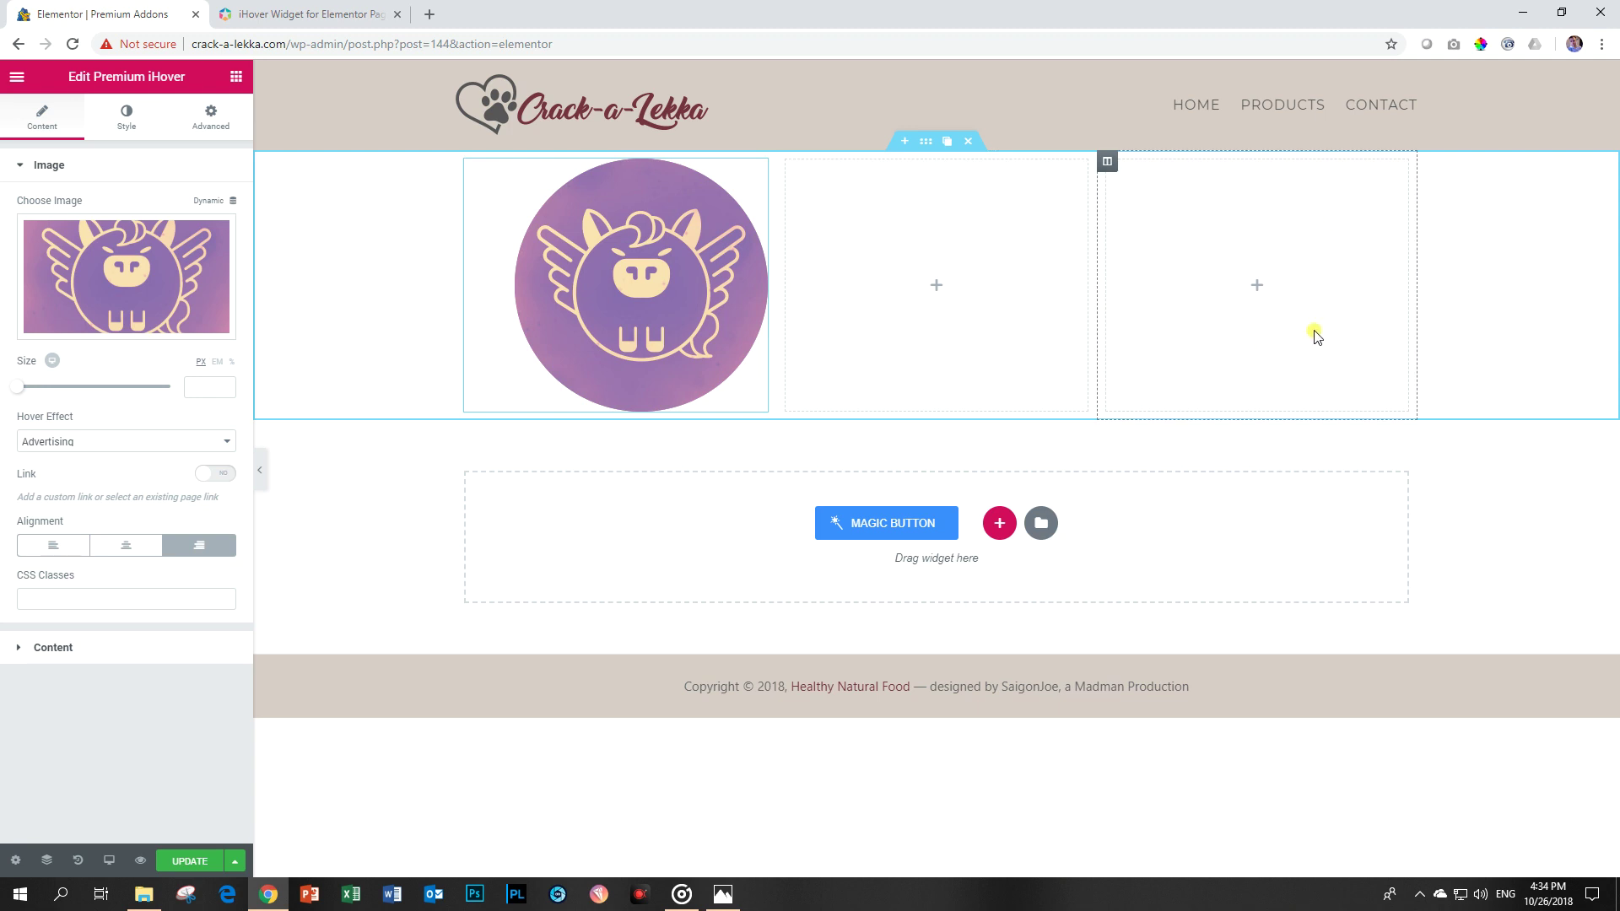
{"action": "left_click", "coordinate": [135, 550]}
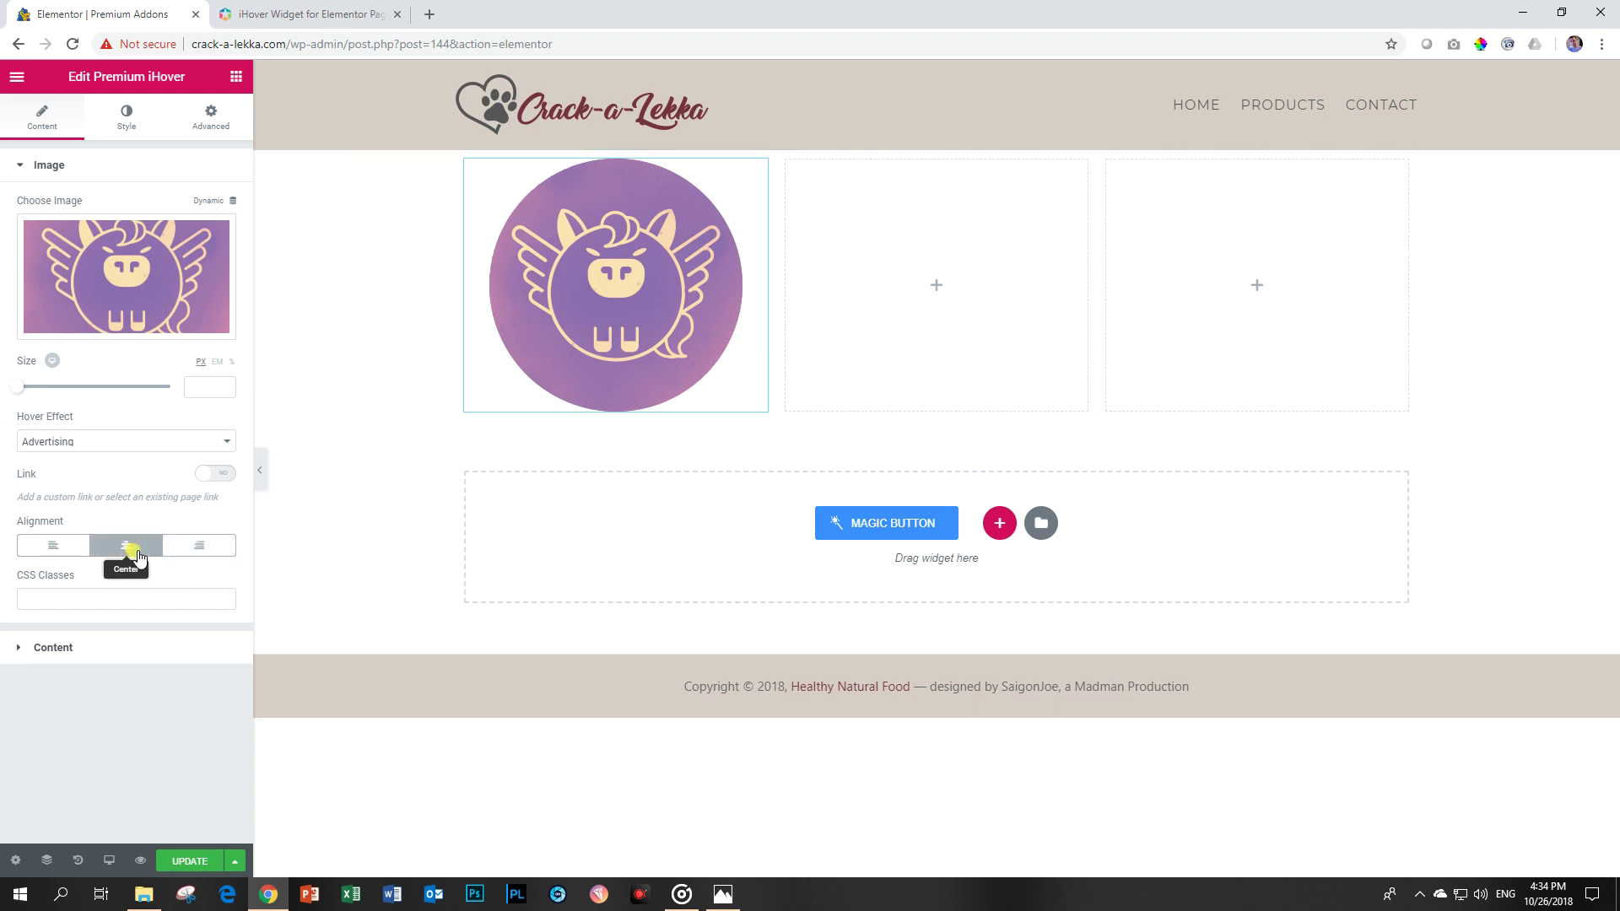
{"action": "left_click", "coordinate": [52, 648]}
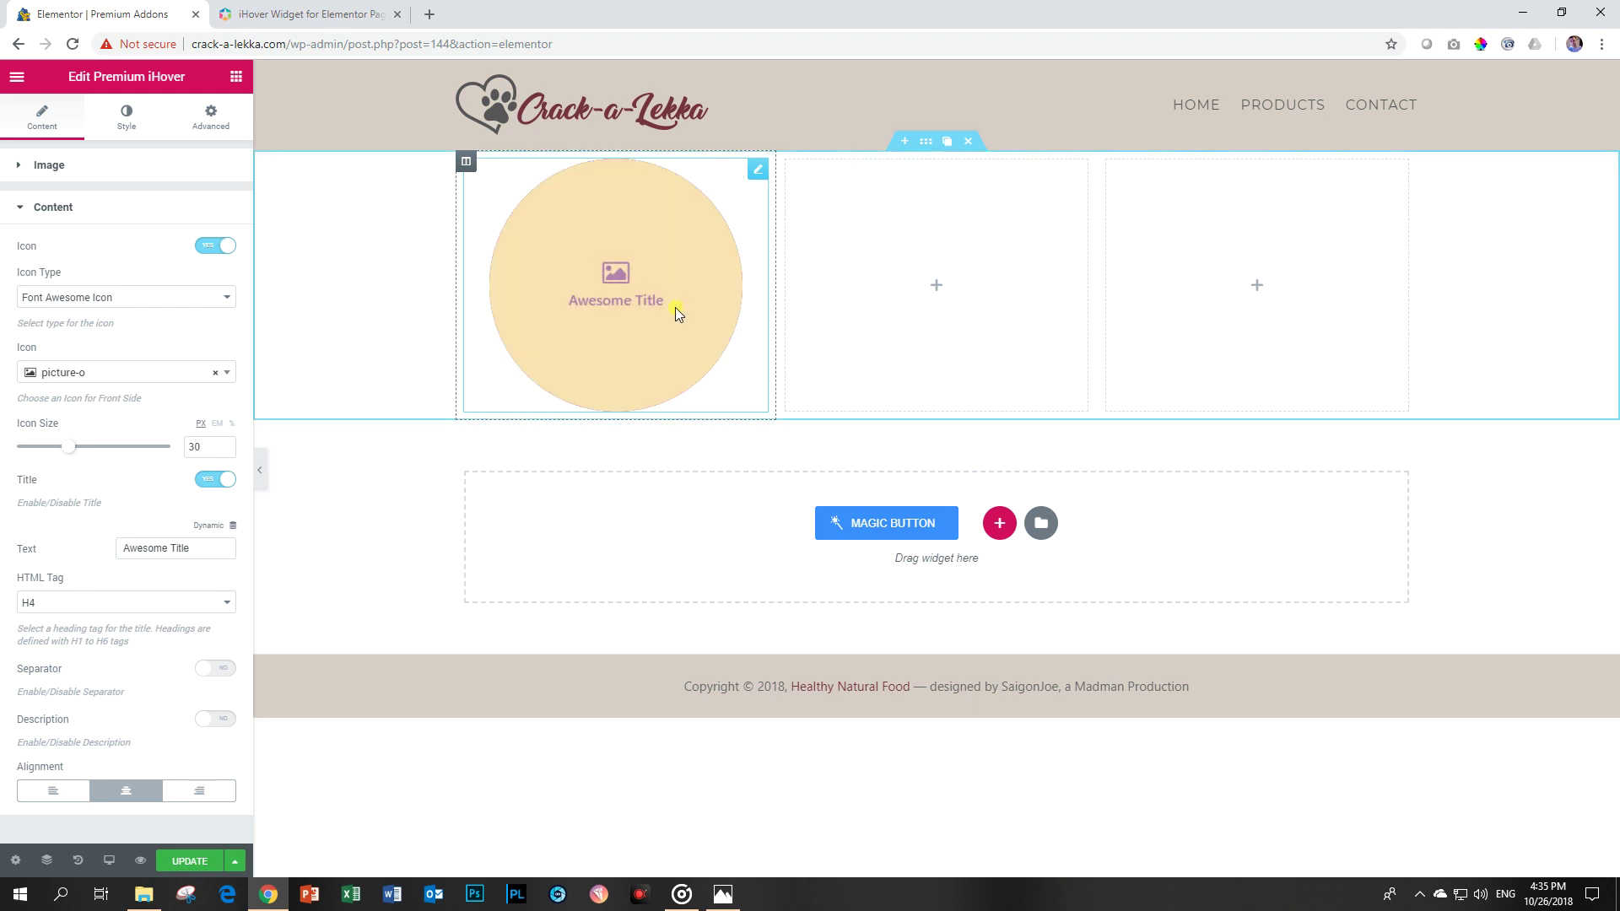
Enable the icon and set it to the Font Awesome star at size 54.
{"action": "left_click", "coordinate": [211, 246]}
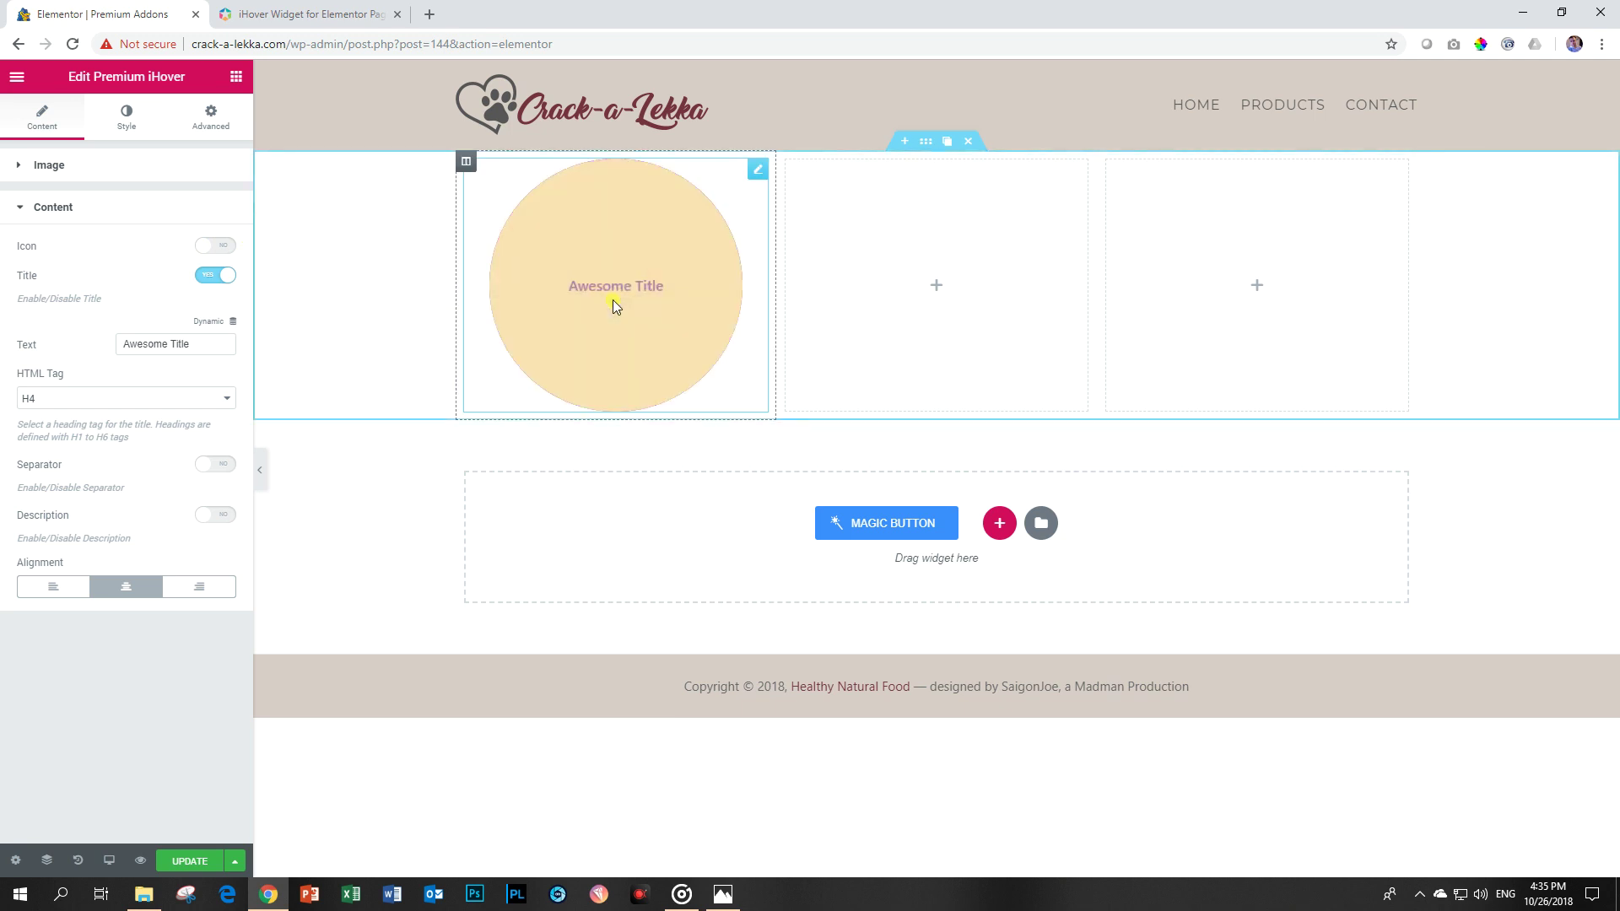
{"action": "left_click", "coordinate": [211, 246]}
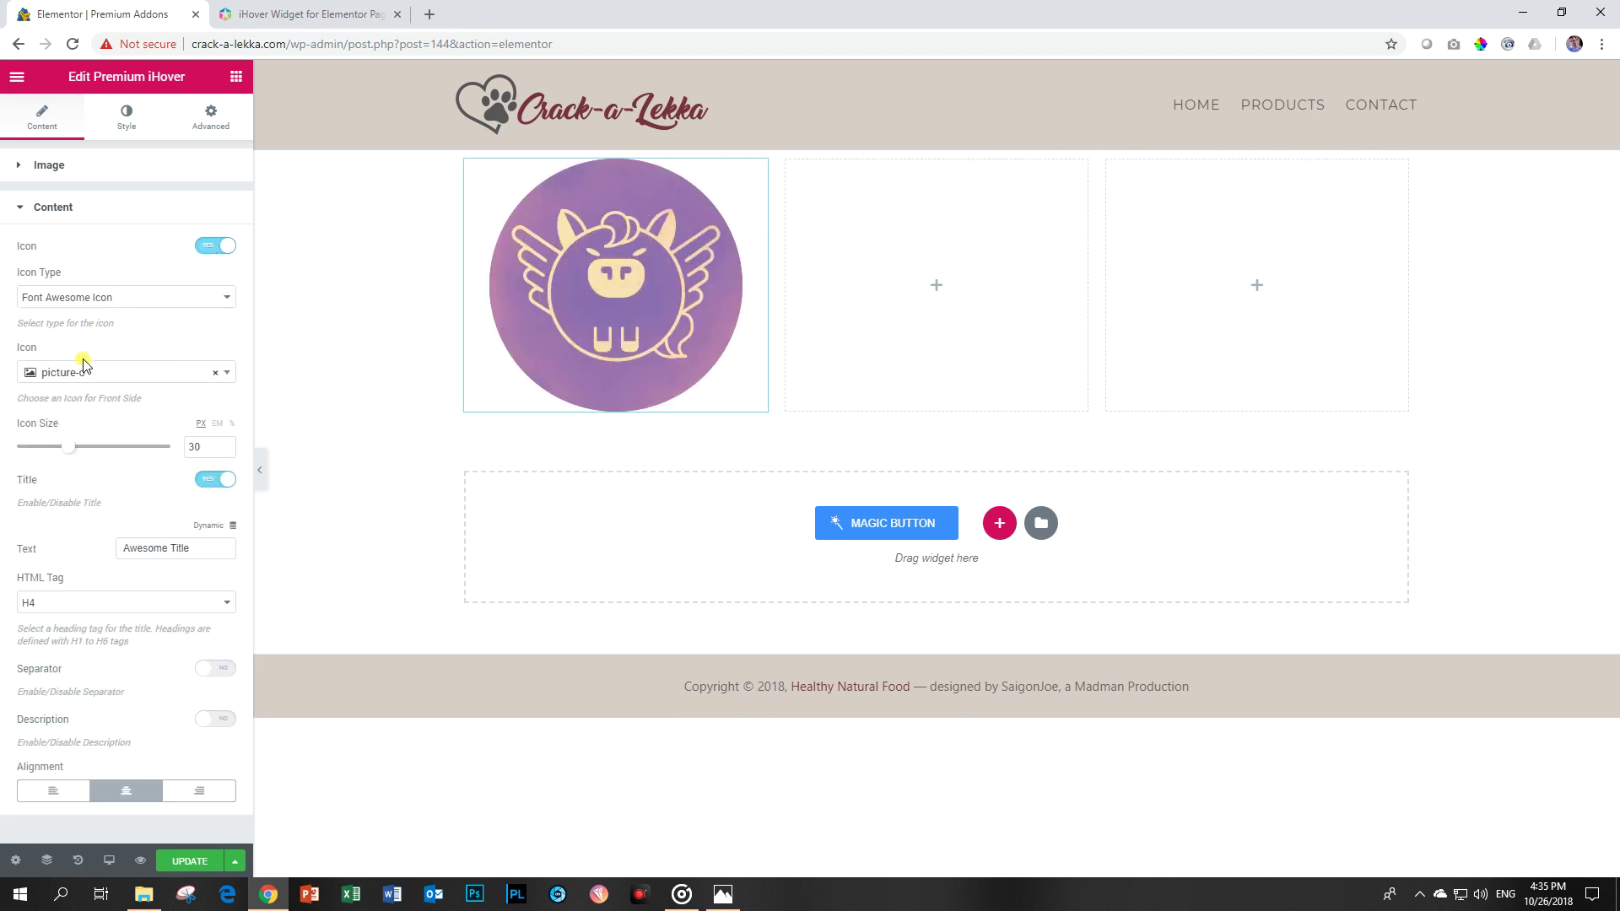
{"action": "left_click", "coordinate": [108, 376]}
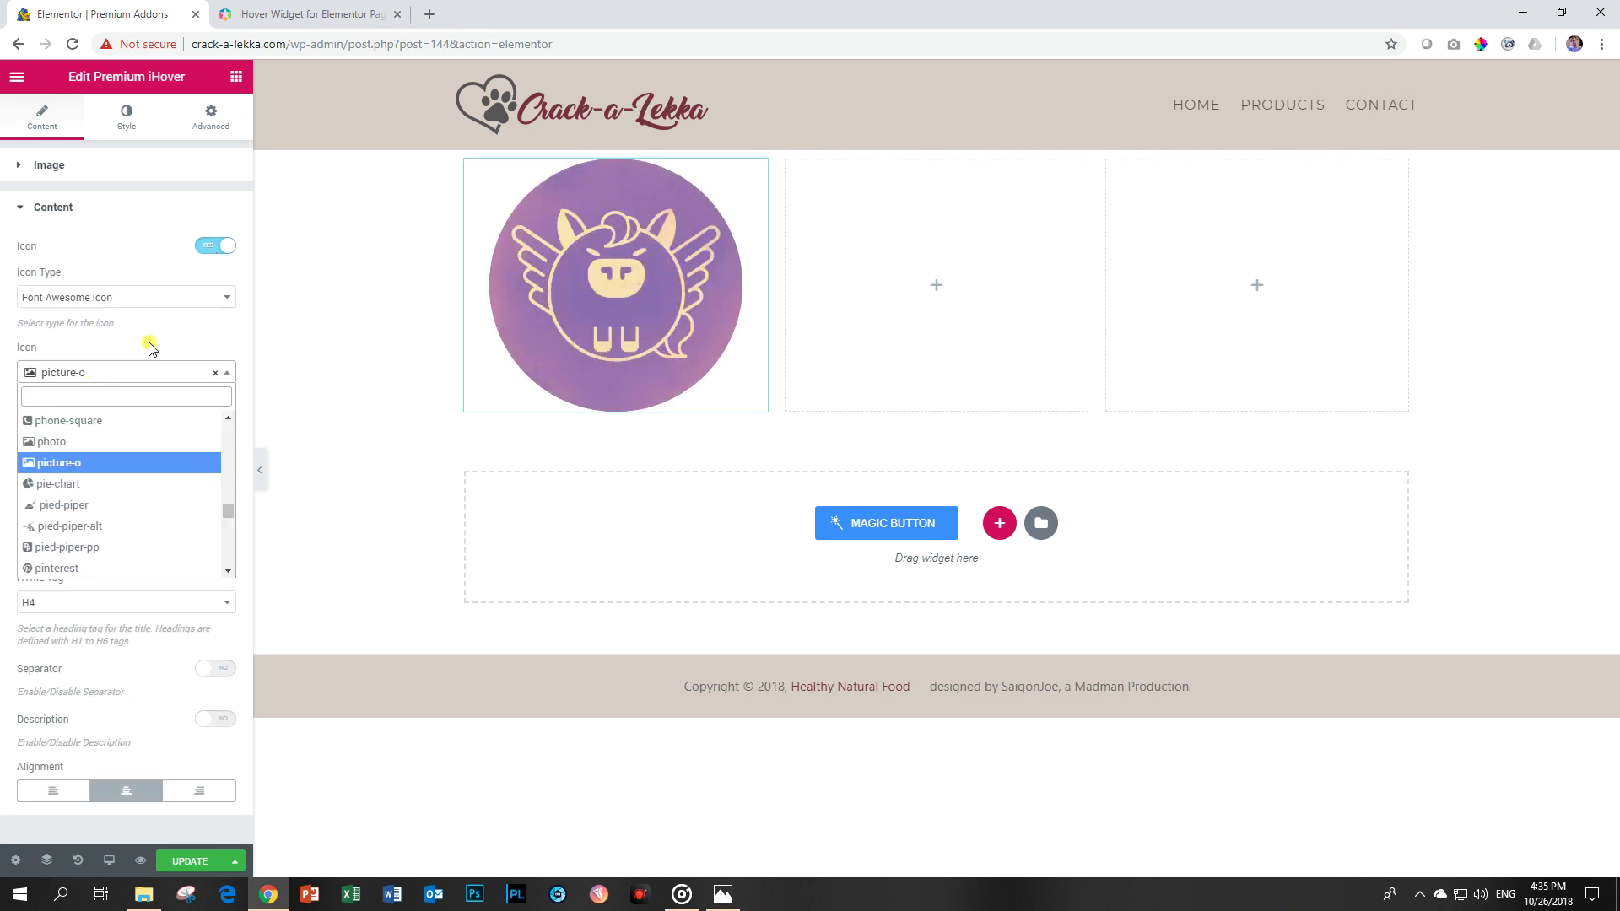
{"action": "type", "text": "star"}
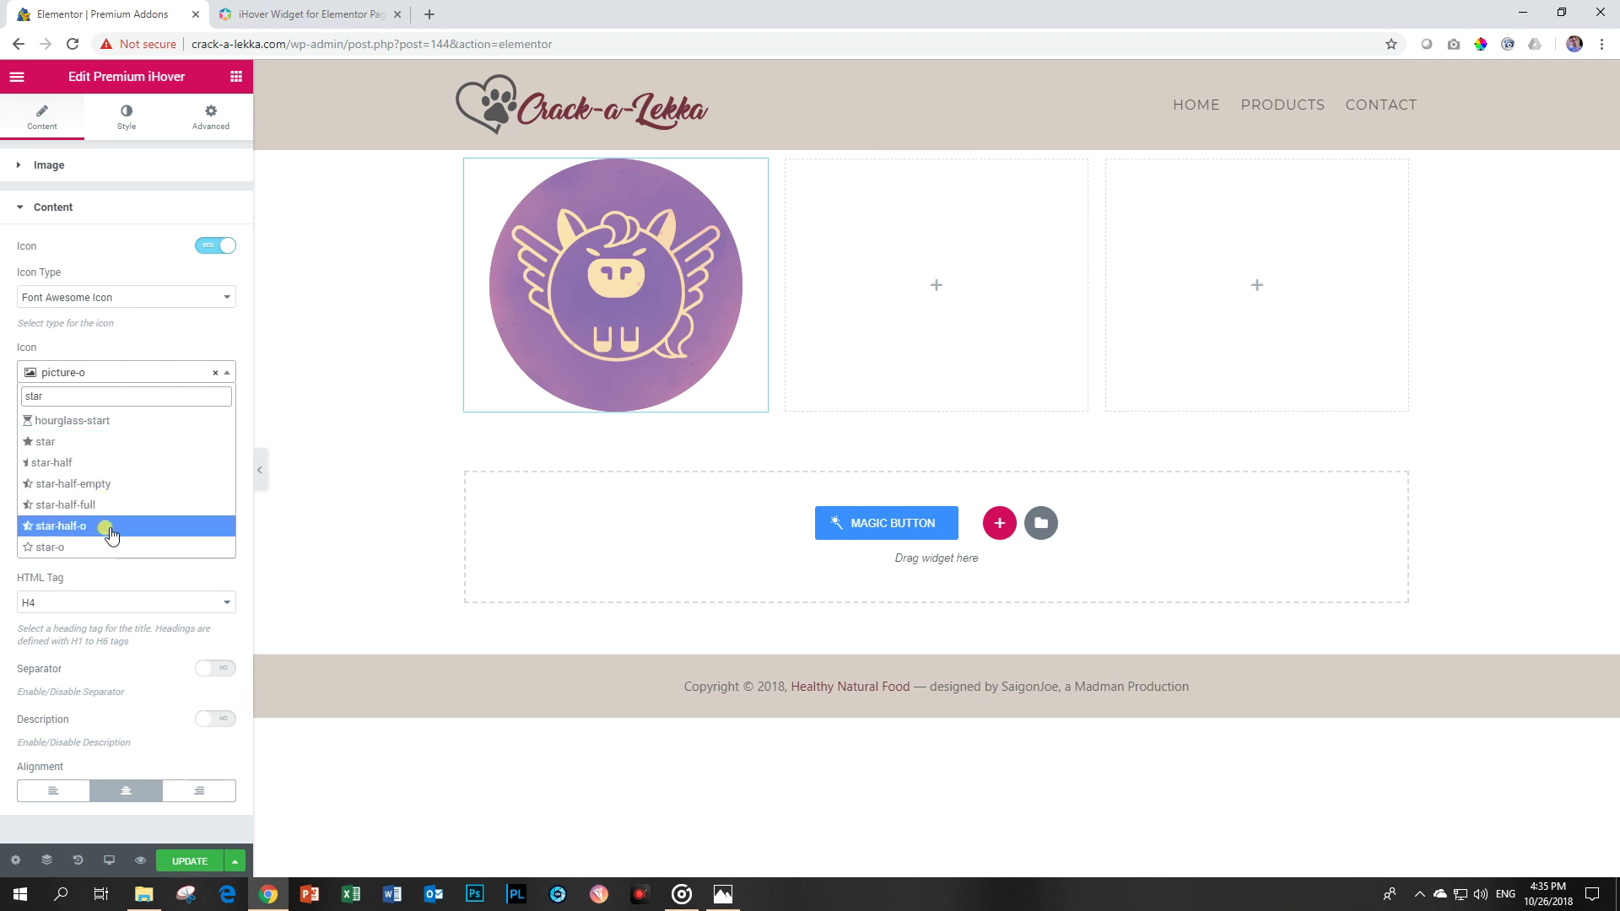
{"action": "left_click", "coordinate": [57, 442]}
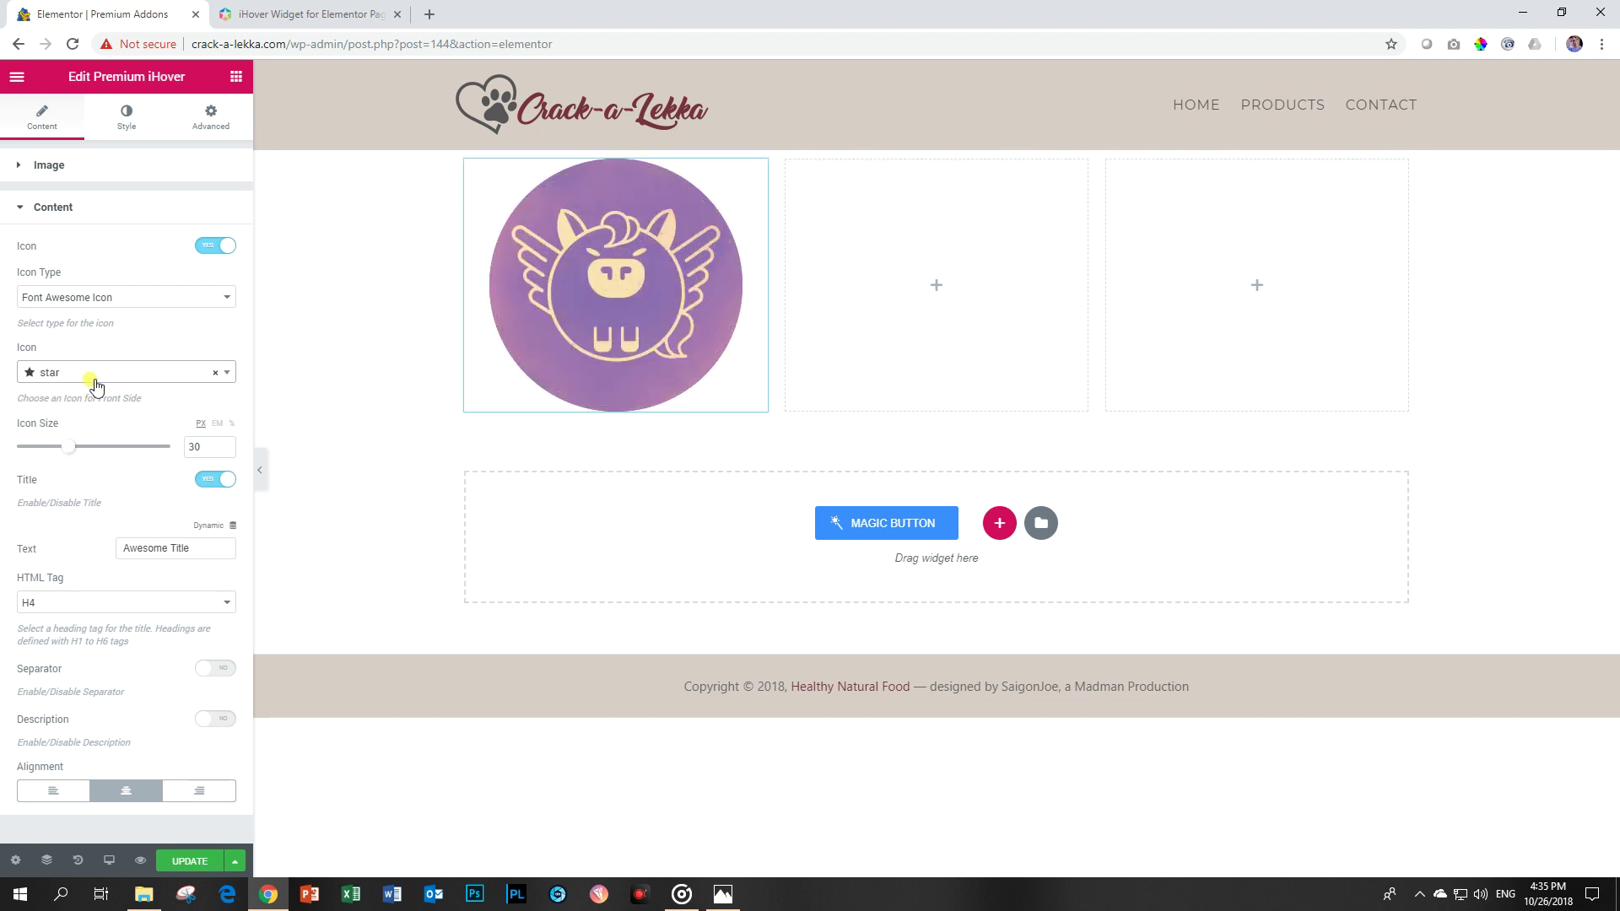
{"action": "left_click_drag", "start_coordinate": [65, 456], "coordinate": [131, 445]}
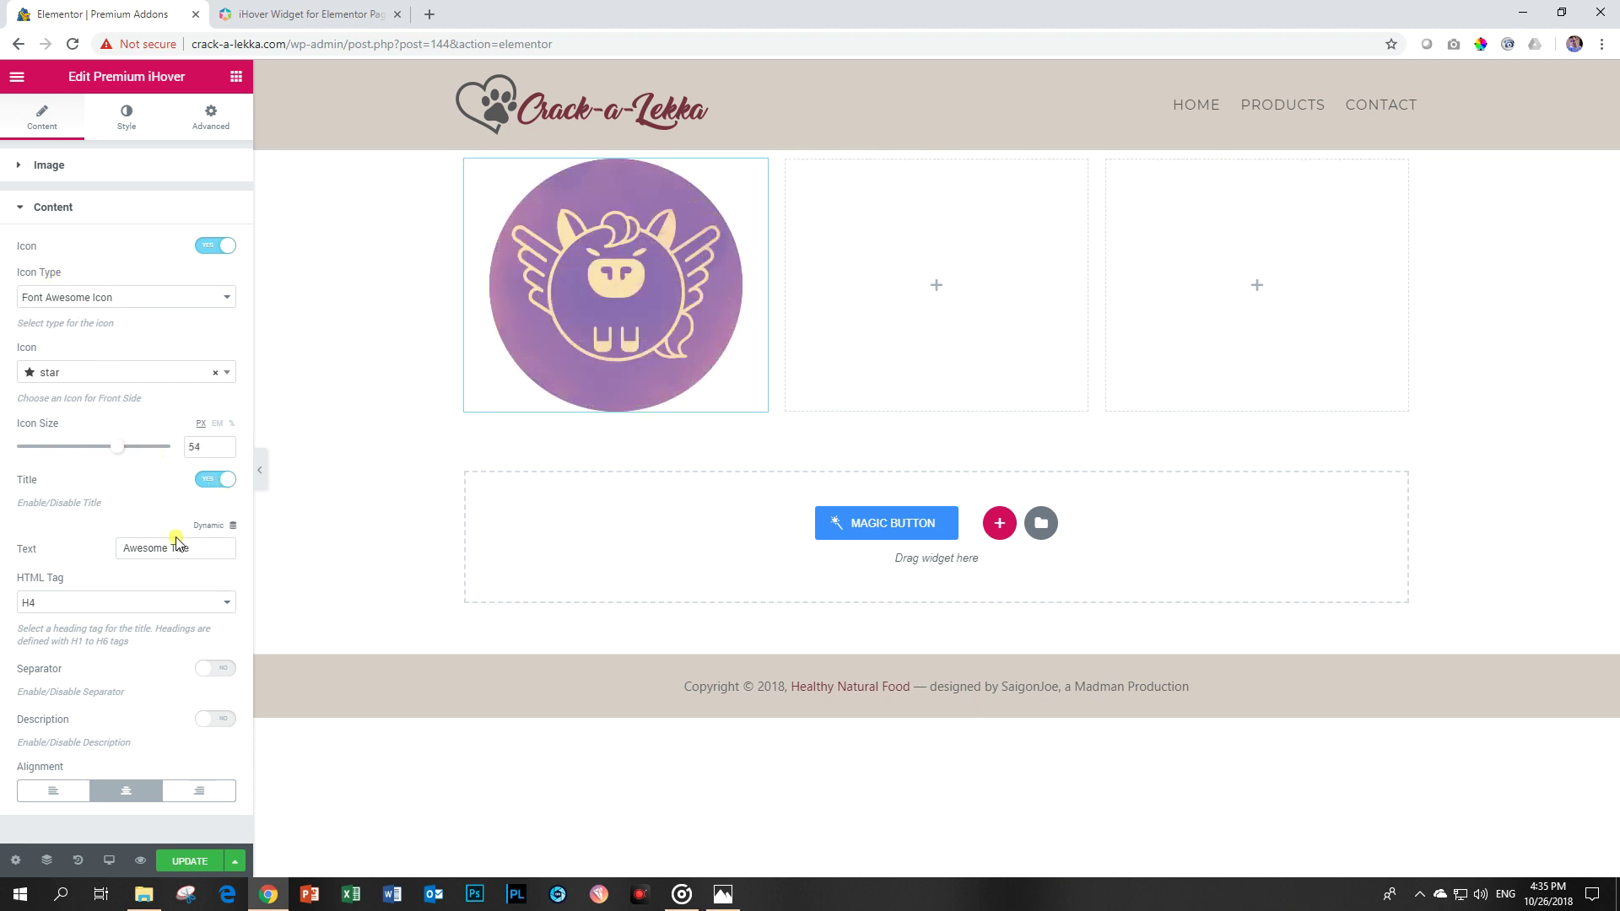
Title the hover side 'Magical Journeys', add a separator, and describe it as 'A journey of fantasy.'.
{"action": "left_click_drag", "start_coordinate": [189, 548], "coordinate": [150, 478]}
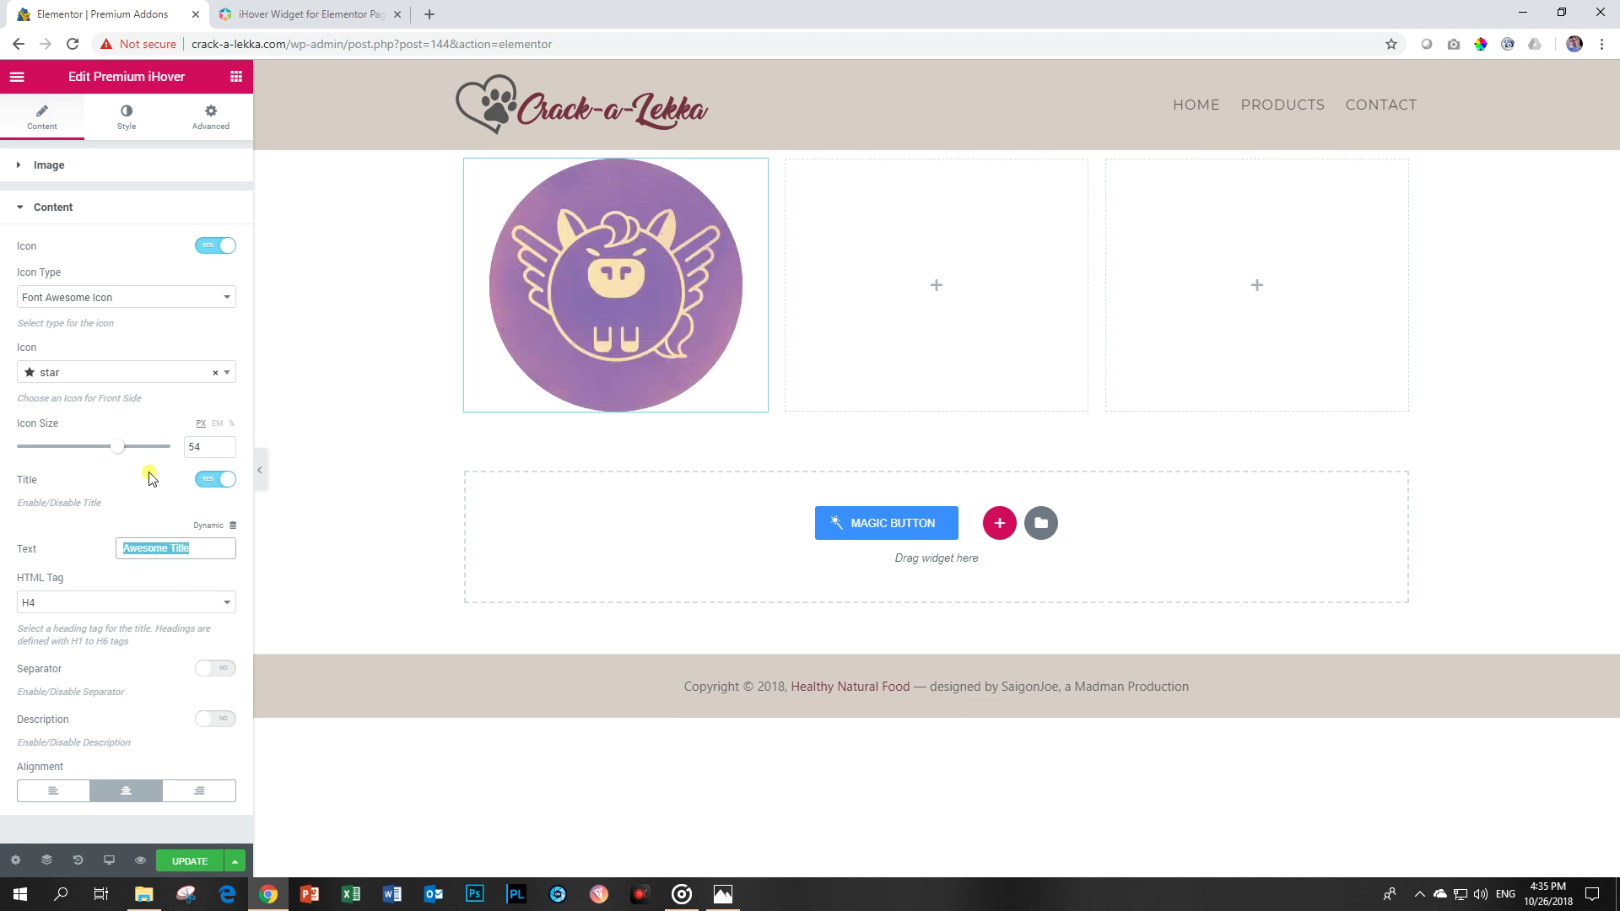
{"action": "type", "text": "Magical Journeys"}
{"action": "left_click", "coordinate": [217, 672]}
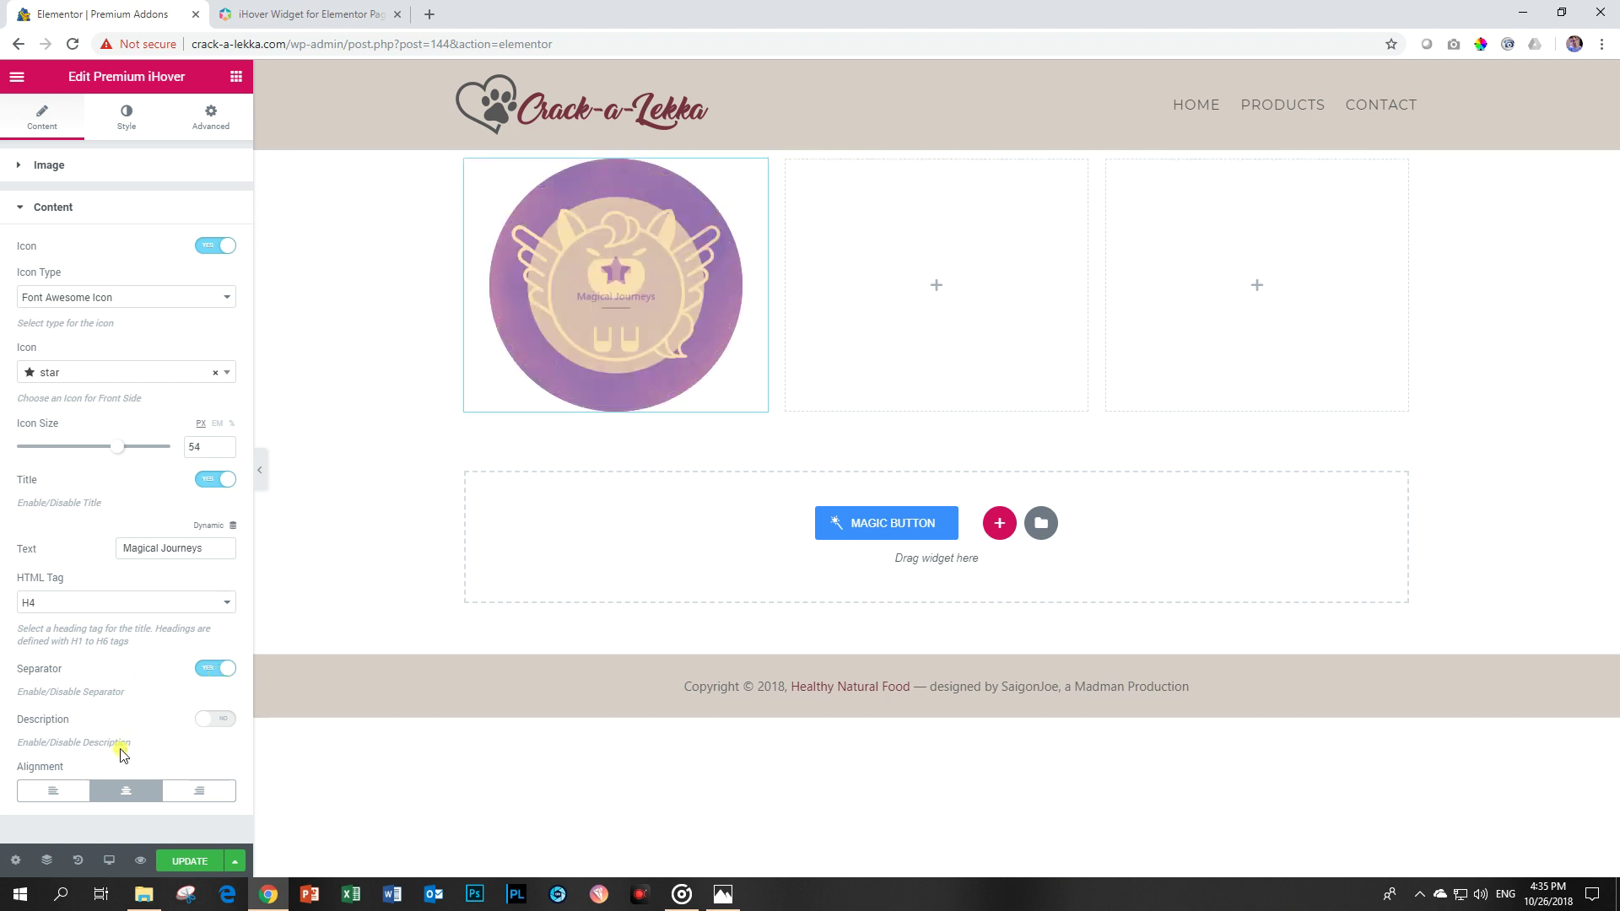
{"action": "left_click", "coordinate": [217, 721]}
{"action": "scroll", "coordinate": [164, 702], "scroll_direction": "down", "scroll_amount": 2}
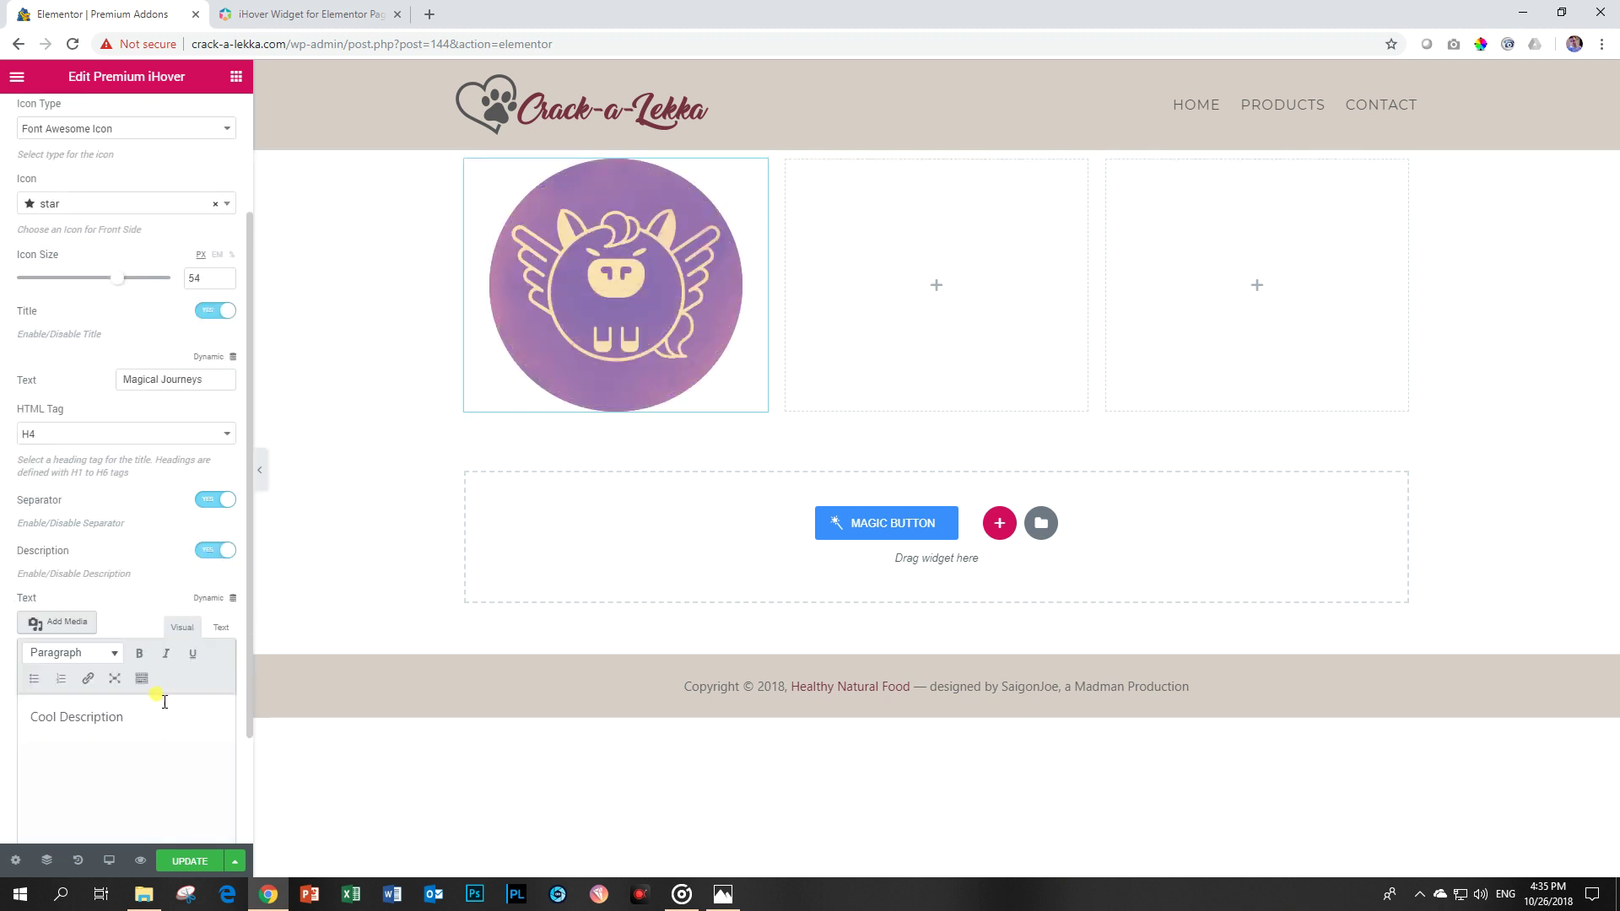
{"action": "left_click_drag", "start_coordinate": [169, 705], "coordinate": [38, 701]}
{"action": "type", "text": "A journey of fantasy."}
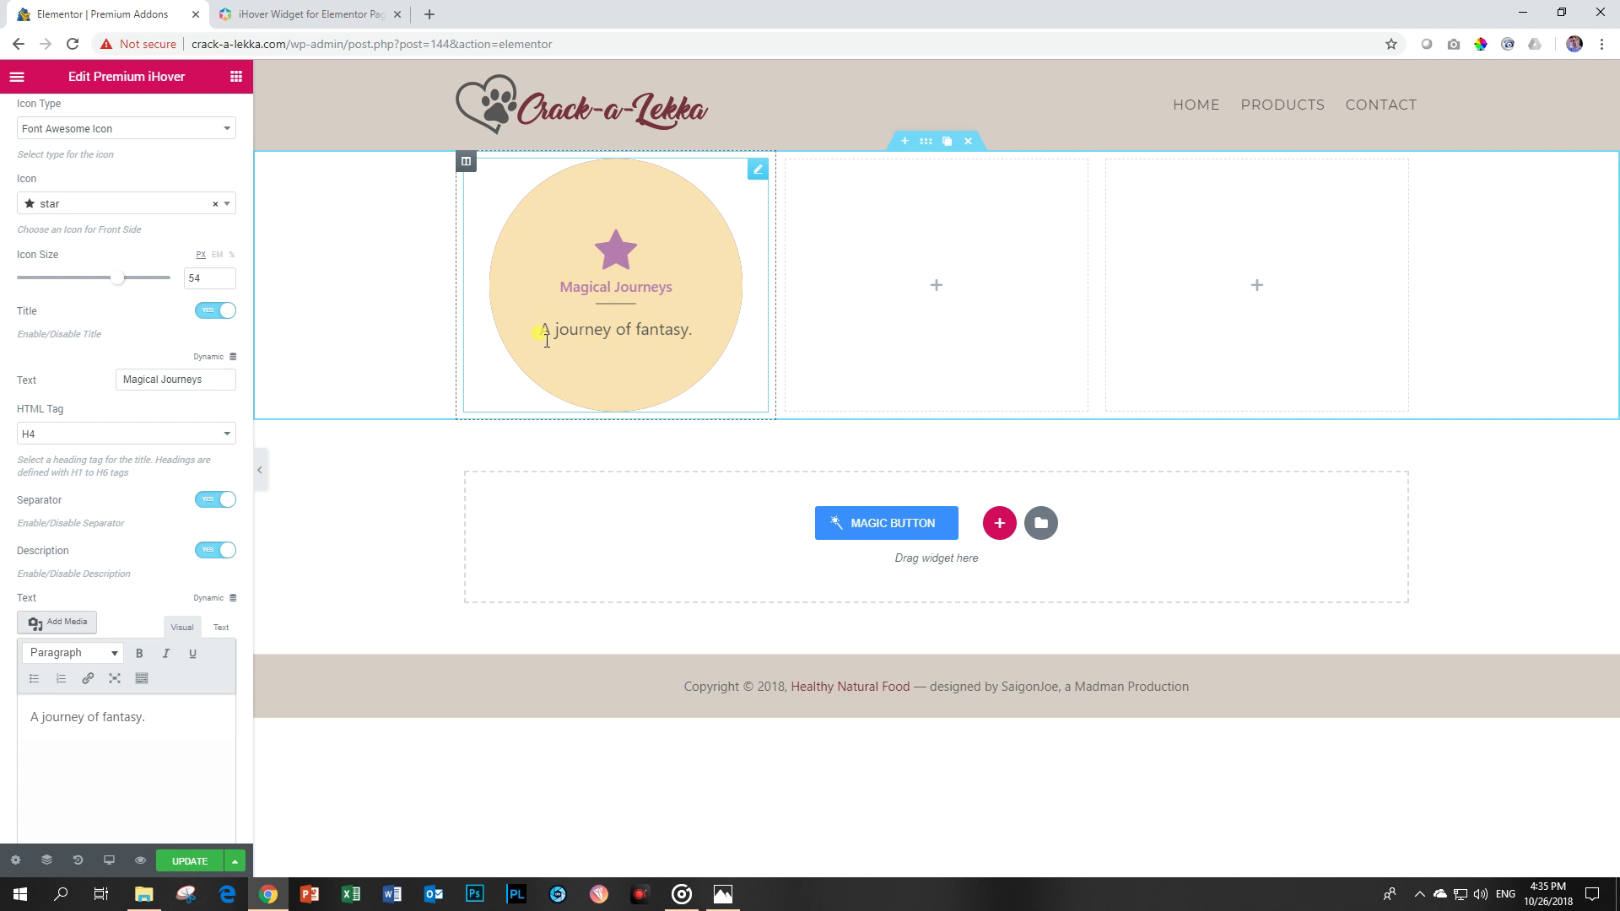
{"action": "scroll", "coordinate": [129, 654], "scroll_direction": "down", "scroll_amount": 1}
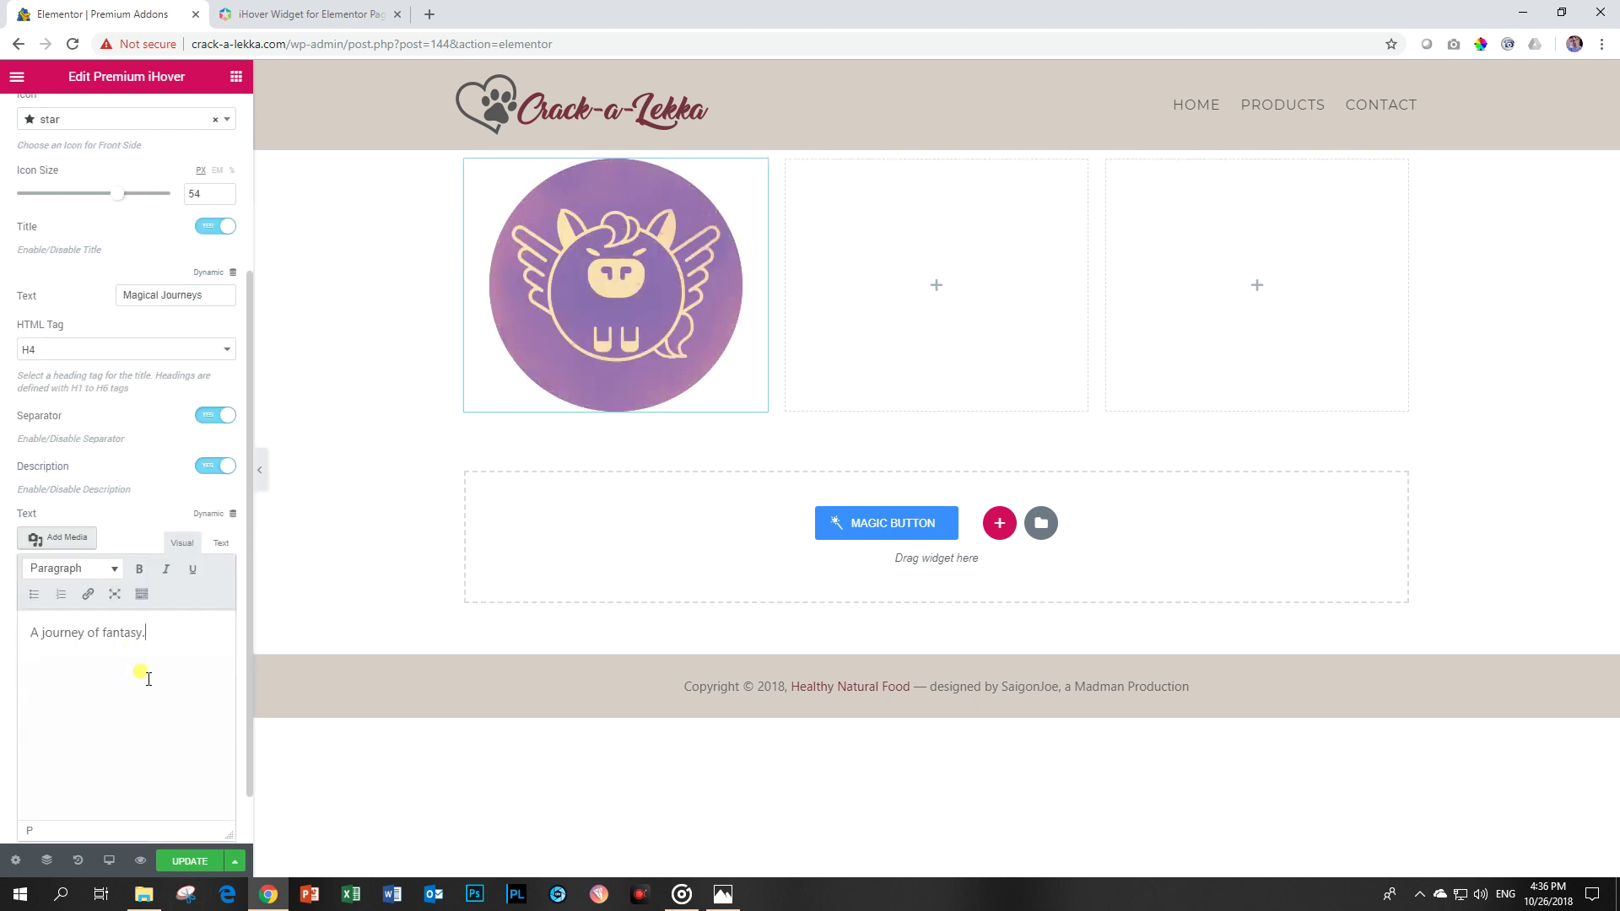
{"action": "scroll", "coordinate": [139, 295], "scroll_direction": "up", "scroll_amount": 3}
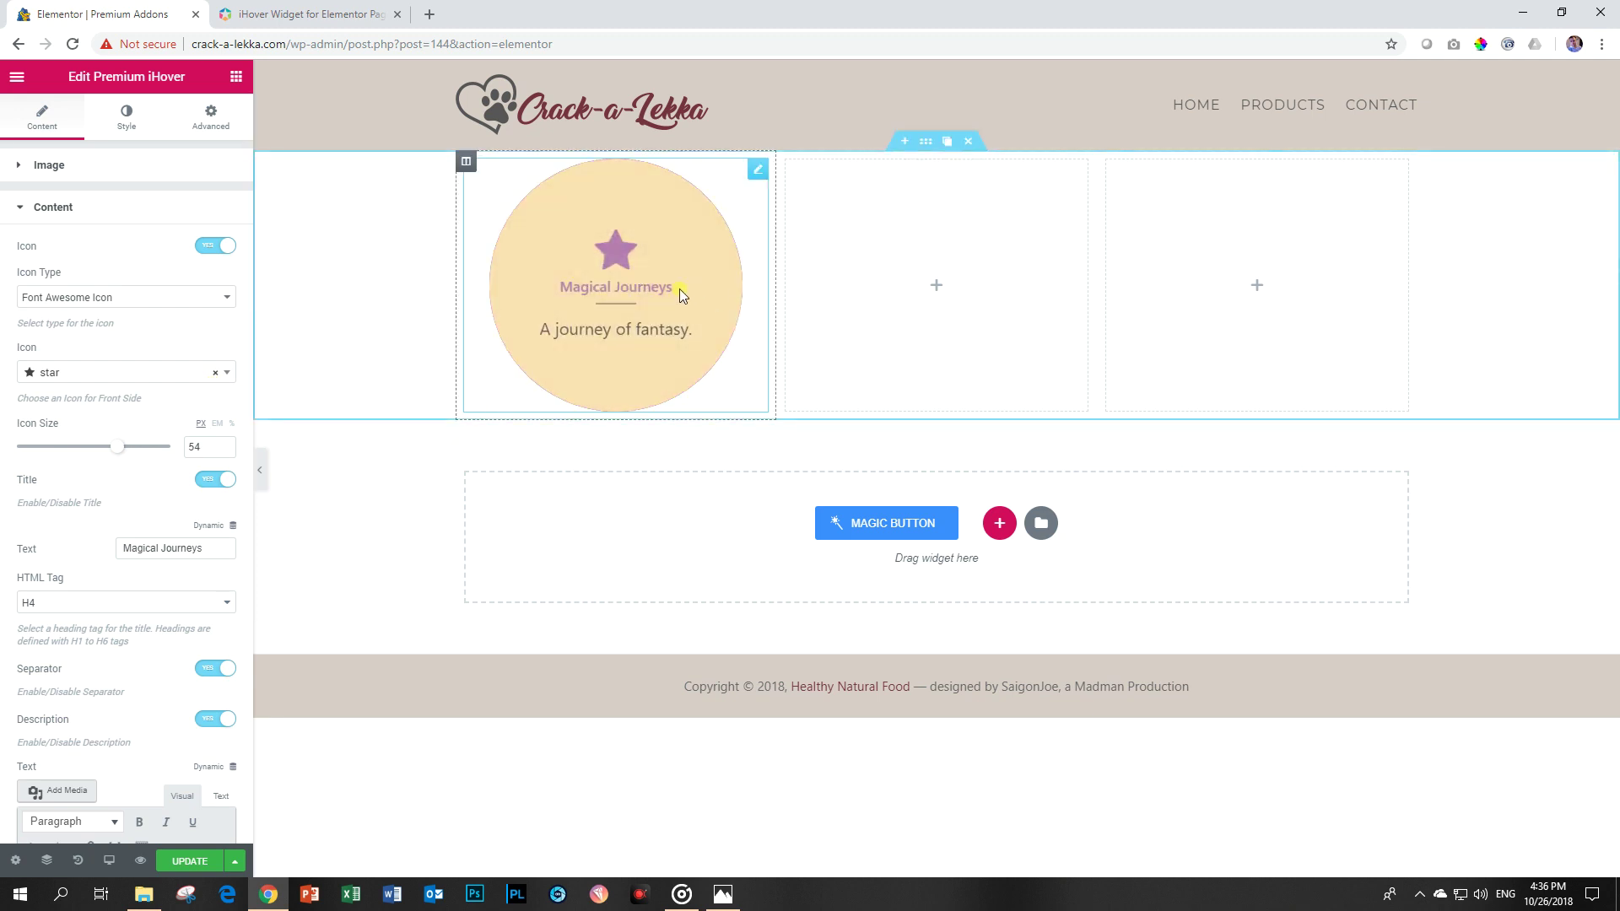
Give the 'Magical Journeys' title Princess Sofia typography at size 28.
{"action": "left_click", "coordinate": [147, 127]}
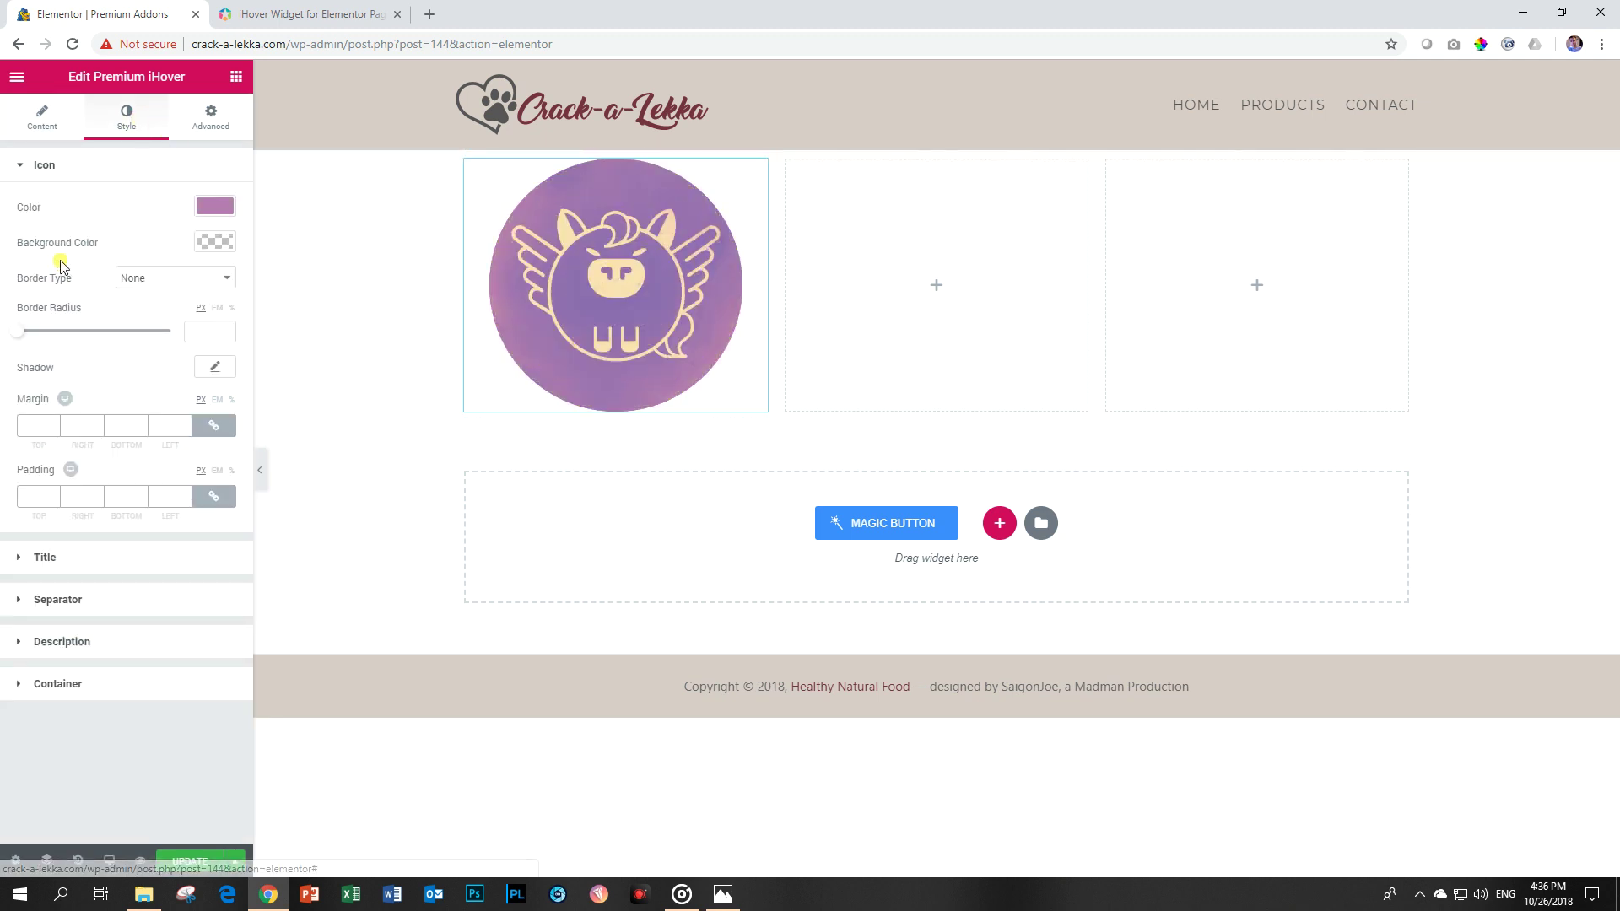
{"action": "left_click", "coordinate": [32, 167]}
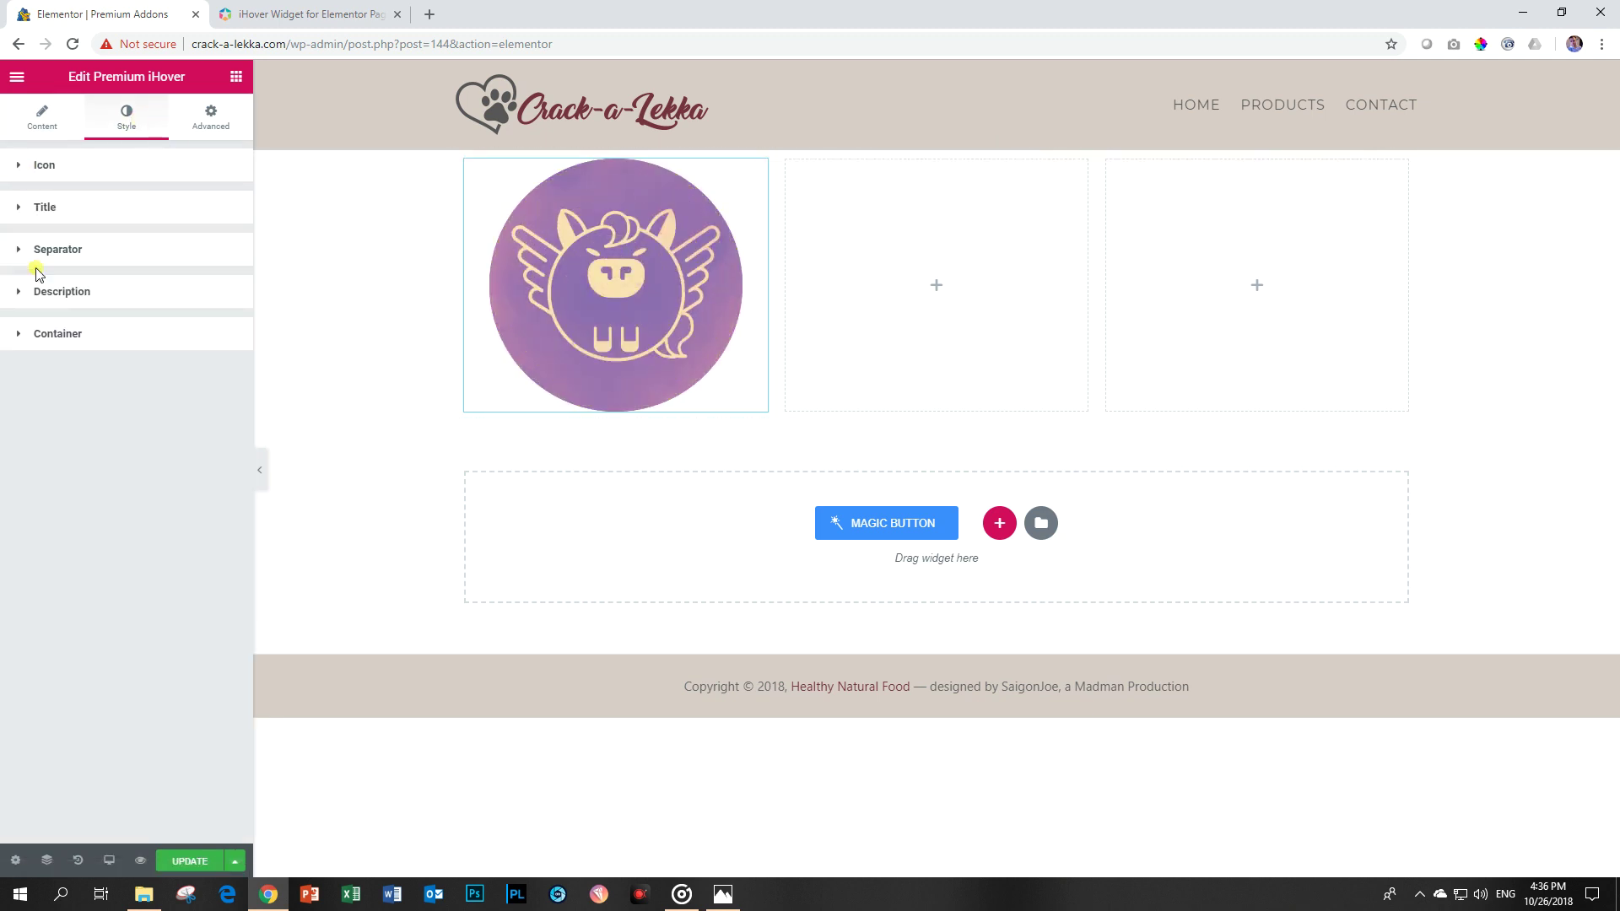
{"action": "left_click", "coordinate": [42, 208]}
{"action": "left_click", "coordinate": [216, 284]}
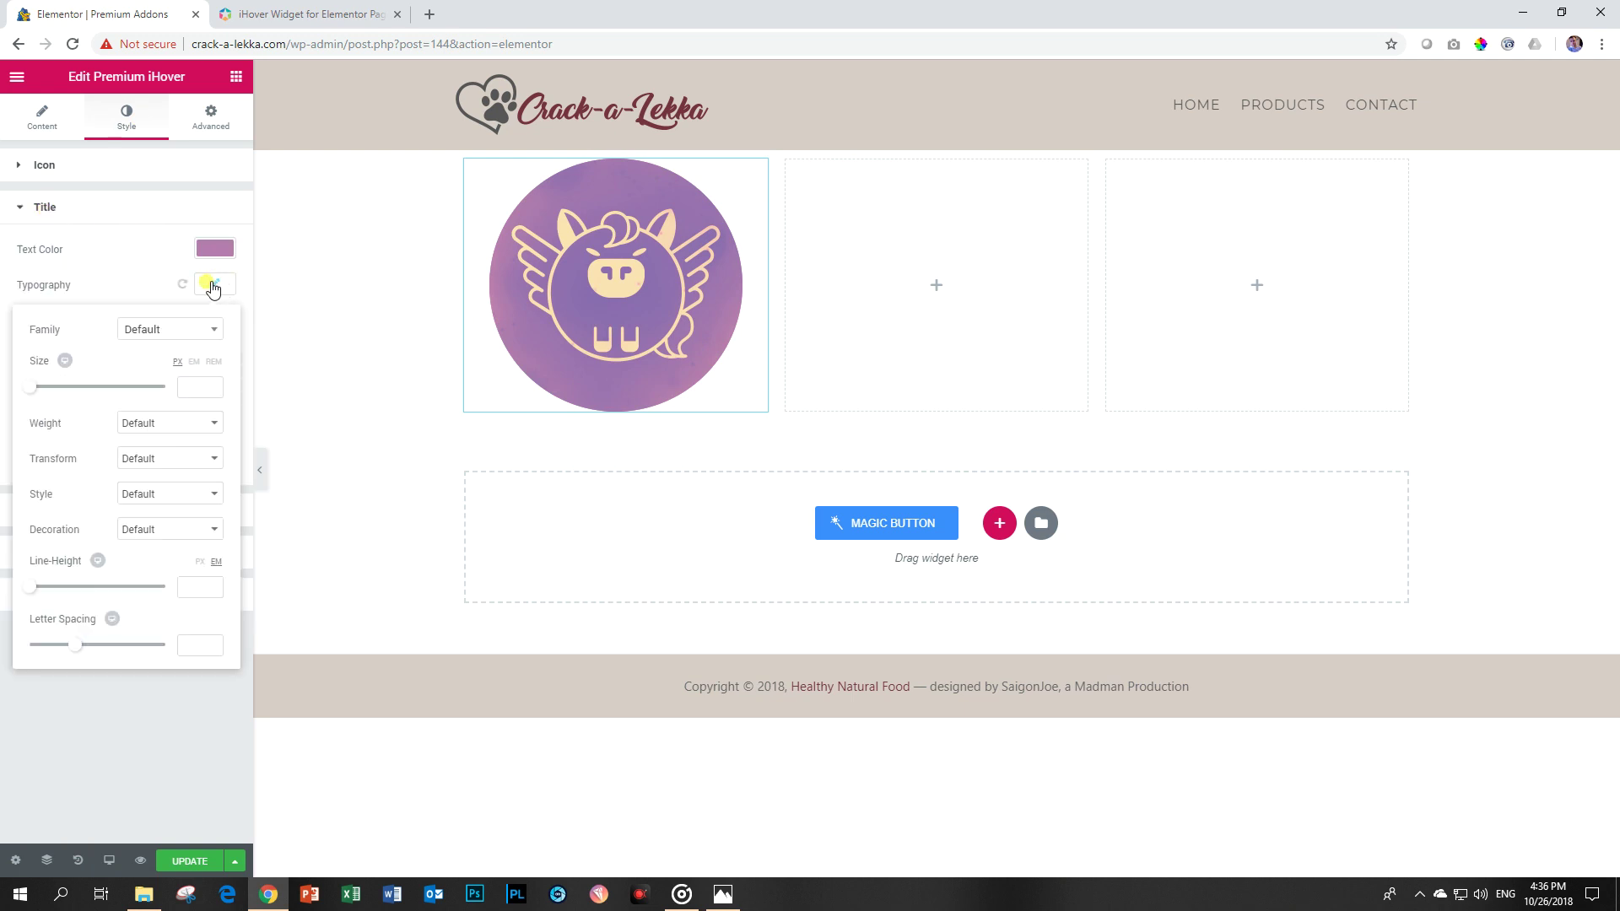
{"action": "left_click", "coordinate": [173, 330]}
{"action": "type", "text": "princess"}
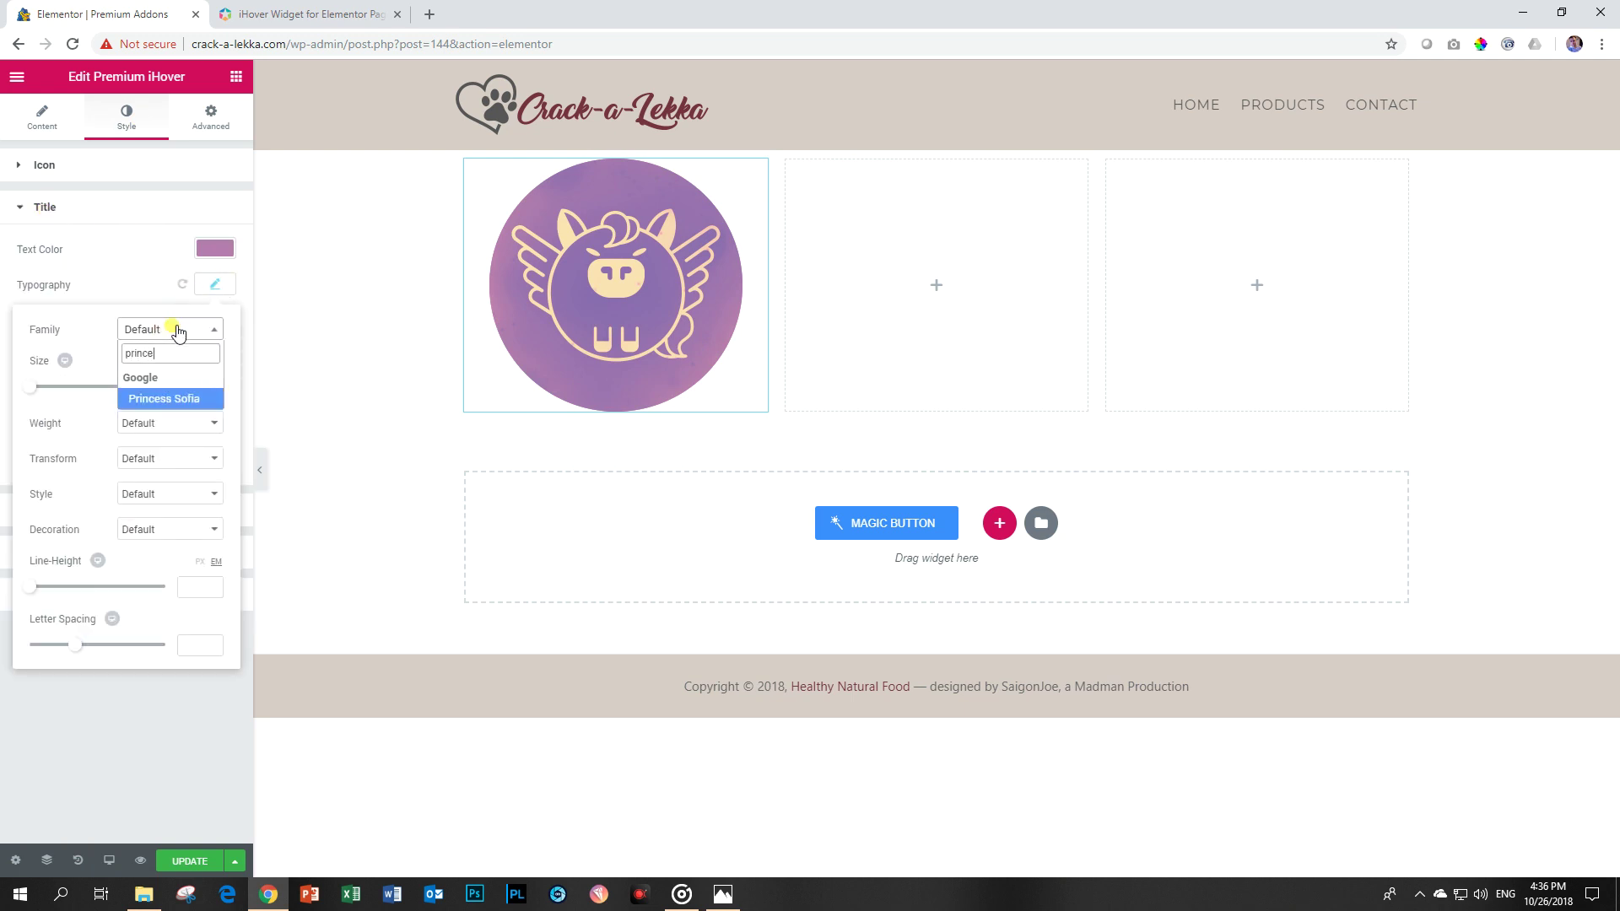
{"action": "left_click", "coordinate": [186, 399]}
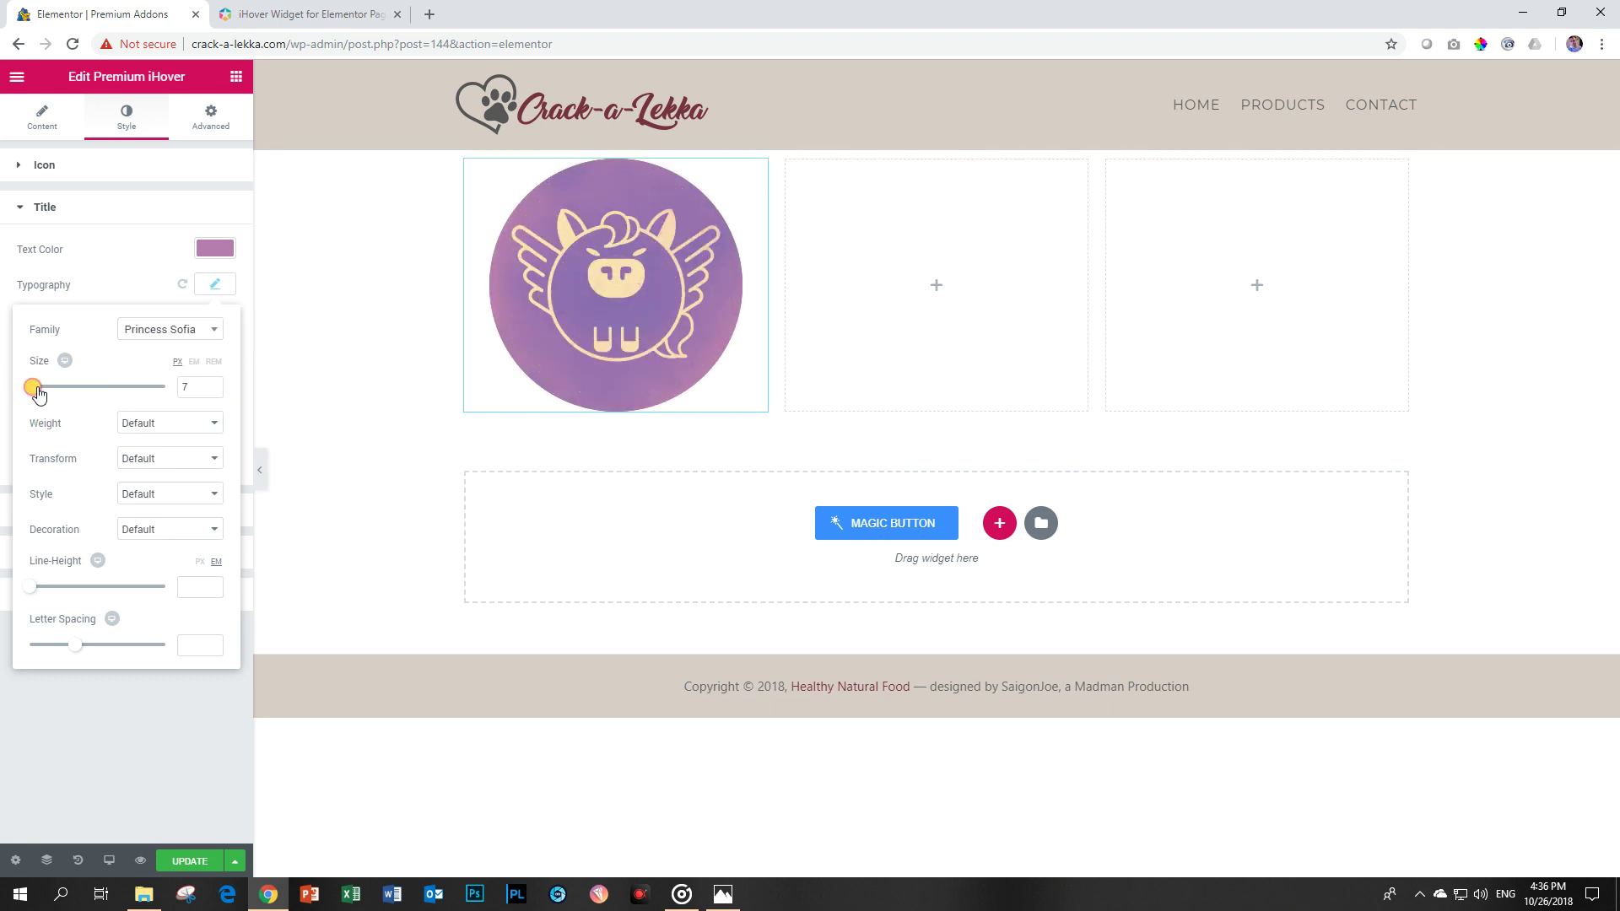
{"action": "left_click_drag", "start_coordinate": [34, 387], "coordinate": [66, 386]}
{"action": "left_click_drag", "start_coordinate": [65, 394], "coordinate": [42, 390]}
{"action": "mouse_move", "coordinate": [639, 352]}
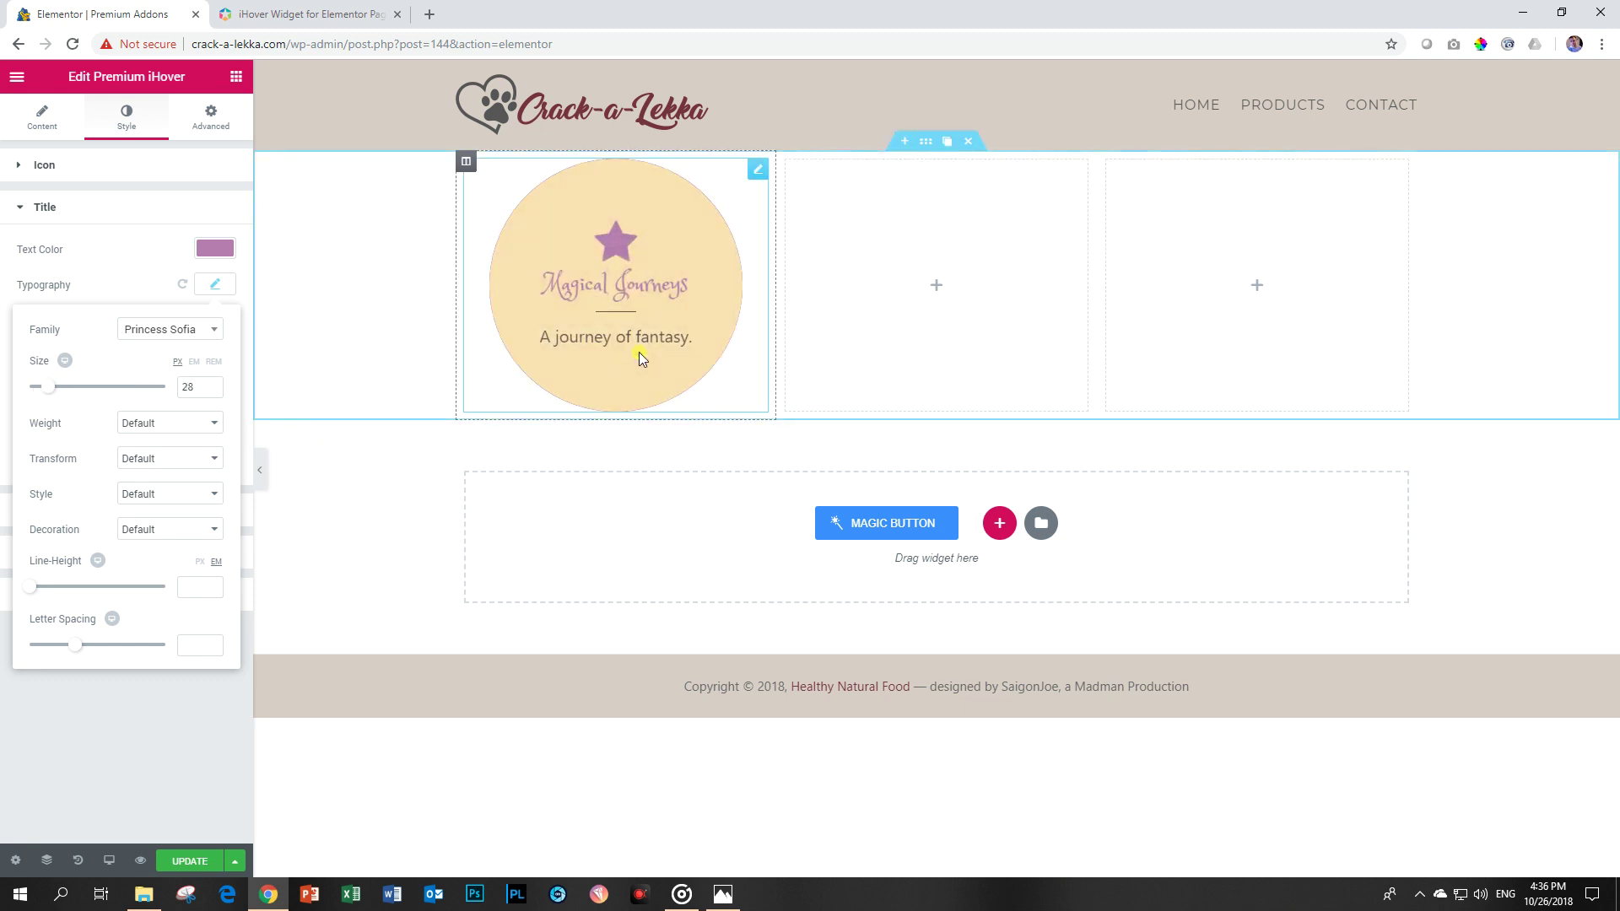
{"action": "left_click", "coordinate": [215, 284]}
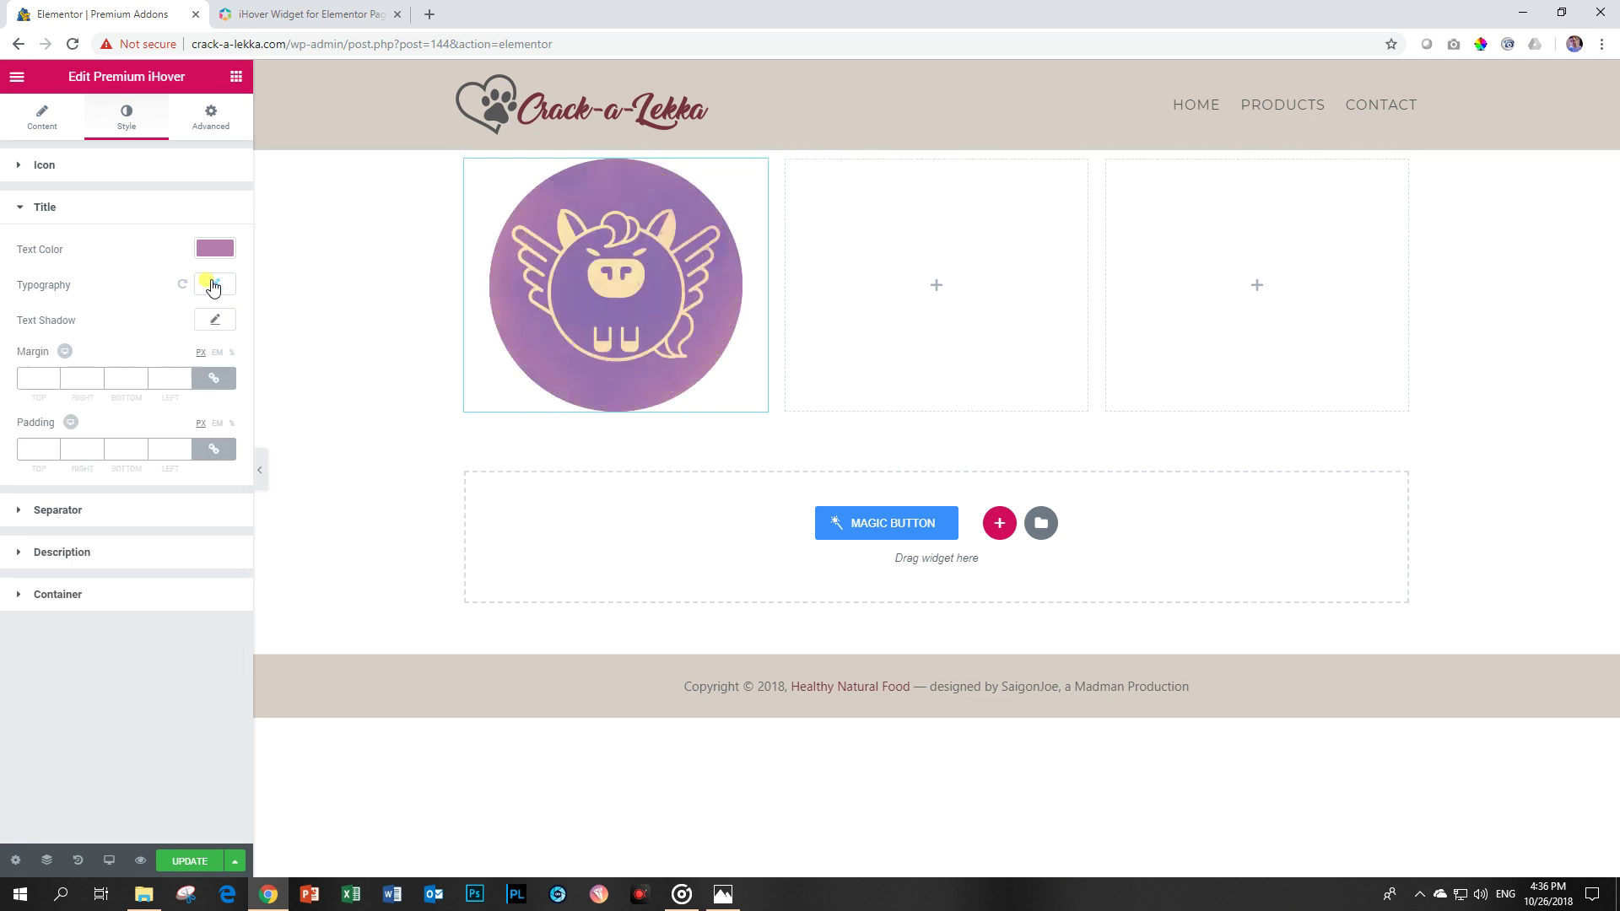
{"action": "left_click", "coordinate": [87, 209]}
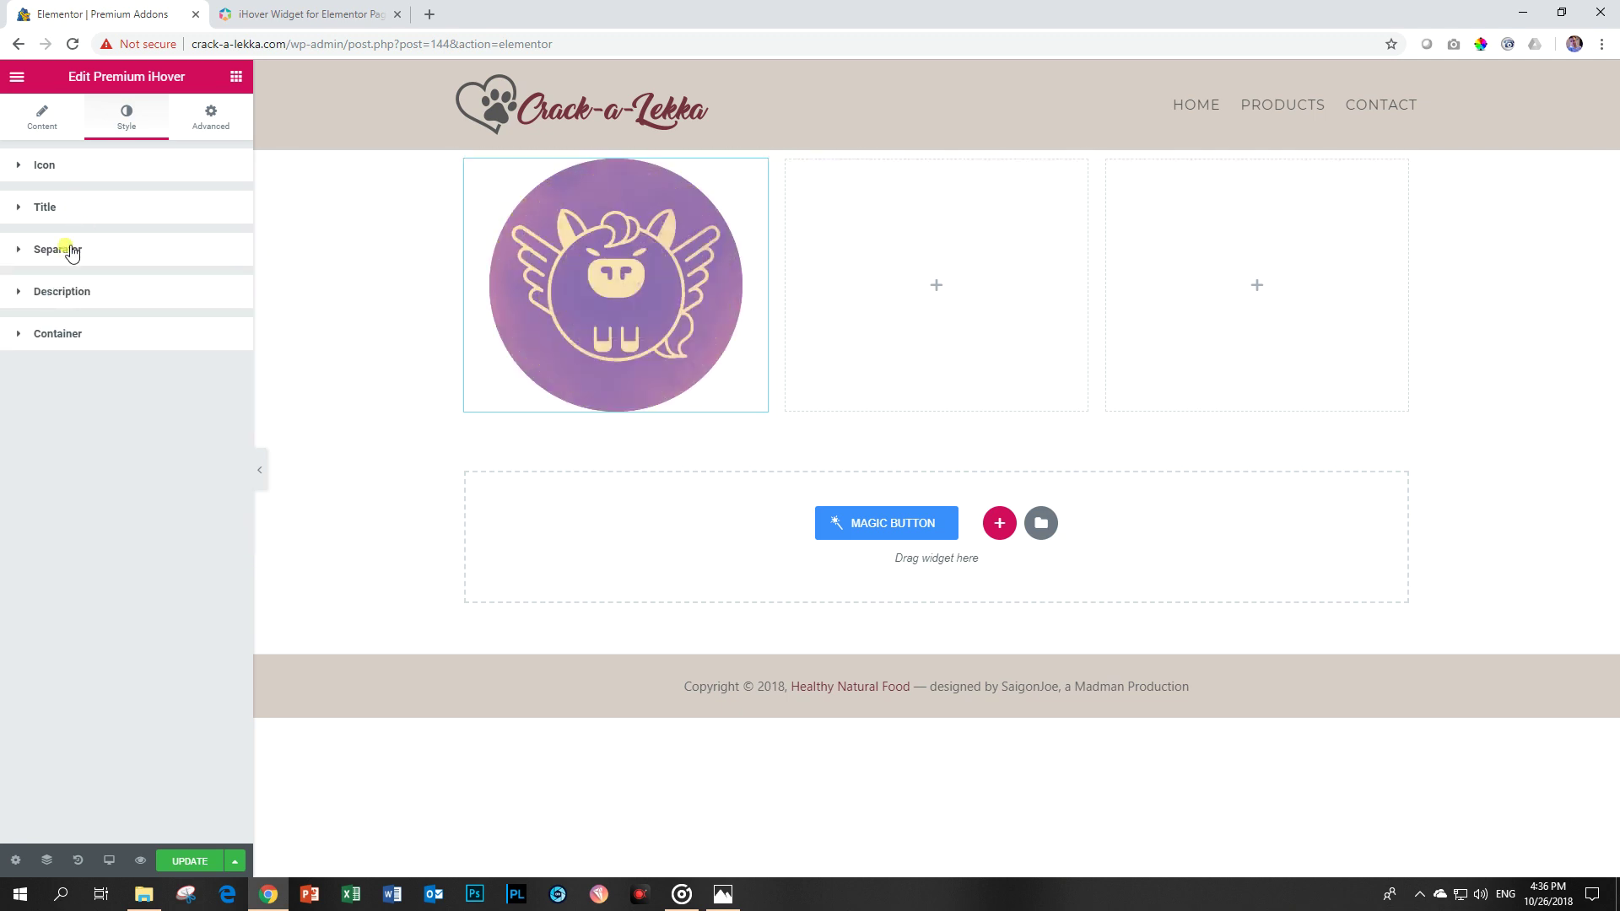
Paste a purple hex value as the separator colour.
{"action": "left_click", "coordinate": [82, 248]}
{"action": "left_click", "coordinate": [216, 291]}
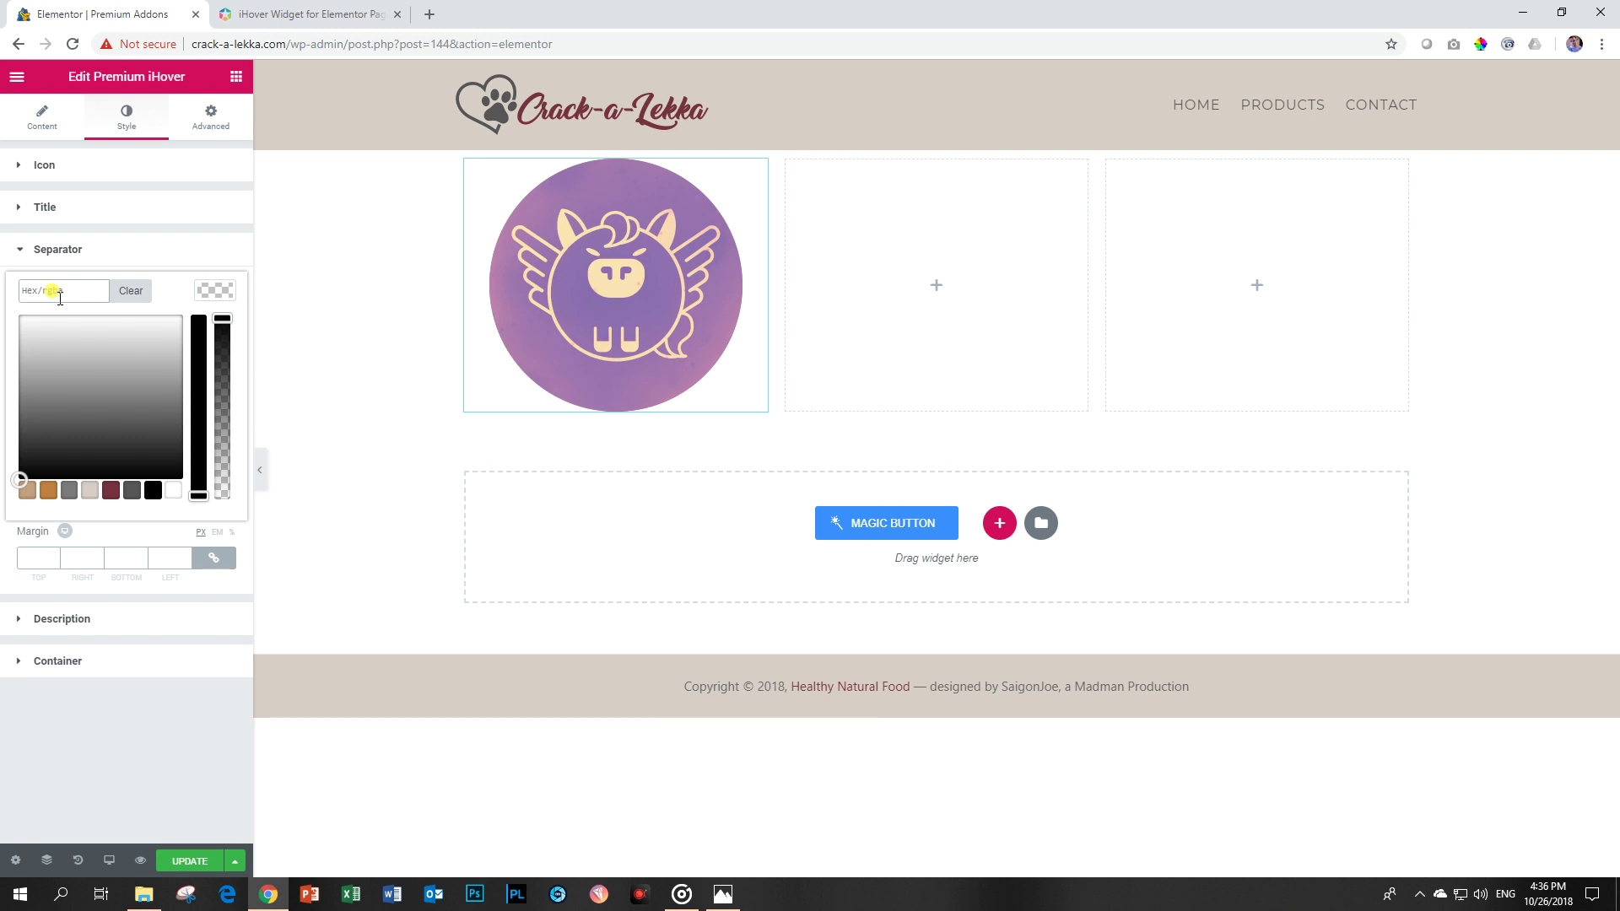
{"action": "key", "text": "ctrl+v"}
{"action": "left_click", "coordinate": [48, 255]}
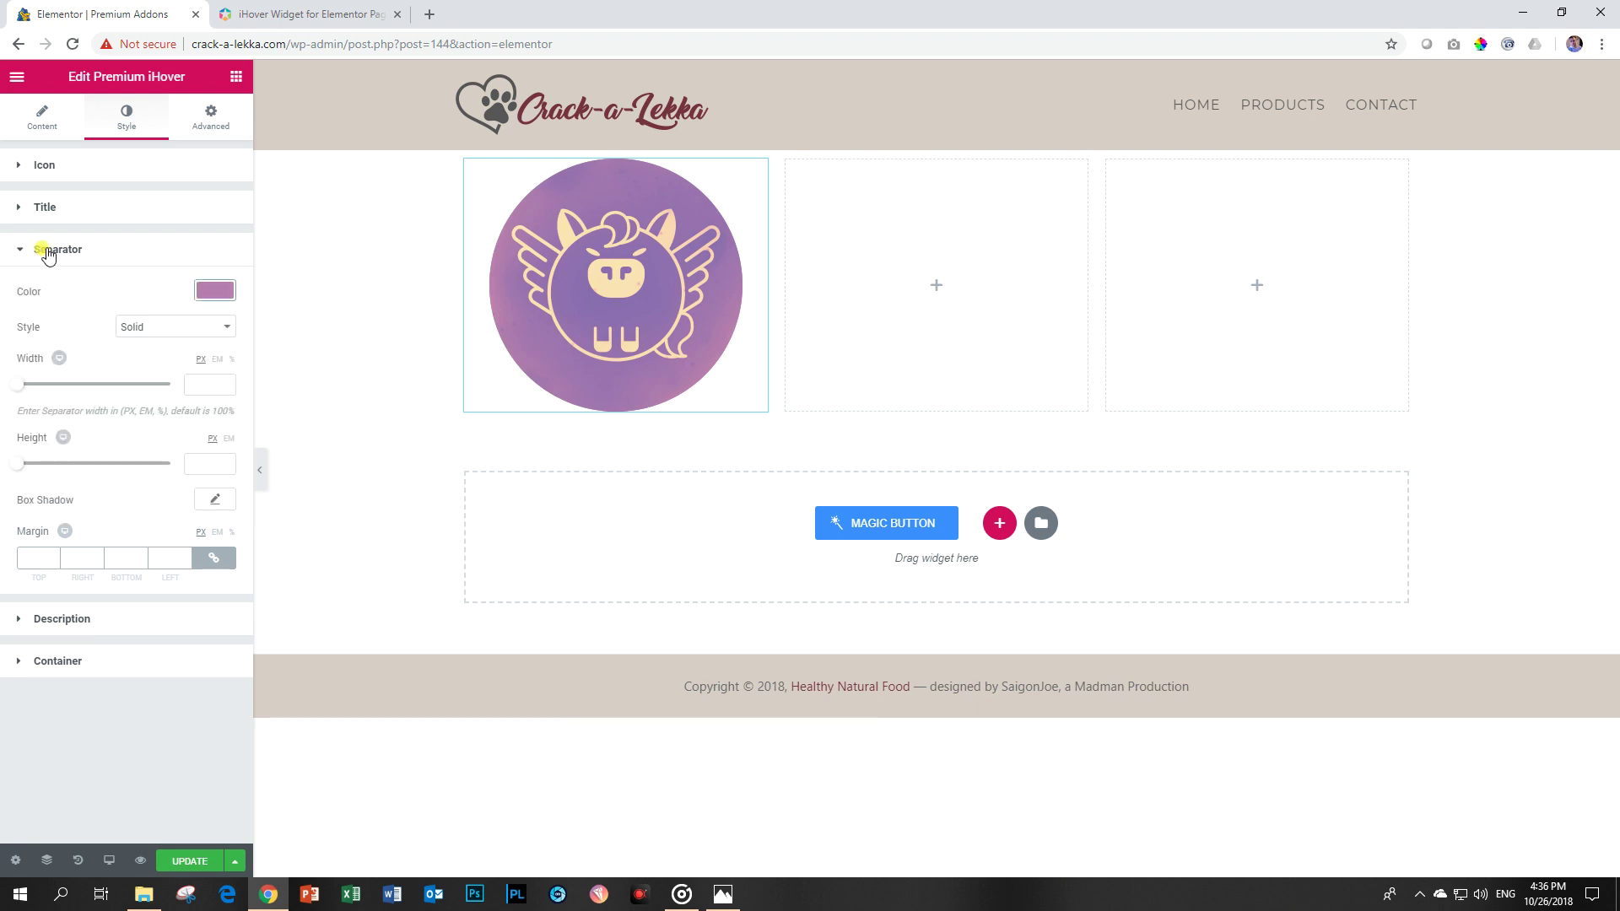
{"action": "mouse_move", "coordinate": [552, 284]}
{"action": "left_click", "coordinate": [121, 250]}
Set the description text colour to #b57dae.
{"action": "left_click", "coordinate": [77, 296]}
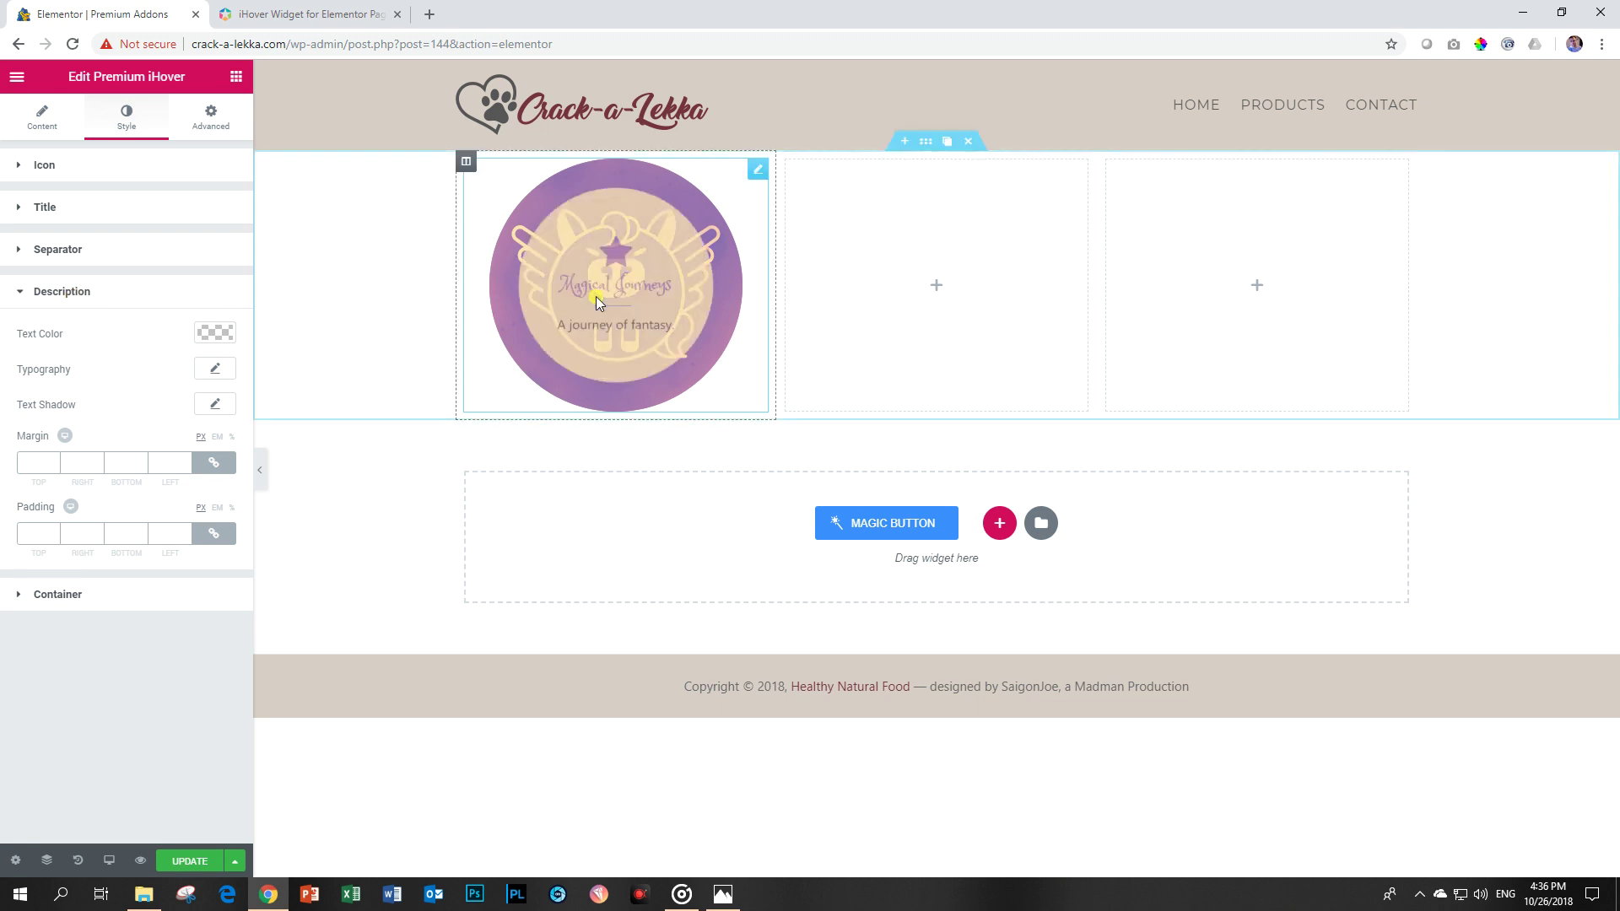
{"action": "left_click", "coordinate": [221, 333]}
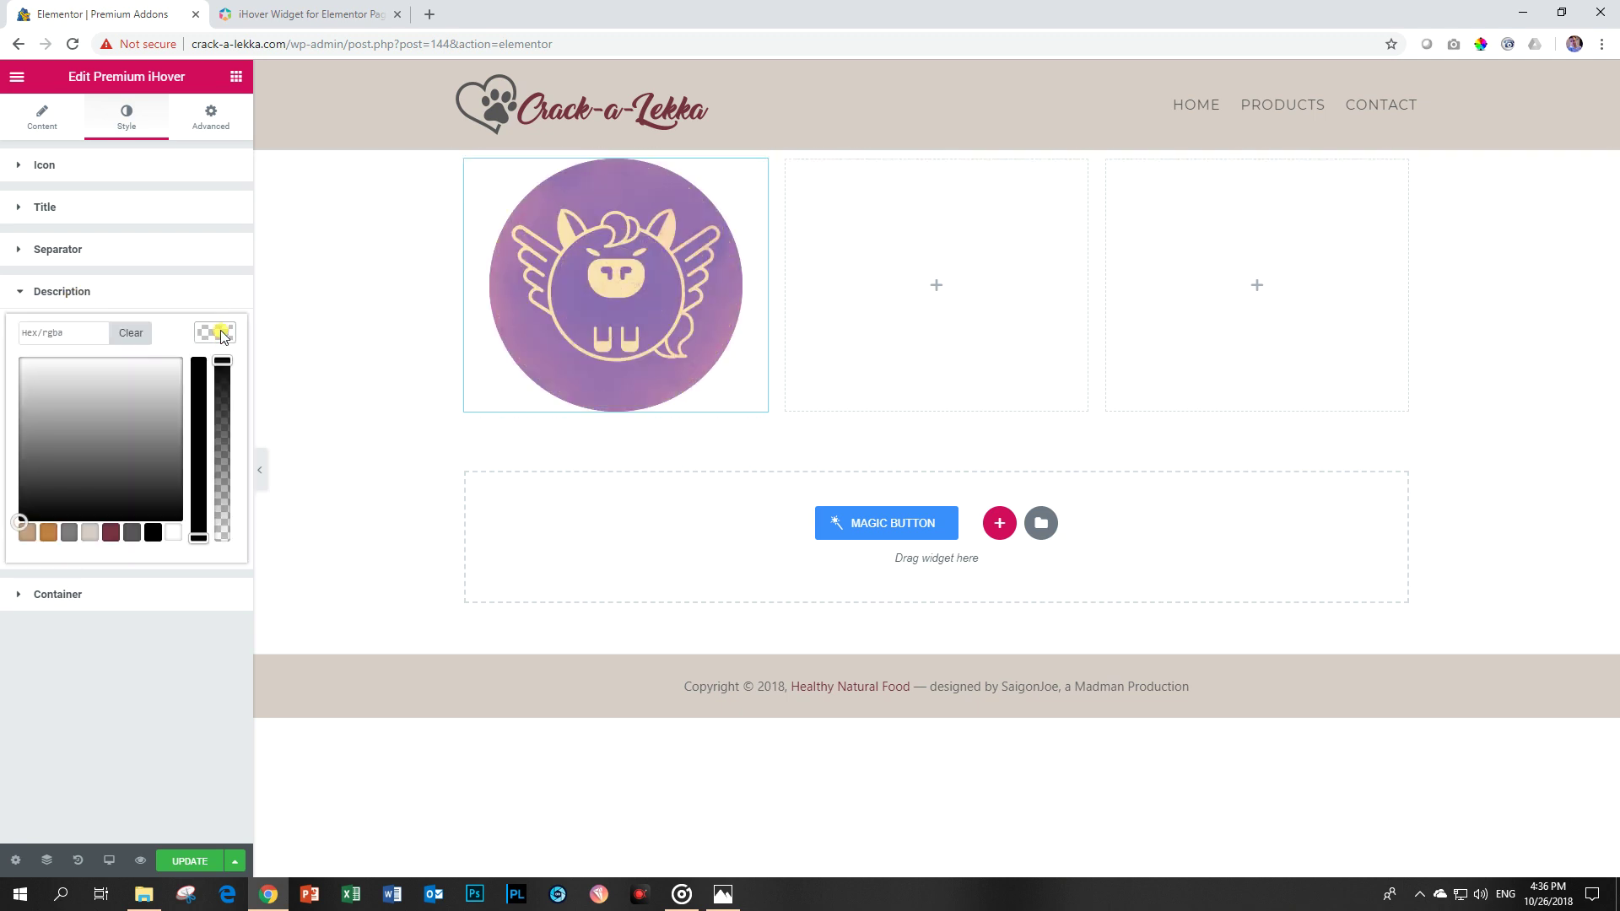
{"action": "left_click", "coordinate": [84, 333]}
{"action": "type", "text": "#b57dae"}
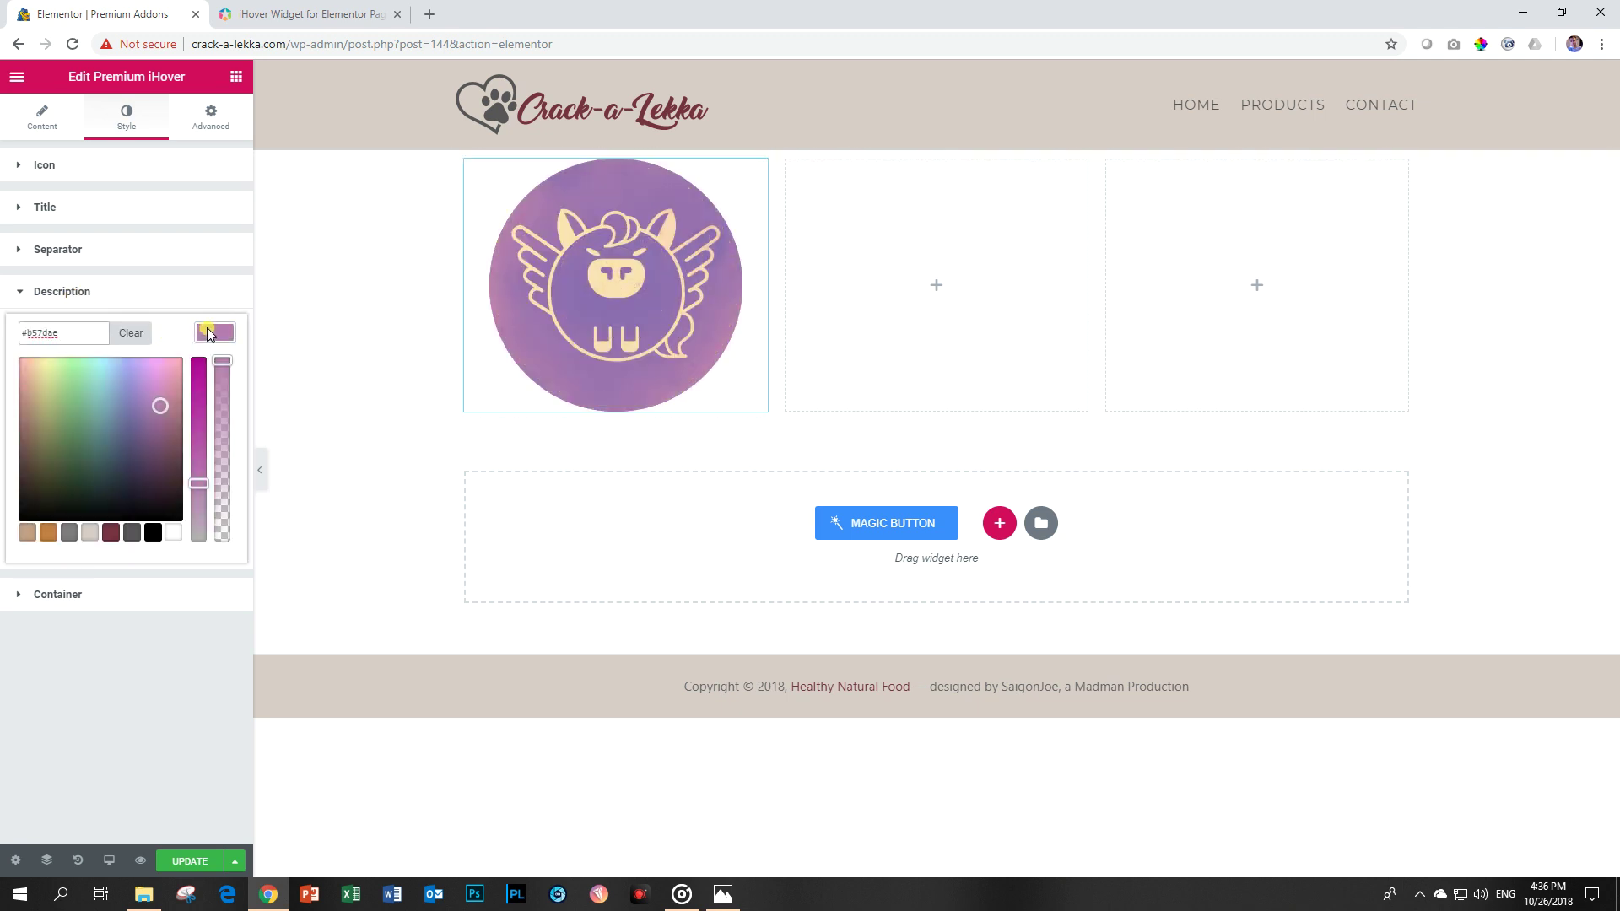
{"action": "left_click", "coordinate": [208, 334]}
Set the description typography to the Princess Sofia family at size 38.
{"action": "left_click", "coordinate": [211, 369]}
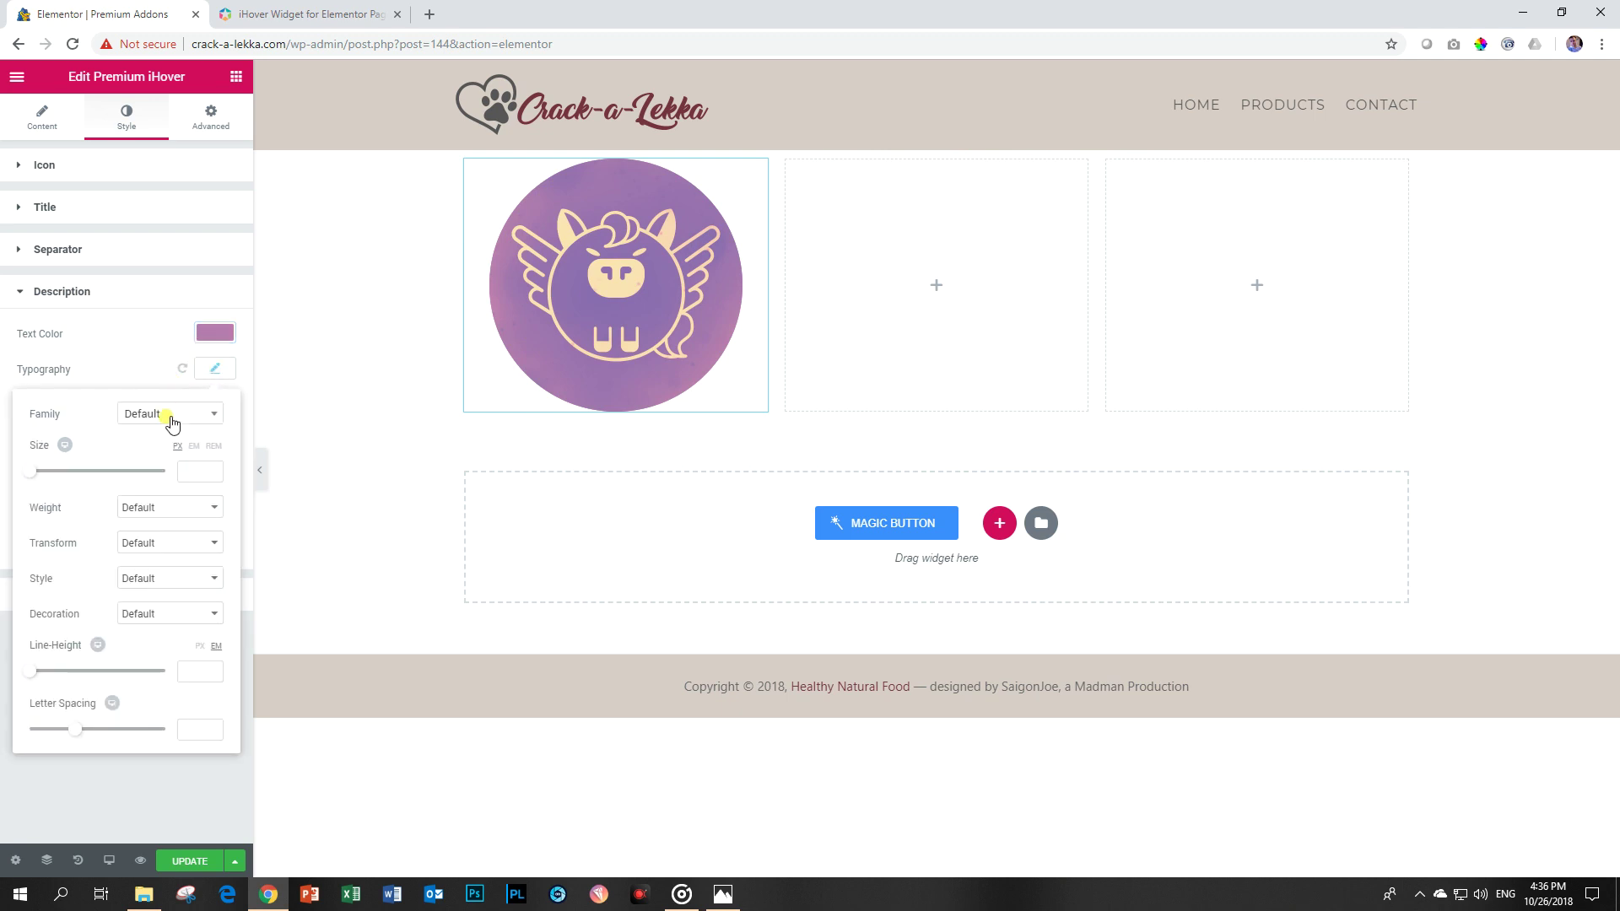
{"action": "left_click", "coordinate": [166, 415]}
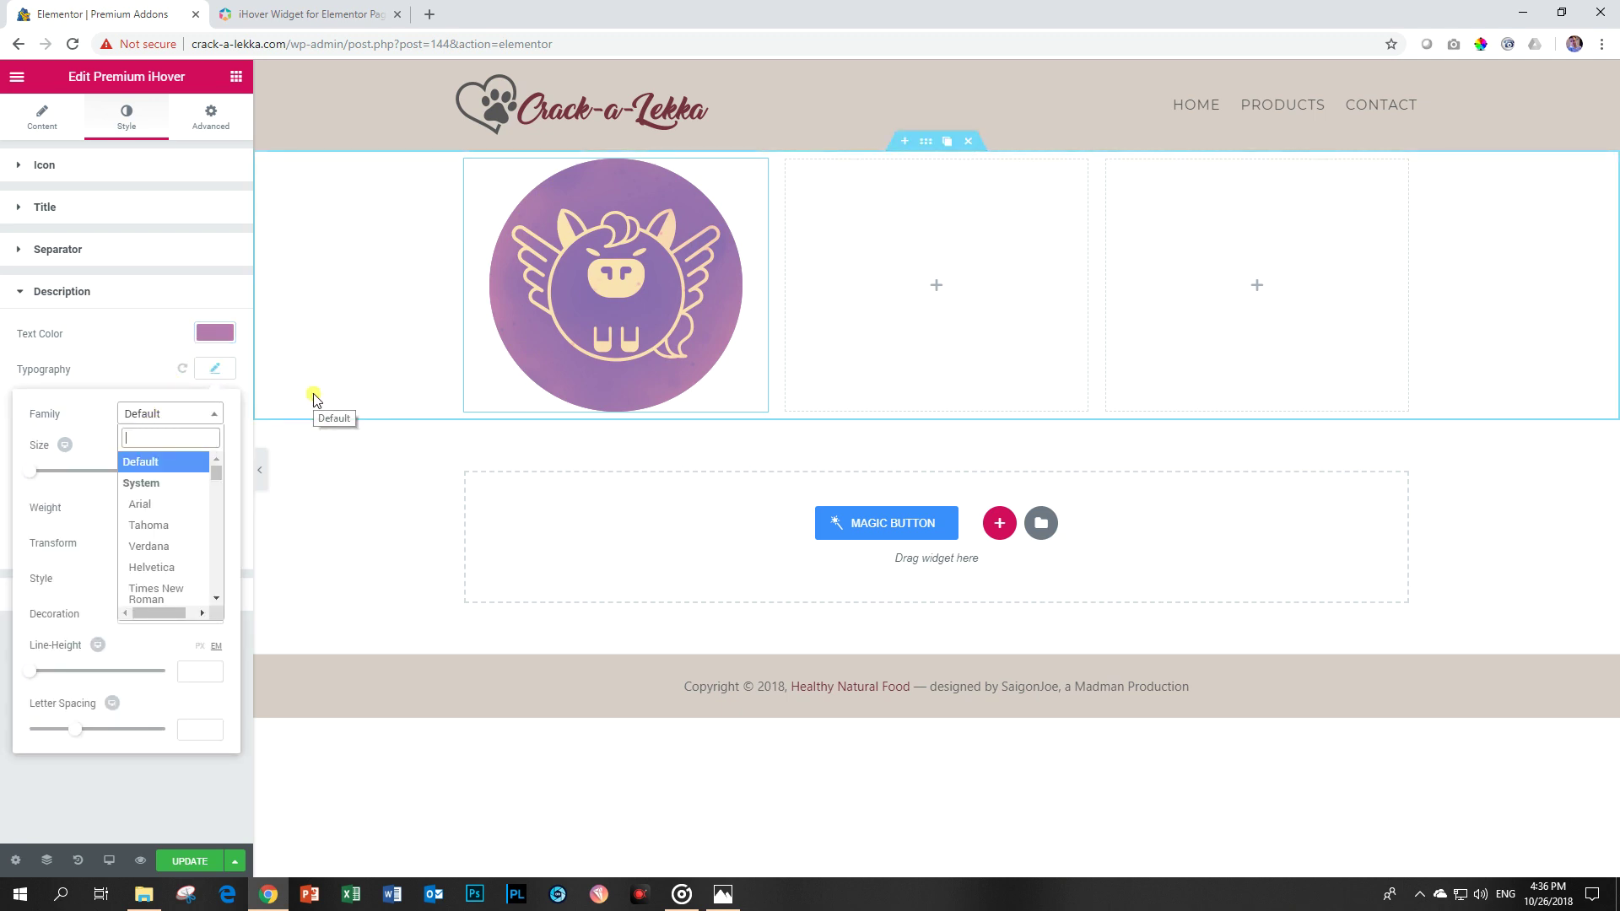
{"action": "type", "text": "princes"}
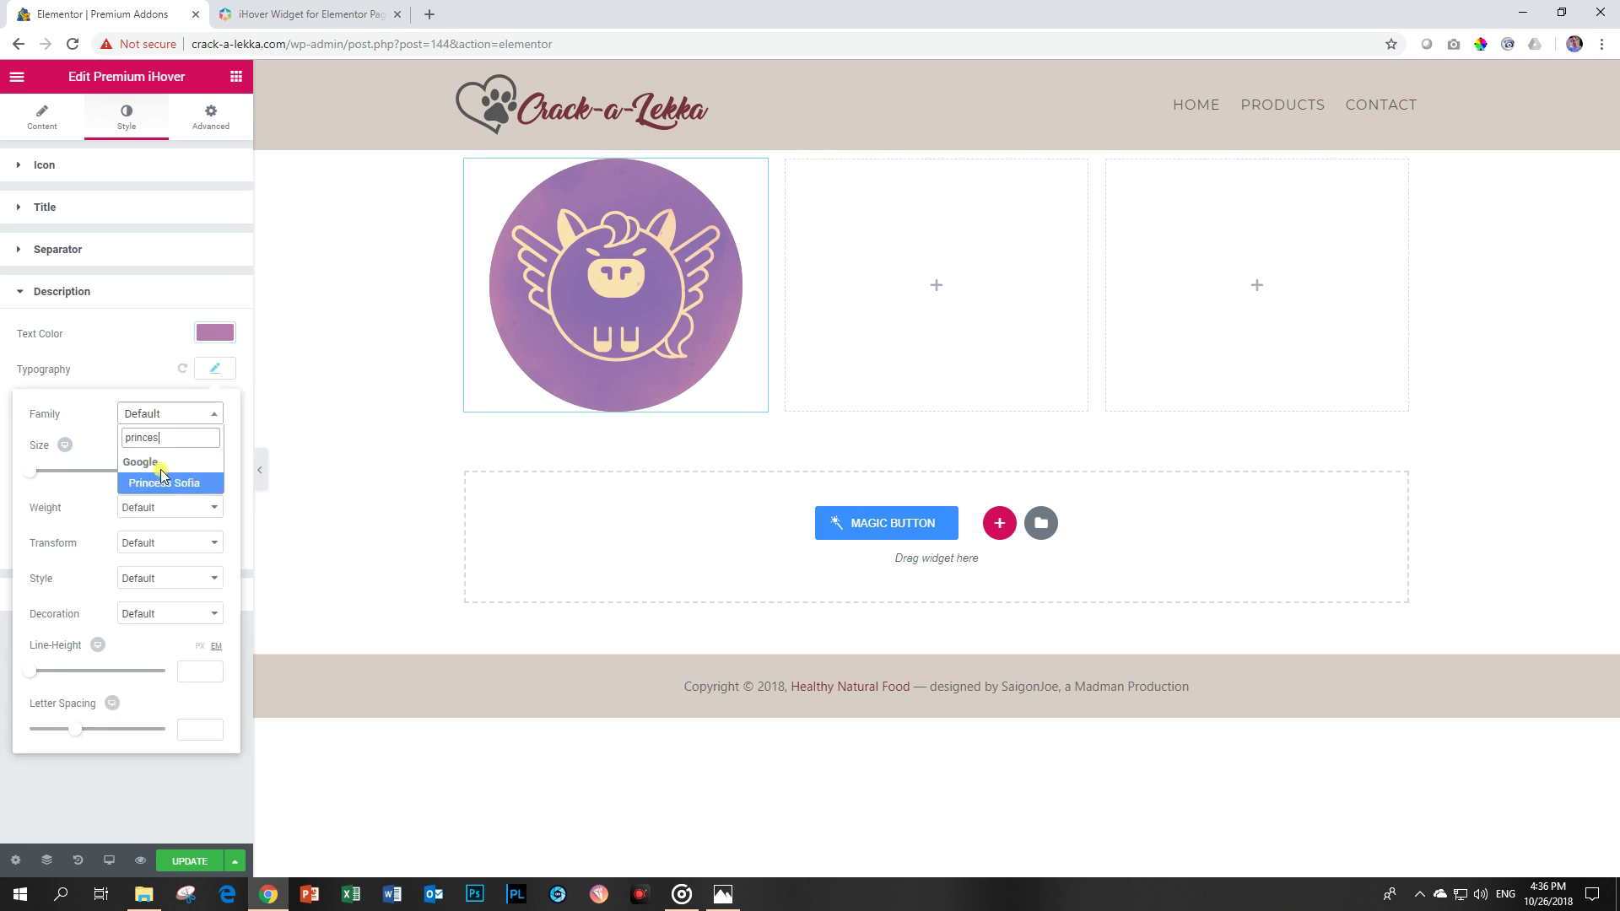
{"action": "left_click", "coordinate": [161, 482]}
{"action": "mouse_move", "coordinate": [573, 347]}
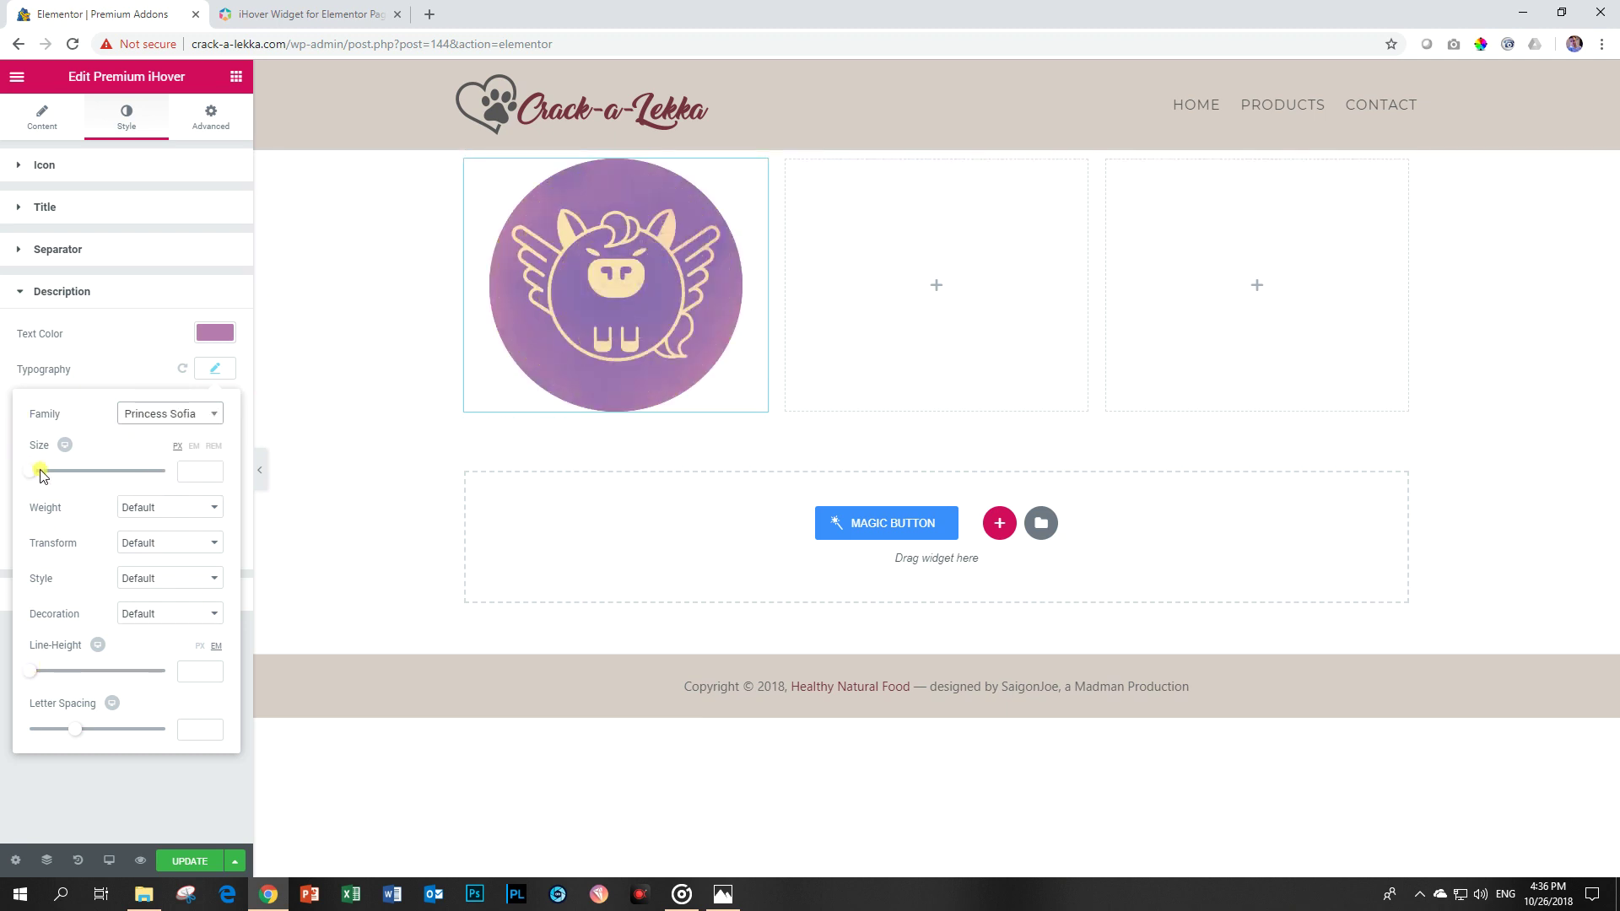
{"action": "left_click_drag", "start_coordinate": [40, 470], "coordinate": [51, 470]}
{"action": "mouse_move", "coordinate": [660, 386]}
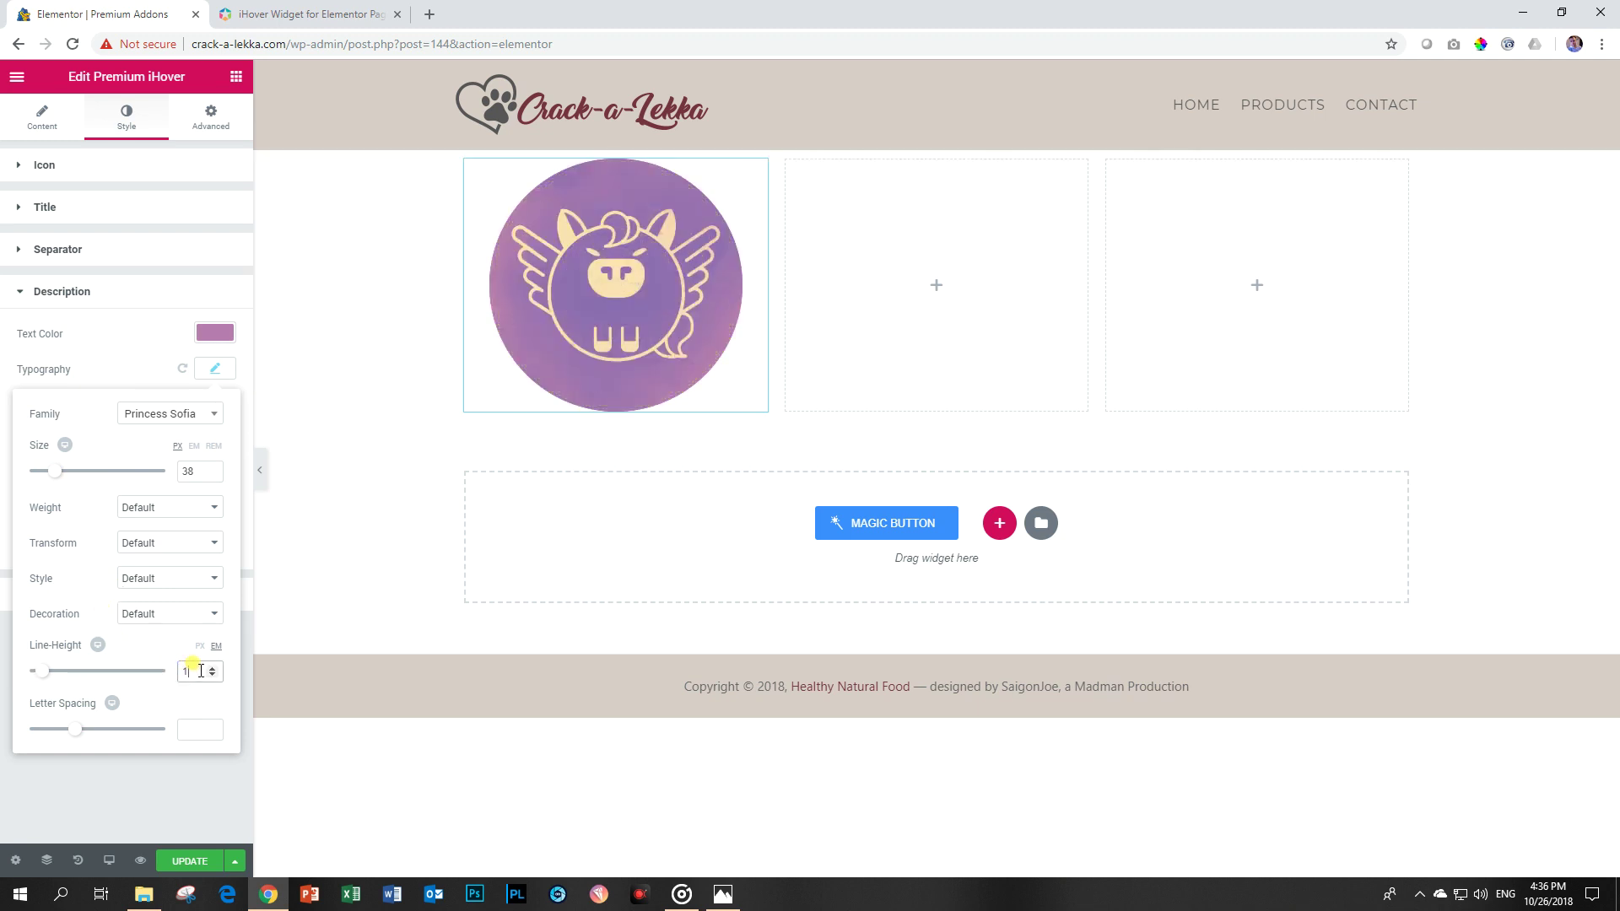
{"action": "left_click", "coordinate": [215, 371]}
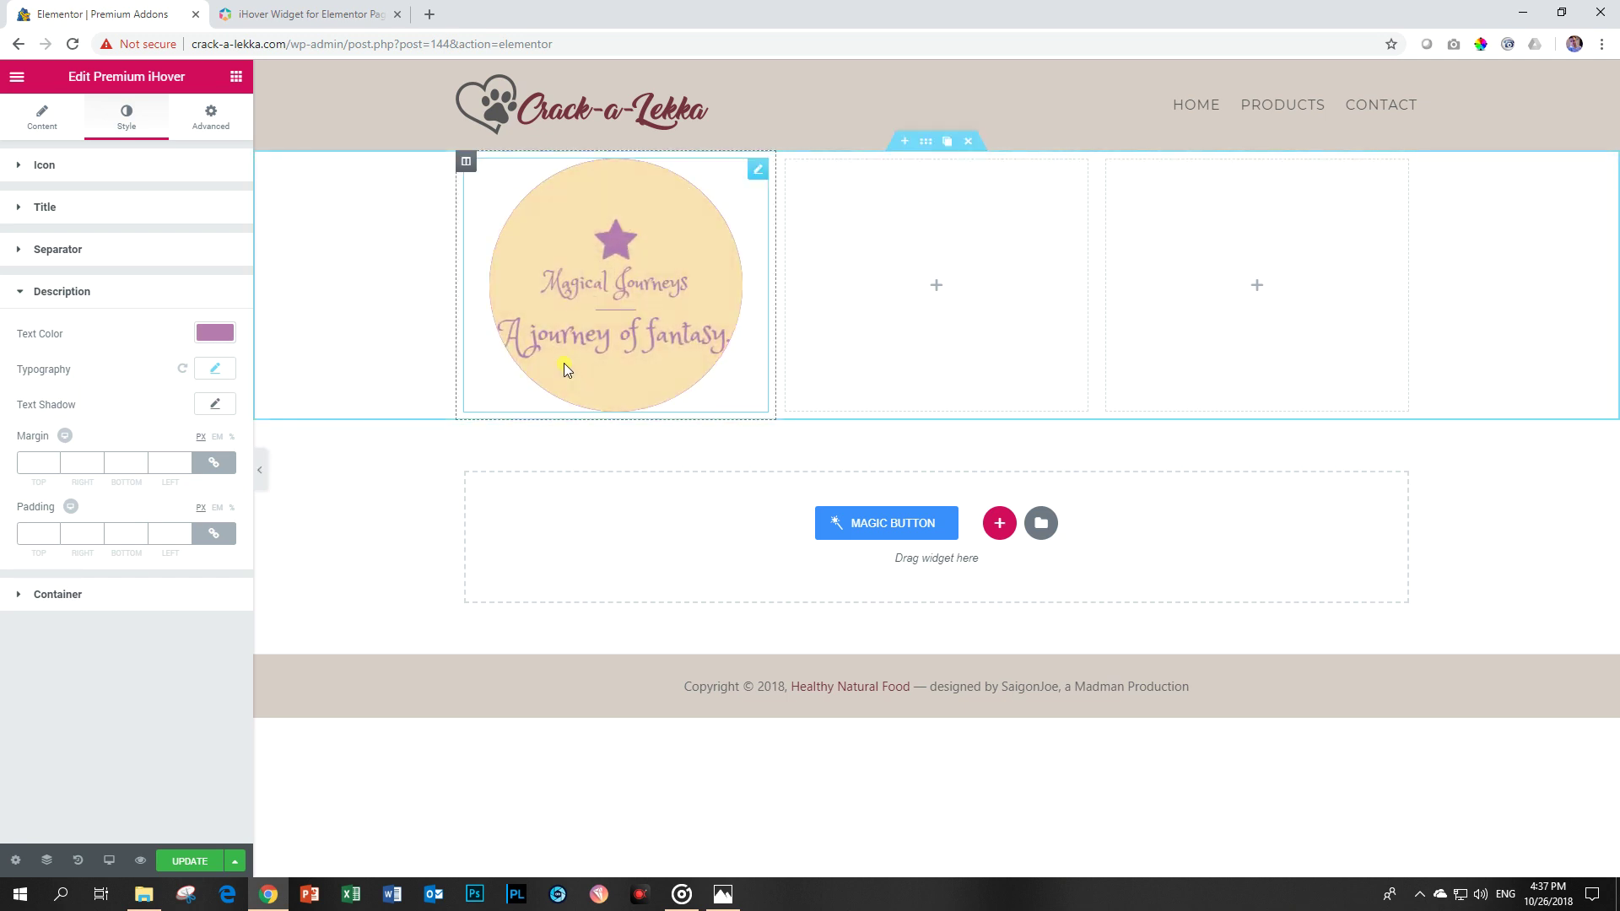
Unlink the description padding and enter 20 for the left side, leaving the other sides at 0.
{"action": "left_click", "coordinate": [215, 535]}
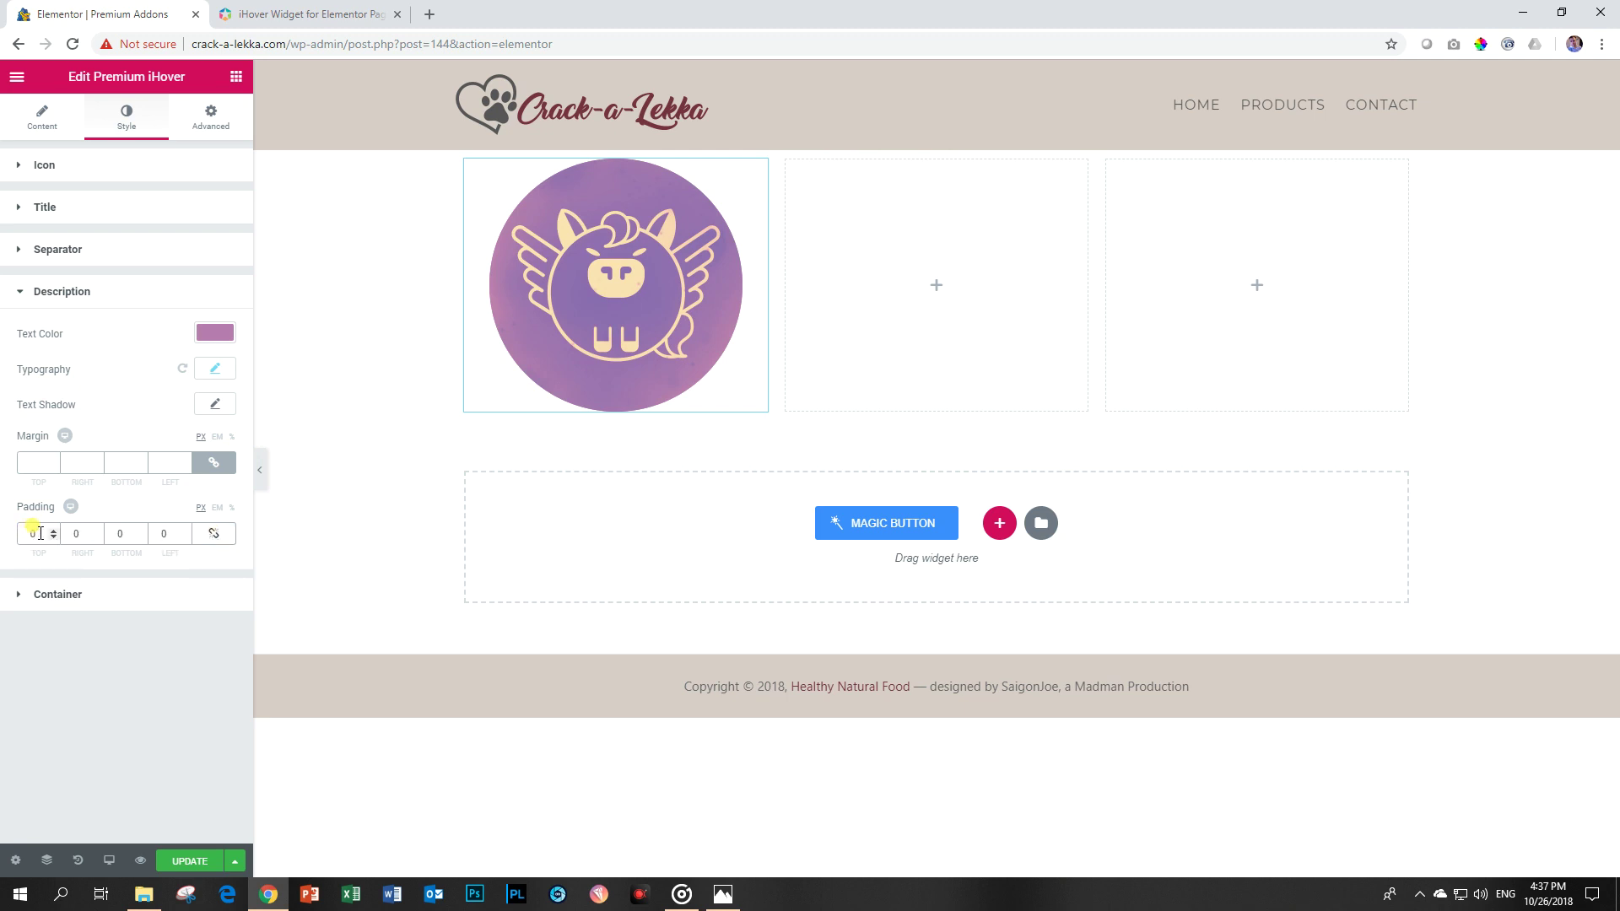
{"action": "double_click", "coordinate": [84, 533]}
{"action": "key", "text": "Tab"}
{"action": "type", "text": "20"}
{"action": "mouse_move", "coordinate": [615, 314]}
{"action": "mouse_move", "coordinate": [652, 353]}
{"action": "left_click", "coordinate": [28, 603]}
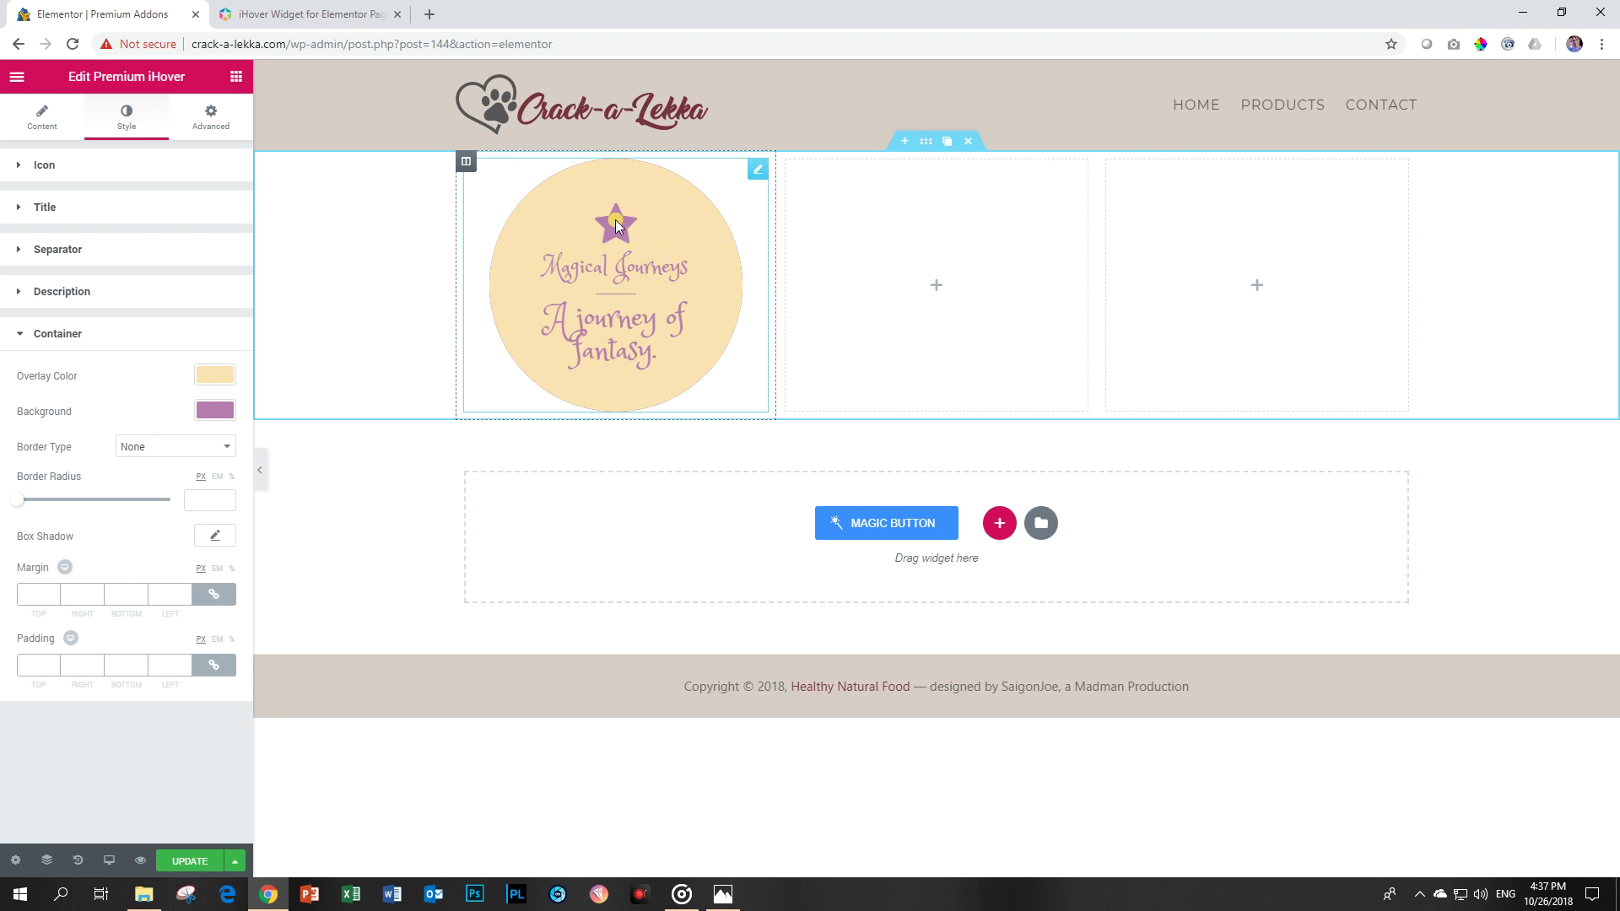
Preview the Book Cover and Backward hover effects on the first iHover widget.
{"action": "left_click", "coordinate": [56, 338]}
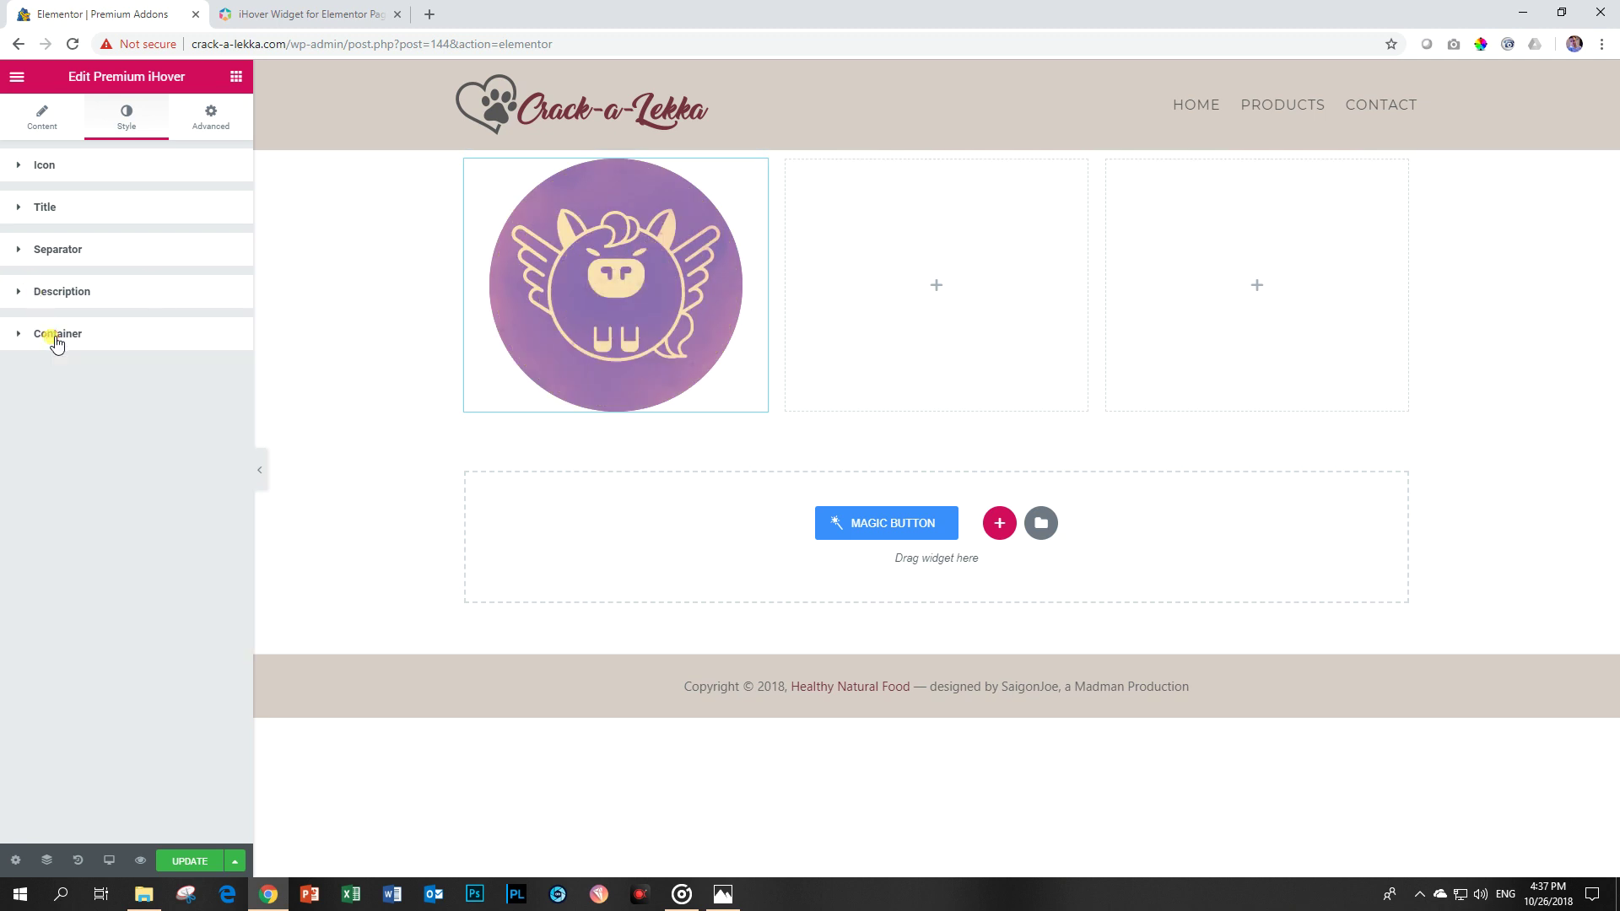
{"action": "left_click", "coordinate": [40, 118]}
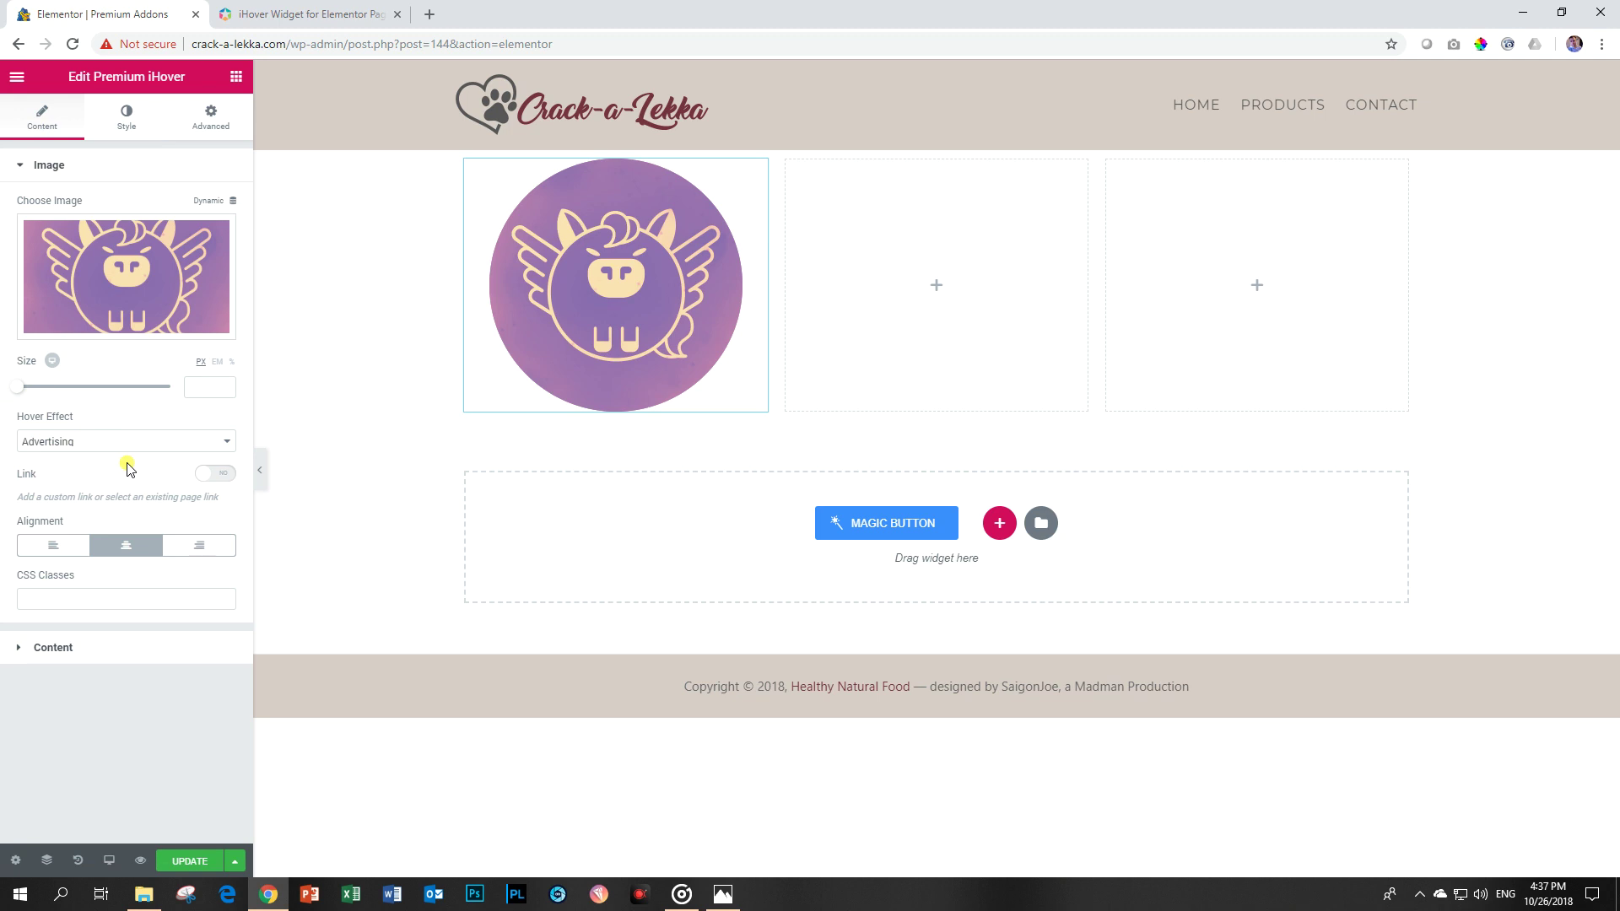
{"action": "mouse_move", "coordinate": [542, 352]}
{"action": "left_click", "coordinate": [150, 442]}
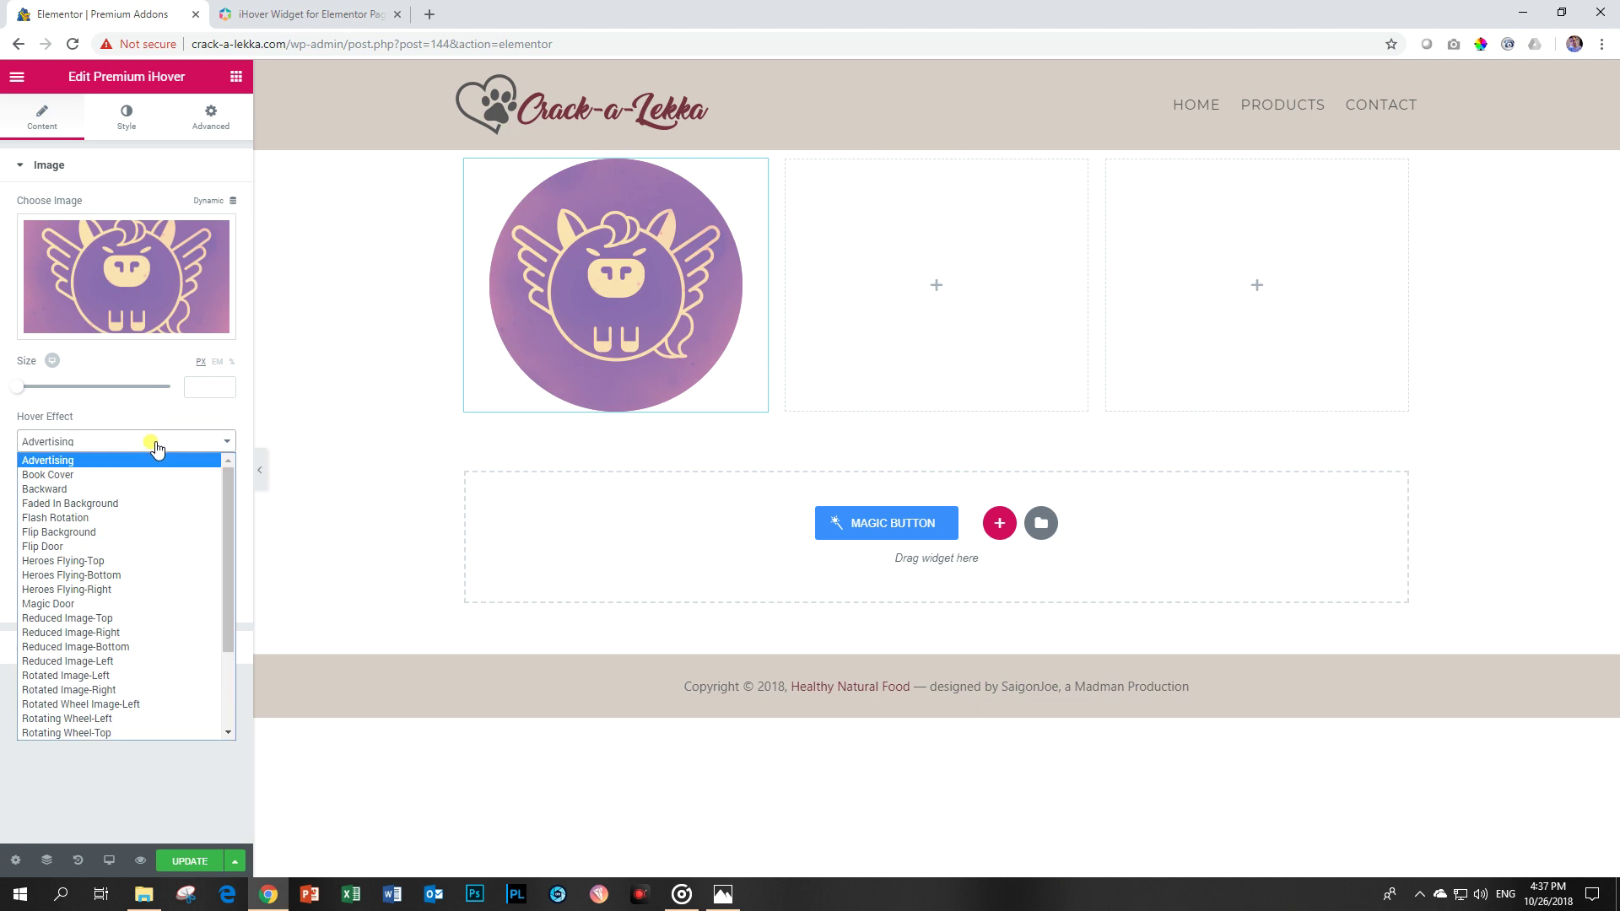
{"action": "left_click", "coordinate": [130, 475]}
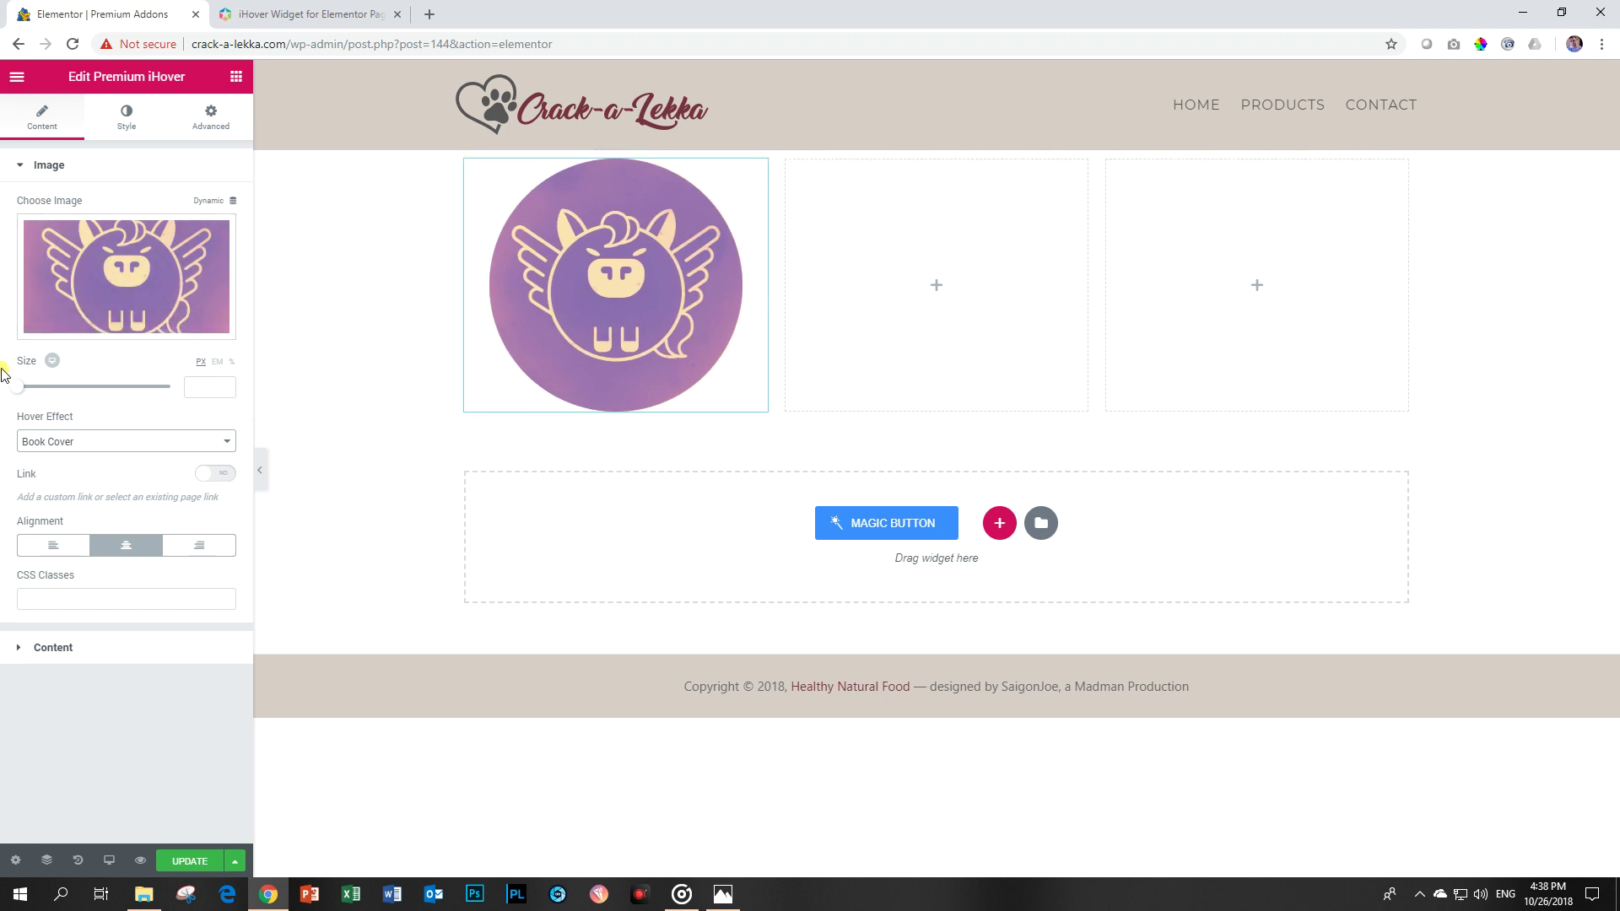
{"action": "left_click", "coordinate": [51, 440]}
{"action": "left_click", "coordinate": [50, 490]}
Try Faded In Background, Flash Rotation and Flip Background, then settle on Flip Door.
{"action": "left_click", "coordinate": [71, 442]}
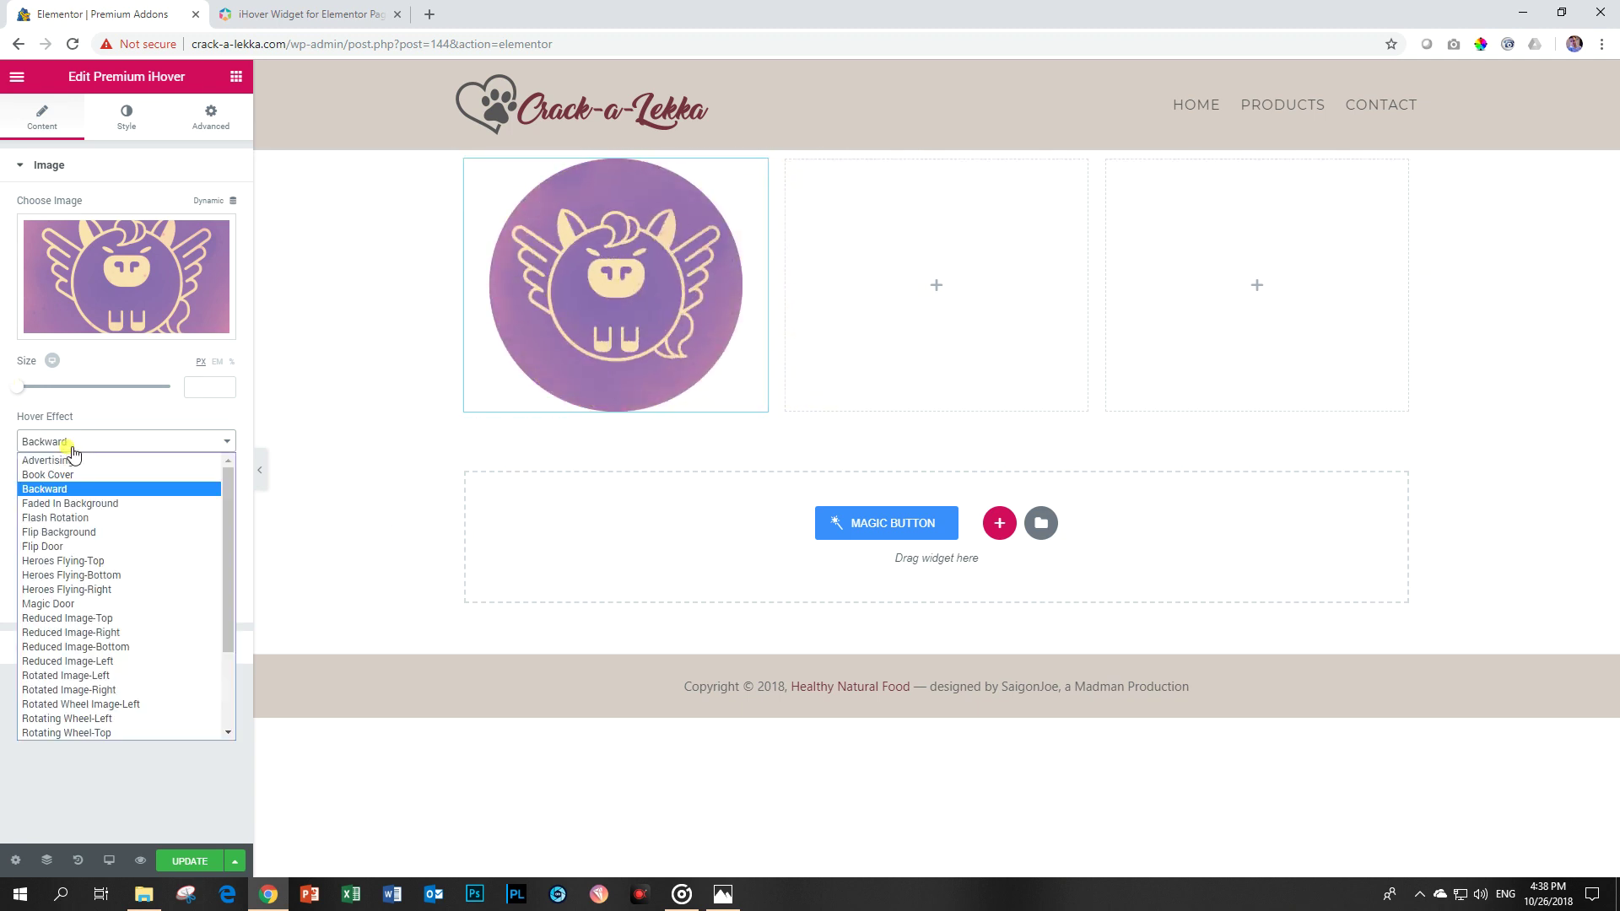
{"action": "left_click", "coordinate": [66, 506]}
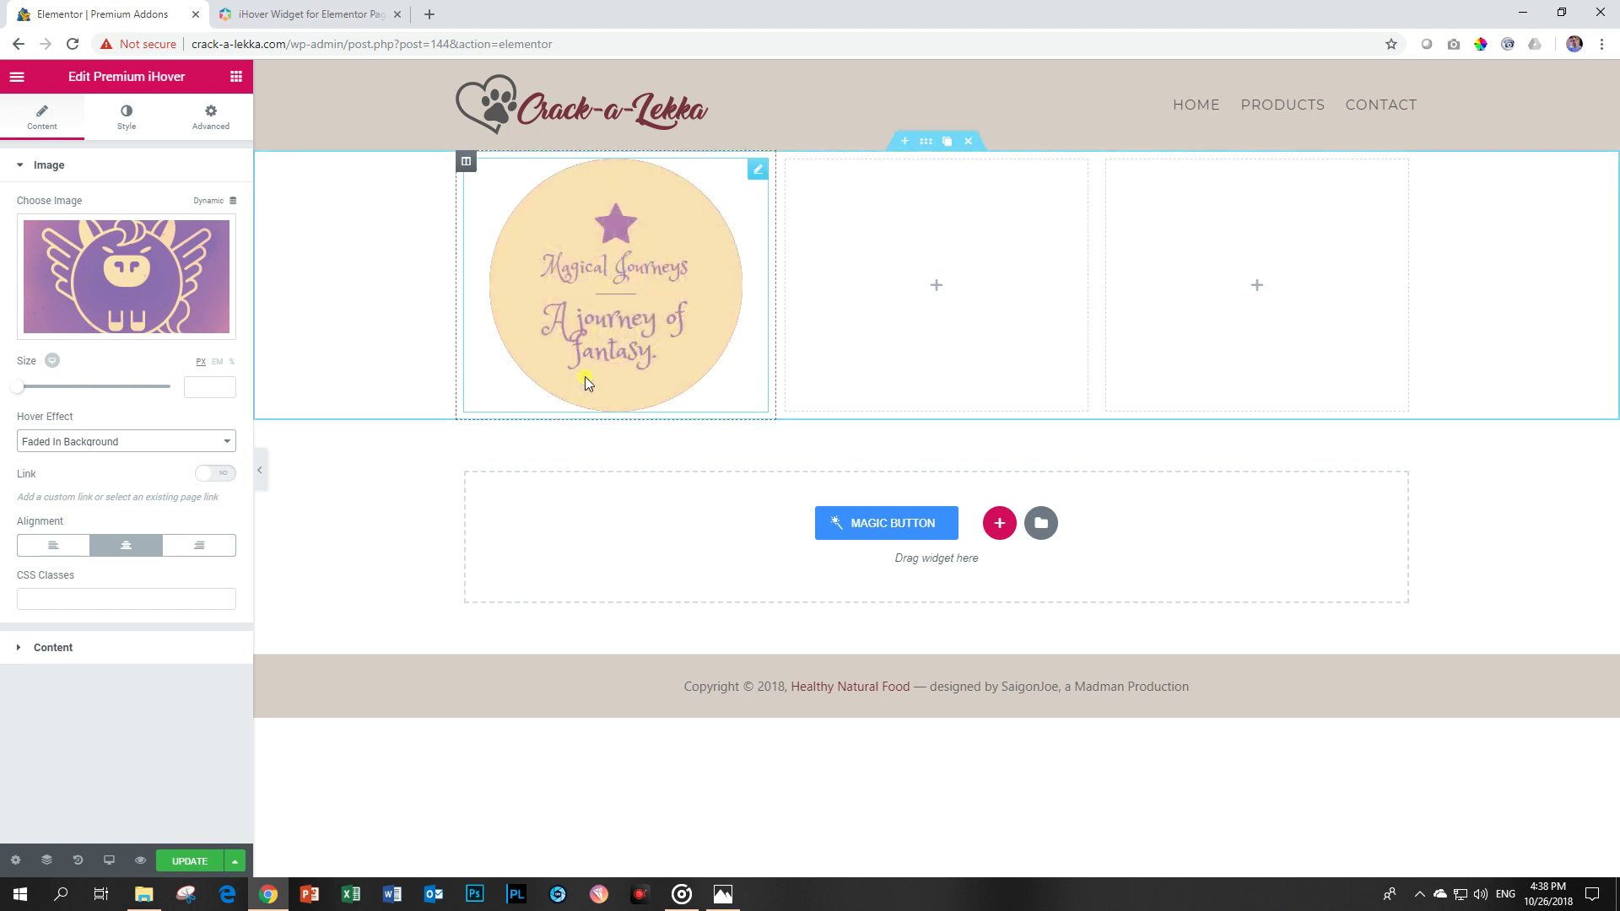
{"action": "left_click", "coordinate": [123, 448]}
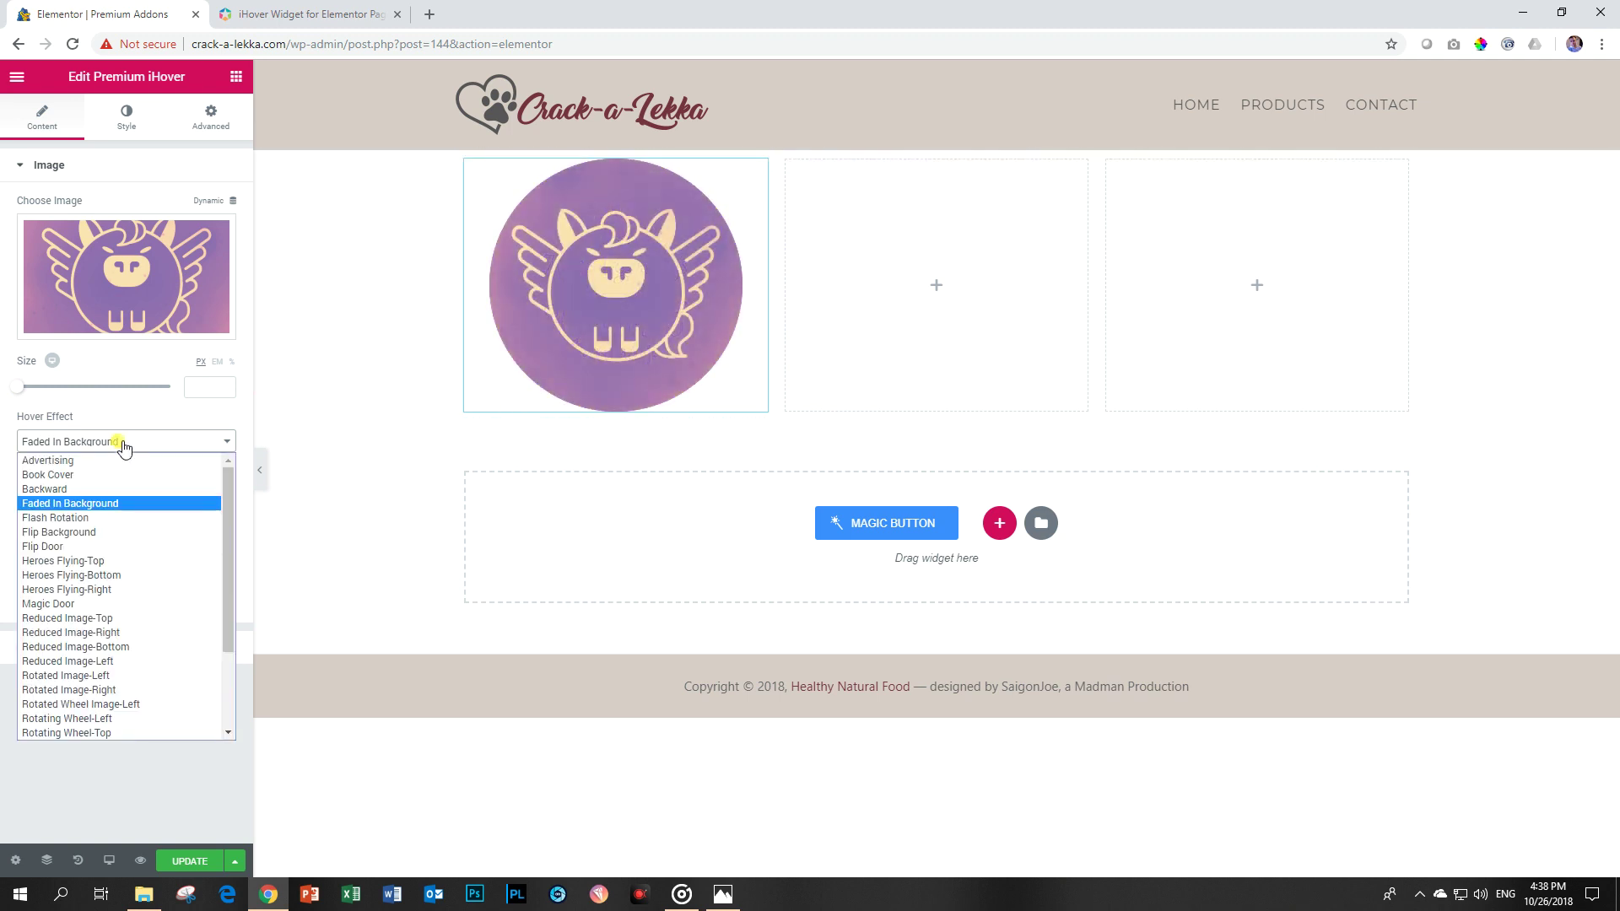
{"action": "left_click", "coordinate": [97, 518]}
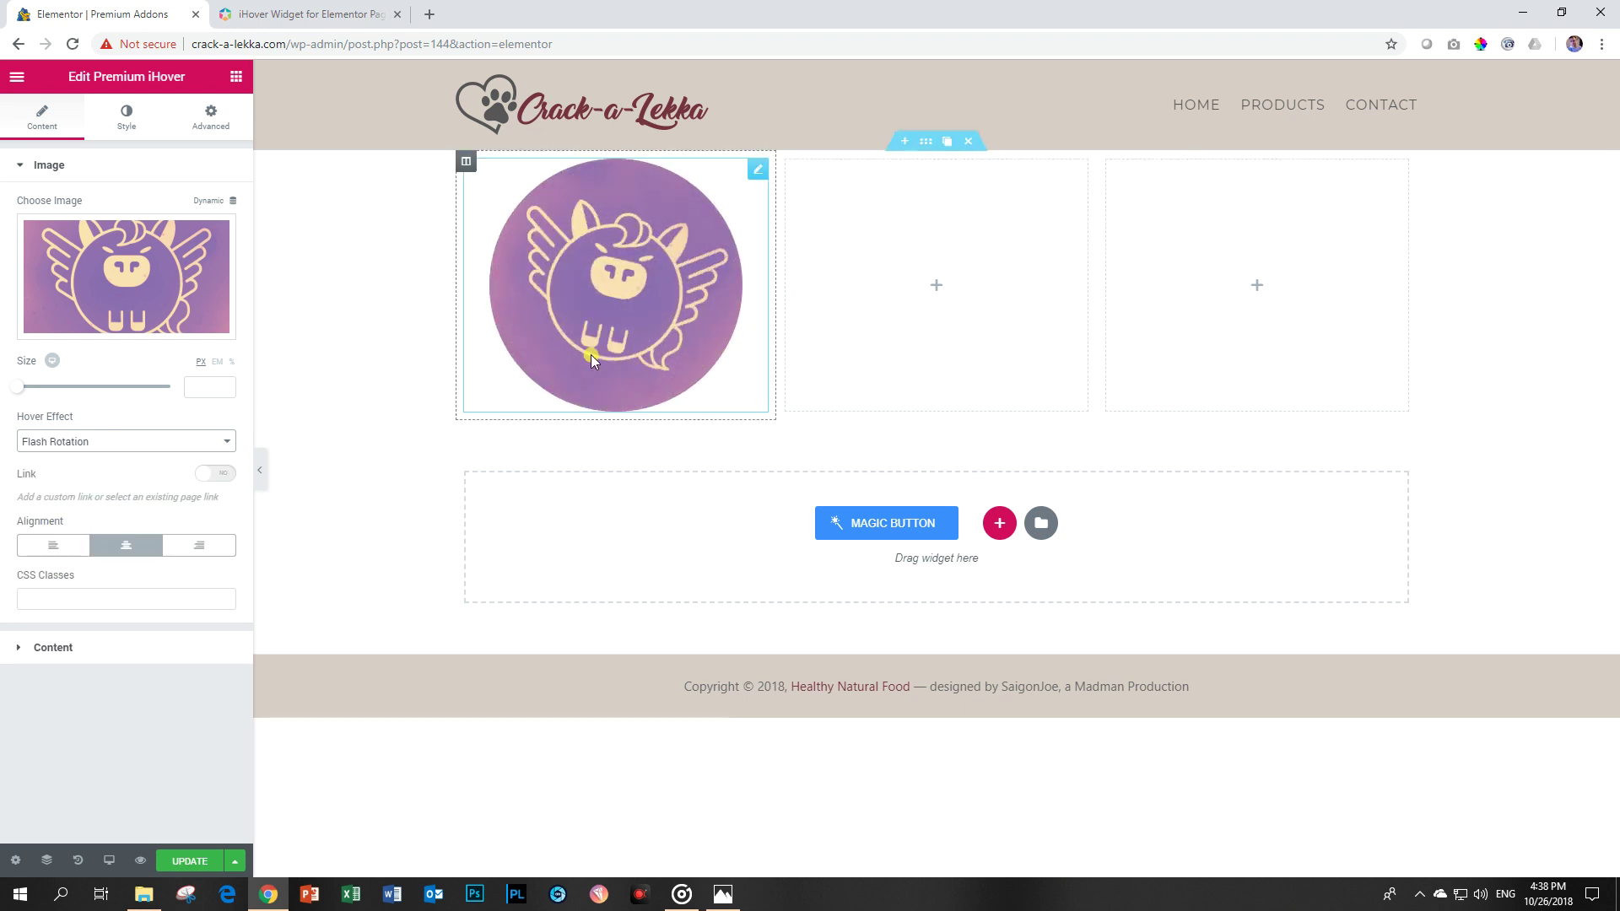
{"action": "left_click", "coordinate": [95, 446]}
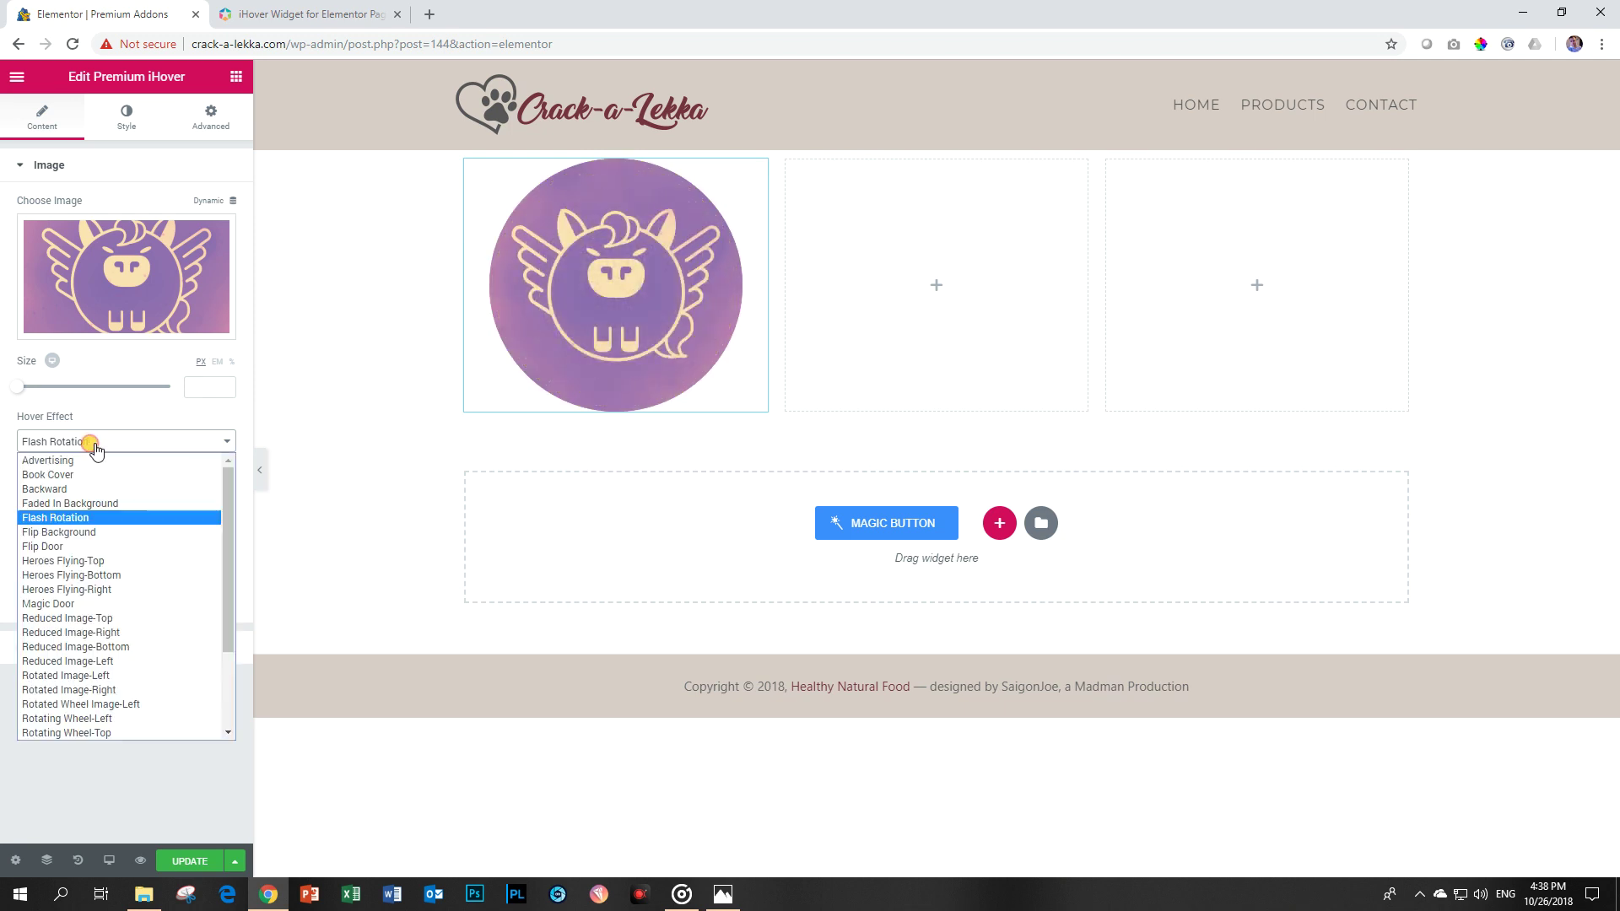
{"action": "left_click", "coordinate": [67, 532]}
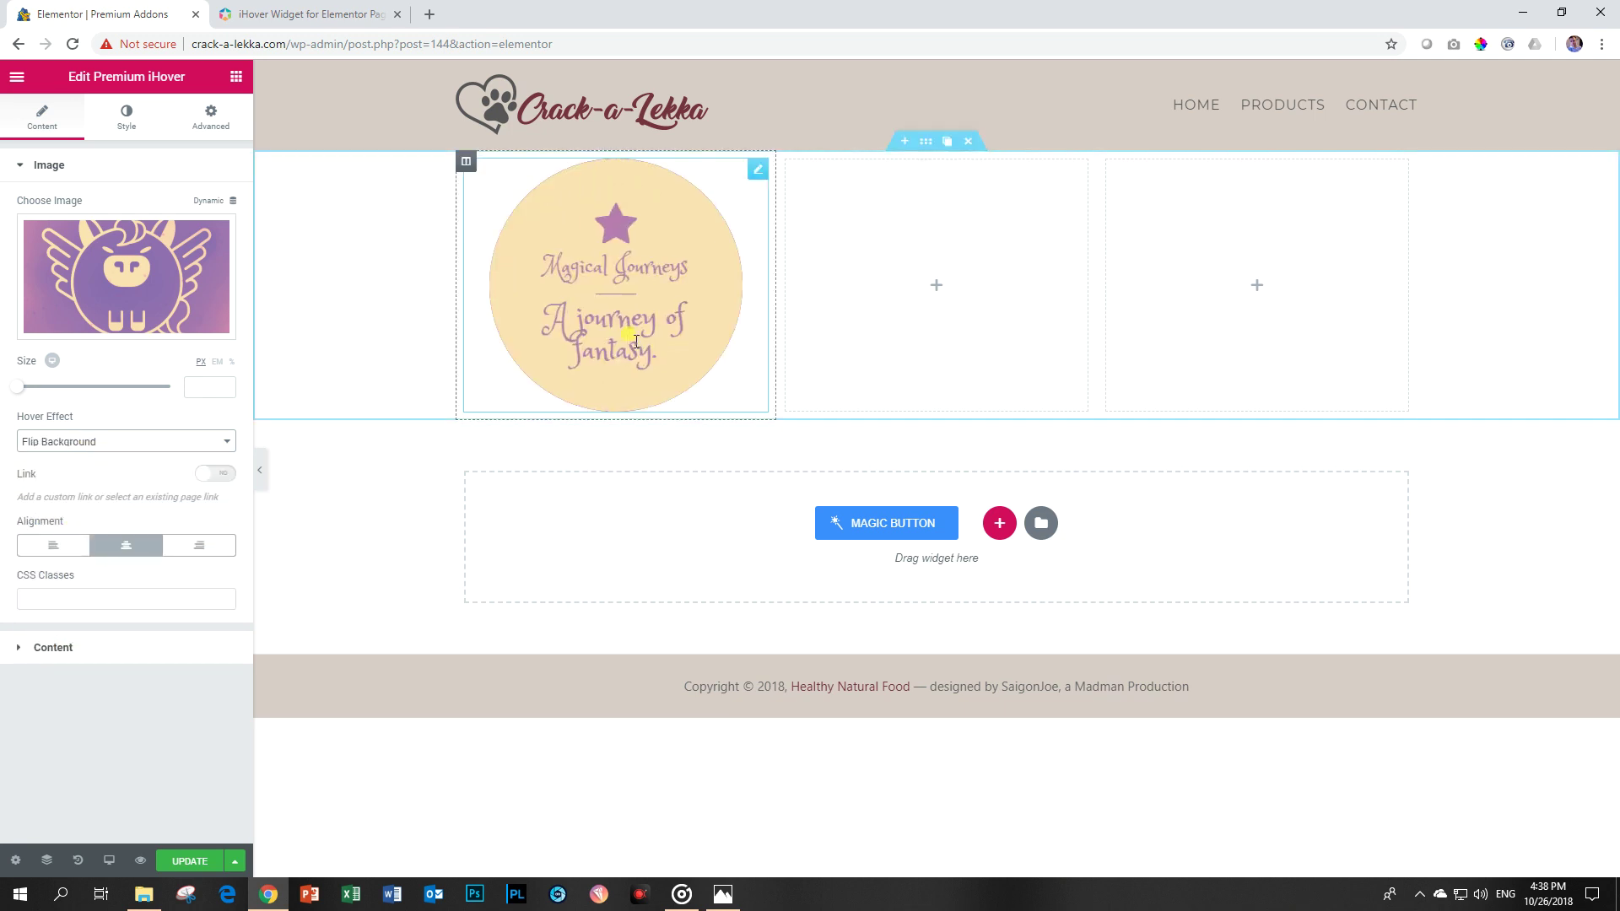
{"action": "left_click", "coordinate": [130, 445]}
{"action": "left_click", "coordinate": [72, 547]}
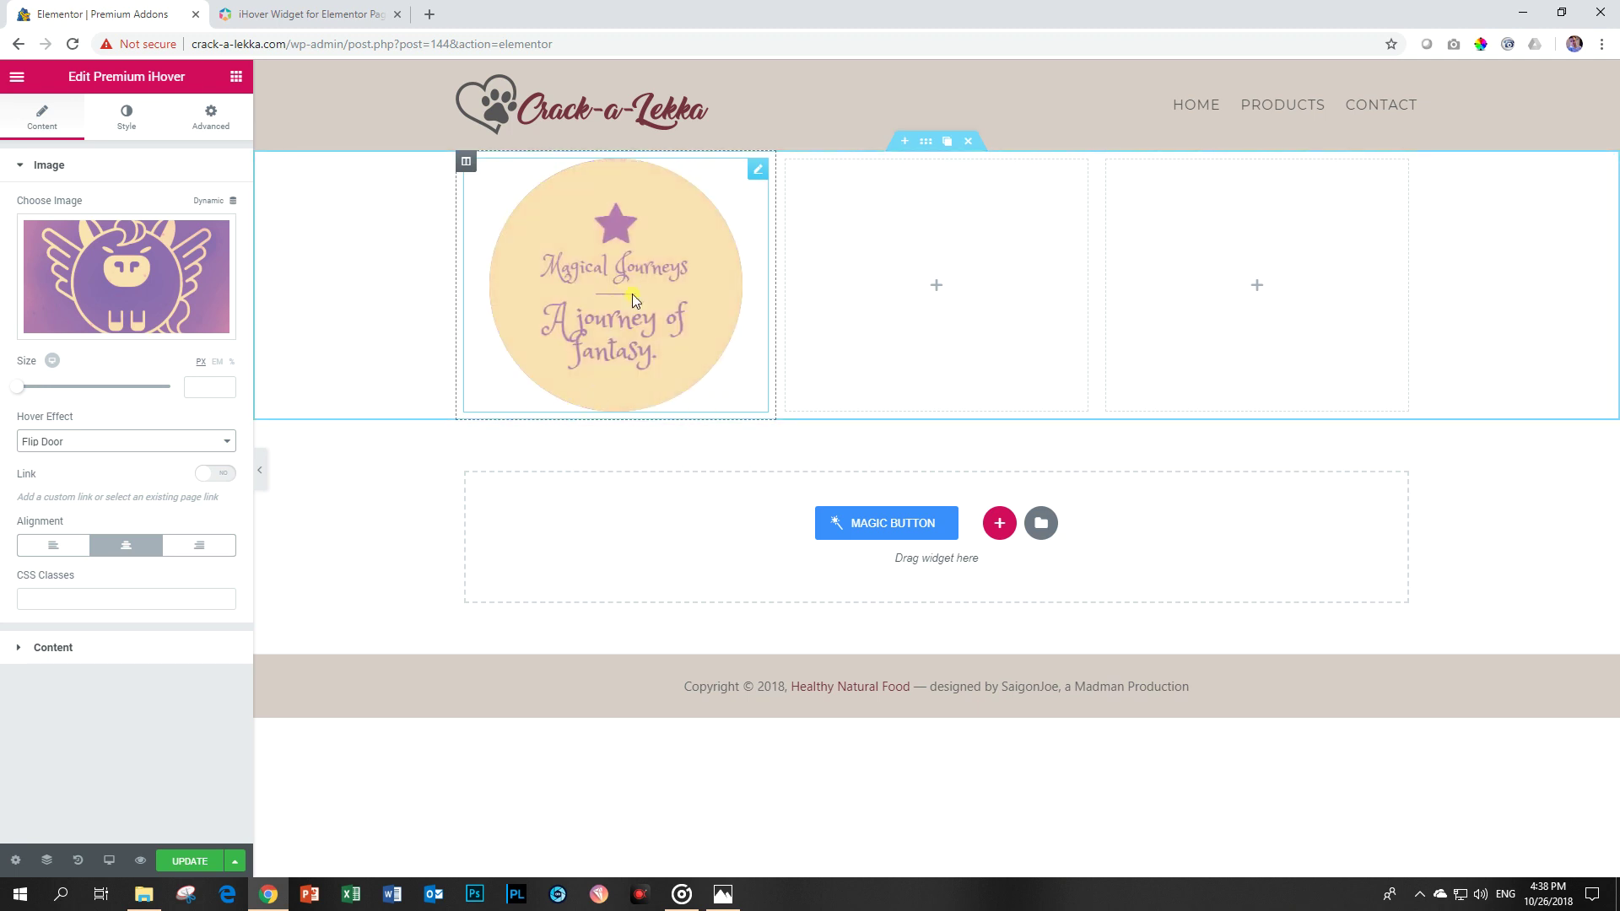
{"action": "right_click", "coordinate": [633, 293]}
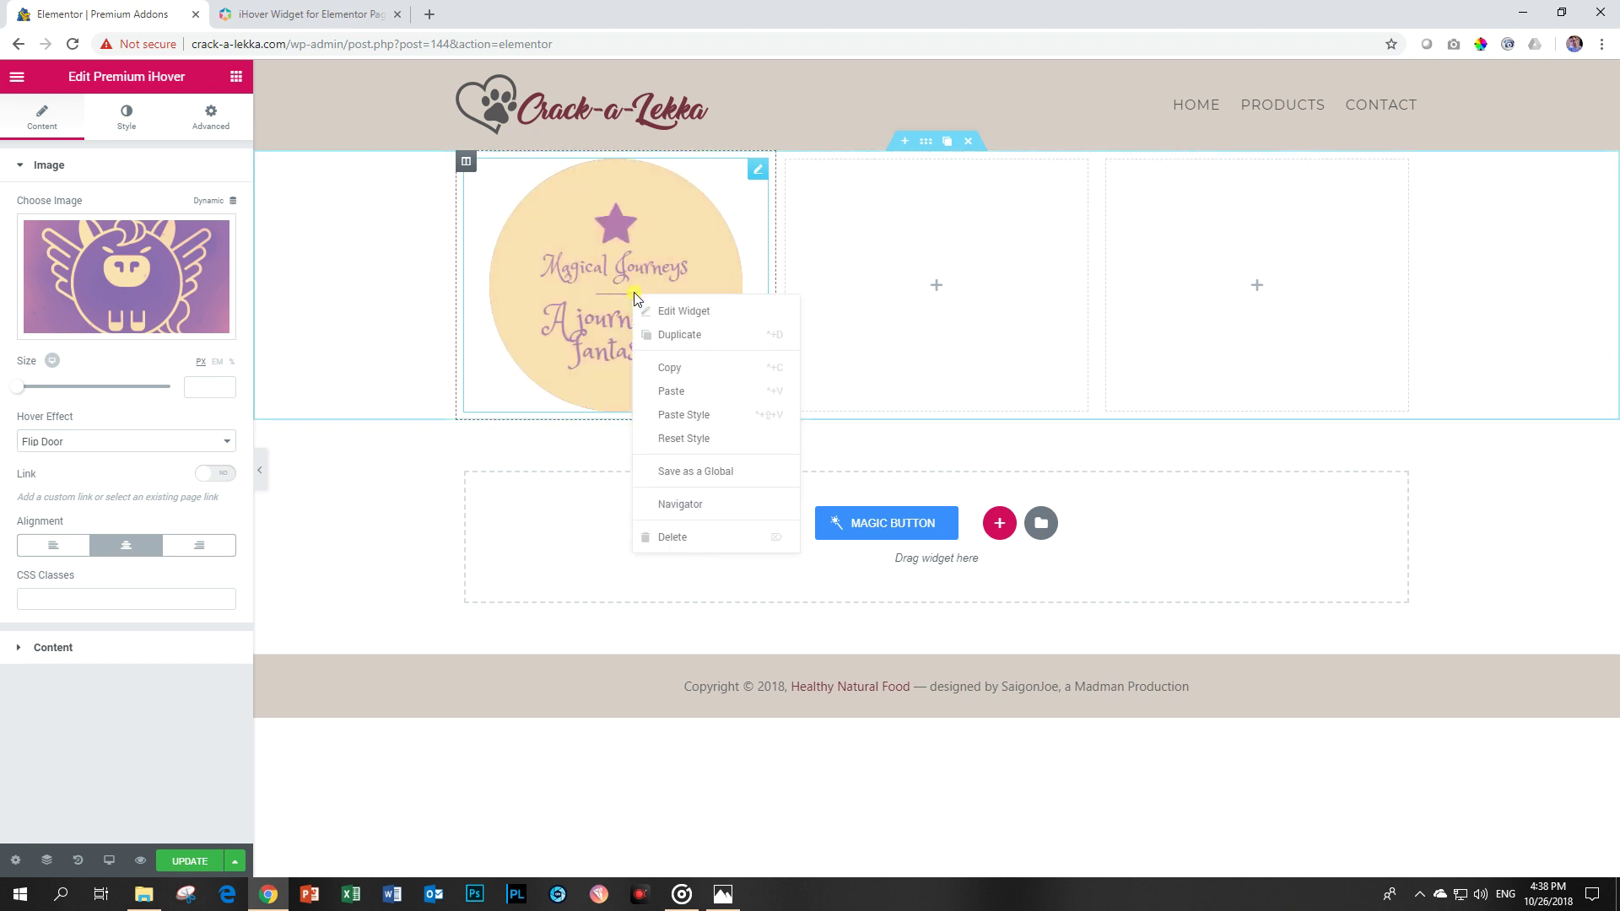
Copy the iHover widget and paste it into the middle and third columns.
{"action": "left_click", "coordinate": [662, 371]}
{"action": "right_click", "coordinate": [928, 282]}
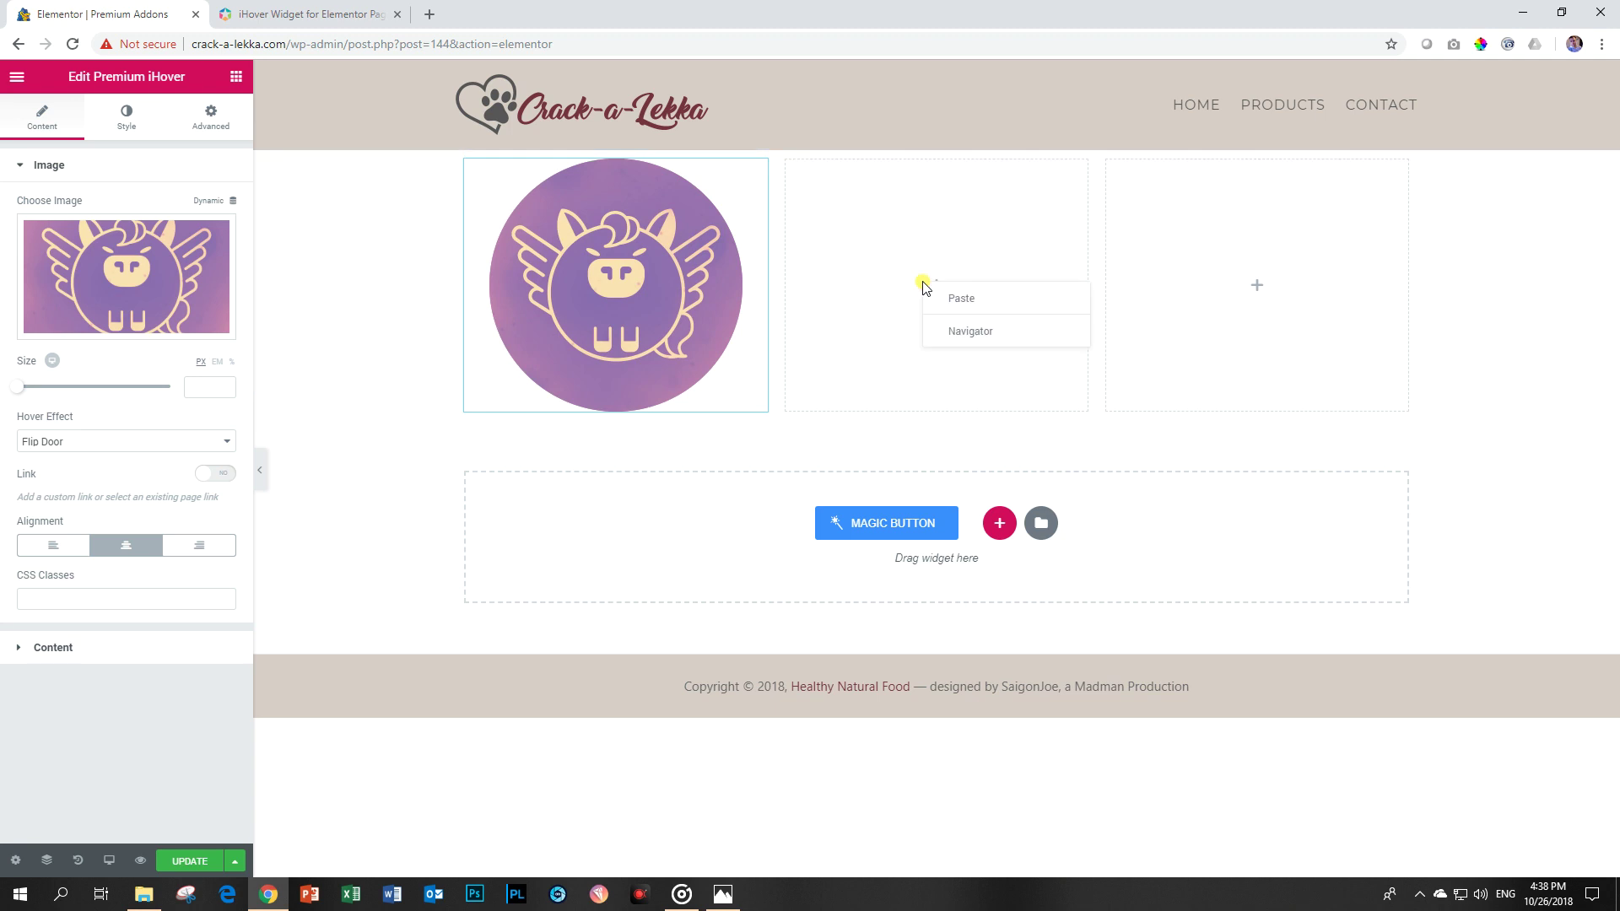
{"action": "left_click", "coordinate": [951, 300]}
{"action": "right_click", "coordinate": [1252, 289]}
{"action": "left_click", "coordinate": [1255, 295]}
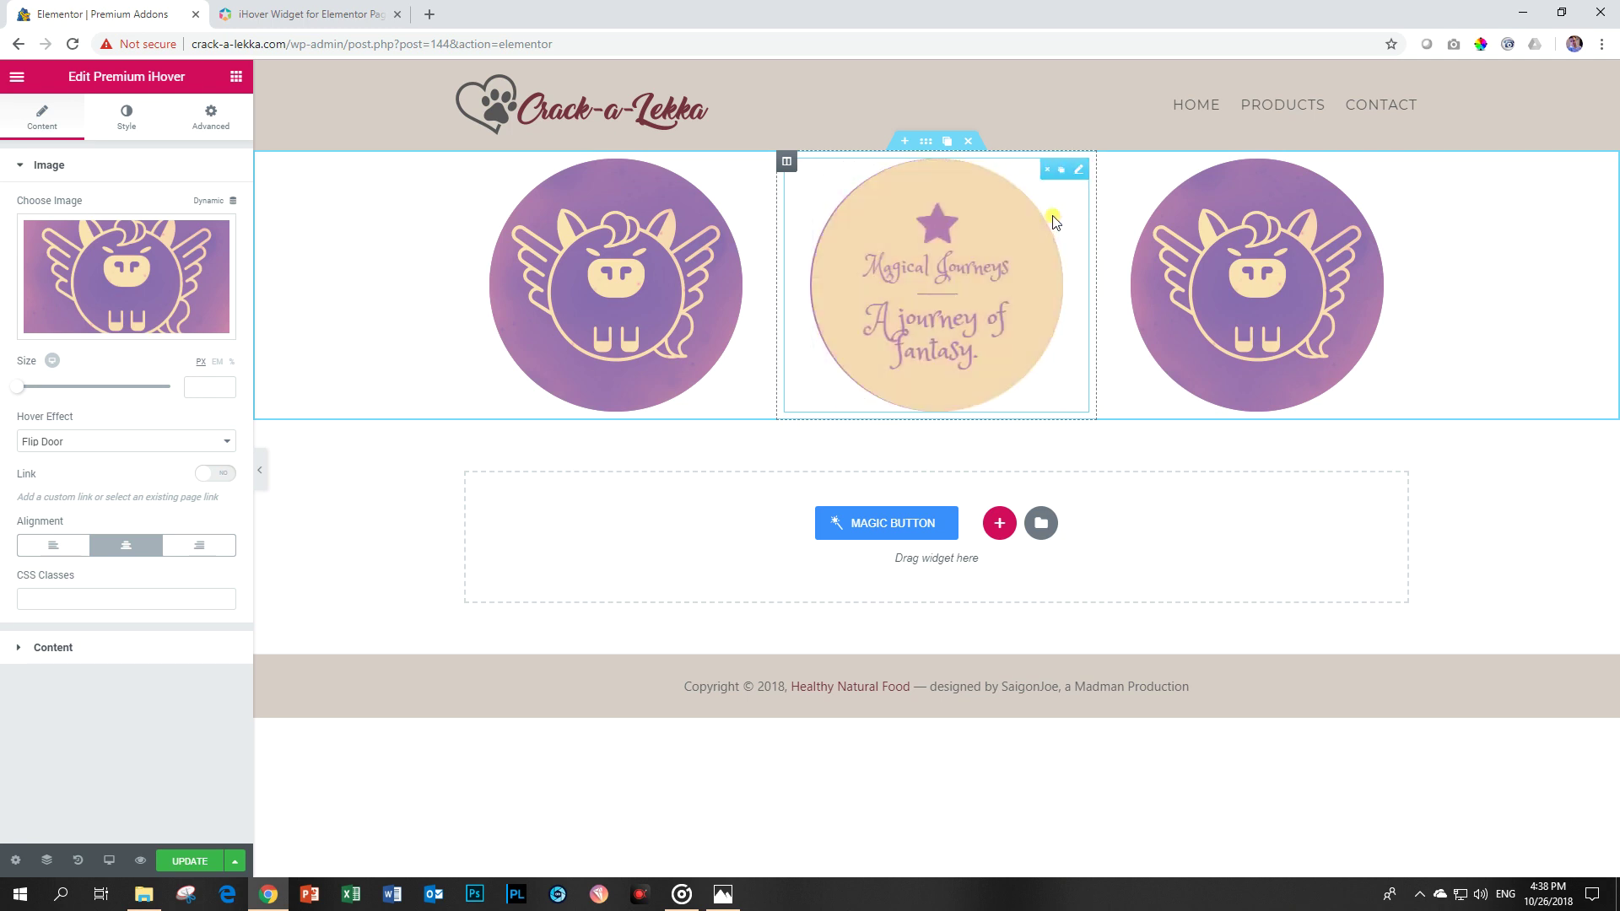
Replace the middle widget's image with the Fantasy-Land-02 unicorn.
{"action": "left_click", "coordinate": [127, 279]}
{"action": "left_click", "coordinate": [227, 265]}
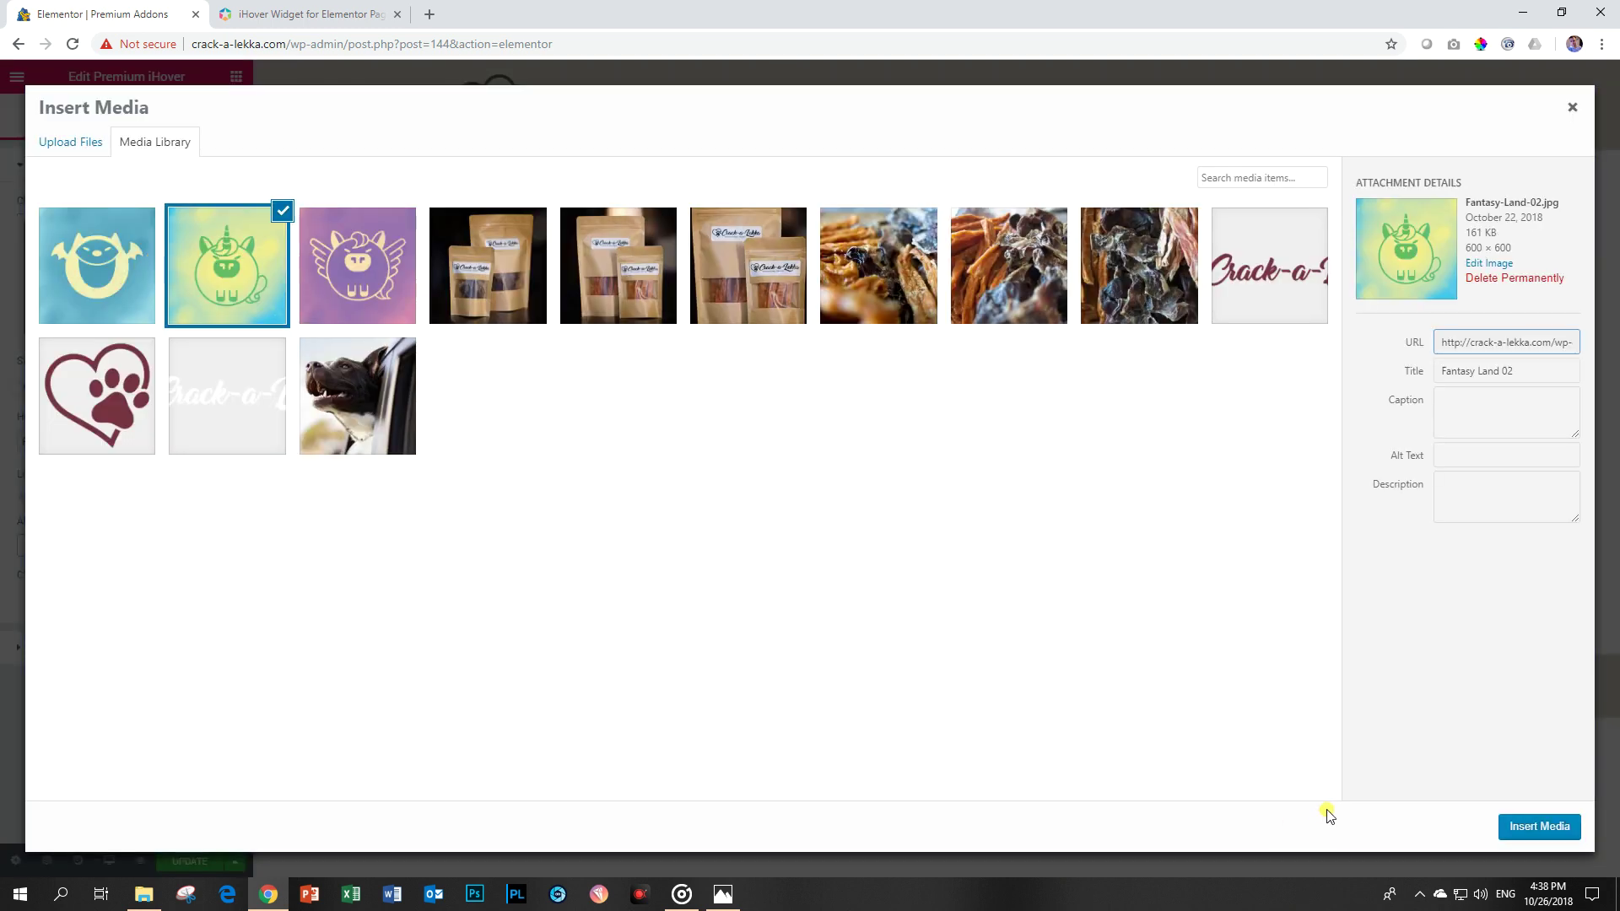
{"action": "left_click", "coordinate": [1518, 825]}
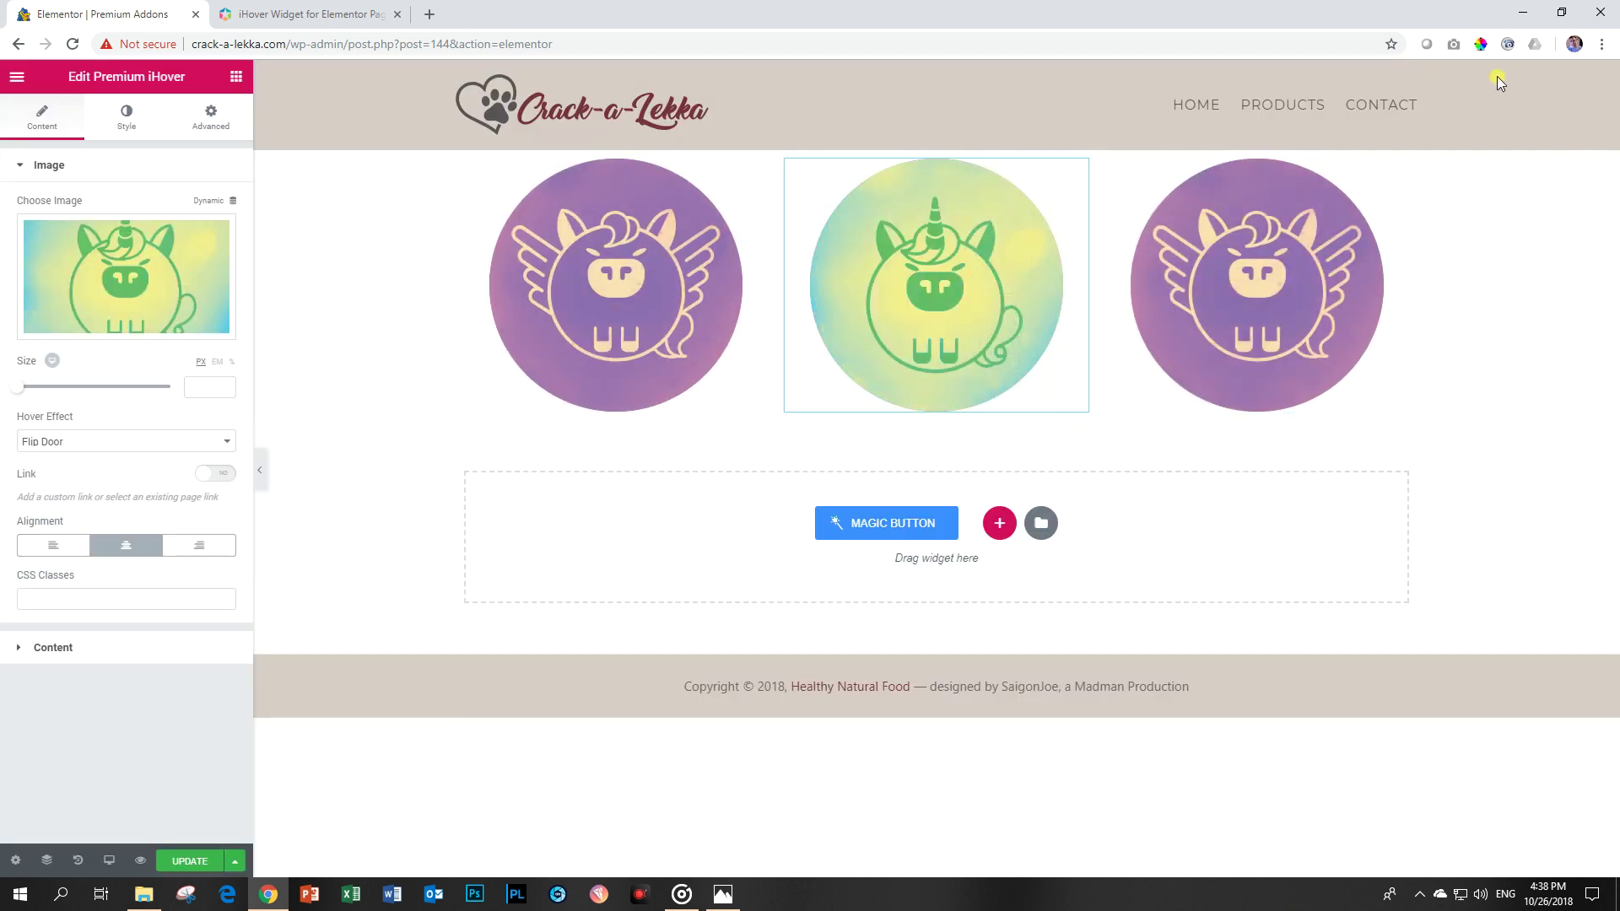
{"action": "left_click", "coordinate": [1476, 44]}
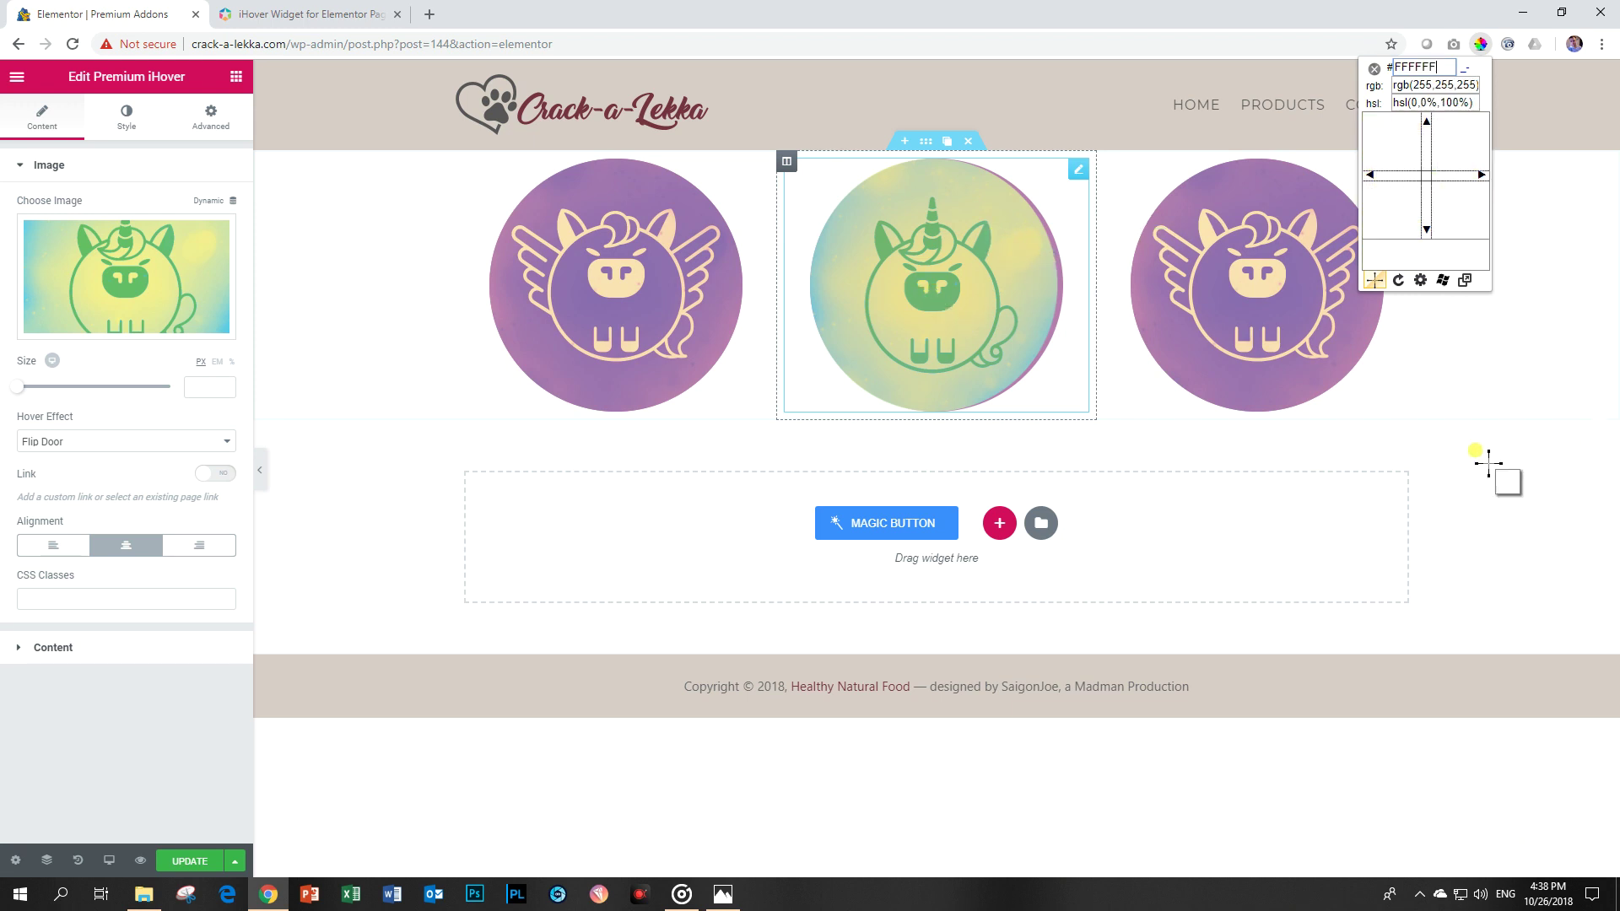
Sample pale yellow #e6df92 from the unicorn and apply it as the container overlay colour.
{"action": "left_click", "coordinate": [1024, 248]}
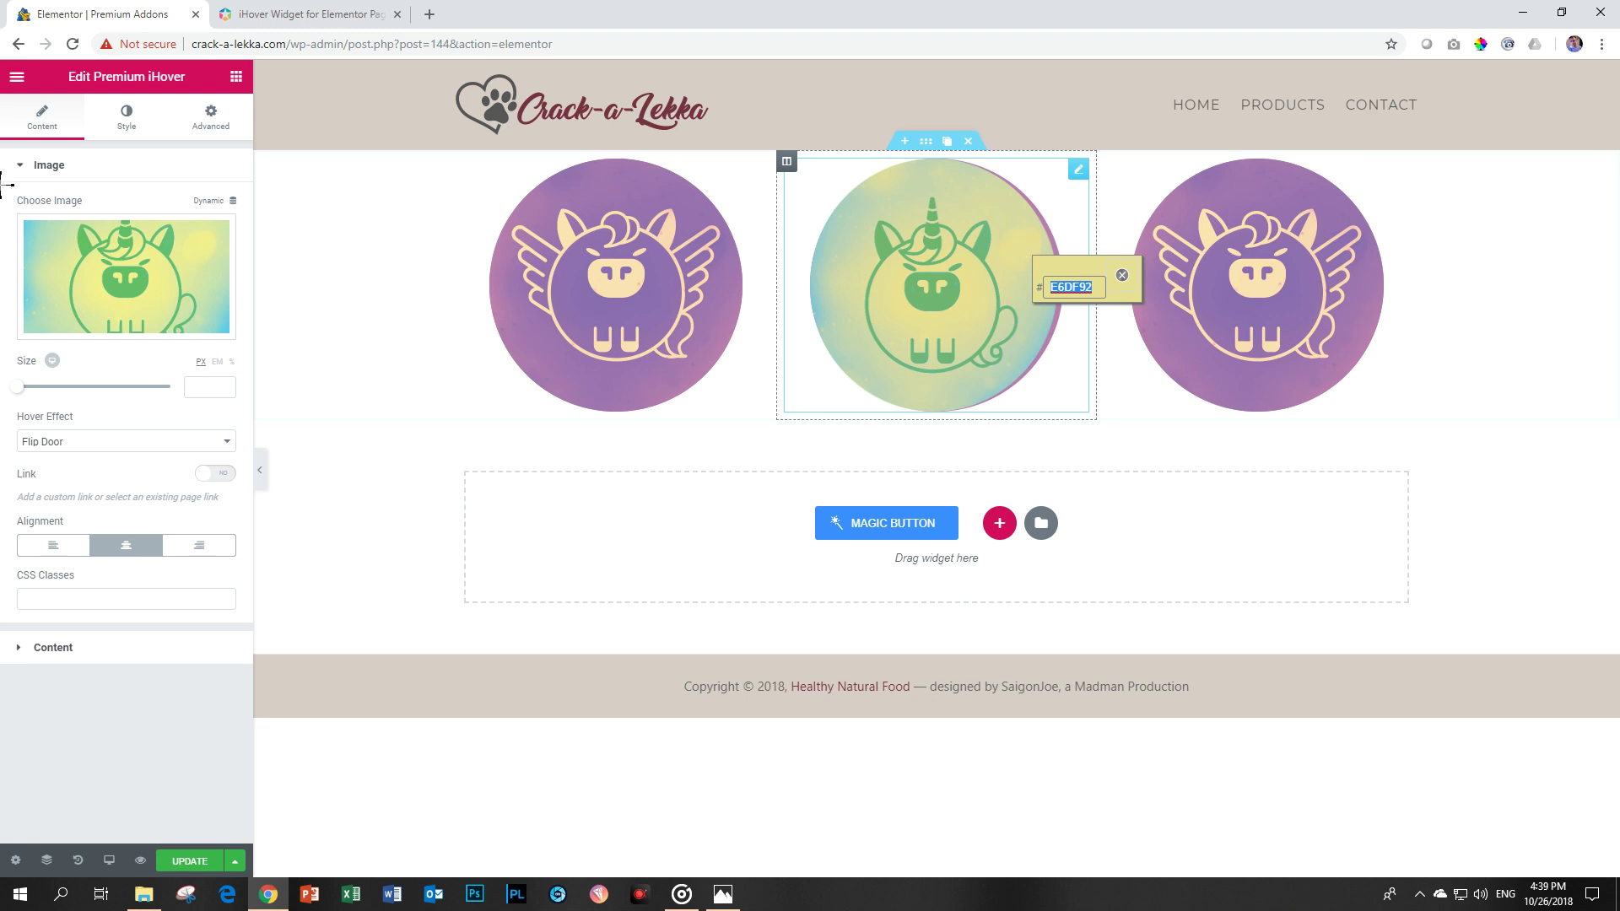
{"action": "key", "text": "ctrl+c"}
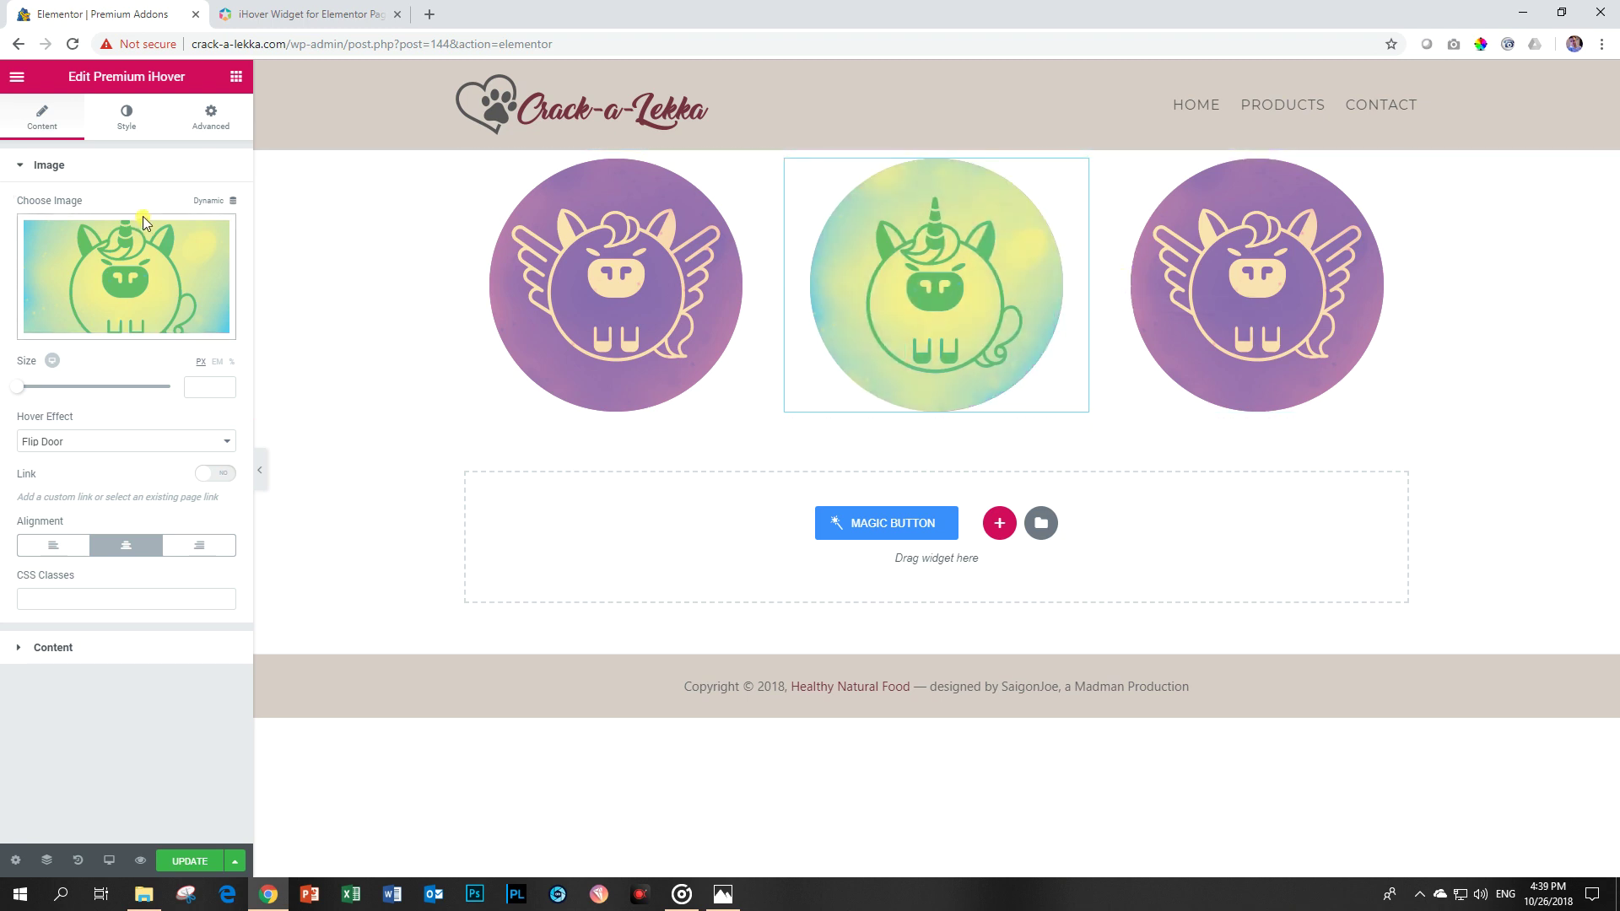
{"action": "left_click", "coordinate": [127, 117]}
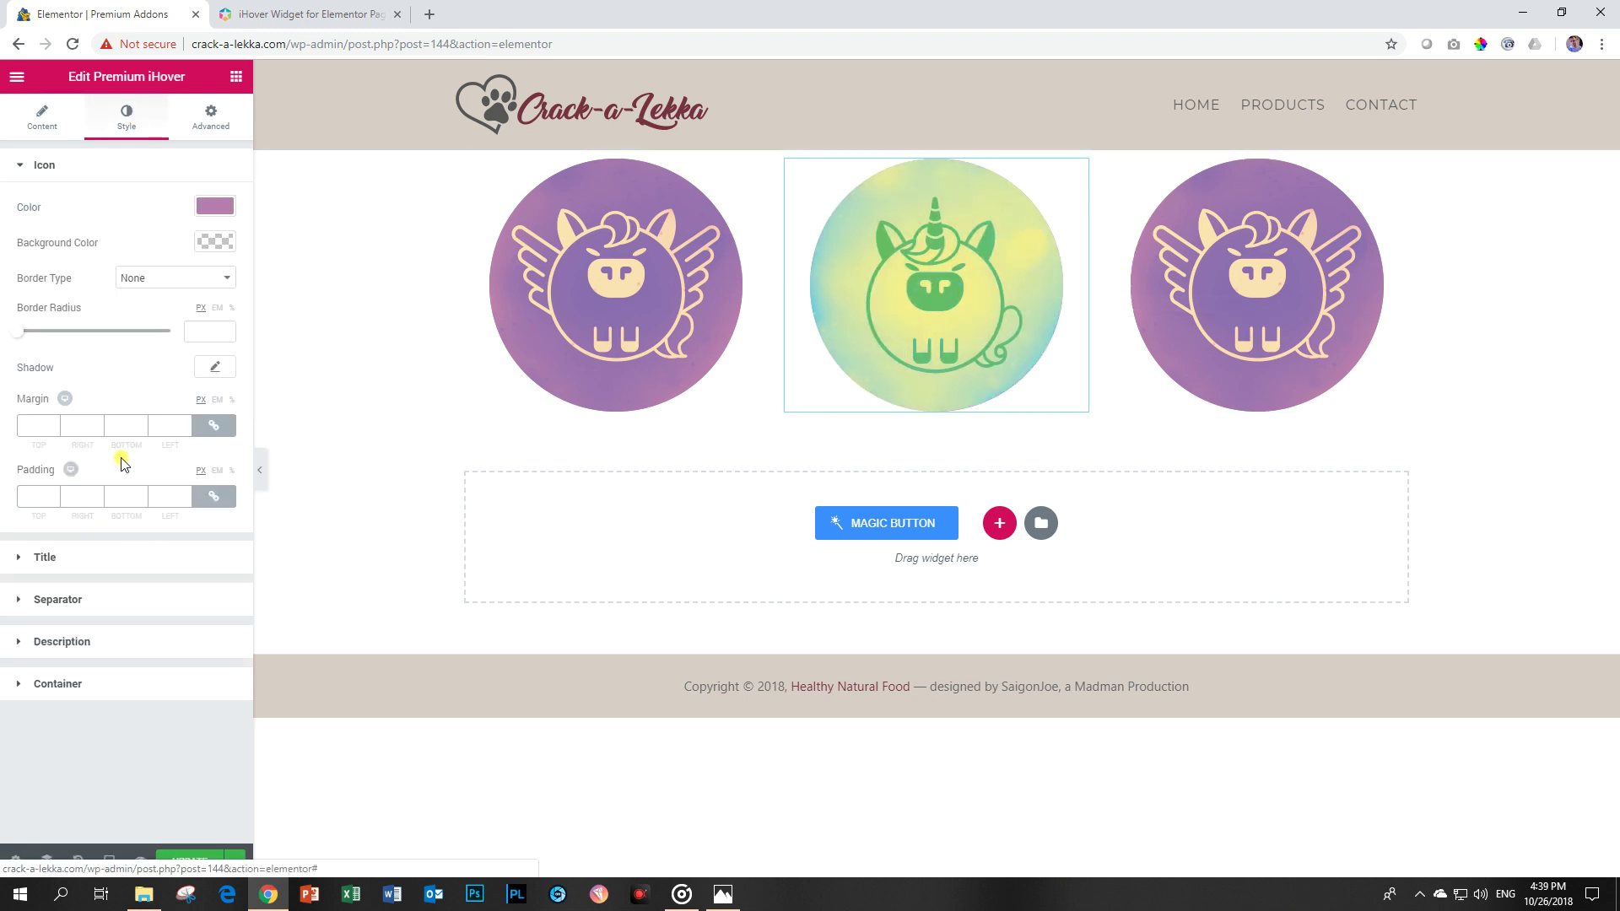
{"action": "left_click", "coordinate": [73, 682]}
{"action": "left_click", "coordinate": [218, 378]}
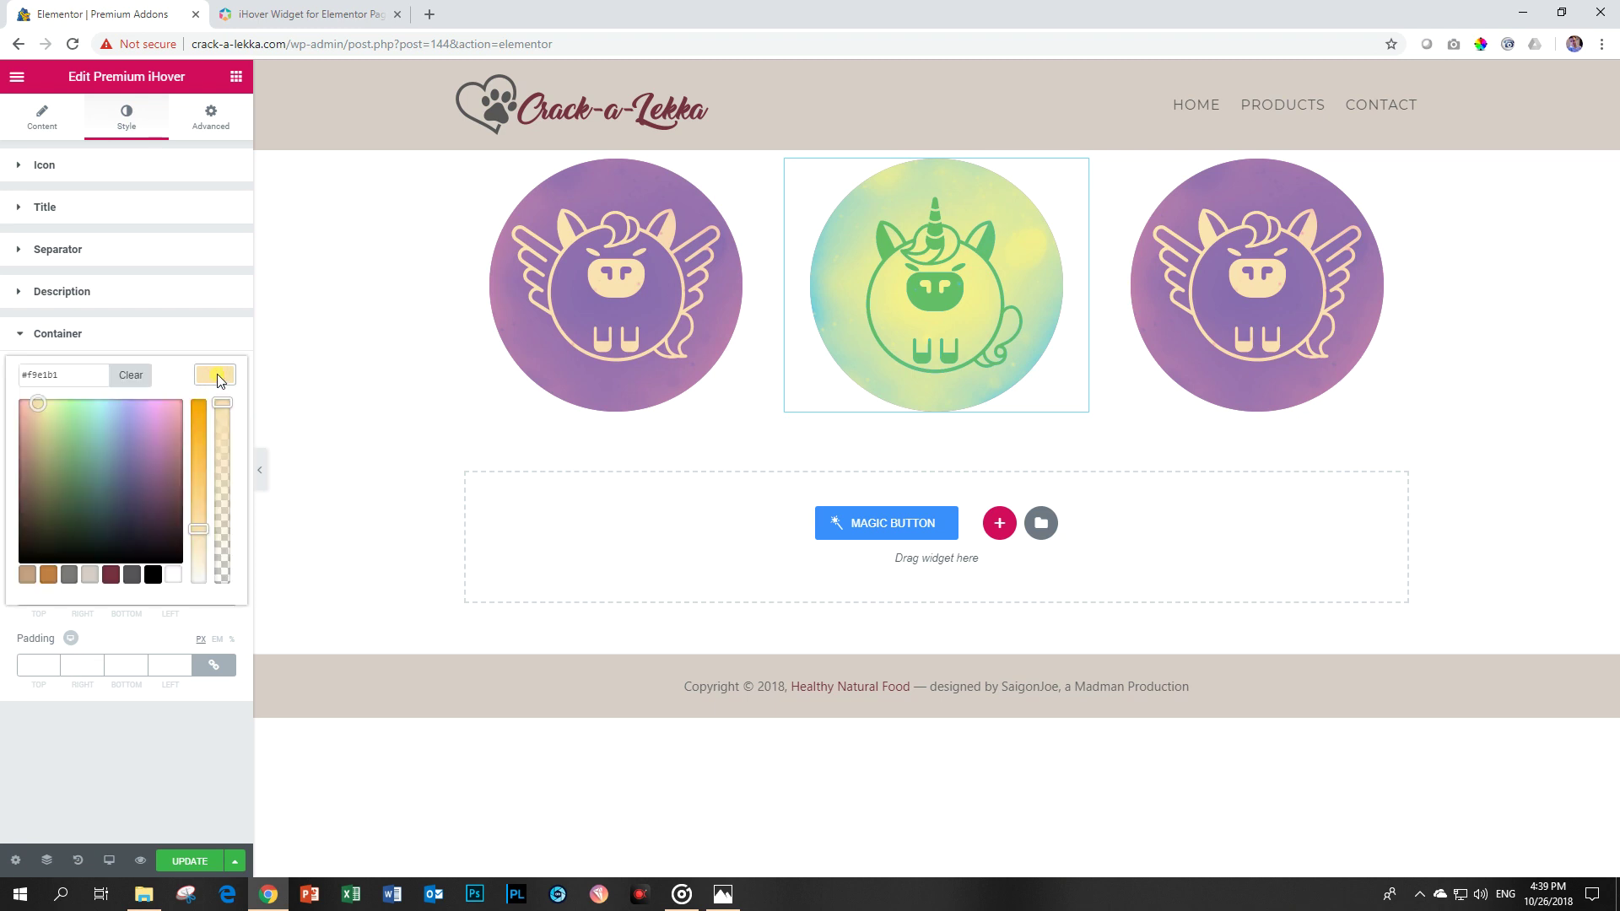
{"action": "left_click", "coordinate": [207, 412]}
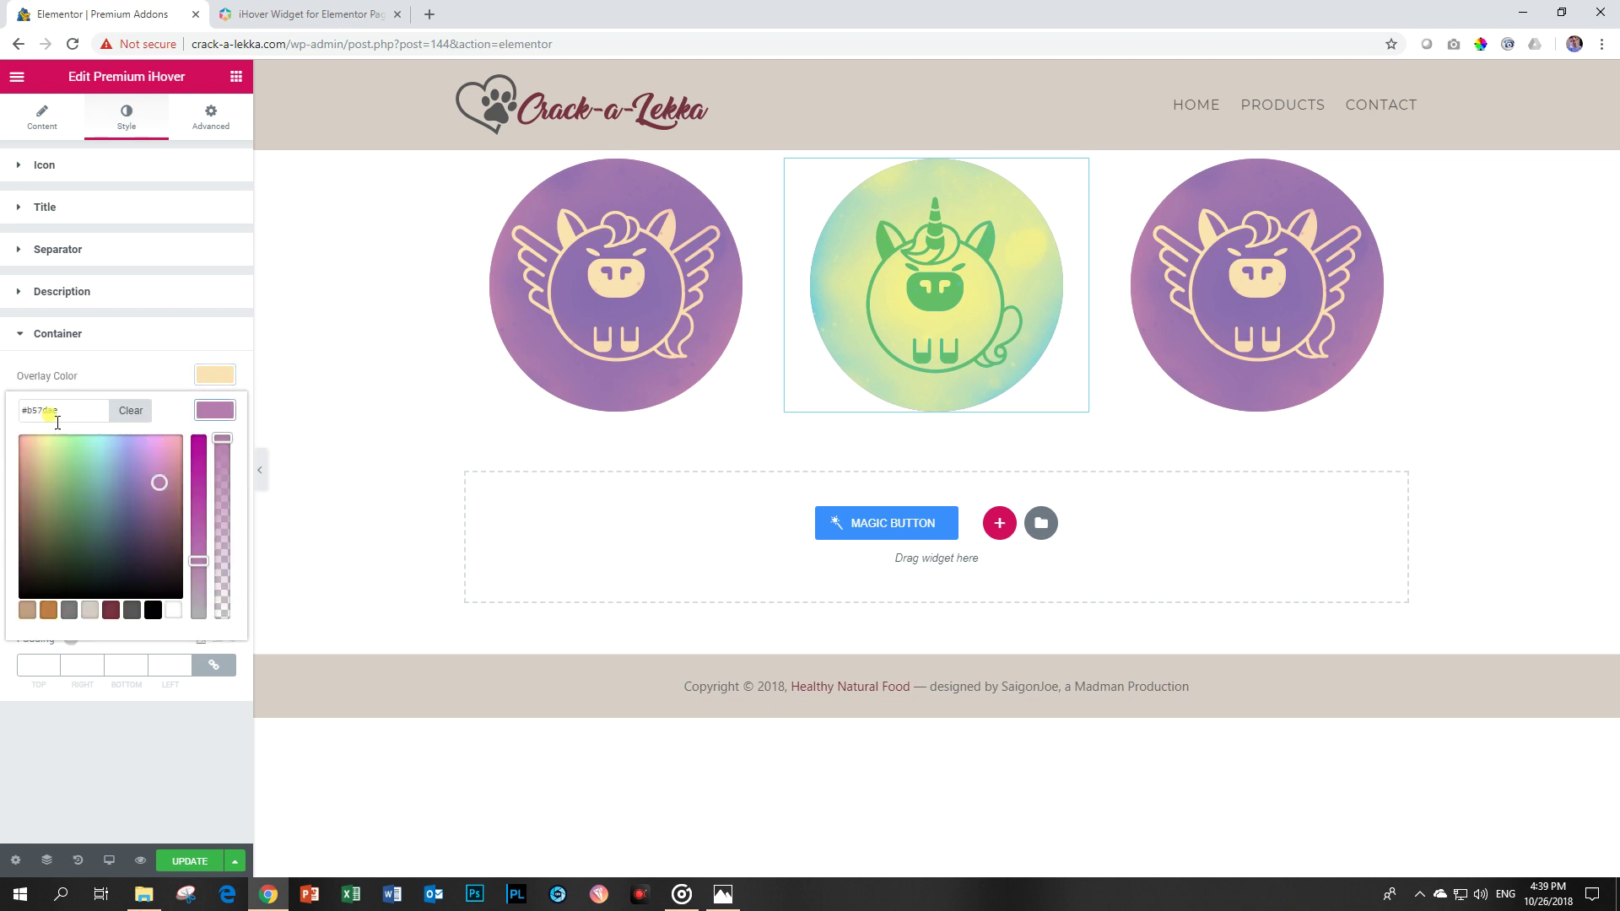
{"action": "left_click_drag", "start_coordinate": [57, 411], "coordinate": [15, 411]}
{"action": "key", "text": "ctrl+v"}
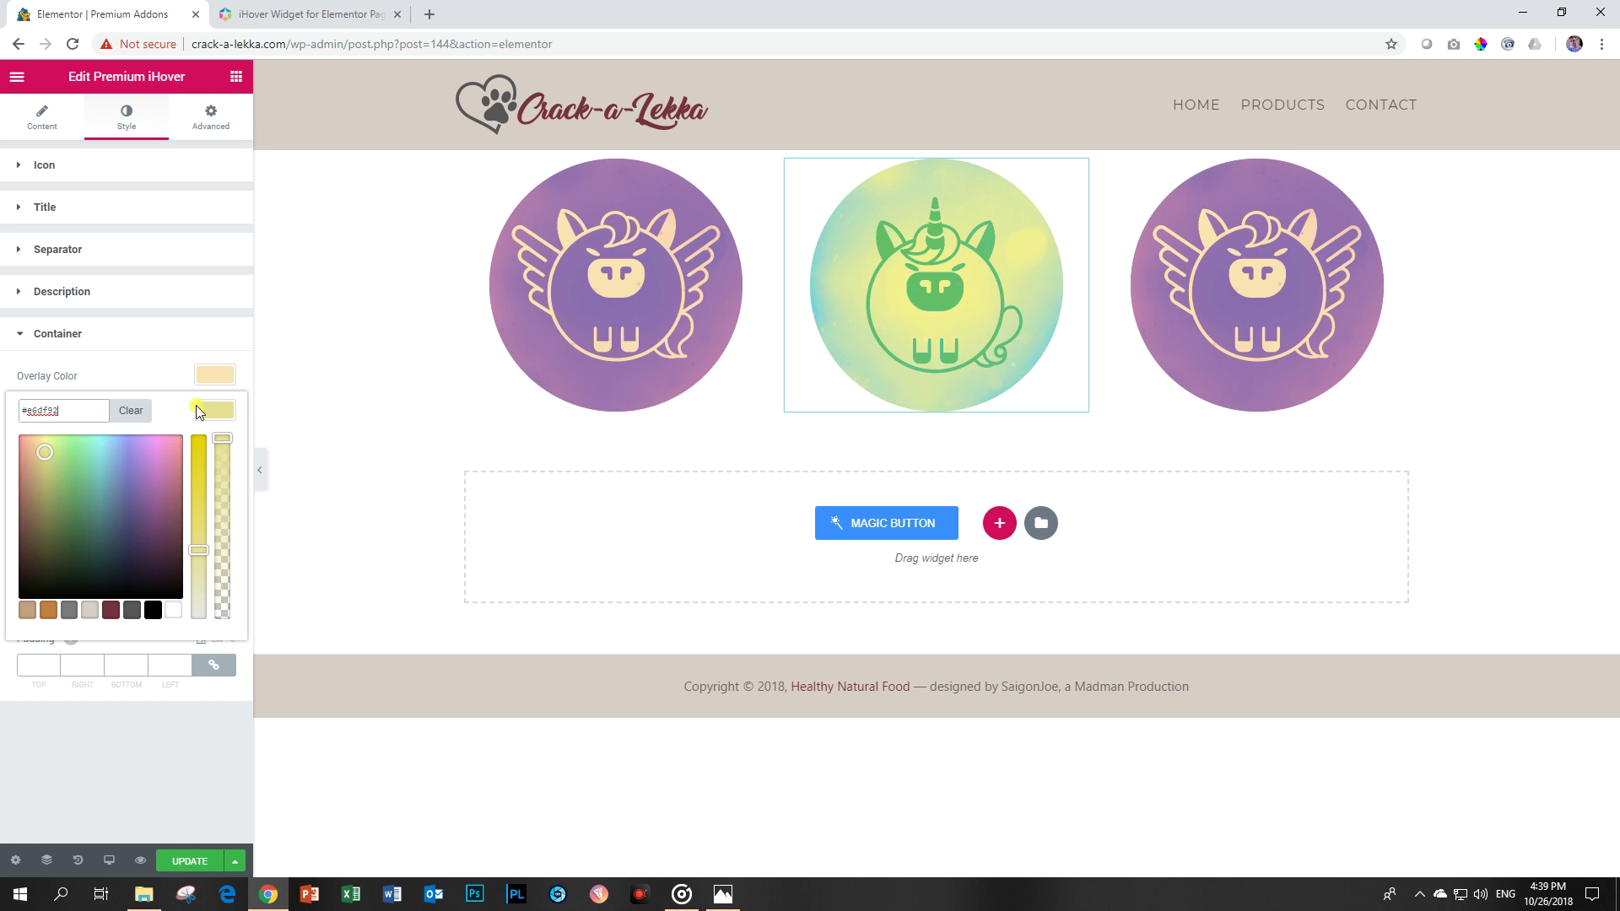
{"action": "left_click_drag", "start_coordinate": [200, 550], "coordinate": [210, 455]}
{"action": "left_click", "coordinate": [214, 374]}
{"action": "left_click", "coordinate": [214, 374]}
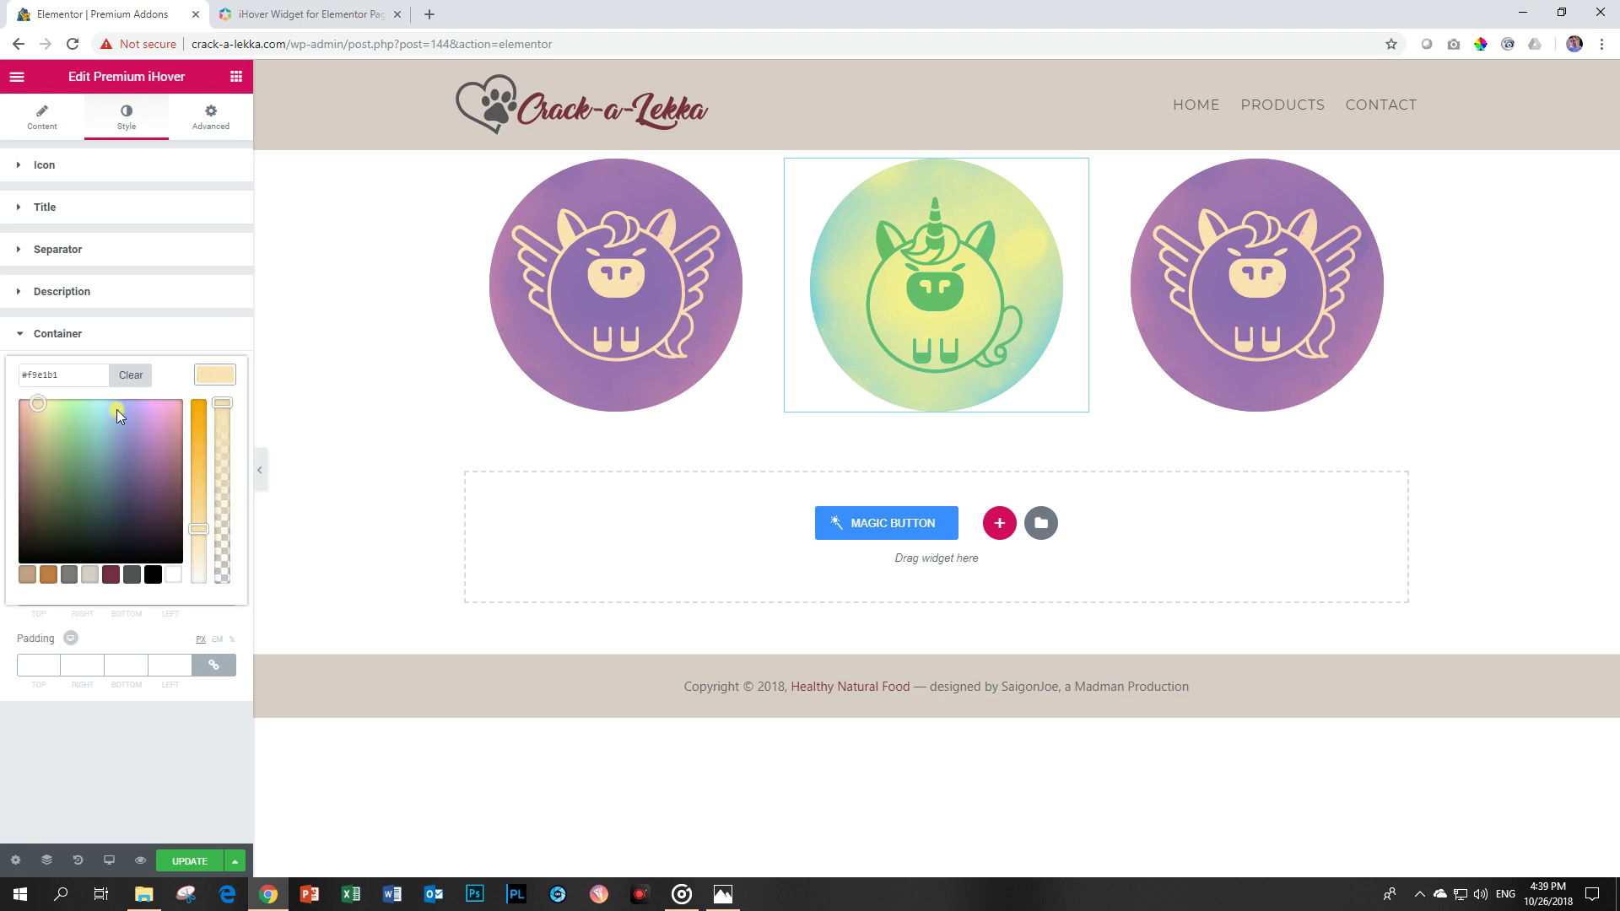
{"action": "left_click_drag", "start_coordinate": [80, 374], "coordinate": [23, 369]}
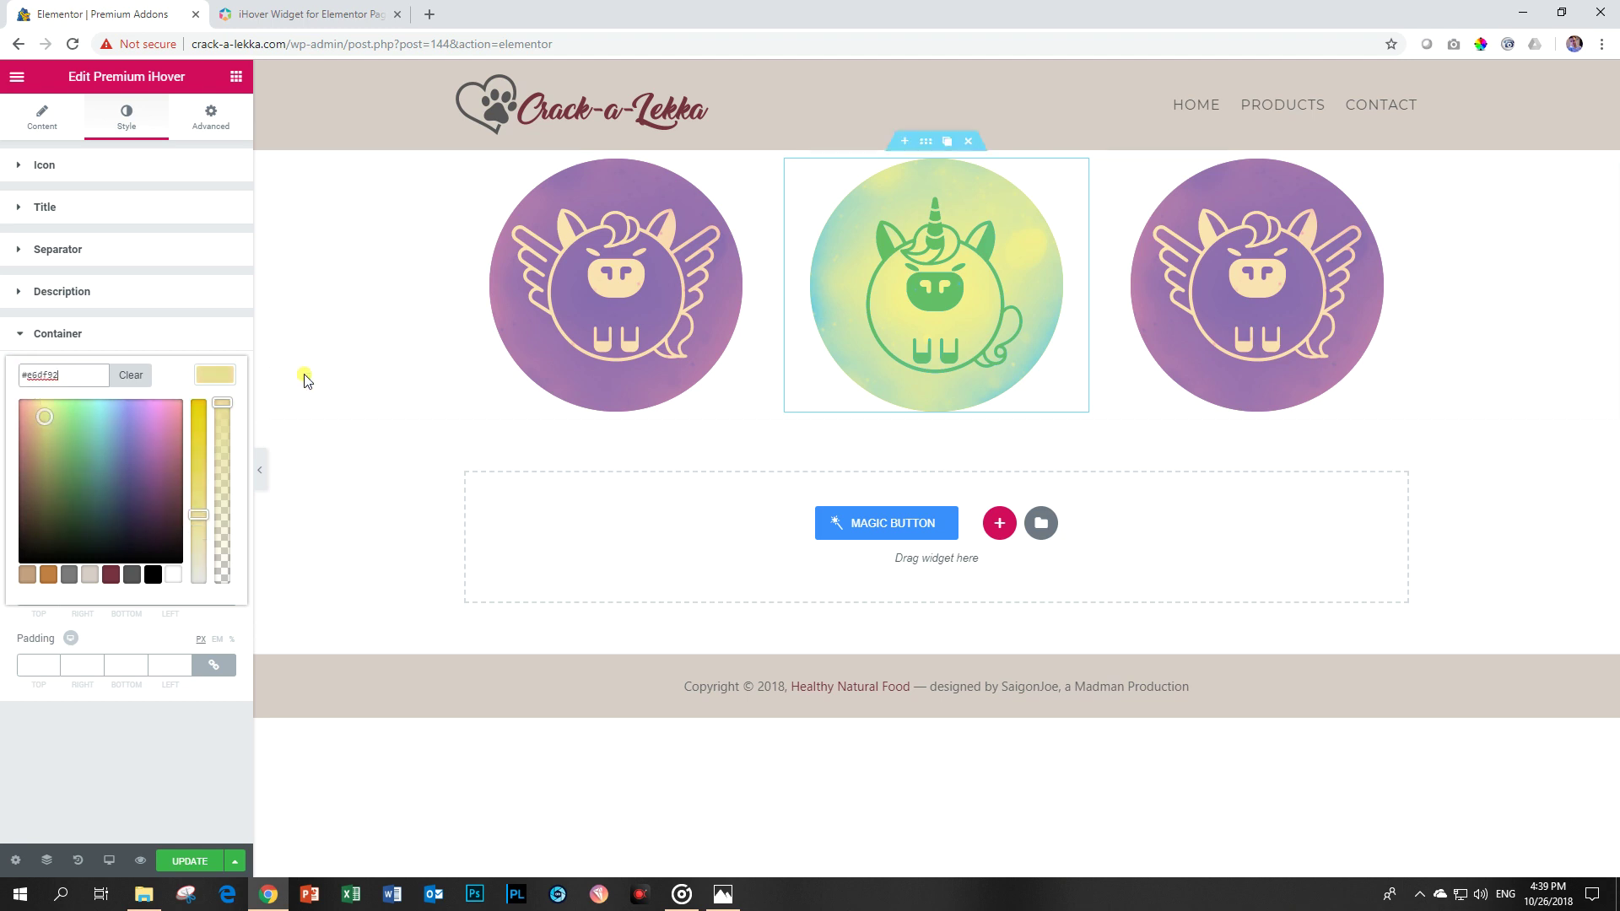
{"action": "left_click", "coordinate": [224, 373]}
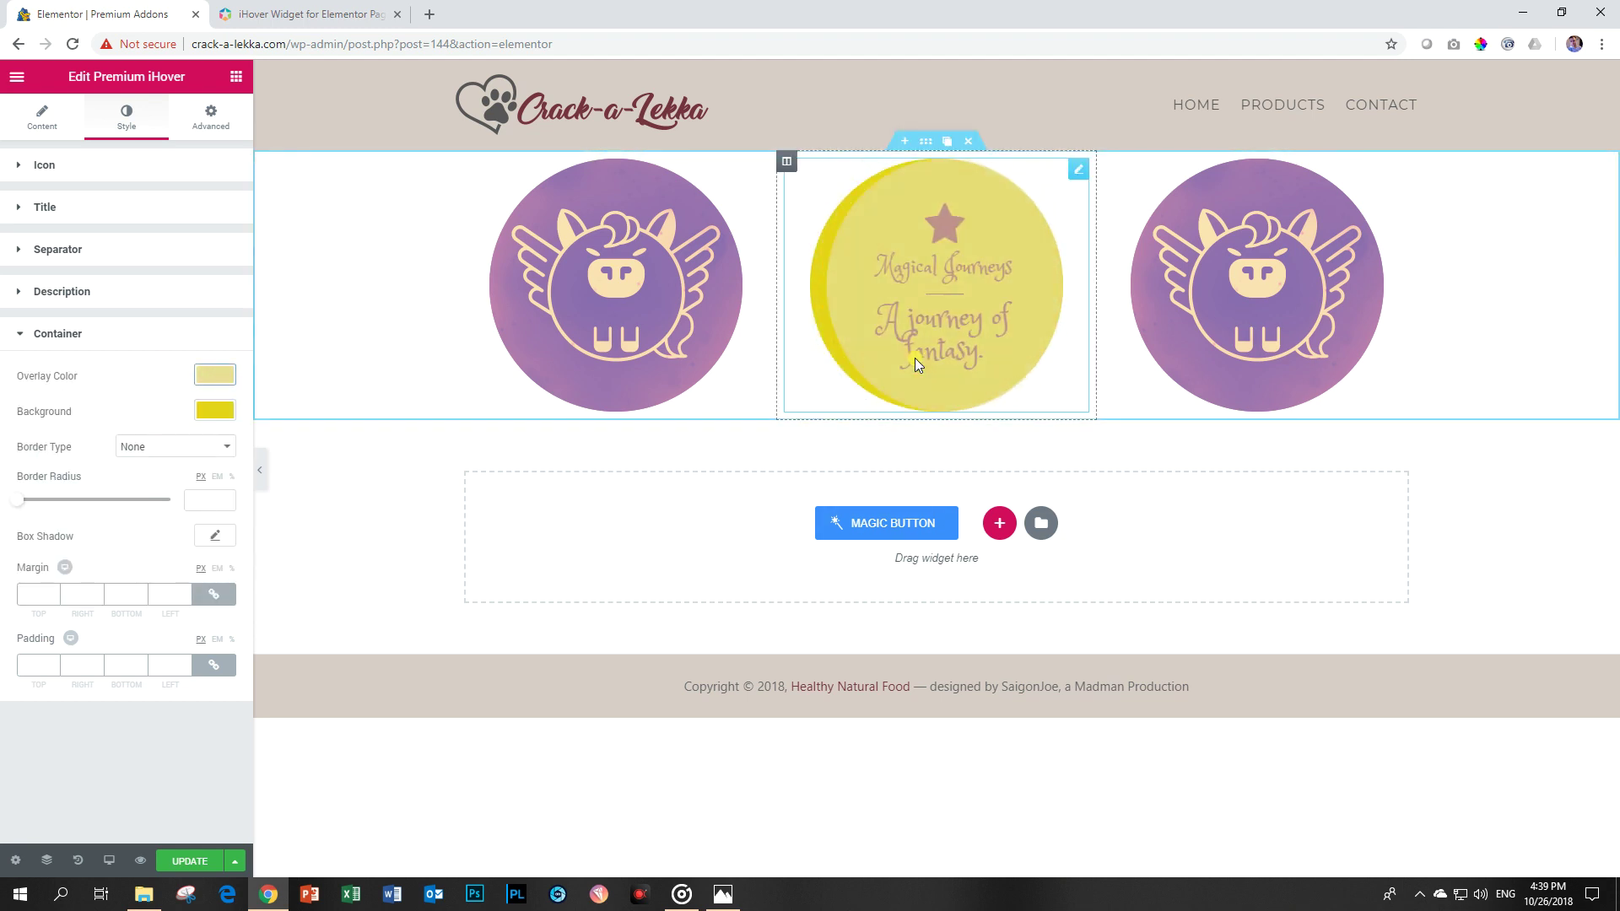
Sample green #64be67 from the unicorn and set it as the container background.
{"action": "left_click", "coordinate": [1480, 47]}
{"action": "left_click", "coordinate": [1434, 66]}
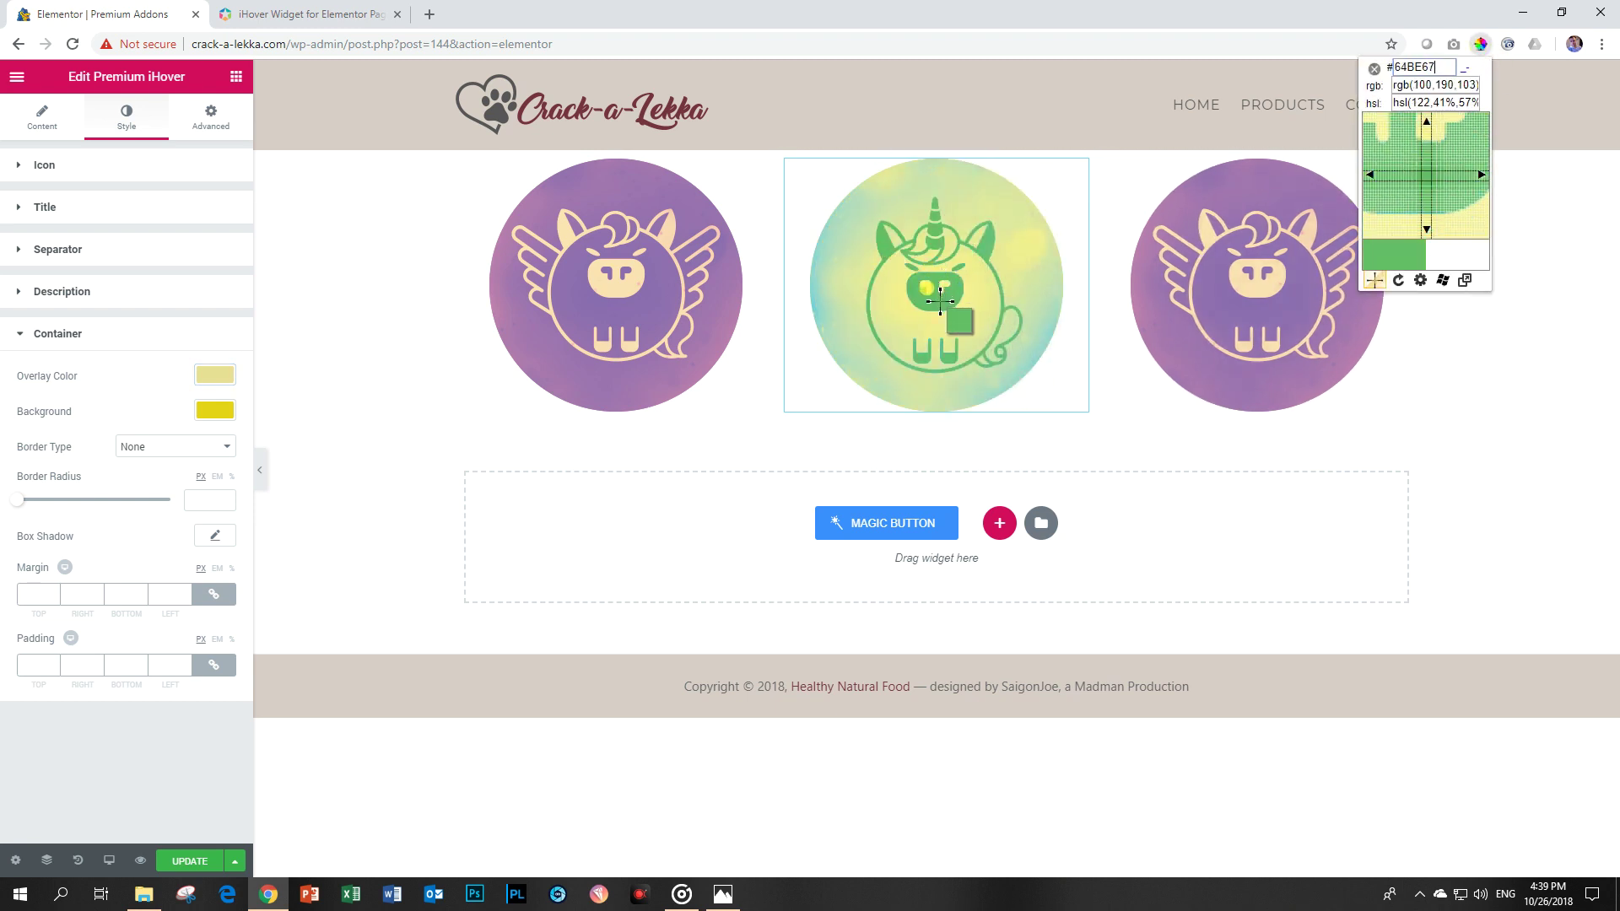
{"action": "left_click", "coordinate": [940, 301]}
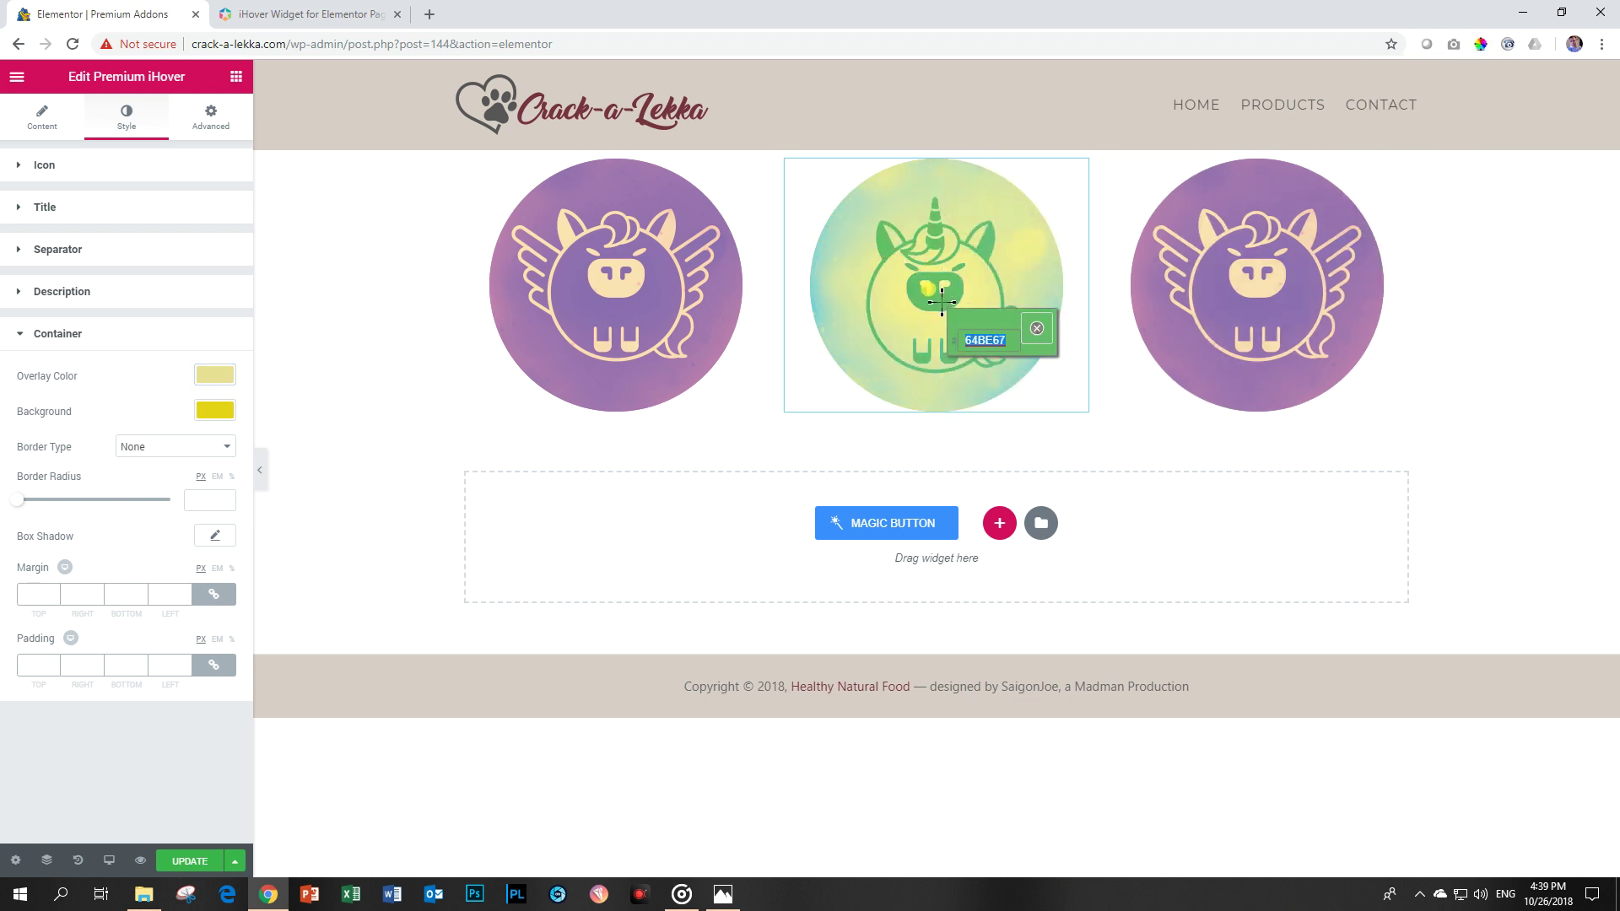
{"action": "left_click", "coordinate": [1037, 328]}
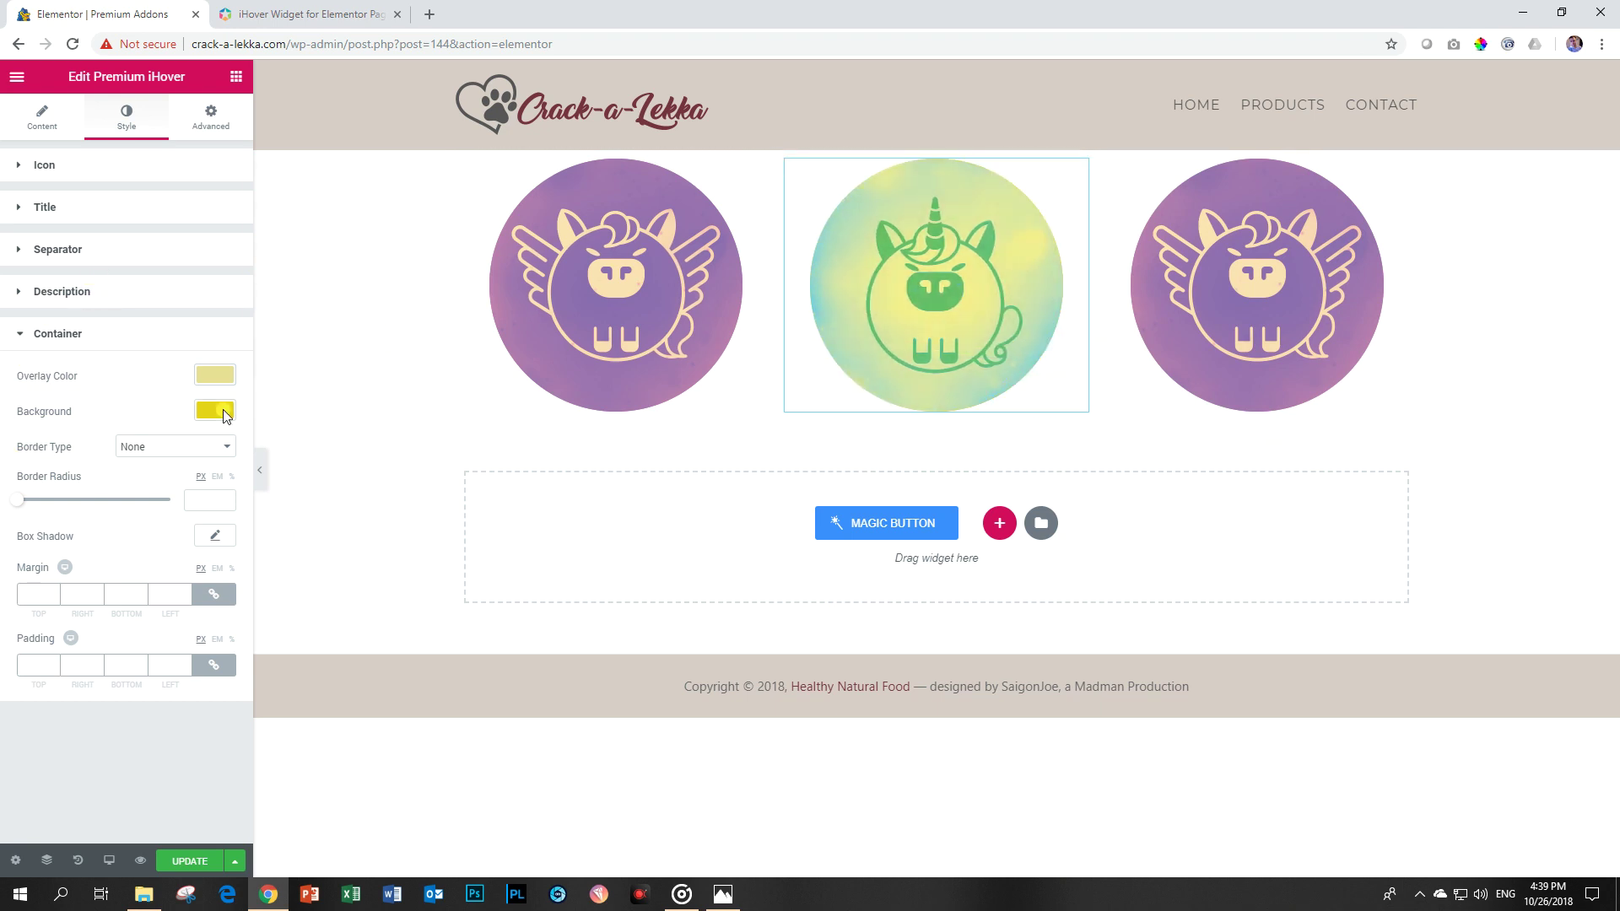
{"action": "left_click", "coordinate": [215, 410]}
{"action": "left_click_drag", "start_coordinate": [82, 419], "coordinate": [27, 406]}
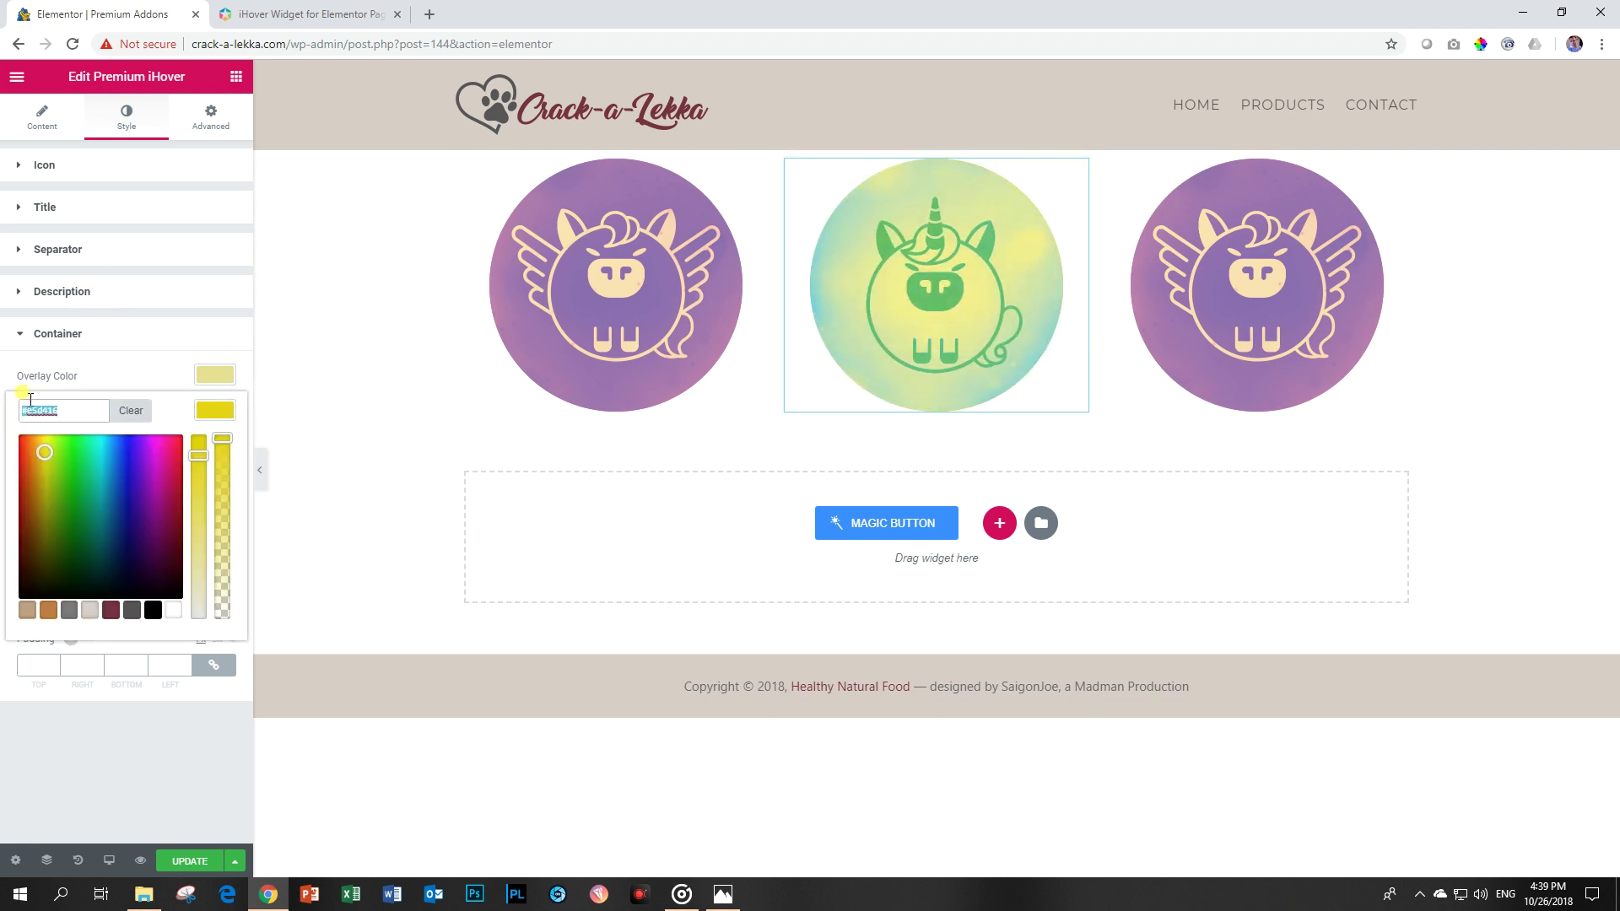
{"action": "type", "text": "#64be67"}
{"action": "key", "text": "Return"}
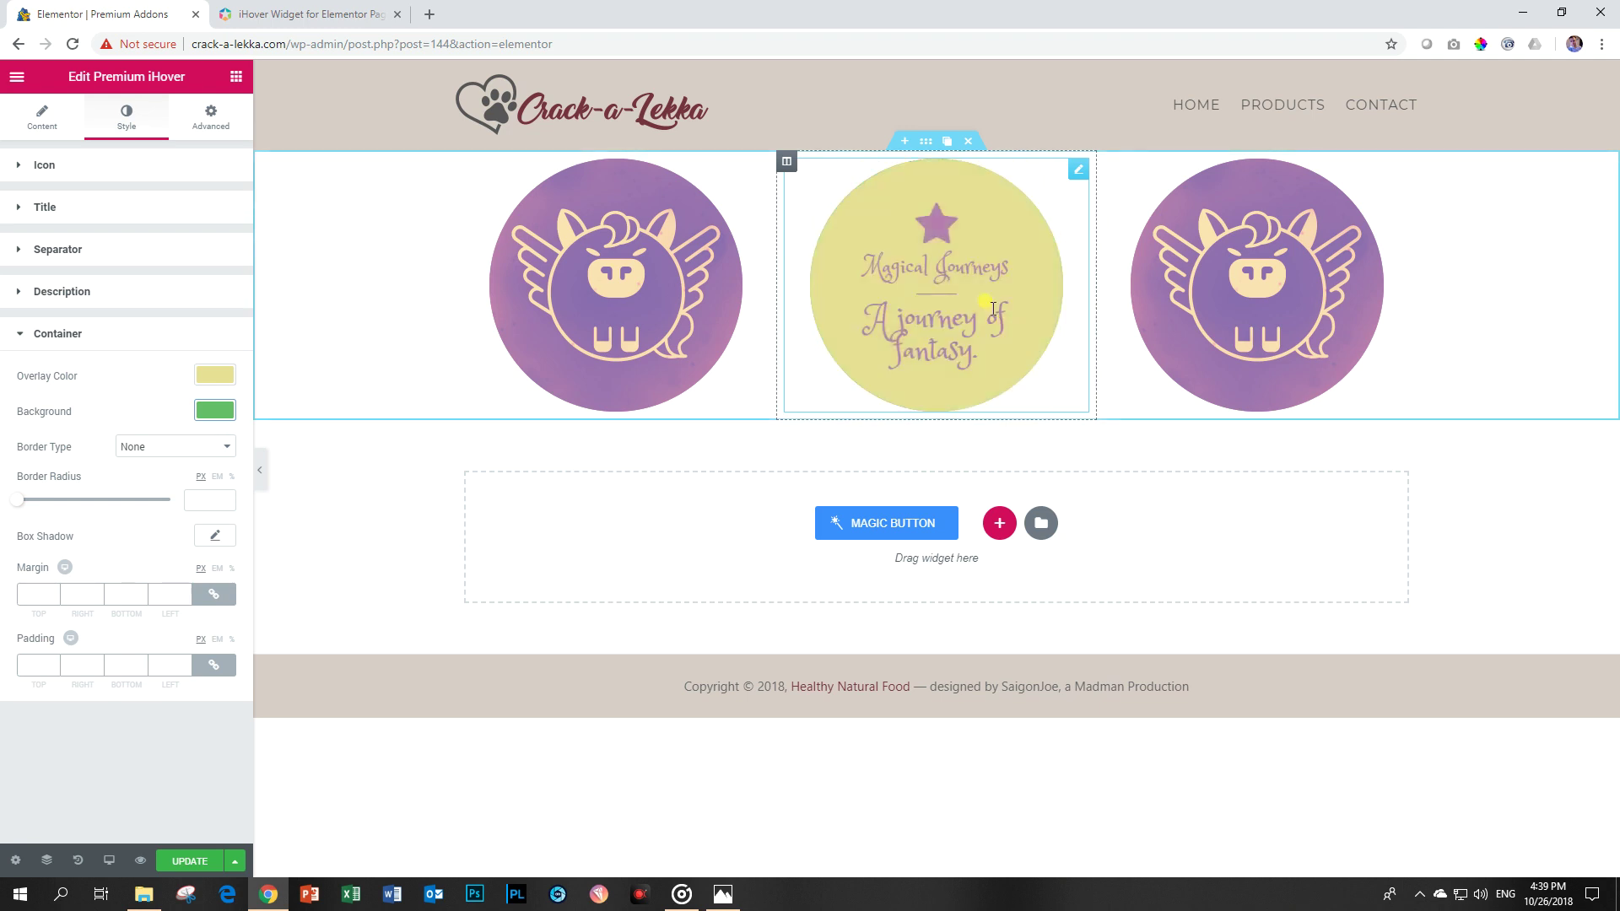
{"action": "left_click", "coordinate": [56, 331]}
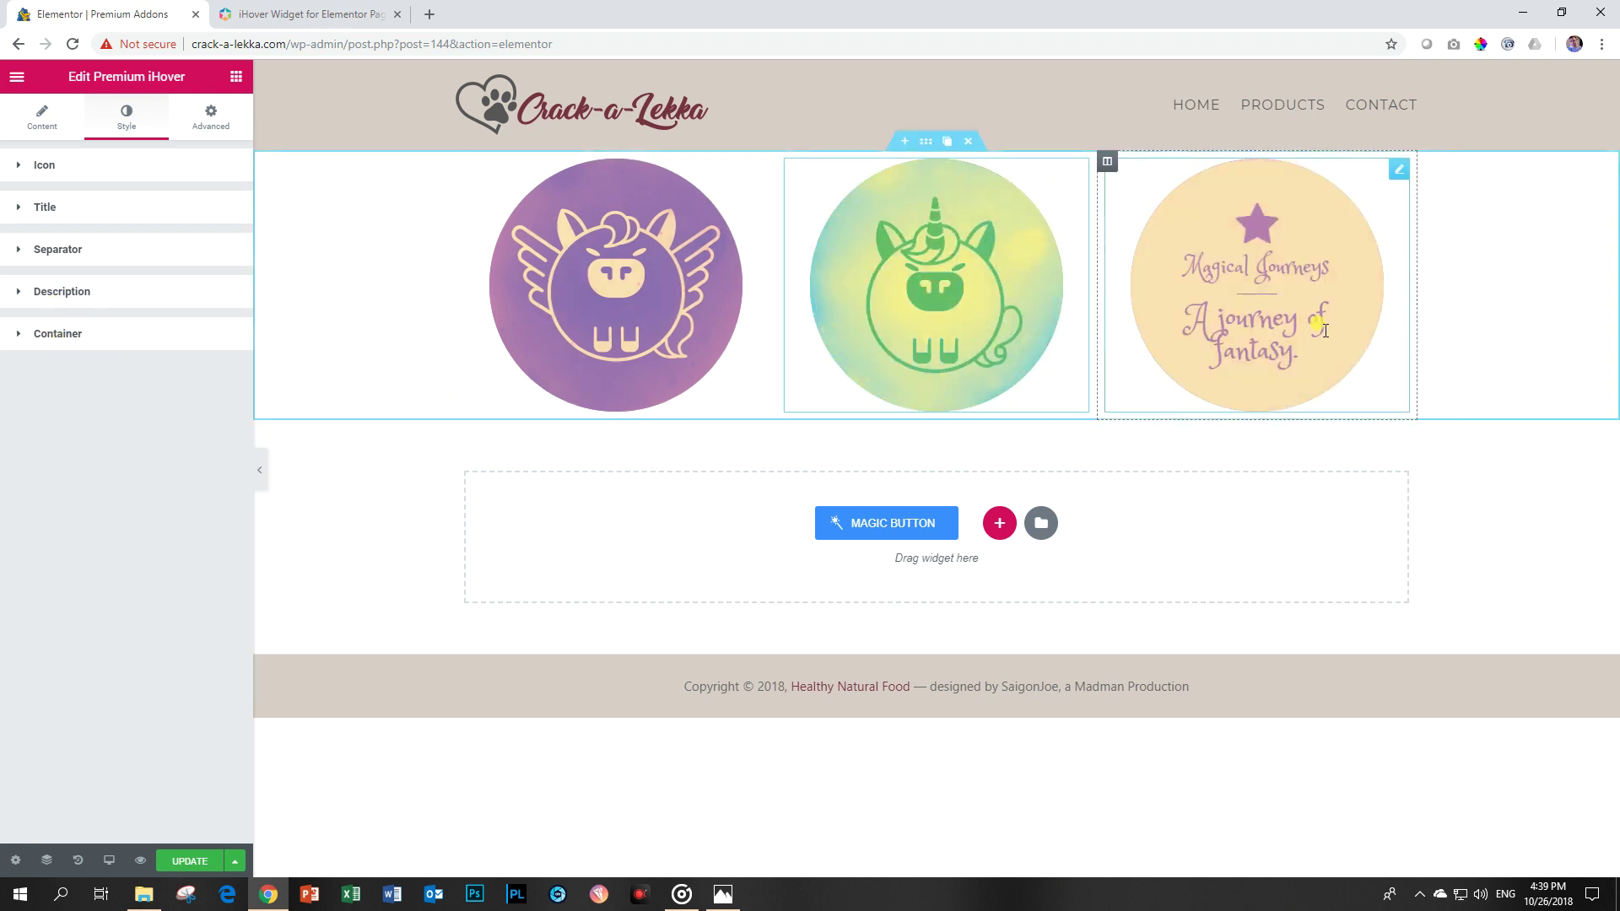
Put the blue Fantasy-Land-03 image in the third widget and sample its blue, #60AEC4.
{"action": "left_click", "coordinate": [1324, 331]}
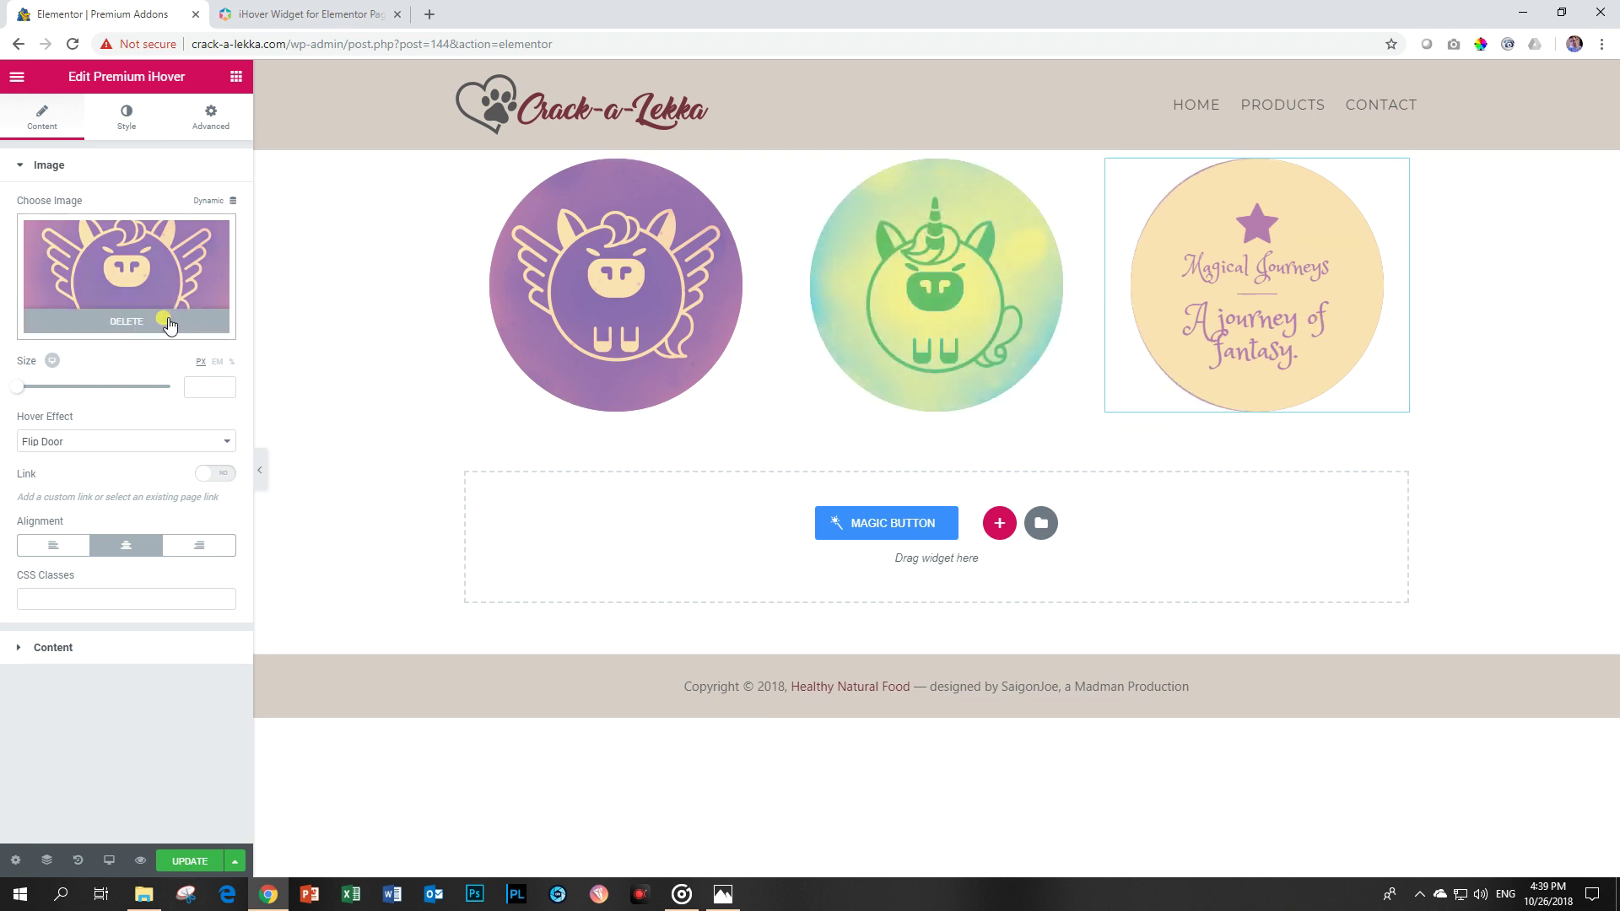
{"action": "left_click", "coordinate": [168, 325]}
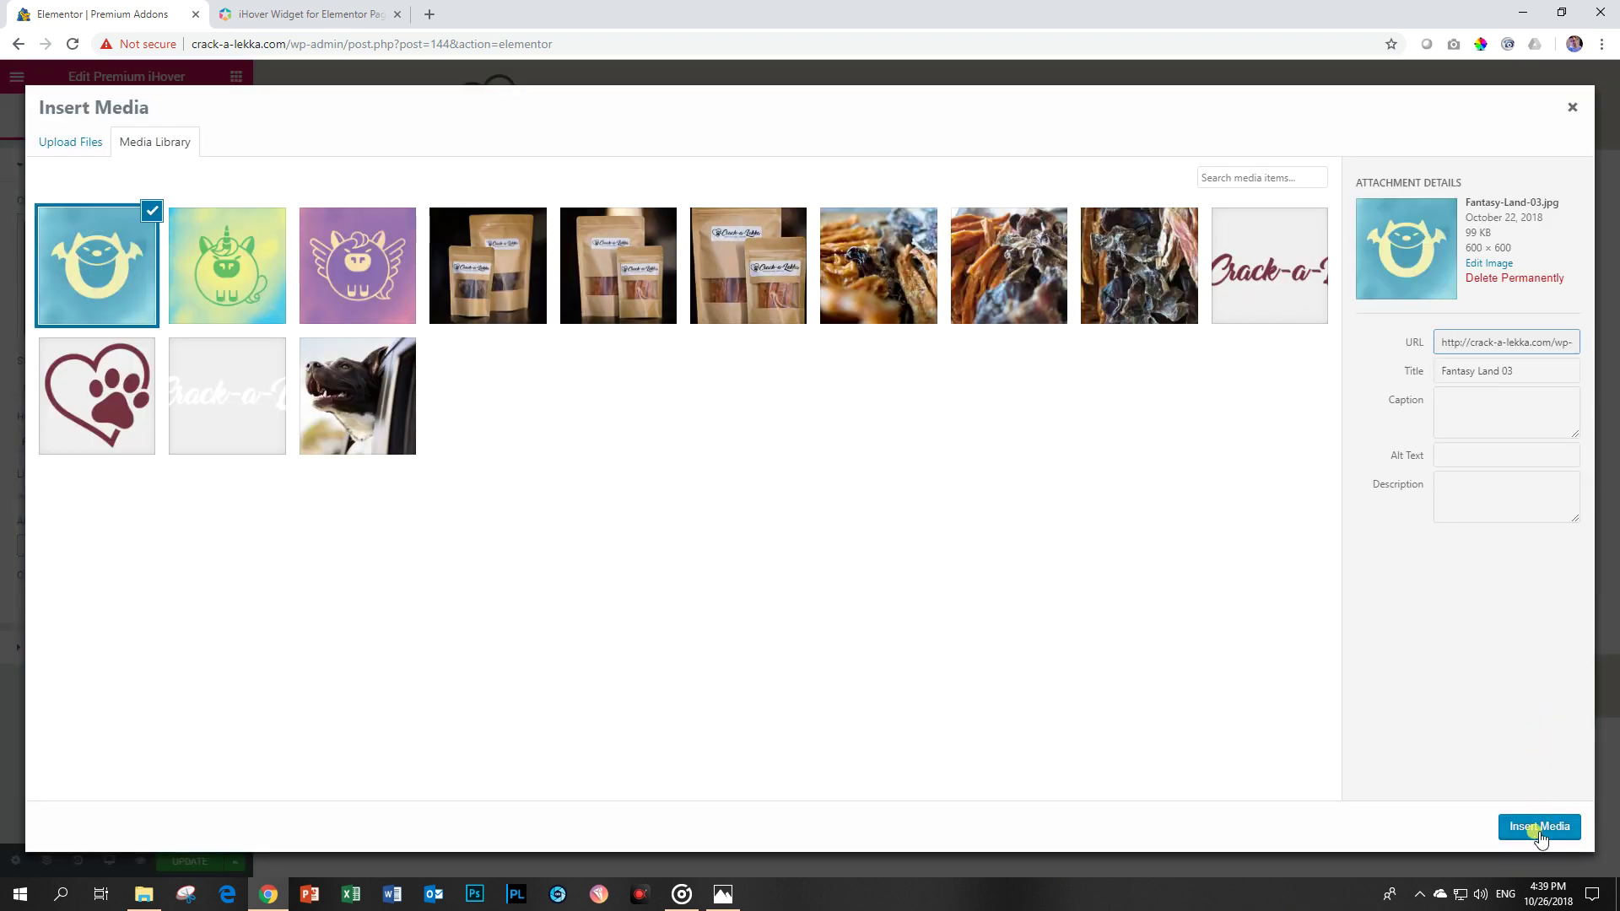
{"action": "left_click", "coordinate": [1540, 826]}
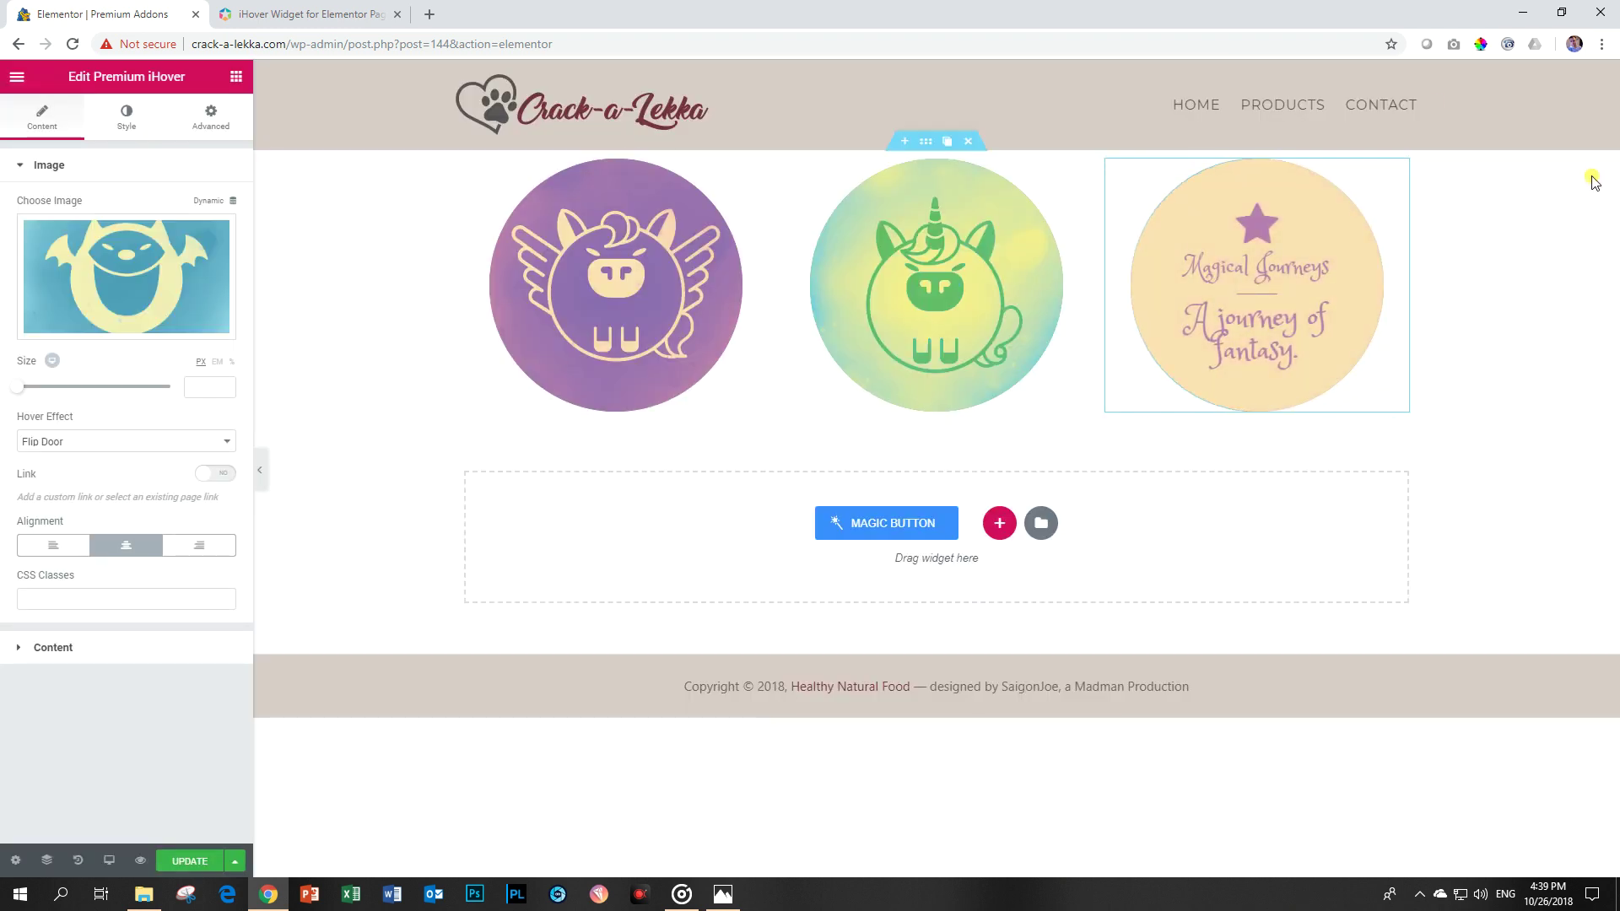
{"action": "left_click", "coordinate": [1479, 46]}
{"action": "left_click", "coordinate": [1451, 133]}
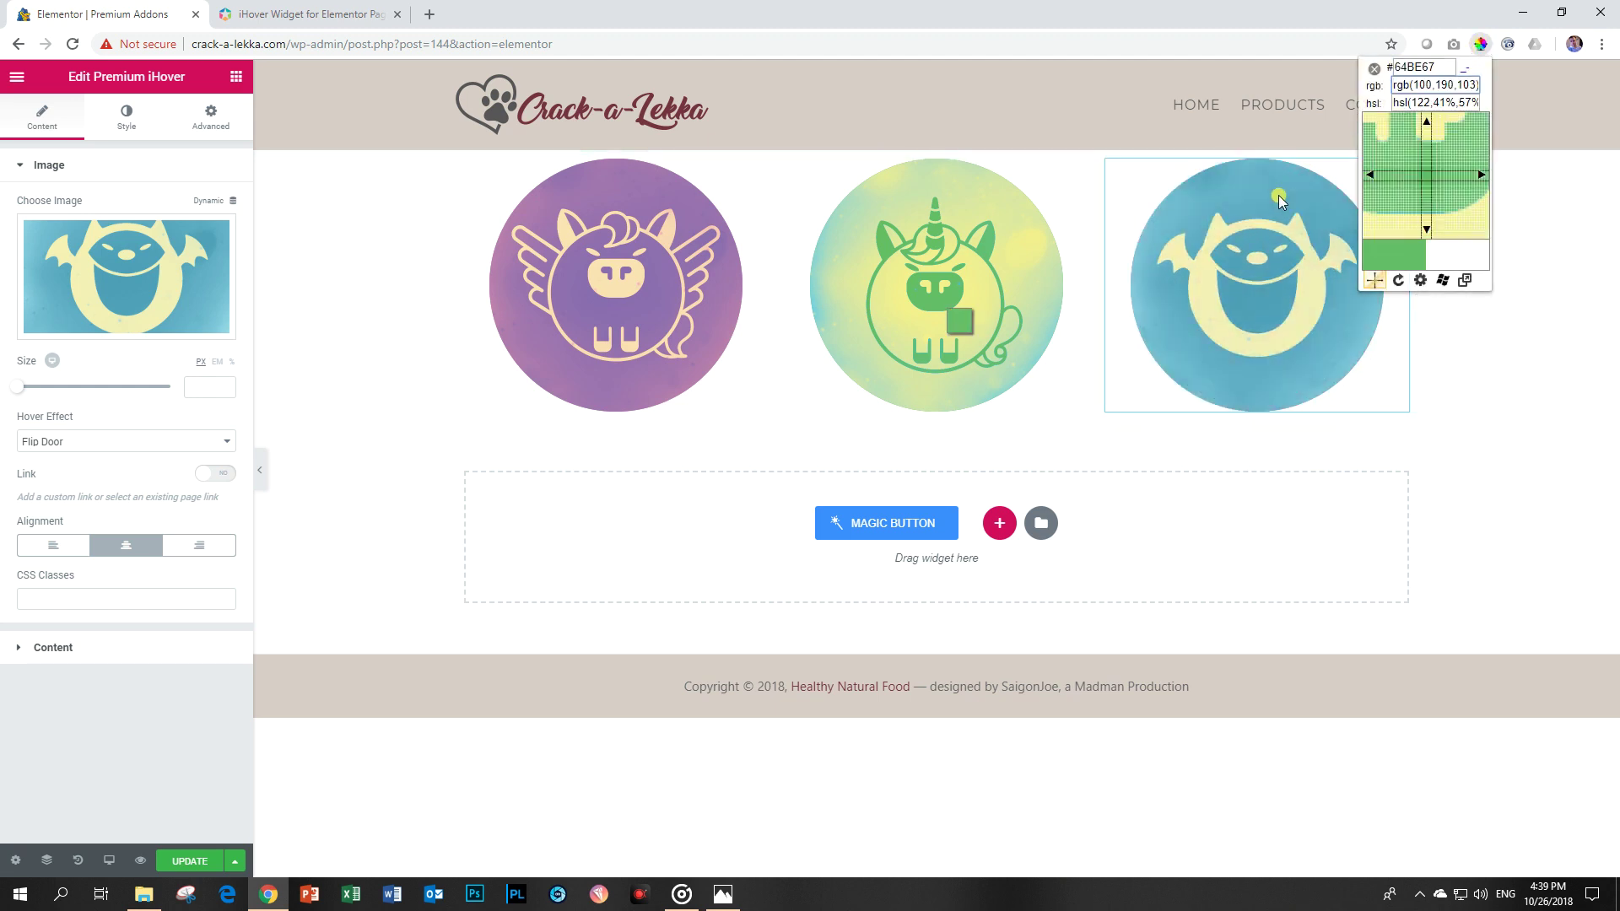
{"action": "left_click", "coordinate": [1282, 183]}
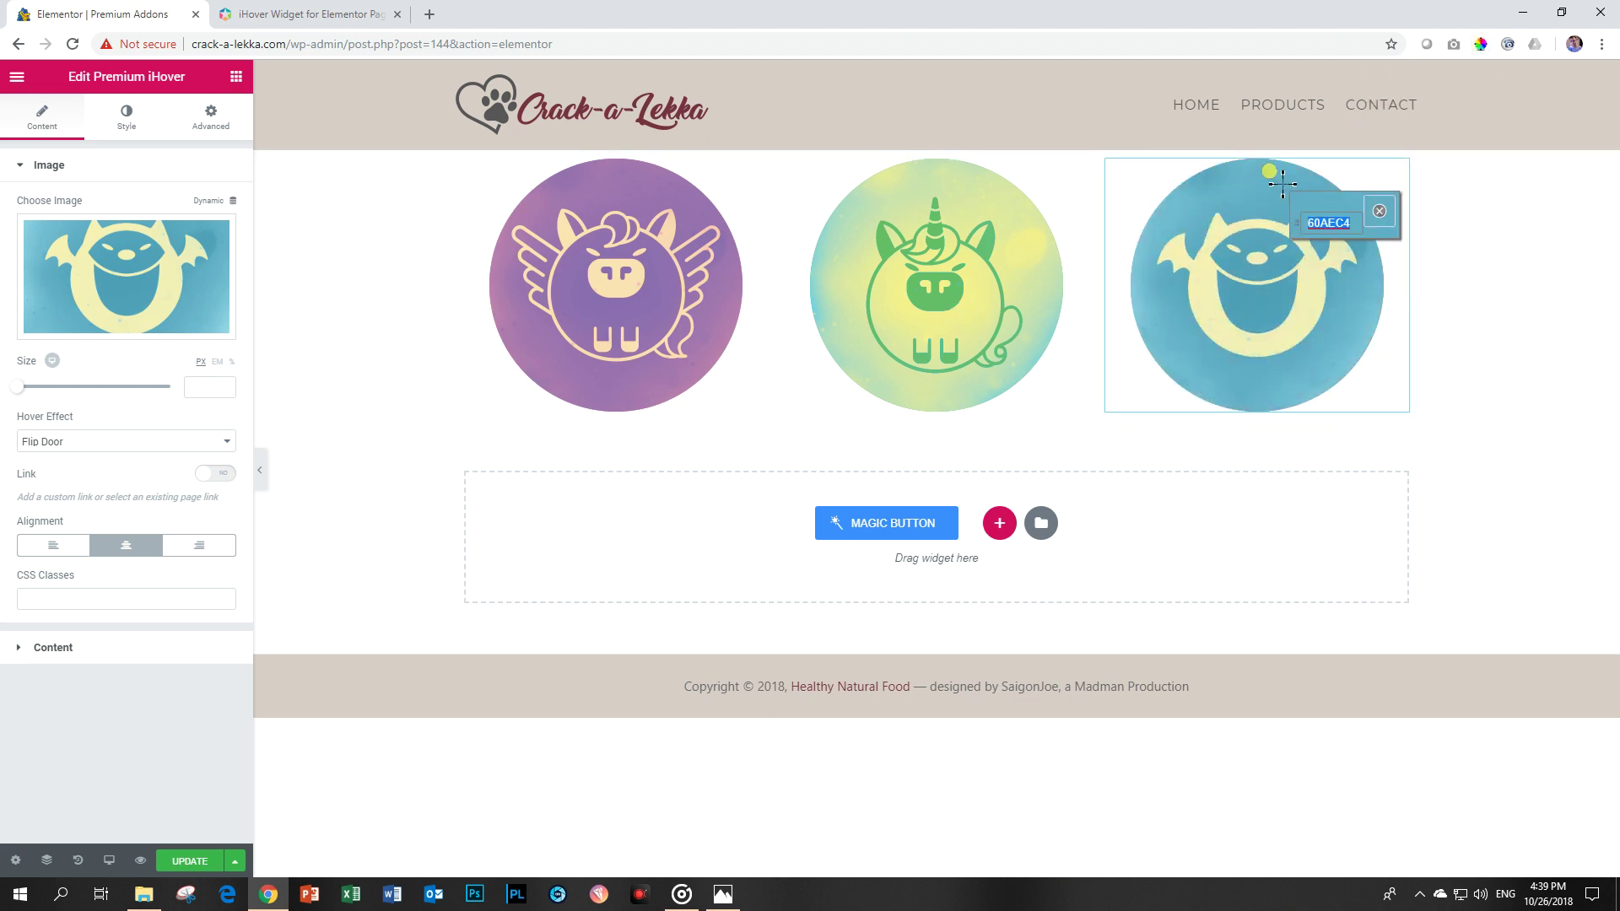
Replace the third widget's container background #b57dae with the sampled blue #60AEC4.
{"action": "left_click", "coordinate": [1380, 211]}
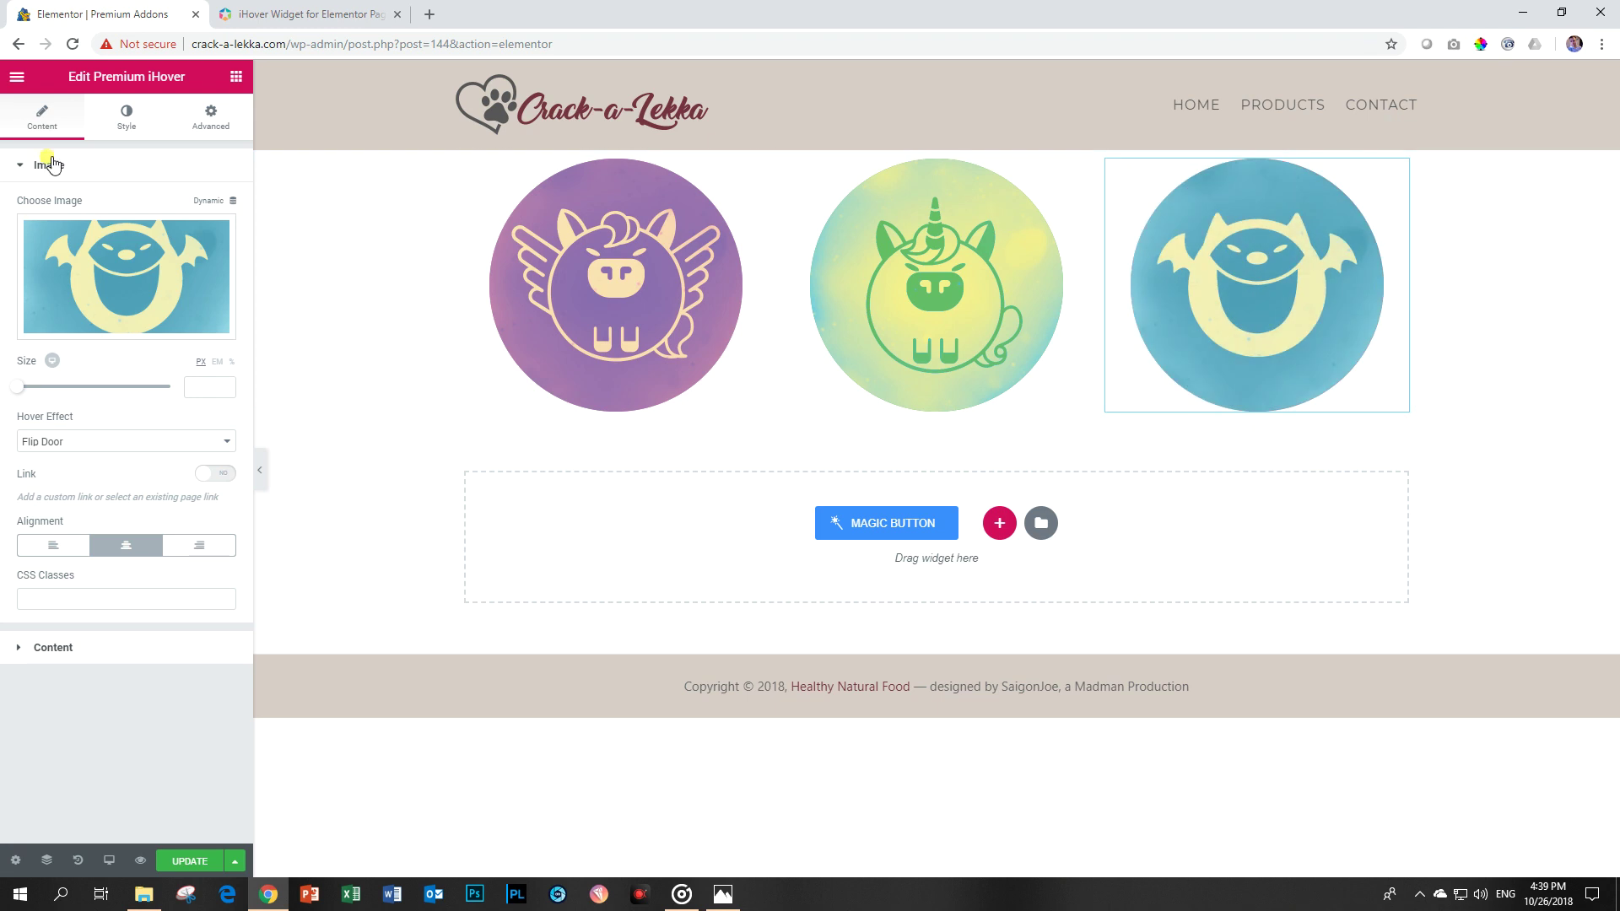
{"action": "left_click", "coordinate": [116, 113]}
{"action": "left_click", "coordinate": [76, 682]}
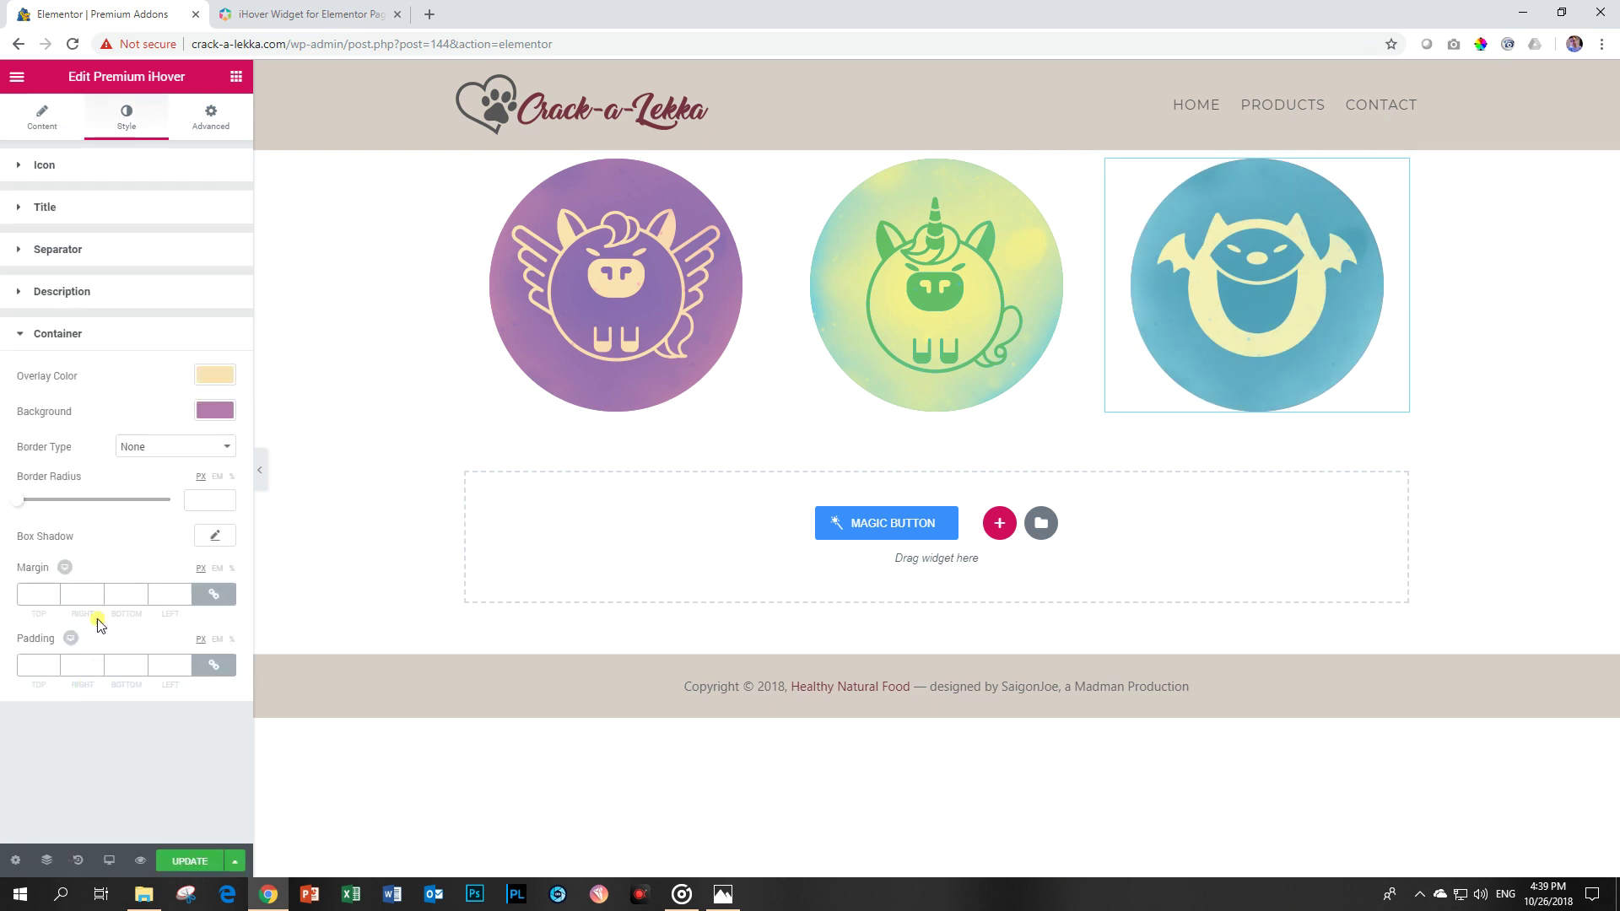
{"action": "left_click", "coordinate": [215, 411]}
{"action": "left_click", "coordinate": [55, 411]}
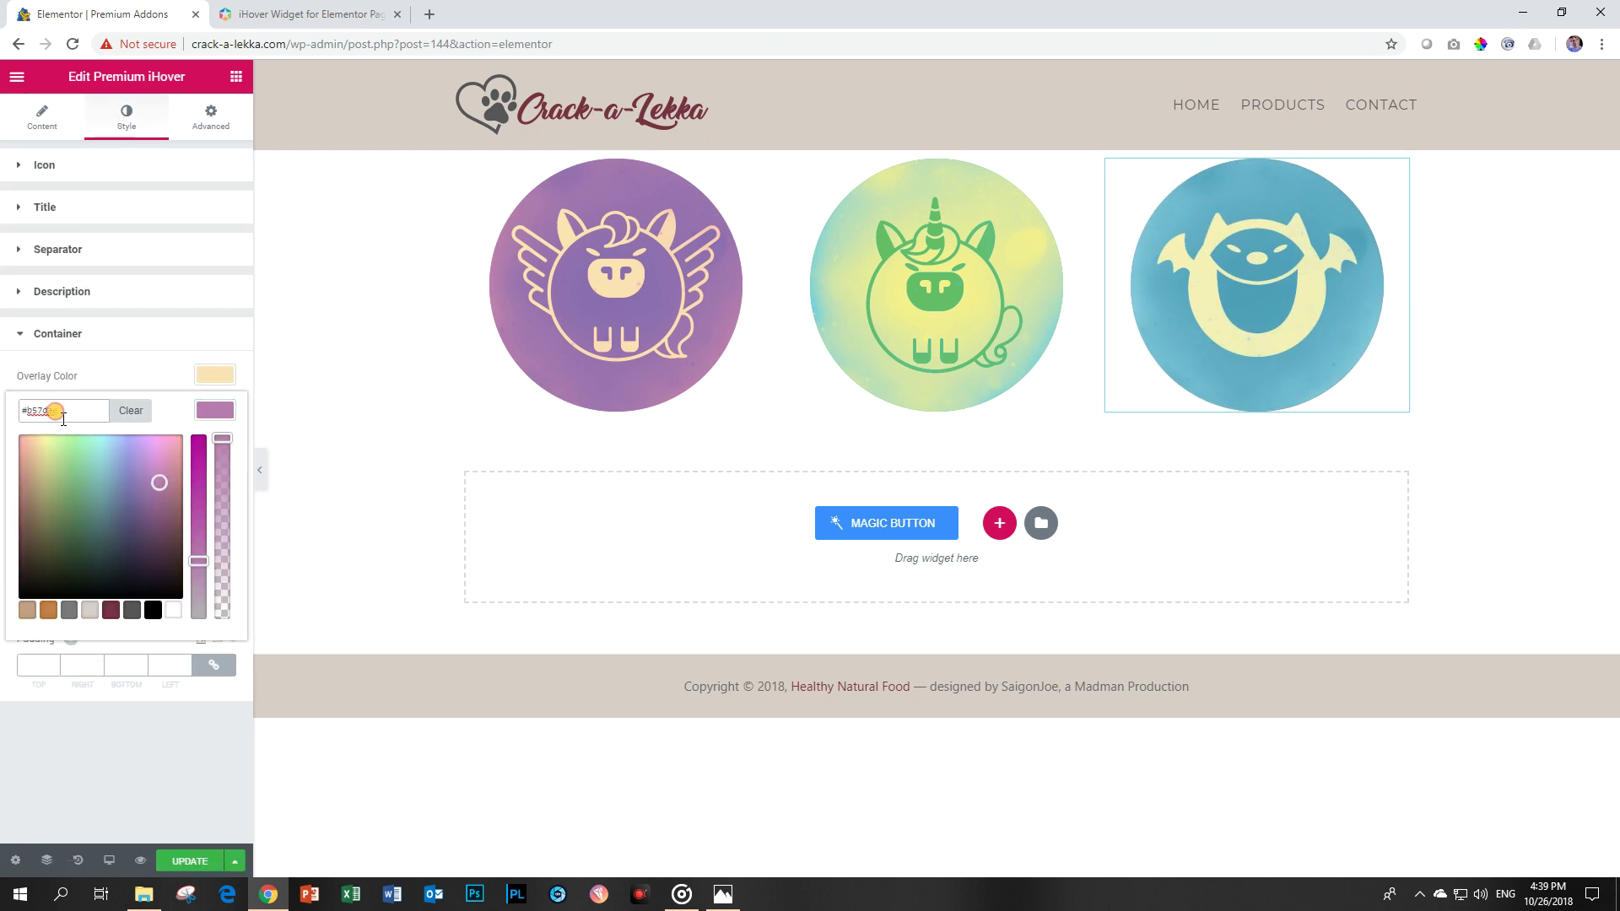
{"action": "left_click_drag", "start_coordinate": [63, 413], "coordinate": [11, 427]}
{"action": "key", "text": "ctrl+v"}
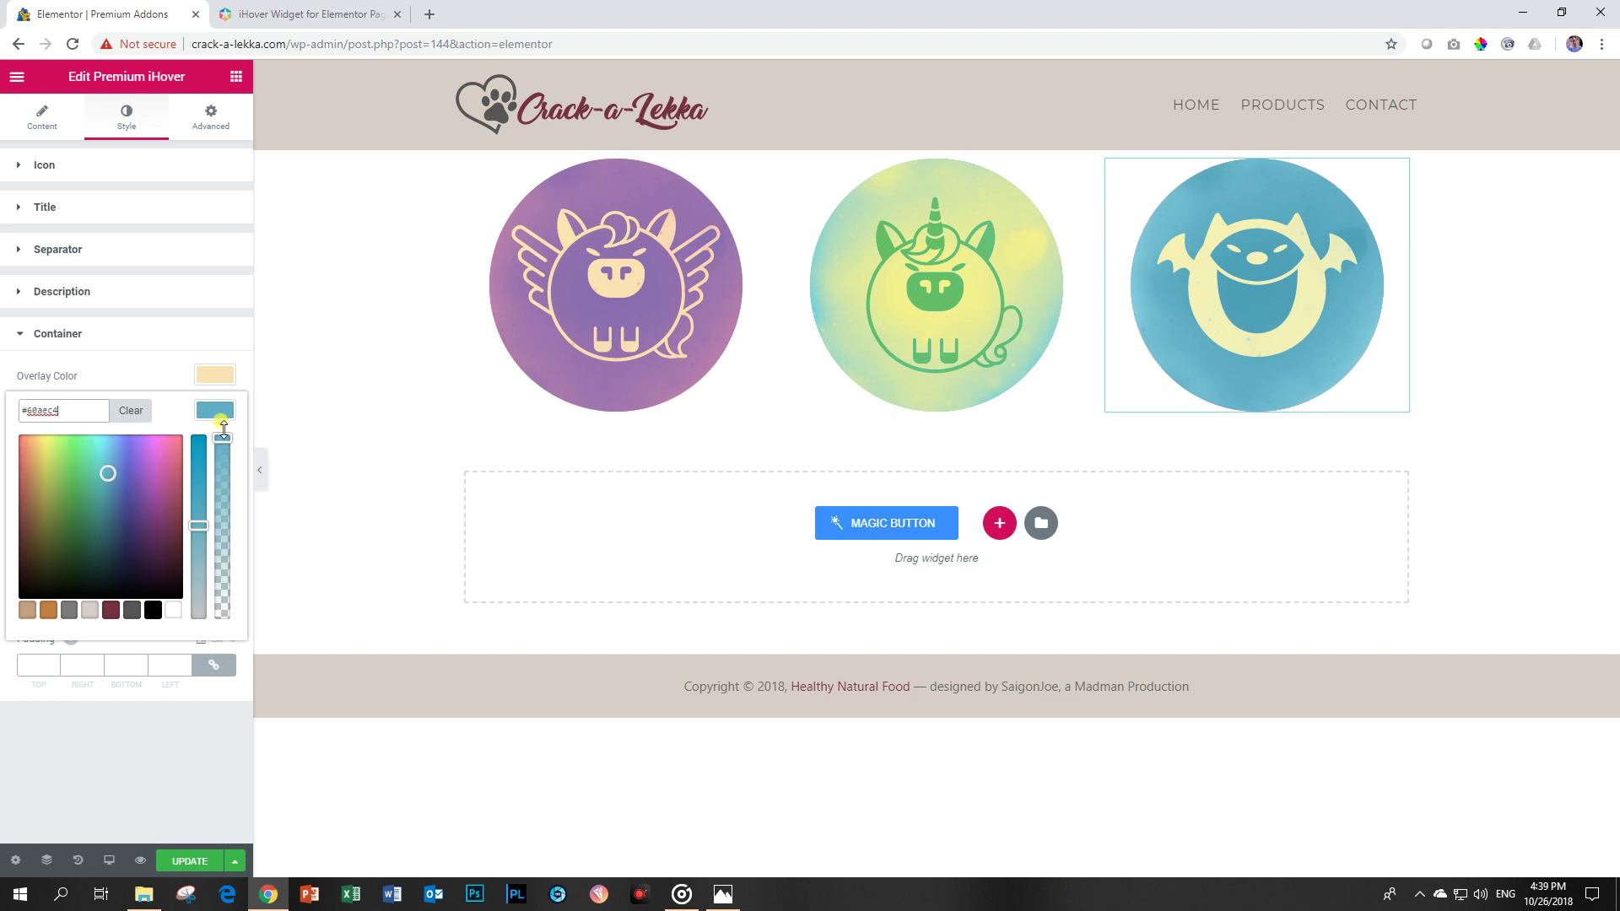
{"action": "left_click", "coordinate": [224, 416]}
{"action": "mouse_move", "coordinate": [1247, 353]}
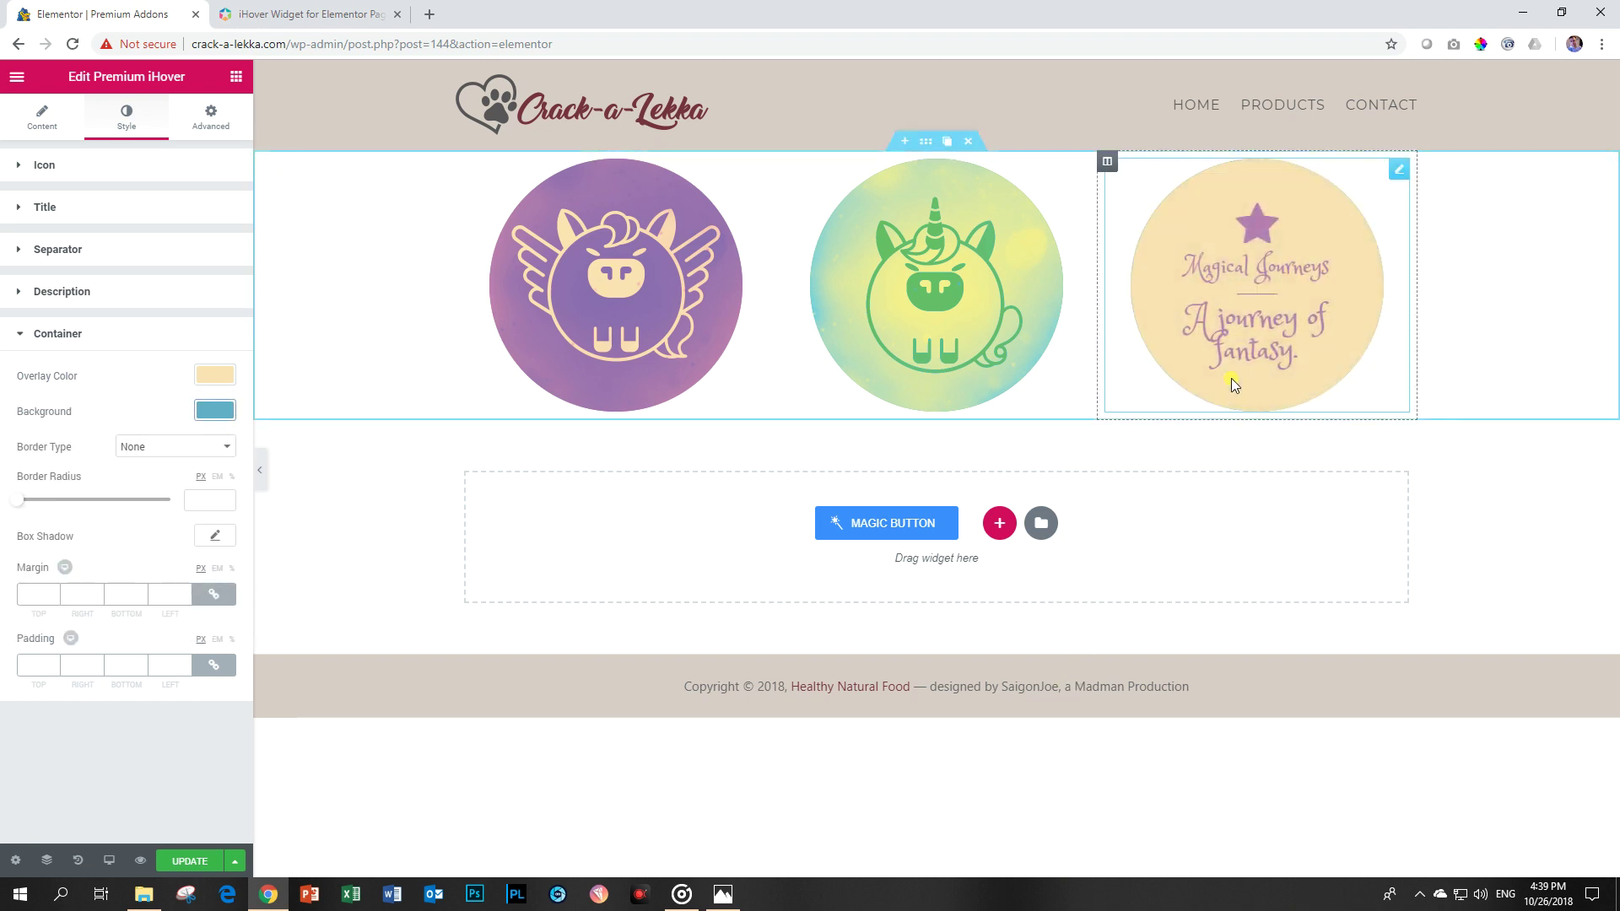
Give the middle unicorn widget Heroes Flying-Top, then switch it to Reduced Image-Right.
{"action": "mouse_move", "coordinate": [887, 361]}
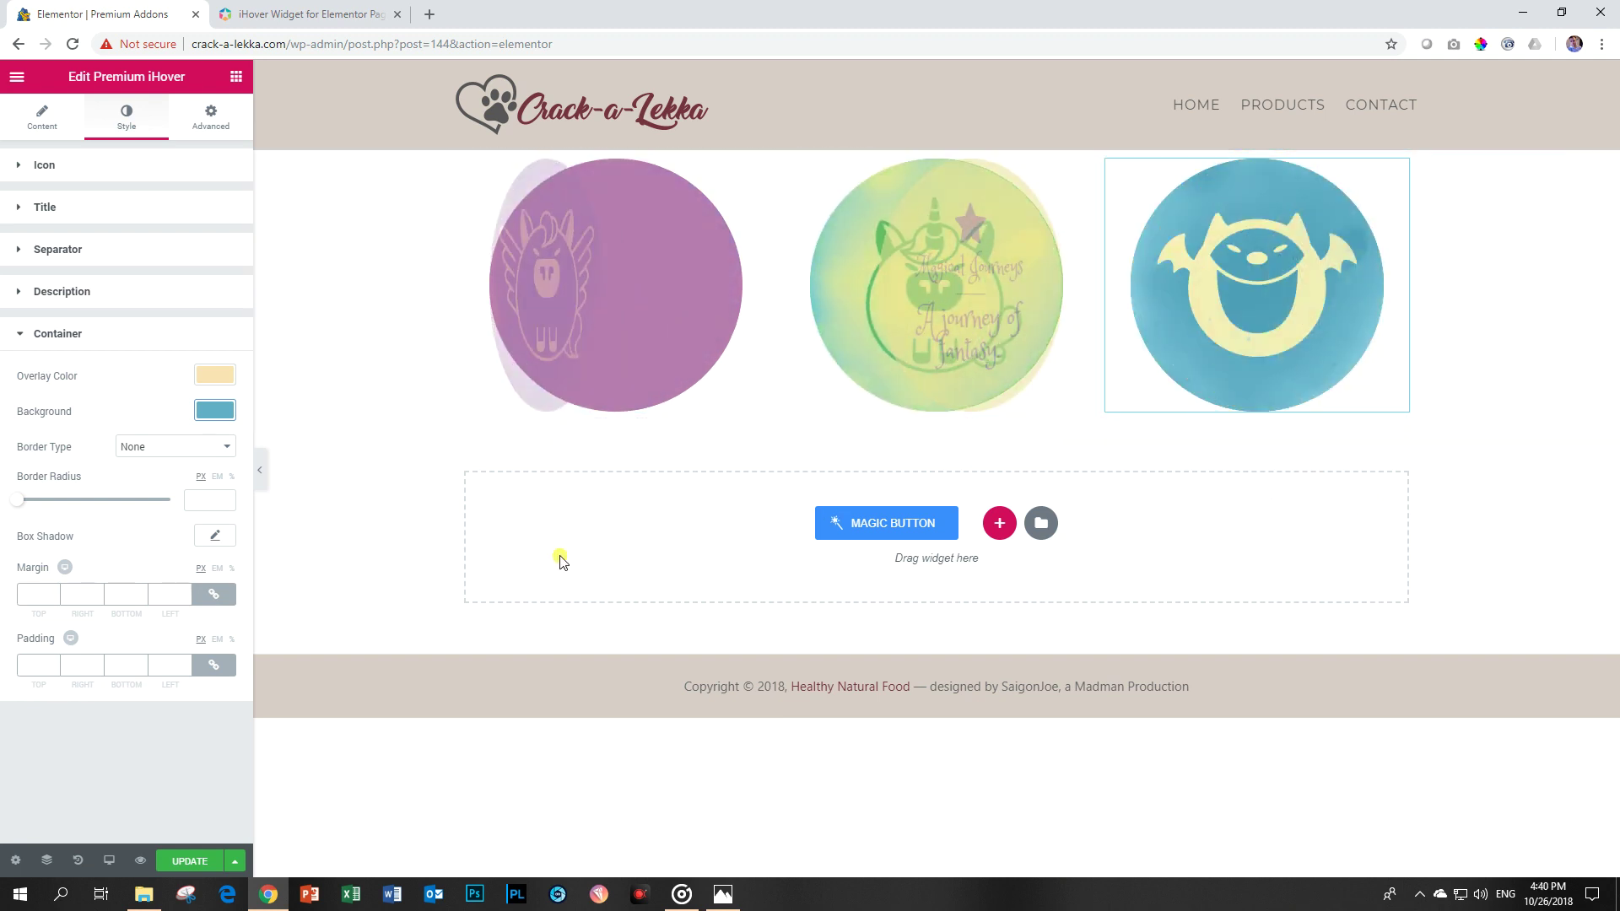
{"action": "left_click", "coordinate": [1006, 295]}
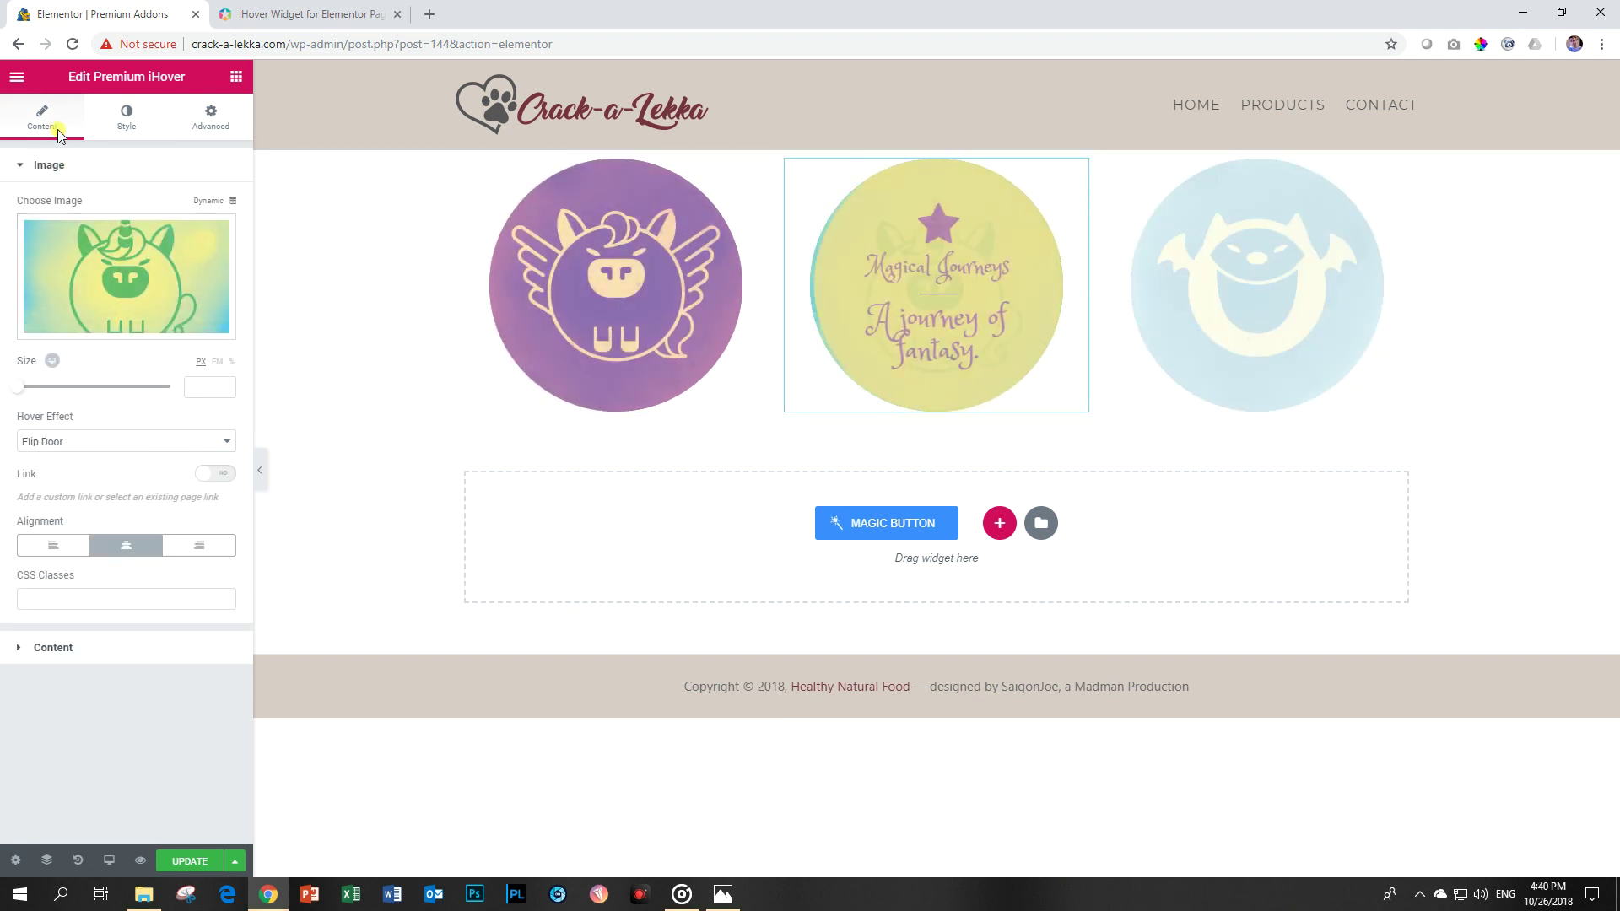
{"action": "left_click", "coordinate": [36, 441]}
{"action": "left_click", "coordinate": [64, 559]}
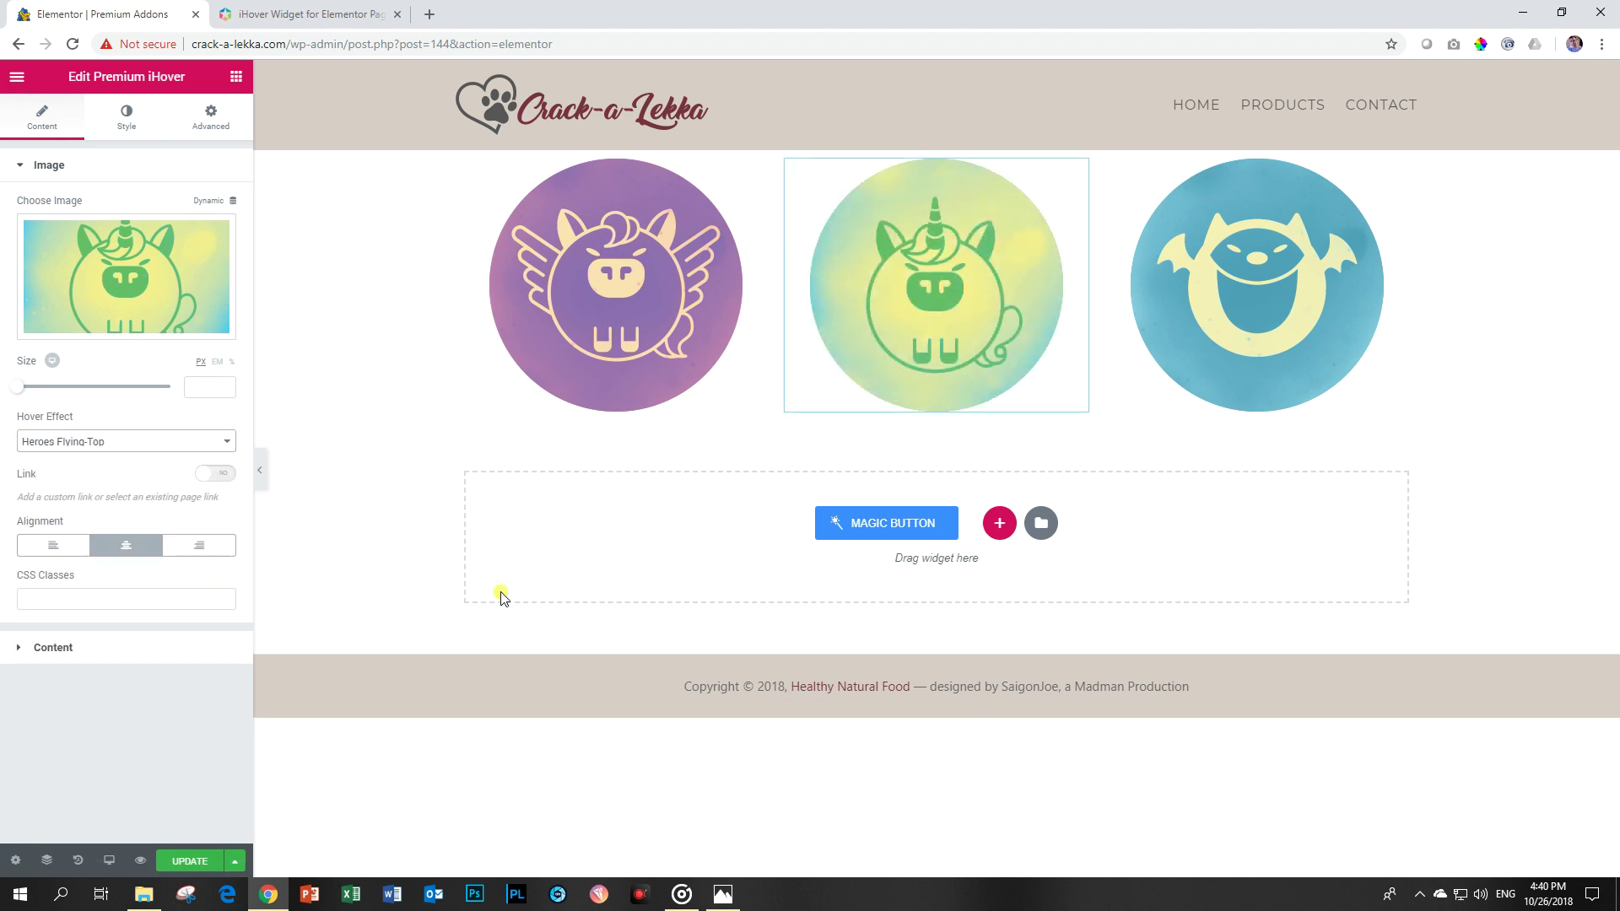
{"action": "mouse_move", "coordinate": [975, 356]}
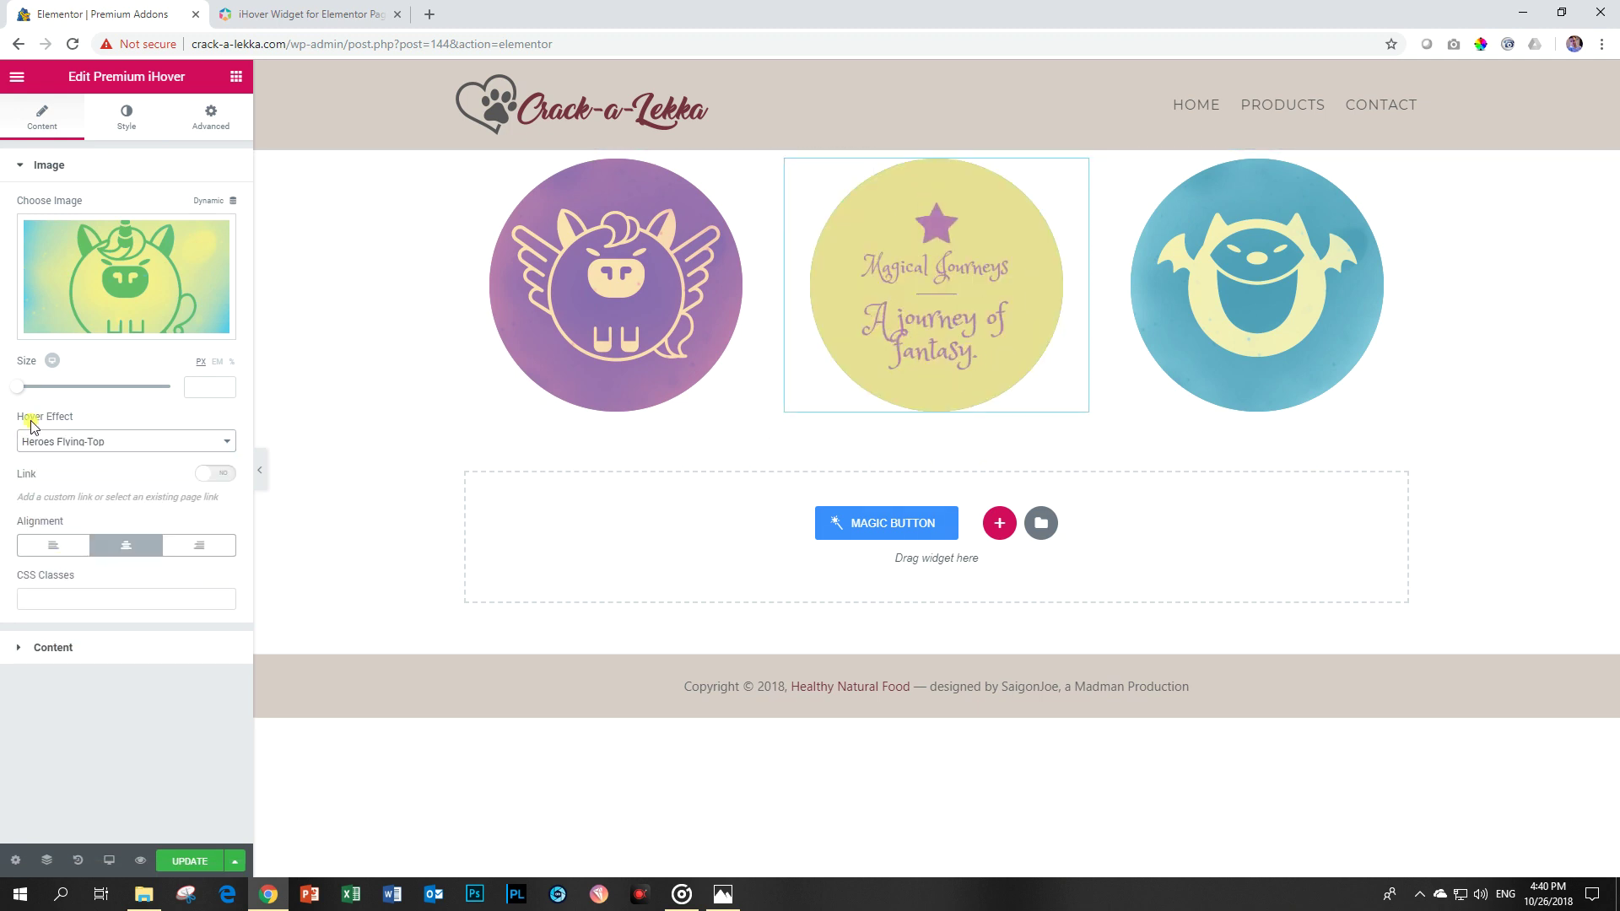
{"action": "left_click", "coordinate": [69, 452]}
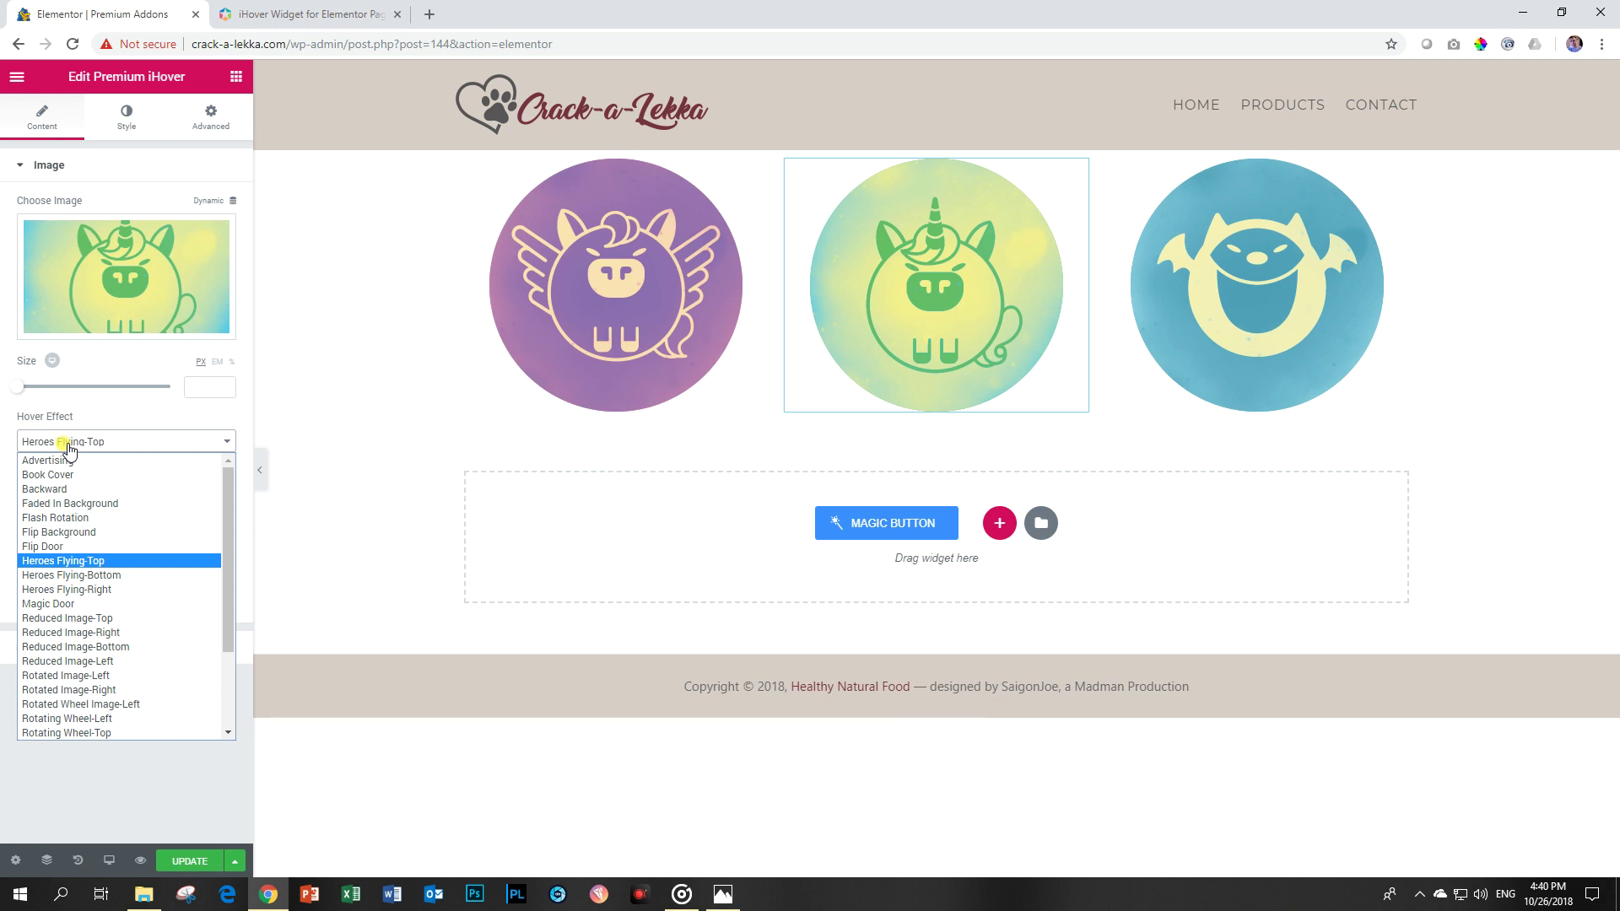
{"action": "left_click", "coordinate": [75, 633]}
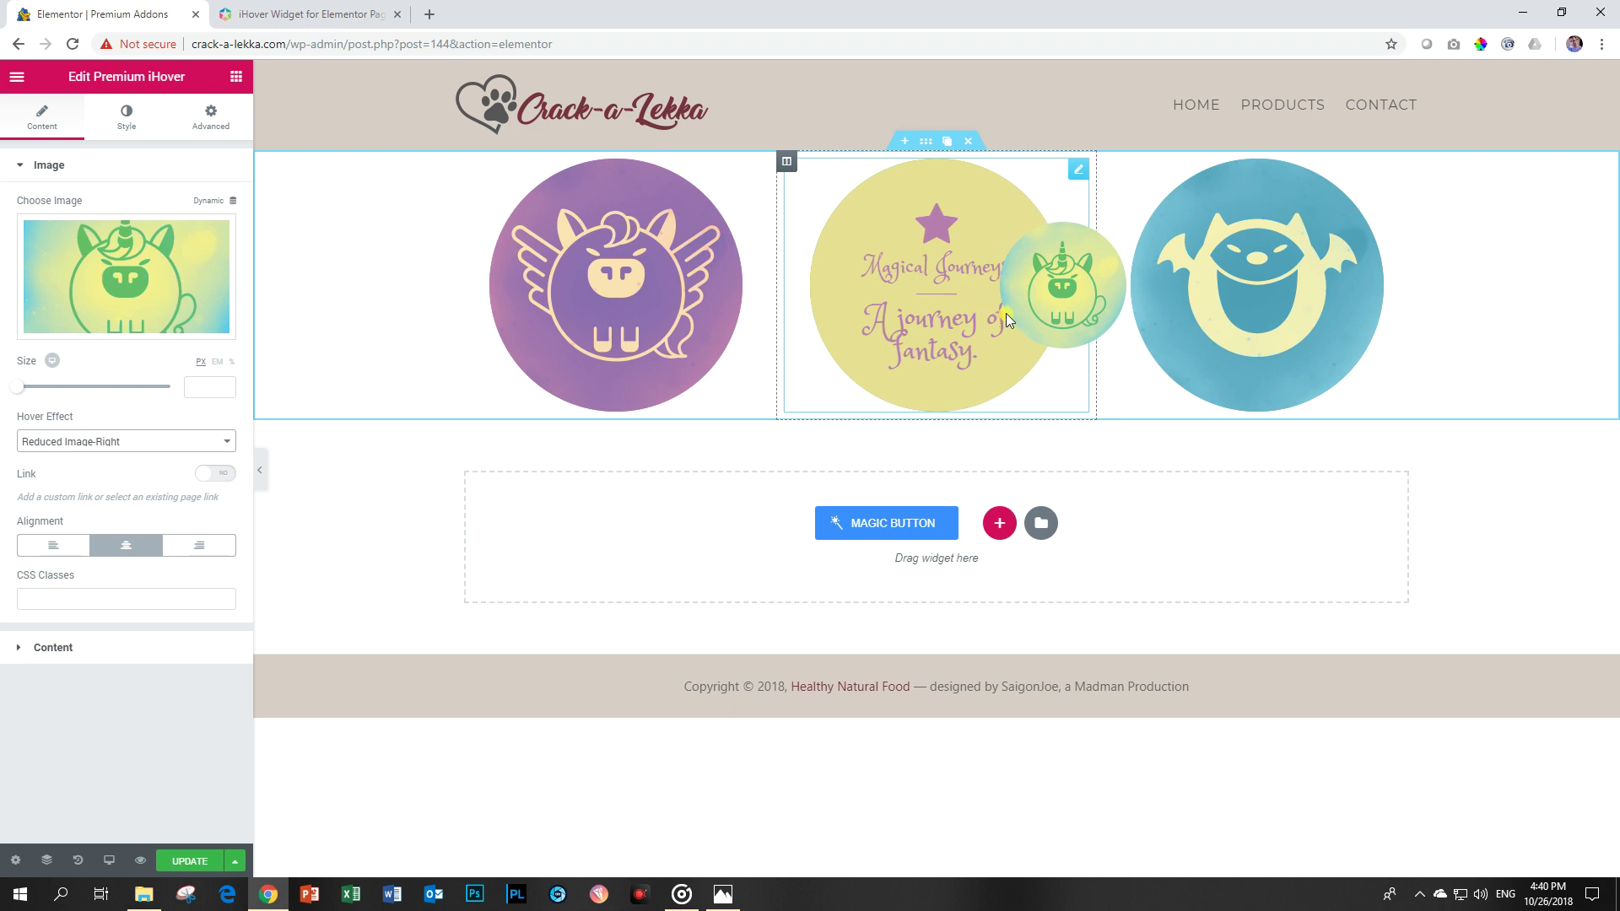
{"action": "left_click", "coordinate": [126, 117]}
Unlink the container padding and try right padding 15 and 30 before resetting it to 0.
{"action": "left_click", "coordinate": [38, 684]}
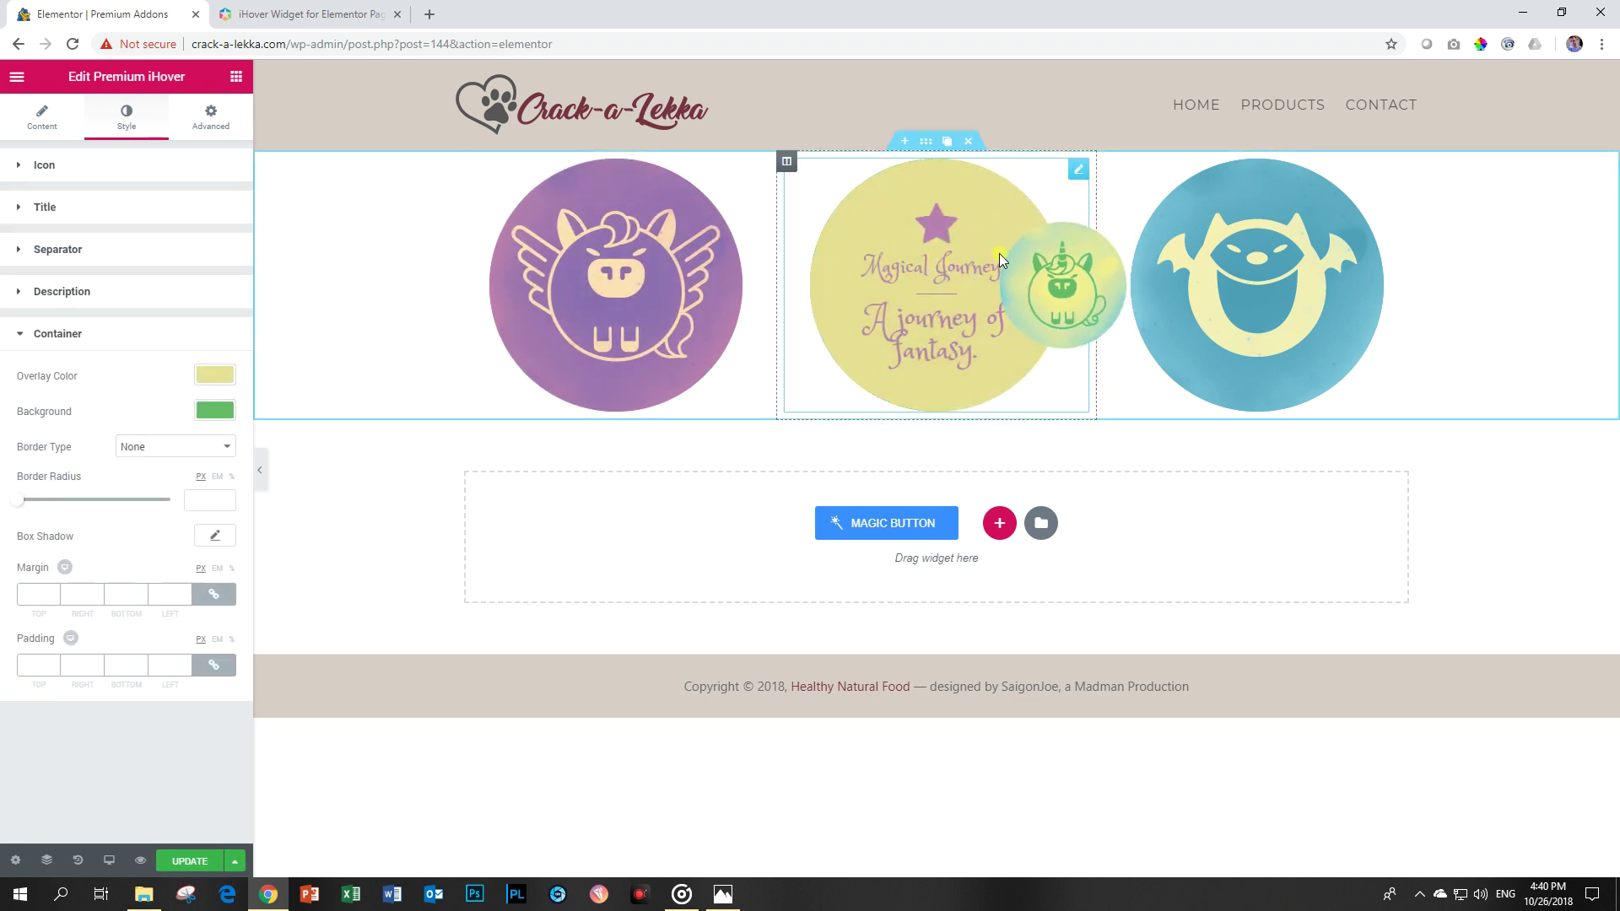
{"action": "left_click", "coordinate": [214, 664]}
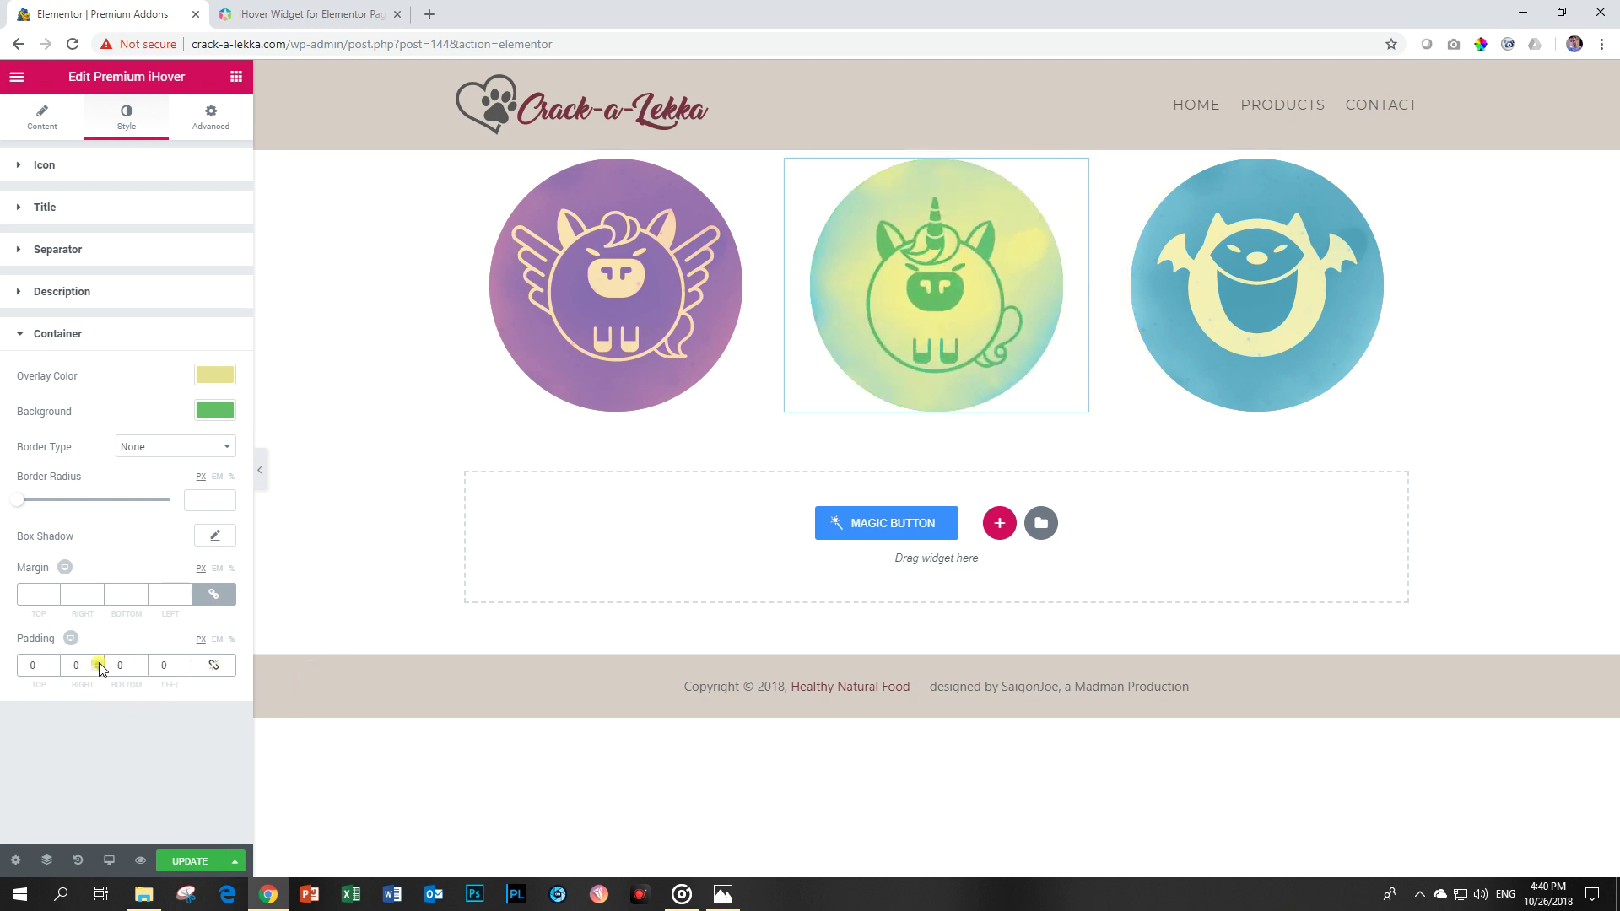
{"action": "double_click", "coordinate": [64, 665]}
{"action": "type", "text": "15"}
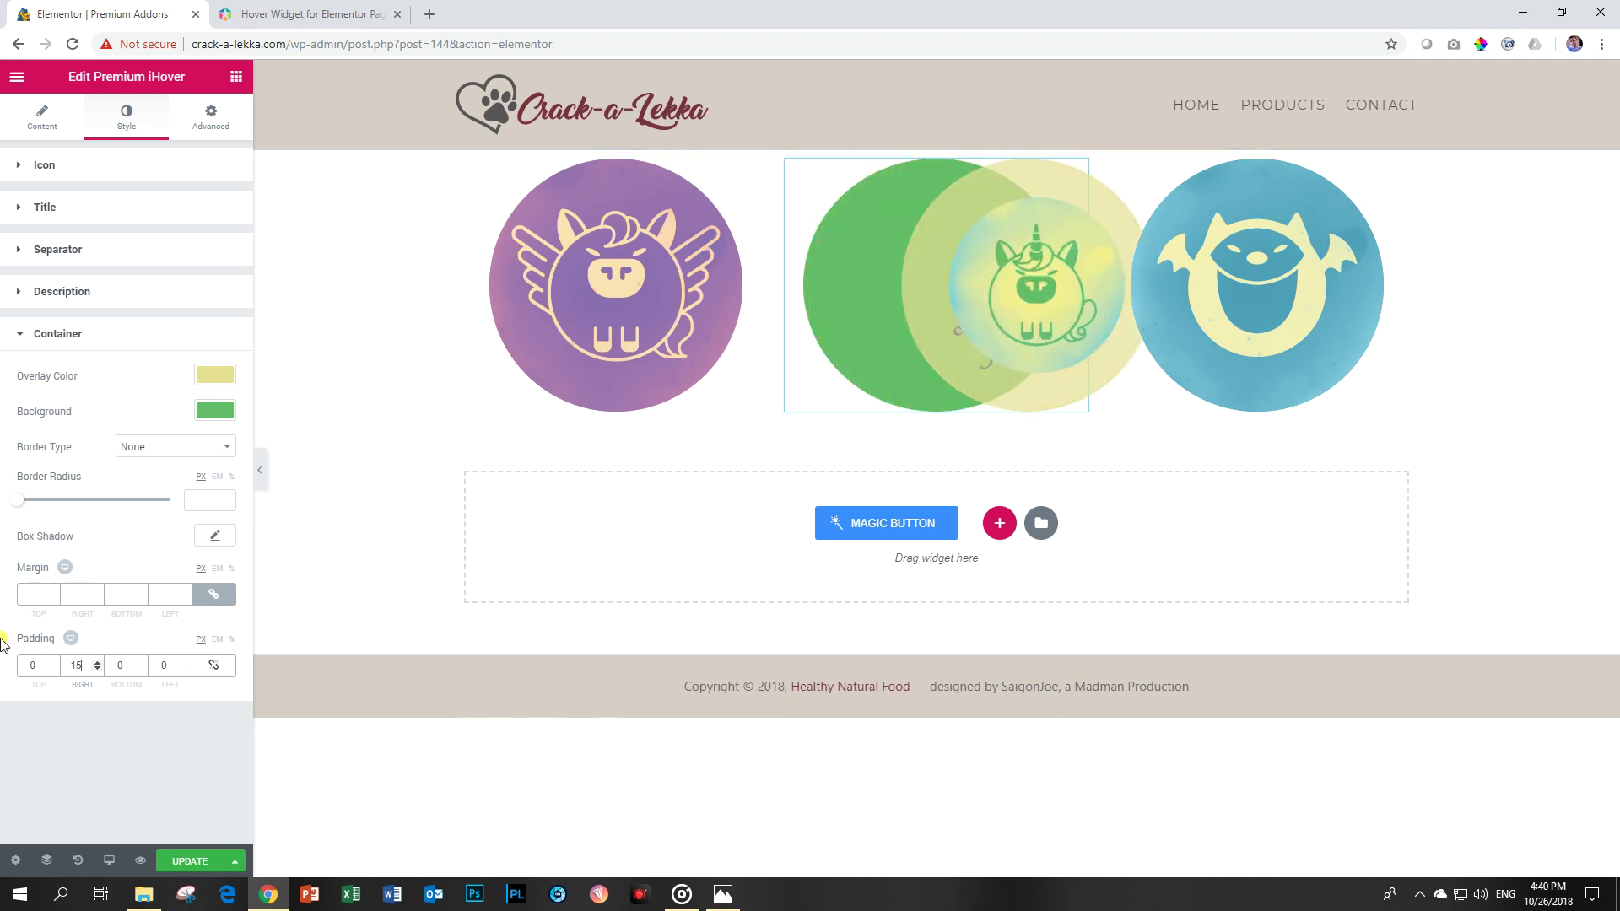
{"action": "double_click", "coordinate": [63, 665]}
{"action": "type", "text": "30"}
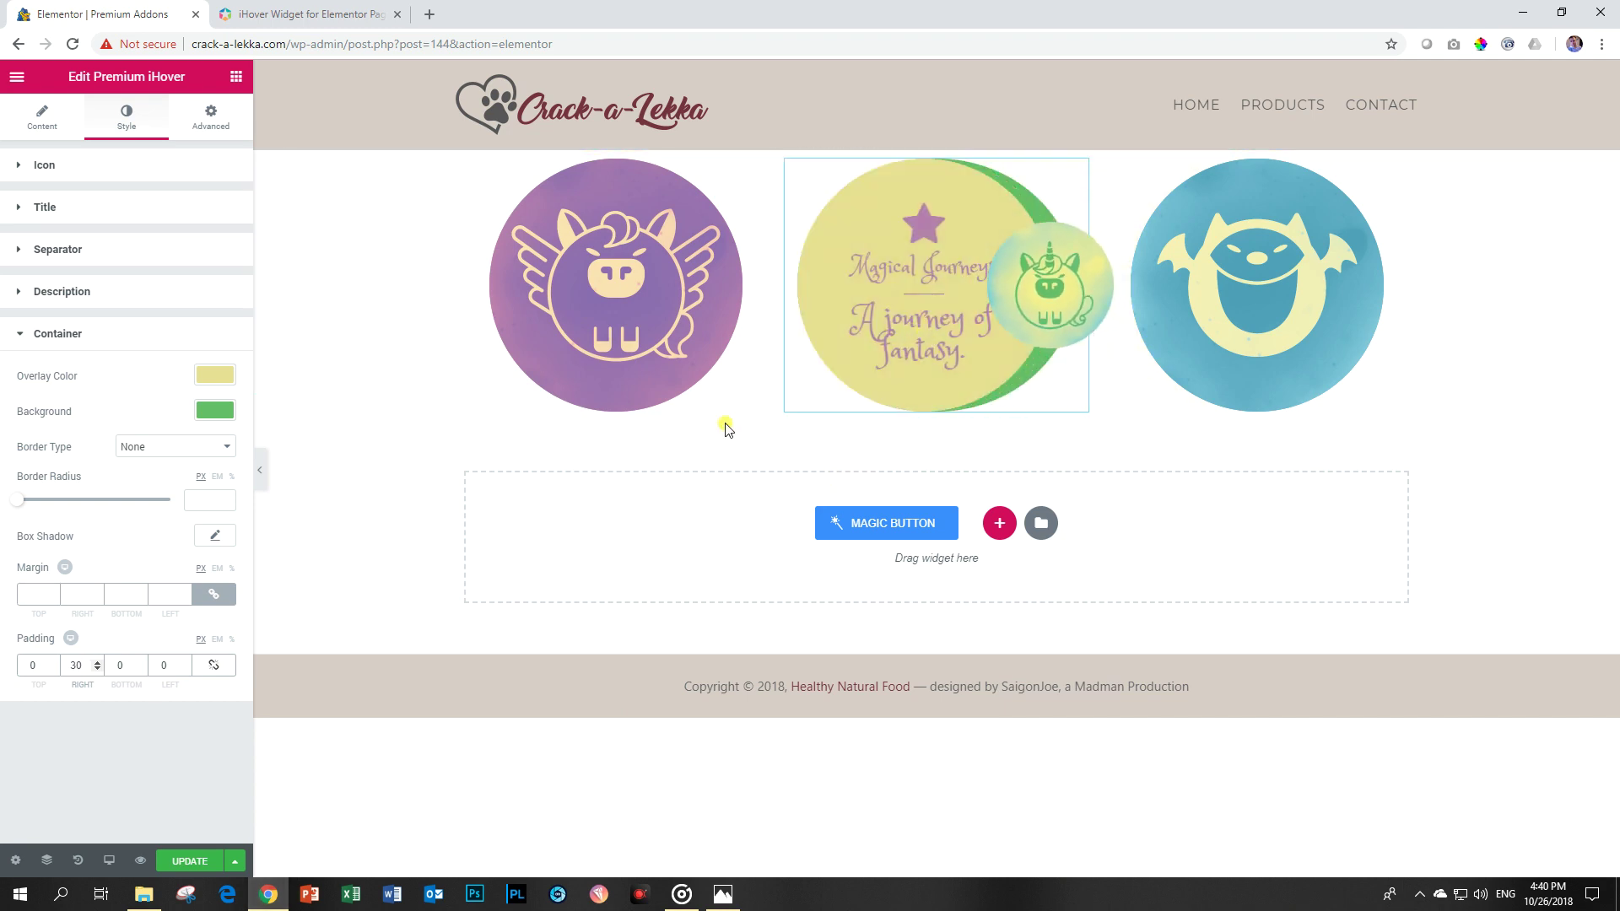
{"action": "double_click", "coordinate": [76, 664]}
{"action": "type", "text": "0"}
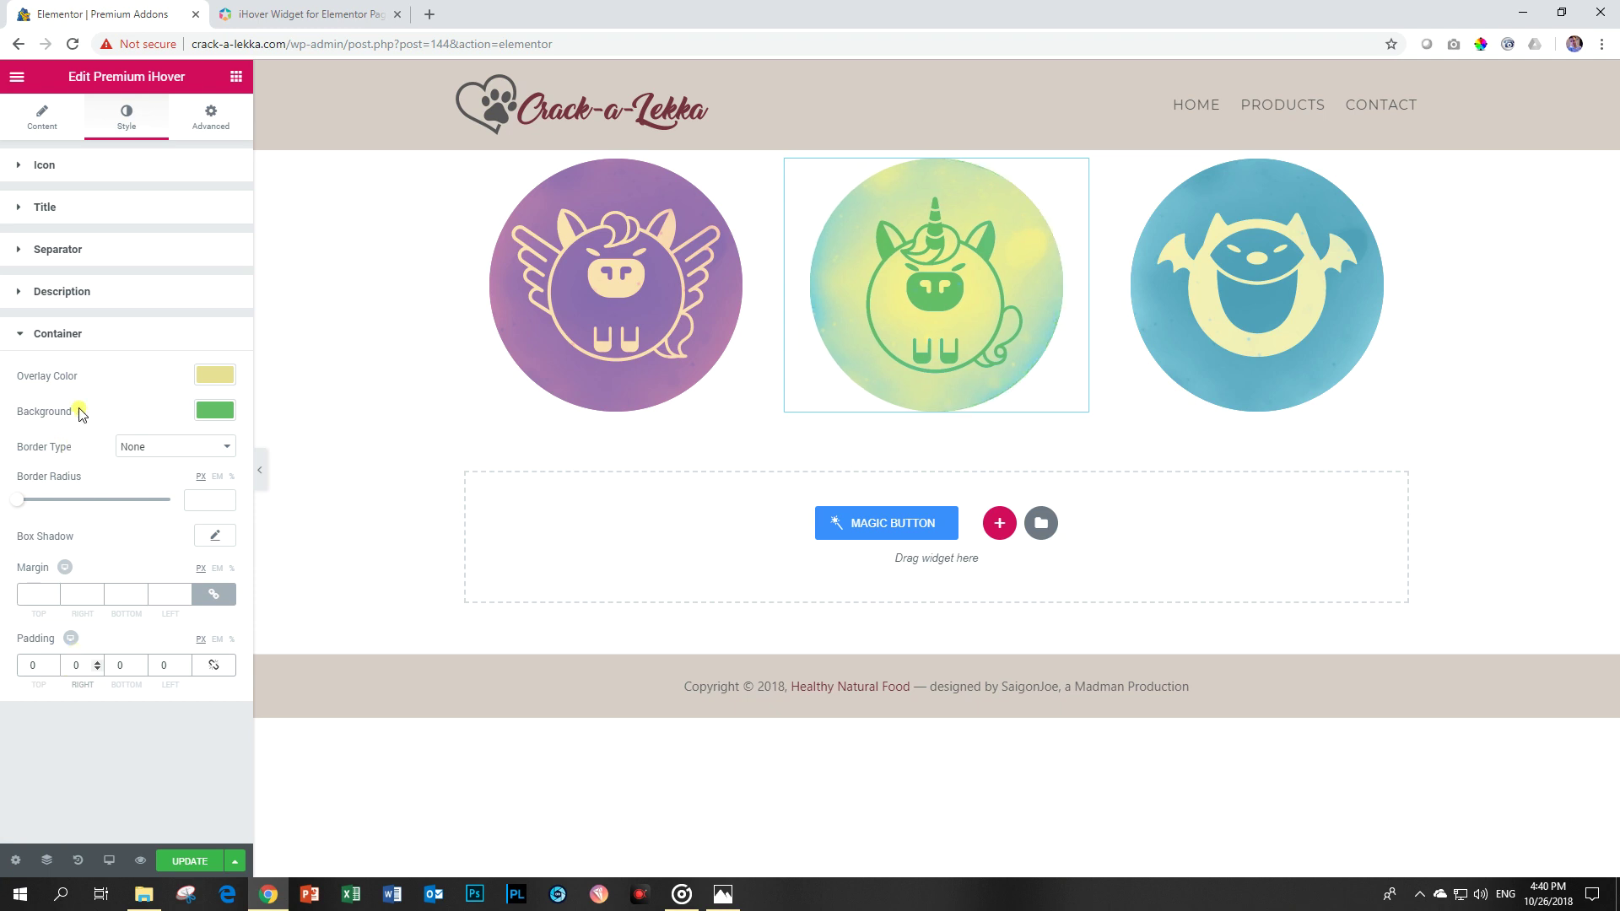
Bring up the unicorn widget's Title style settings after checking the Description padding.
{"action": "left_click", "coordinate": [52, 332]}
{"action": "left_click", "coordinate": [69, 297]}
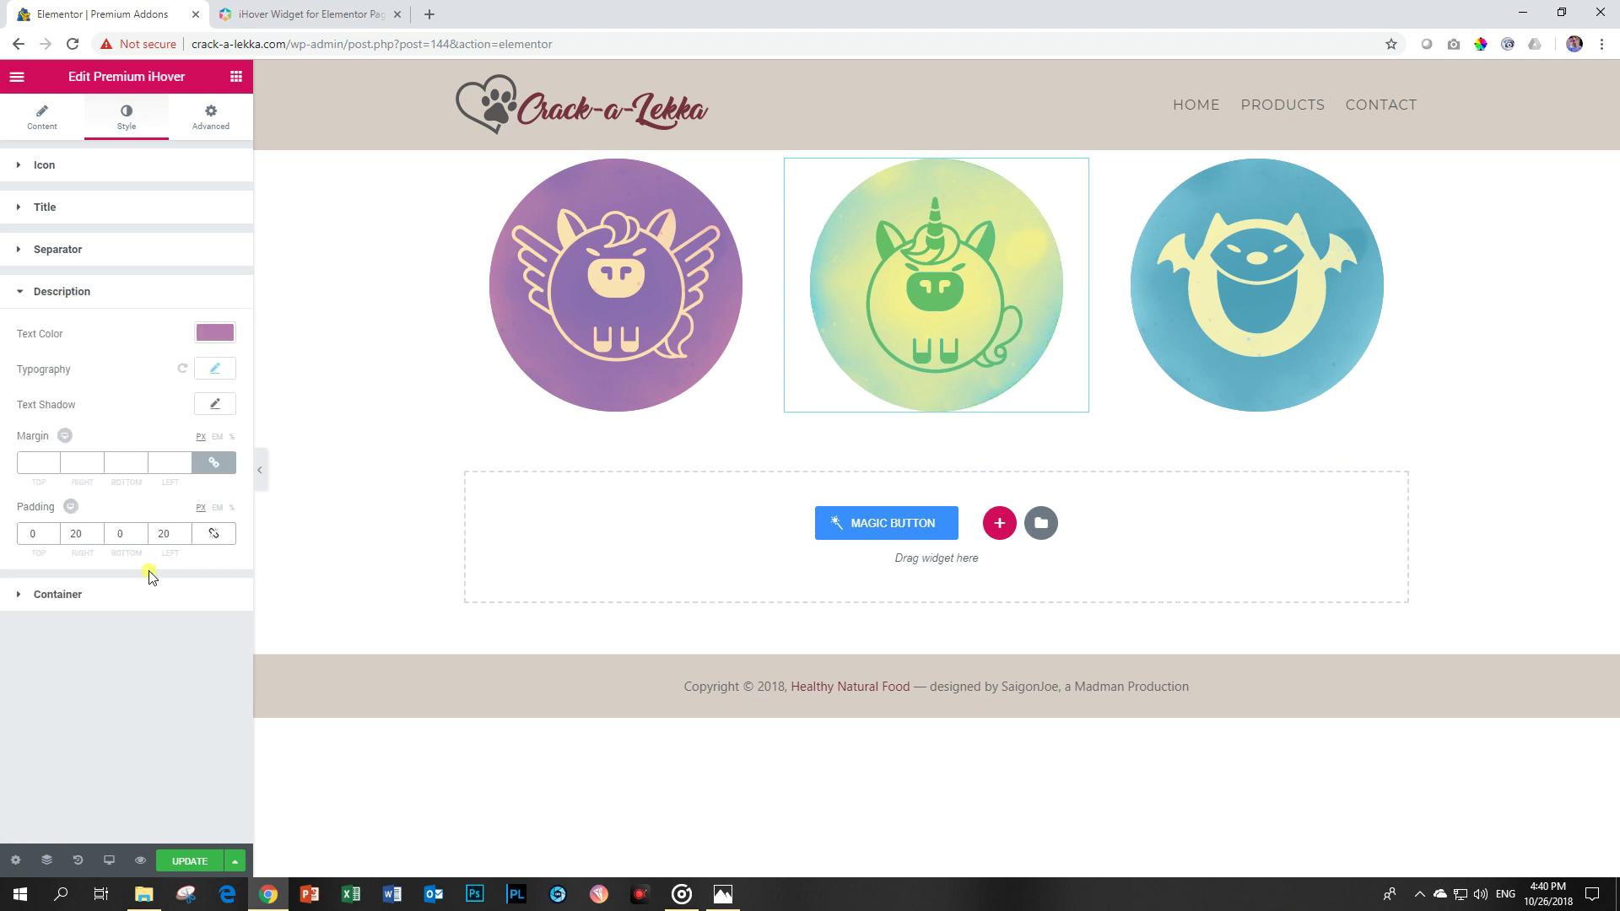
{"action": "double_click", "coordinate": [83, 533]}
{"action": "mouse_move", "coordinate": [979, 297]}
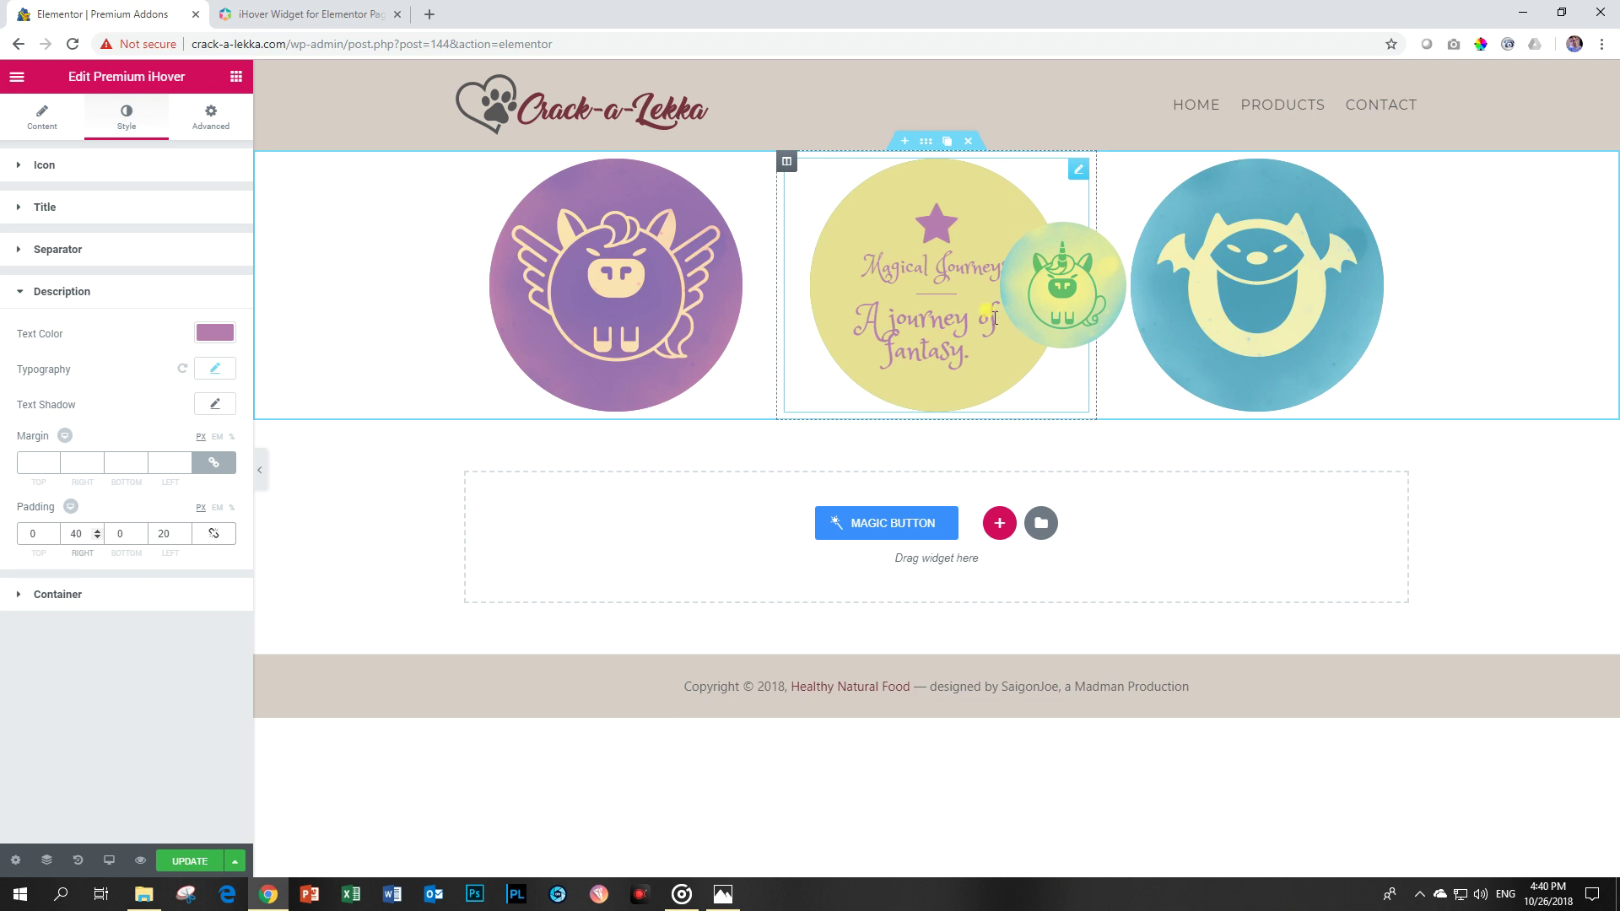
{"action": "left_click", "coordinate": [85, 207]}
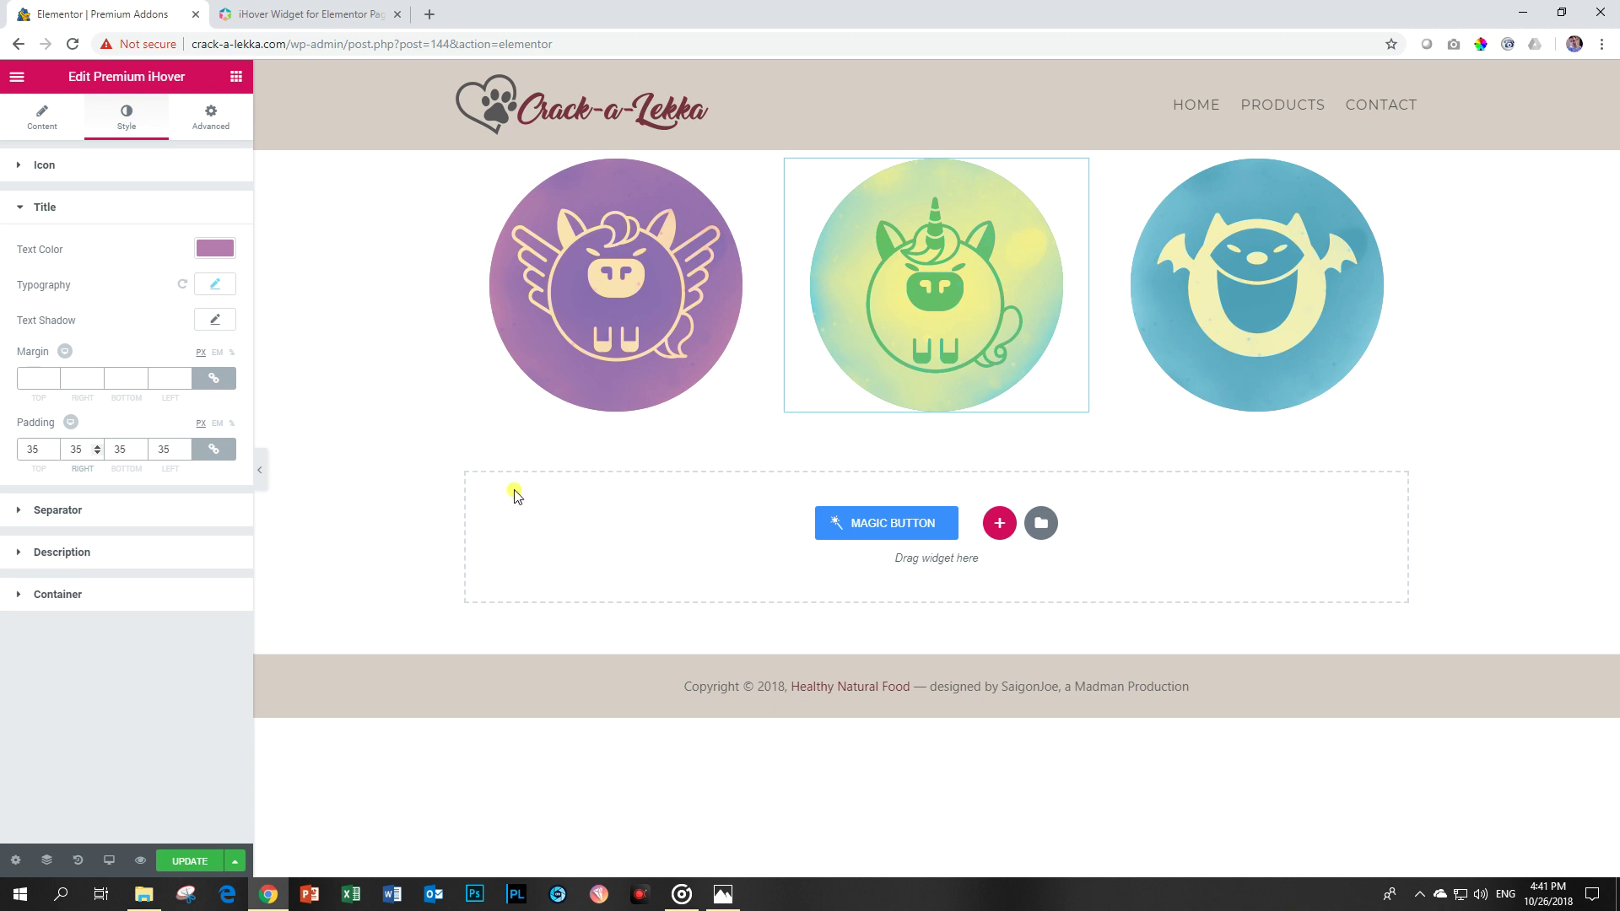
Unlink the title padding and set top, bottom and left to 0, right to 38.
{"action": "mouse_move", "coordinate": [1004, 321]}
{"action": "double_click", "coordinate": [134, 449]}
{"action": "key", "text": "BackSpace"}
{"action": "mouse_move", "coordinate": [926, 352]}
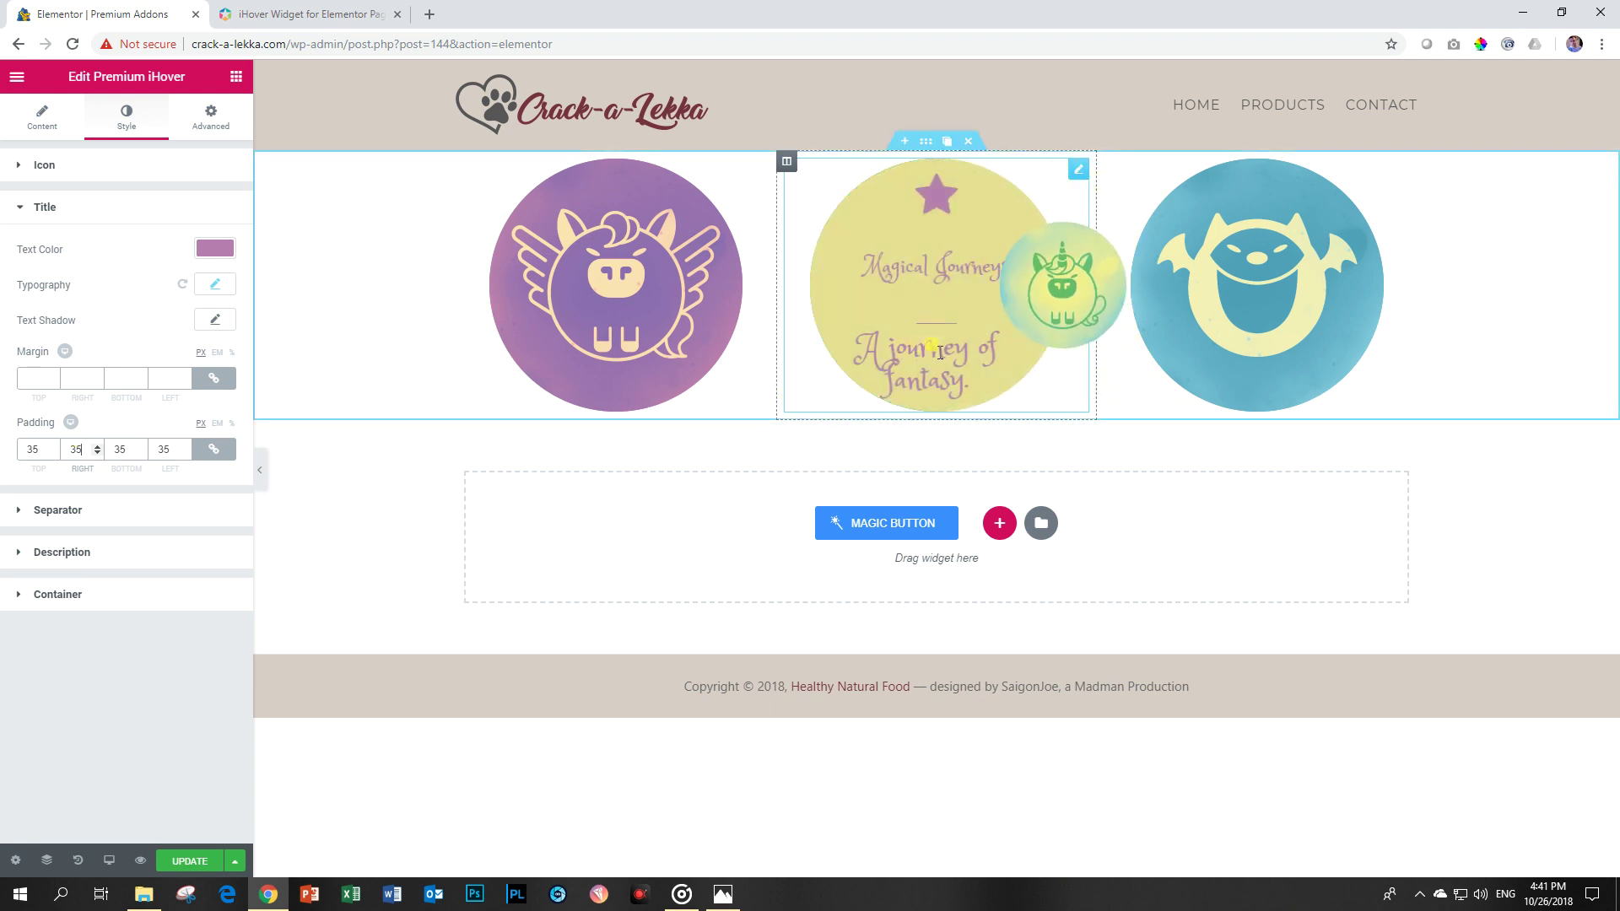
{"action": "left_click", "coordinate": [224, 455]}
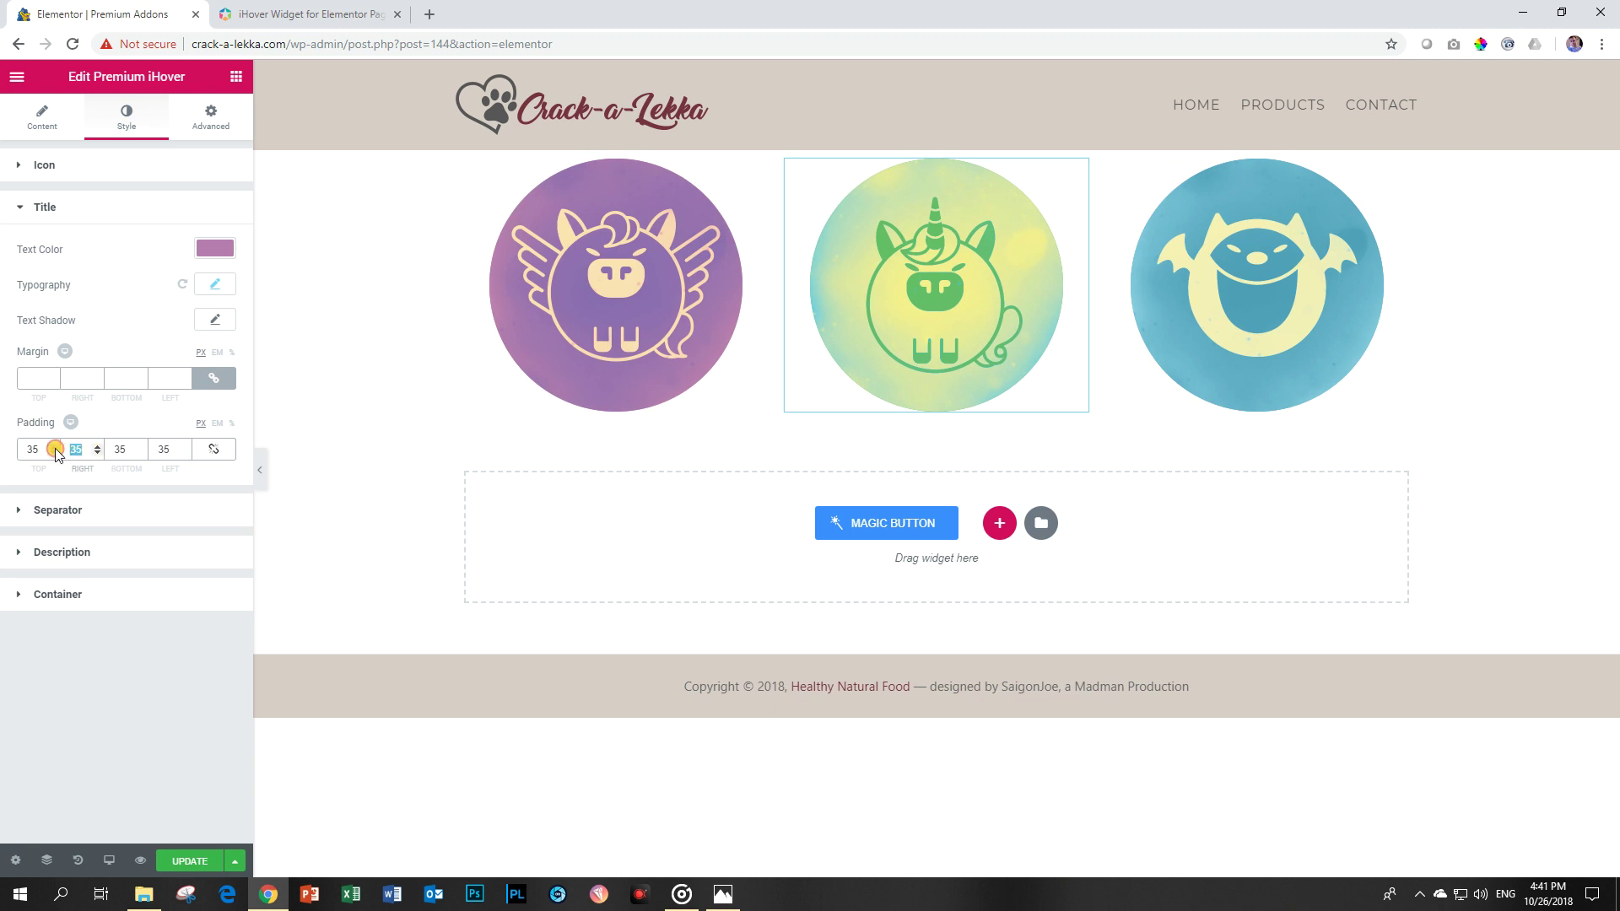
{"action": "double_click", "coordinate": [31, 445]}
{"action": "type", "text": "0"}
{"action": "key", "text": "Tab"}
{"action": "type", "text": "0"}
{"action": "key", "text": "Tab"}
{"action": "type", "text": "0"}
{"action": "key", "text": "shift+Tab"}
{"action": "key", "text": "shift+Tab"}
{"action": "mouse_move", "coordinate": [905, 376]}
{"action": "type", "text": "38"}
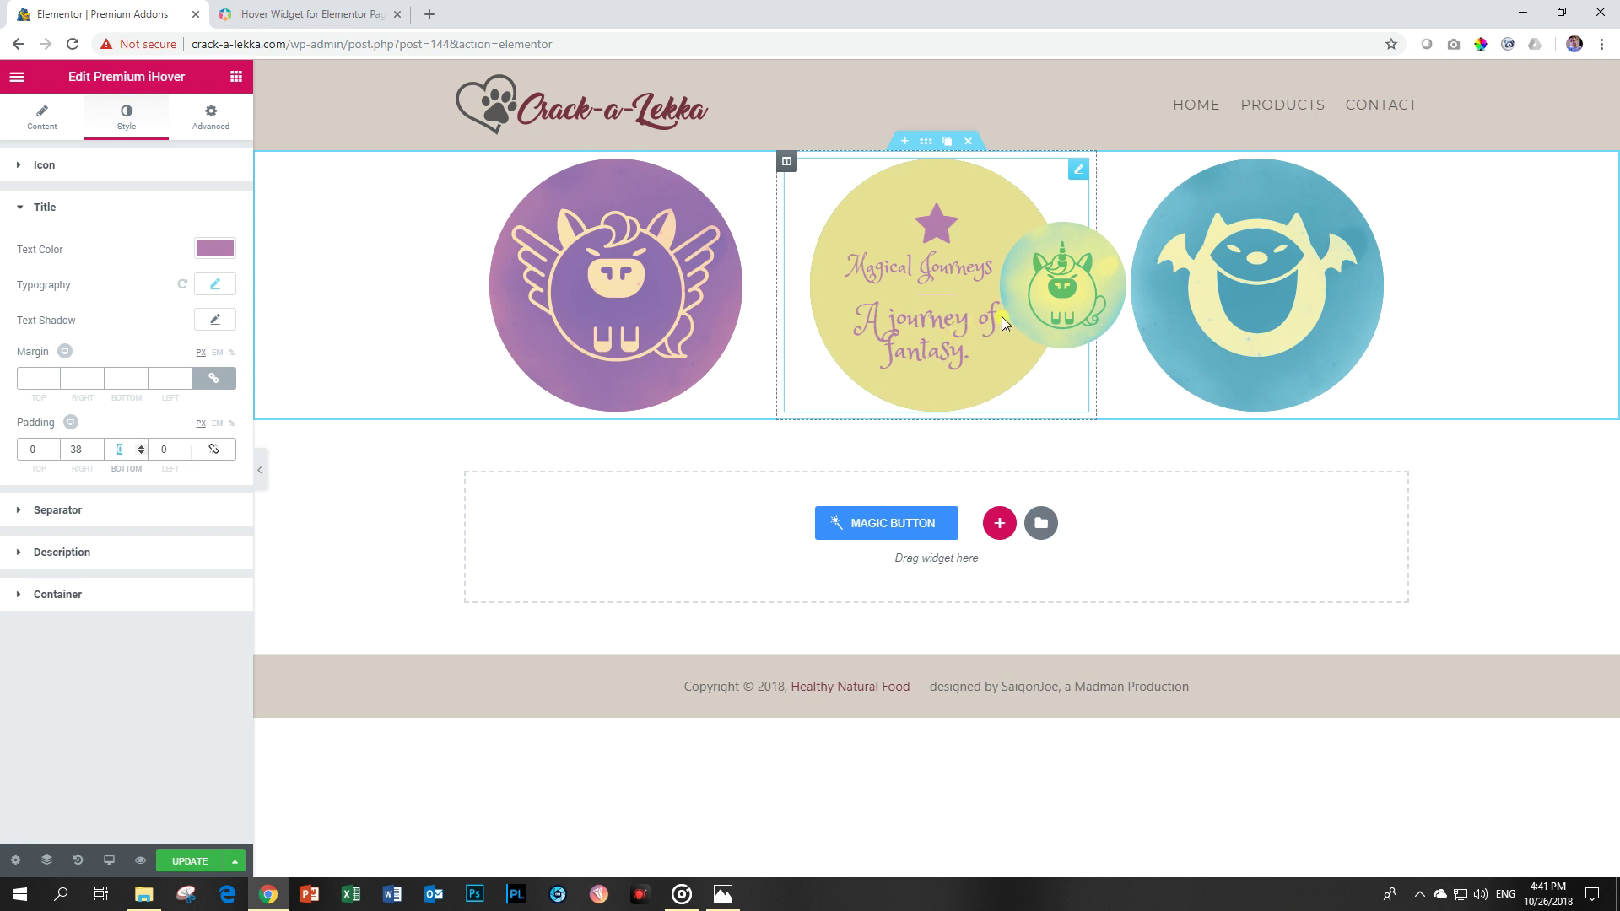
Try the Reduced Image-Left and Rotated Image-Left hover effects on the third widget.
{"action": "left_click", "coordinate": [46, 118]}
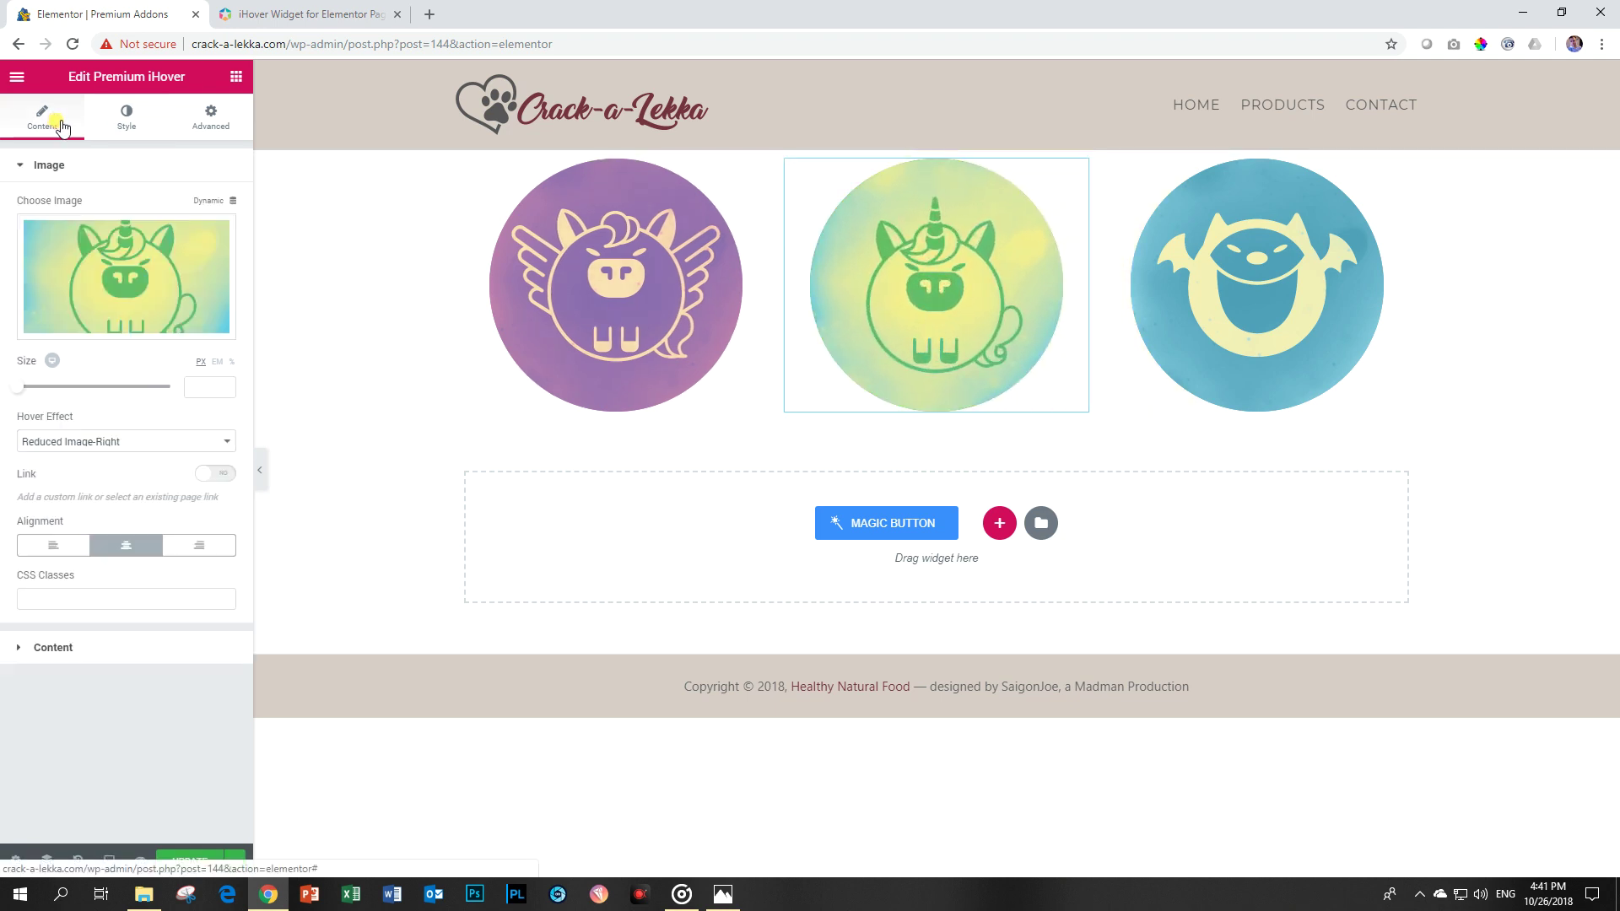
{"action": "left_click", "coordinate": [89, 443]}
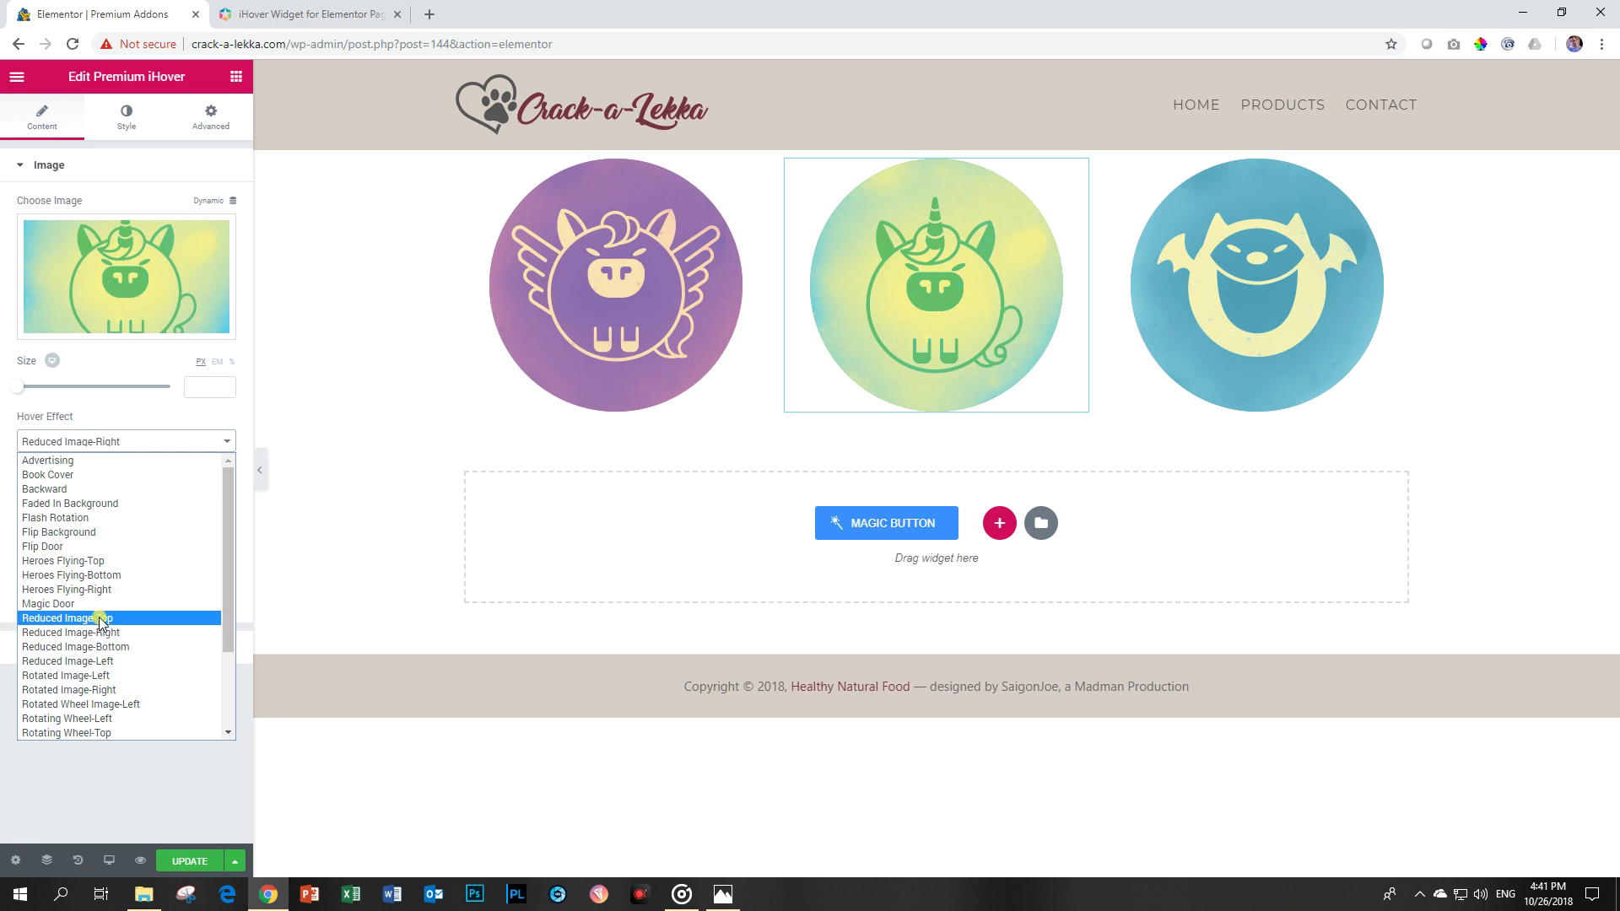
{"action": "left_click", "coordinate": [74, 662]}
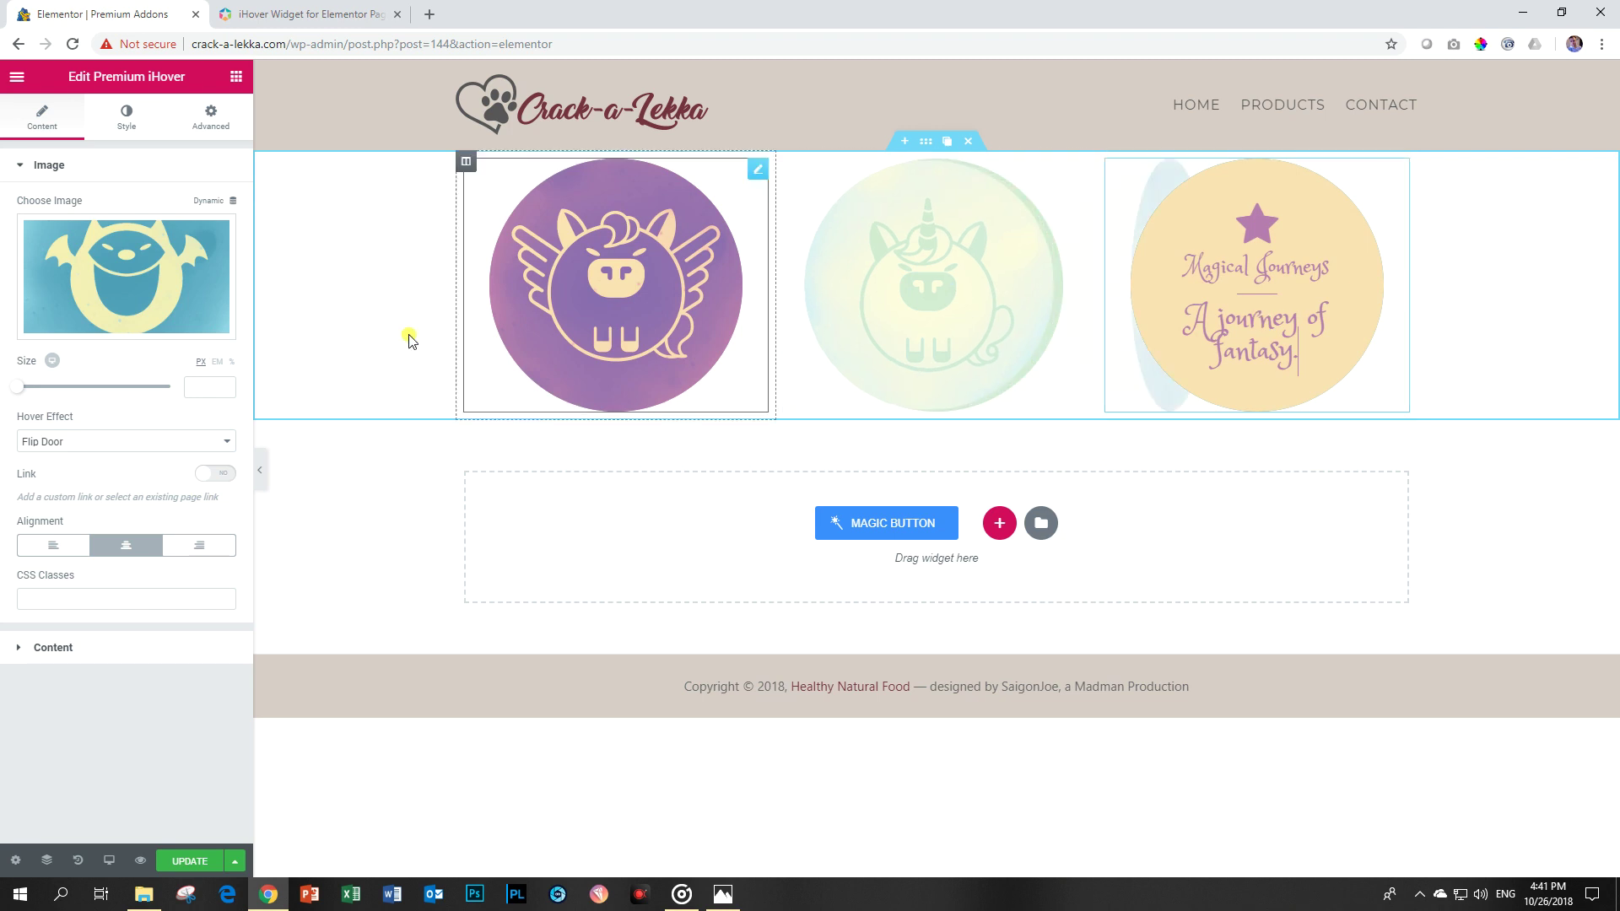
{"action": "left_click", "coordinate": [44, 439]}
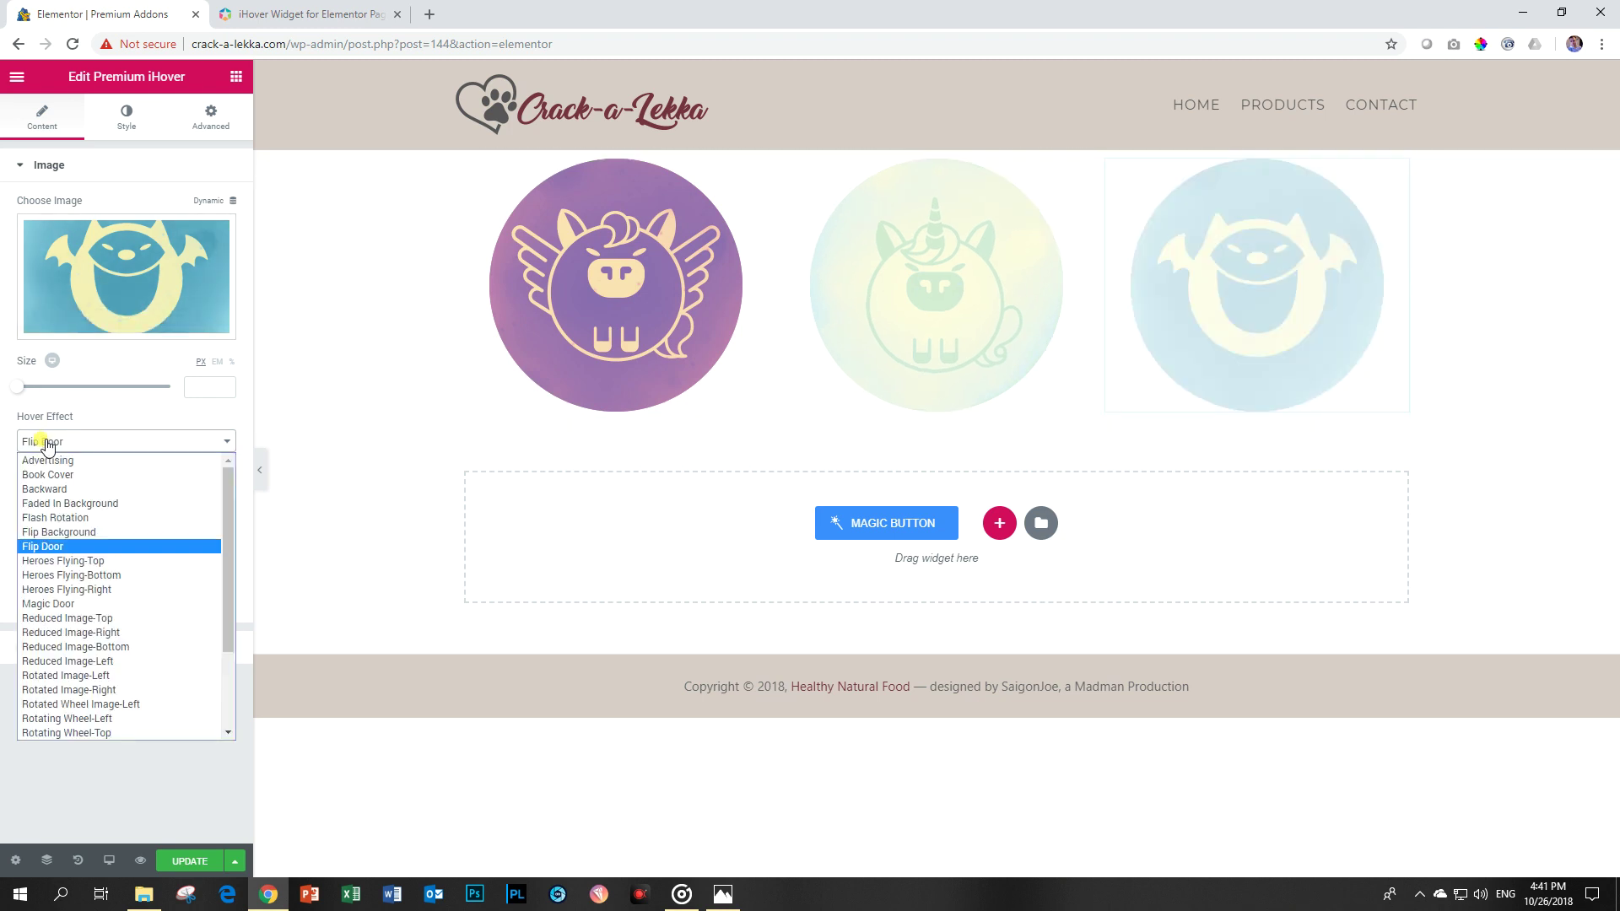
{"action": "left_click", "coordinate": [97, 674]}
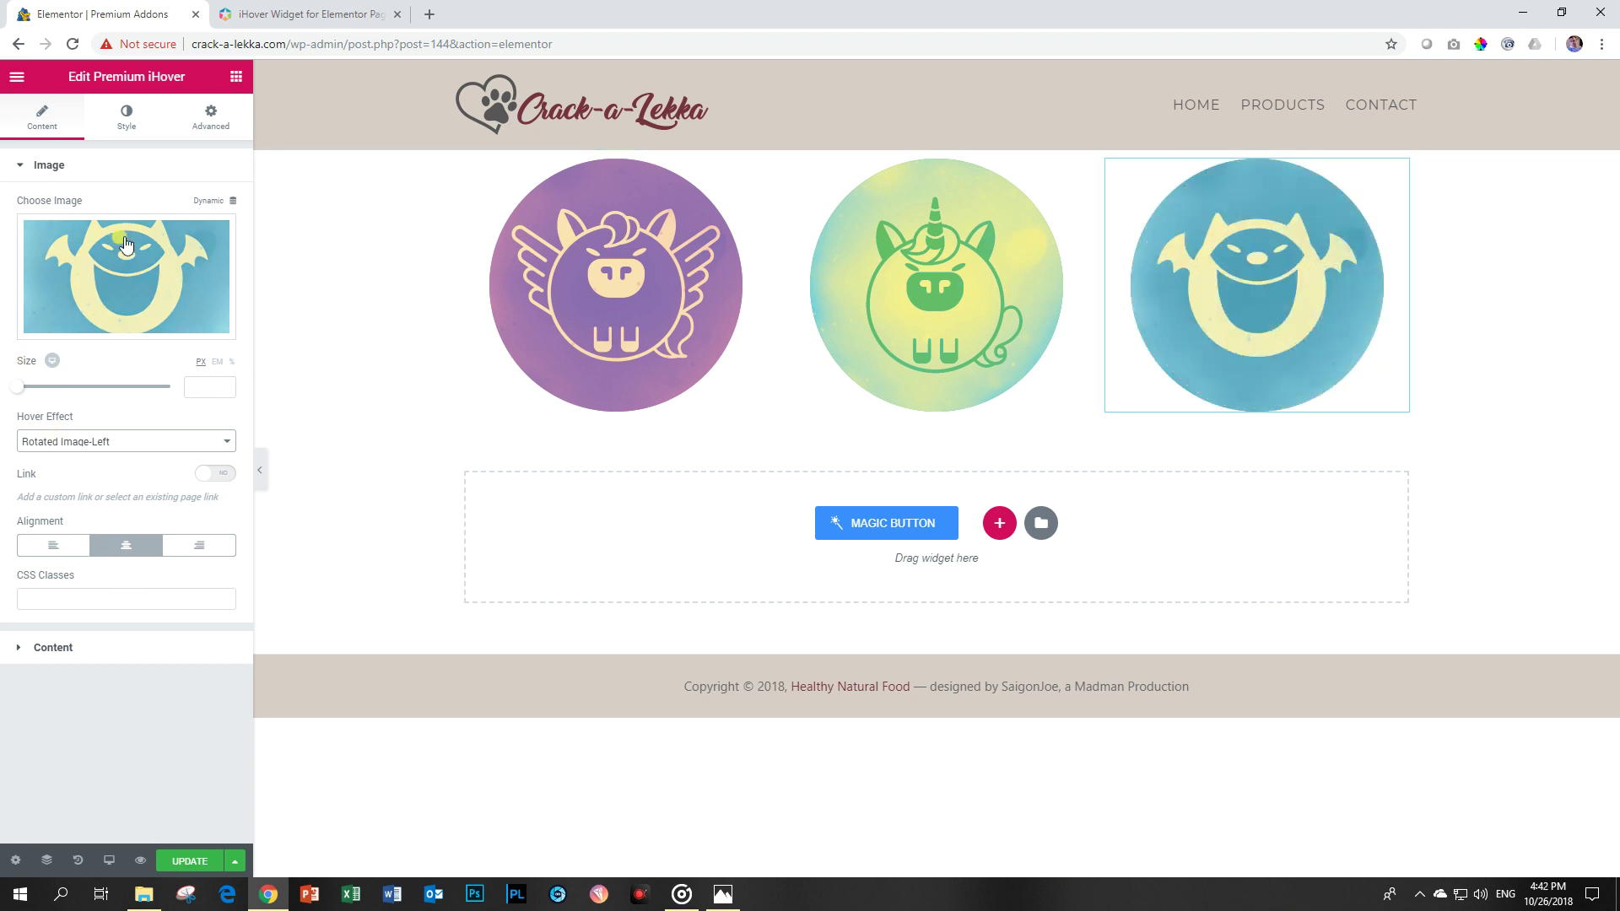
Set the third widget's hover effect to Rotor Cube and preview it.
{"action": "left_click", "coordinate": [129, 131]}
{"action": "left_click", "coordinate": [32, 123]}
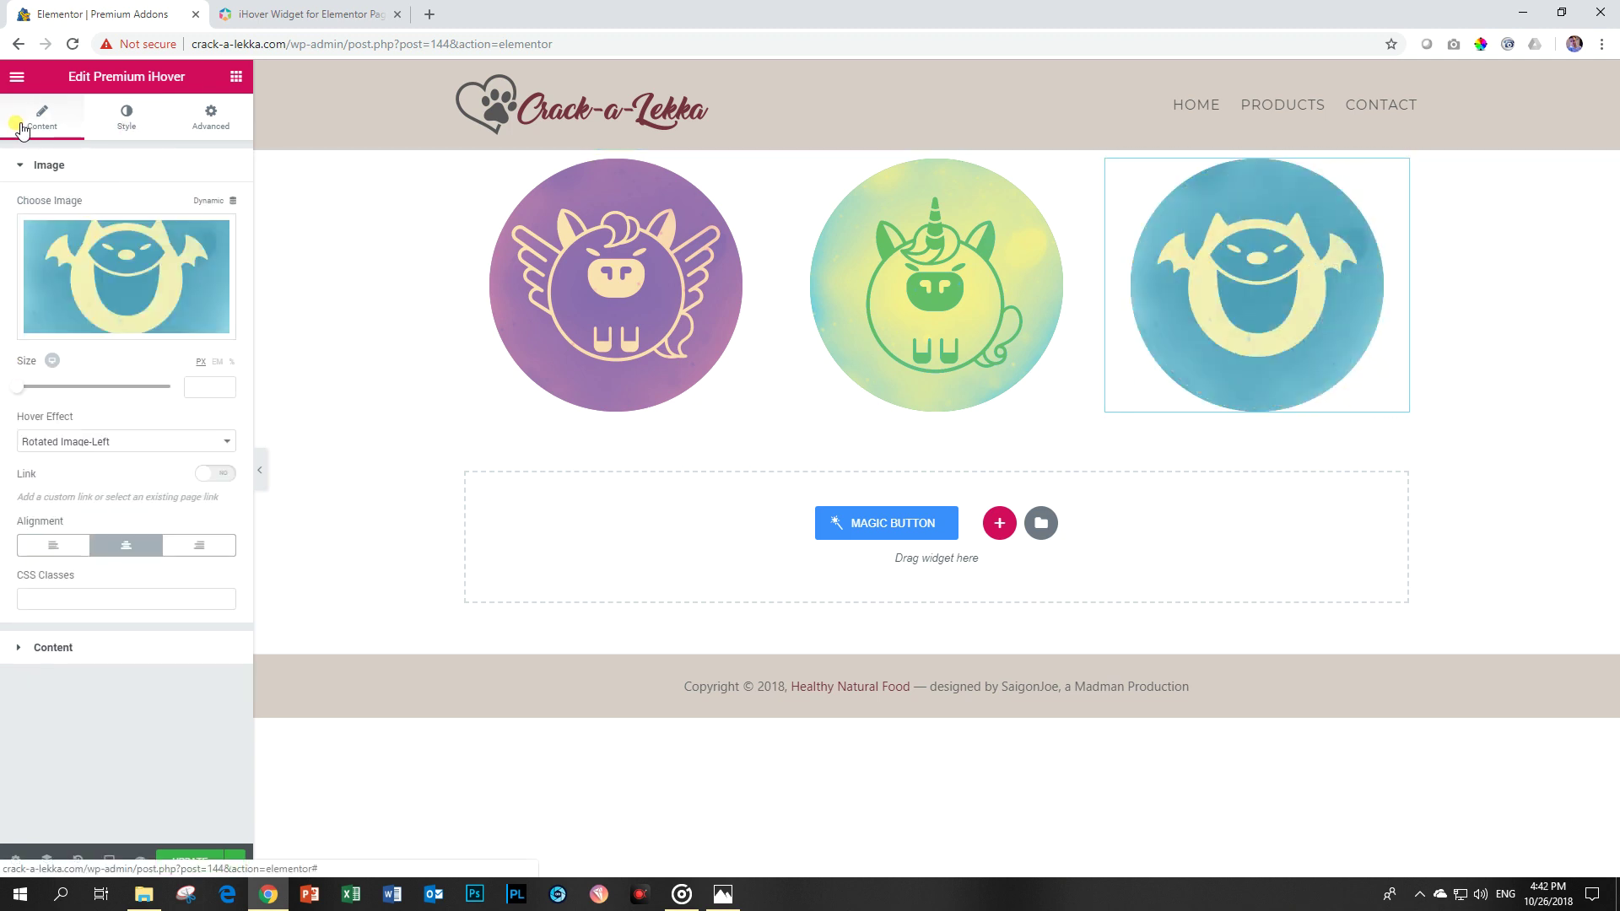
{"action": "left_click", "coordinate": [76, 441]}
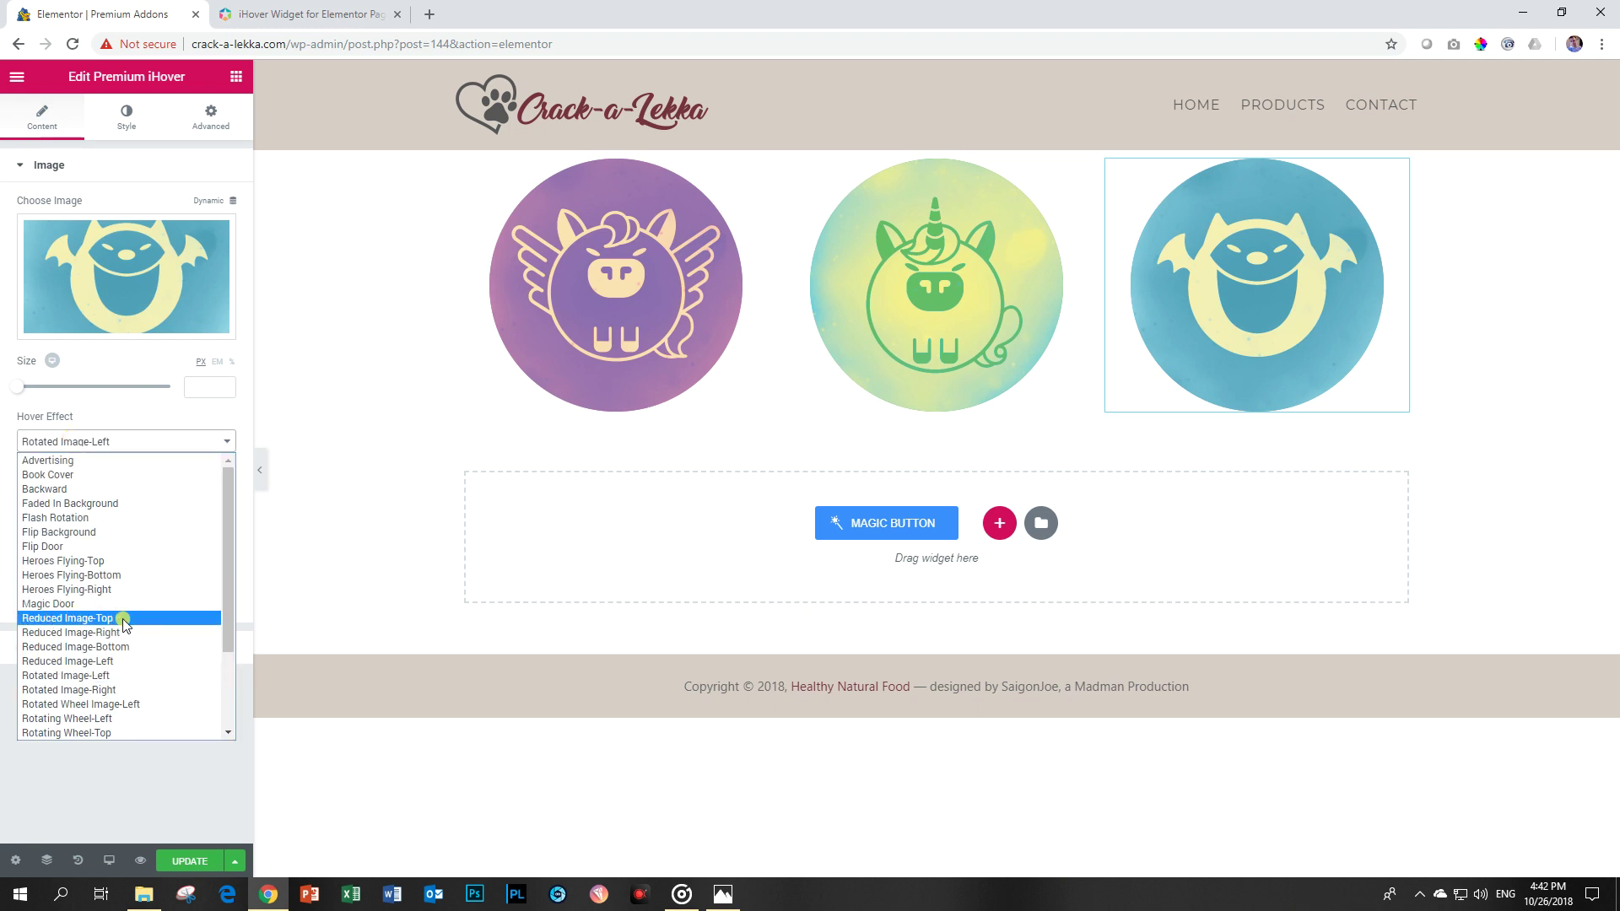
{"action": "scroll", "coordinate": [122, 624], "scroll_direction": "down", "scroll_amount": 3}
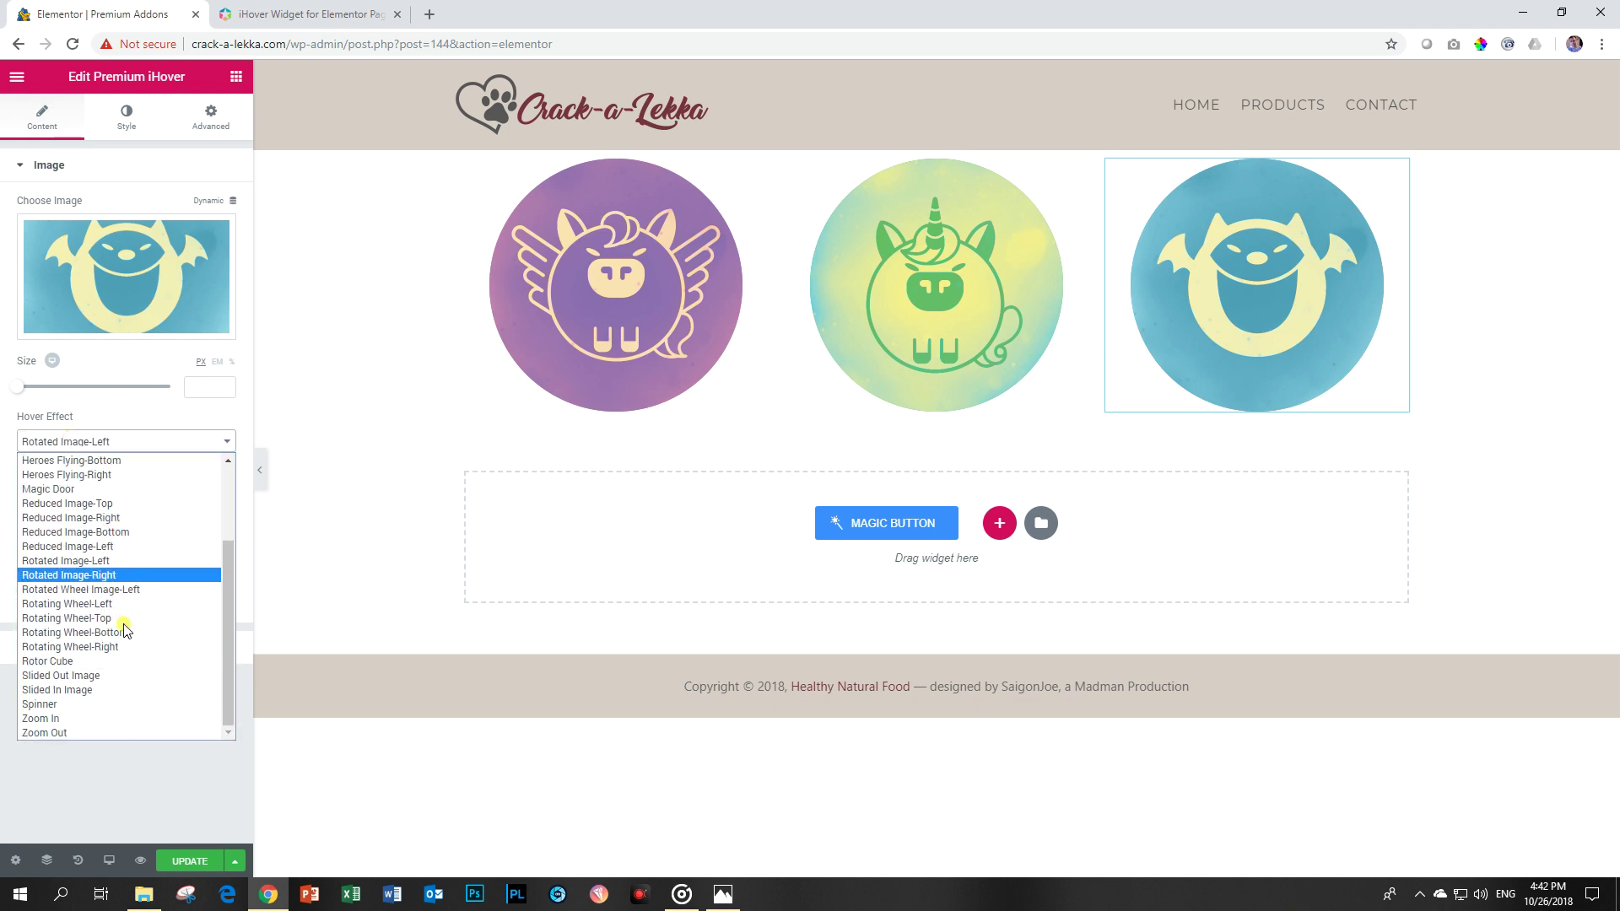
{"action": "left_click", "coordinate": [68, 663]}
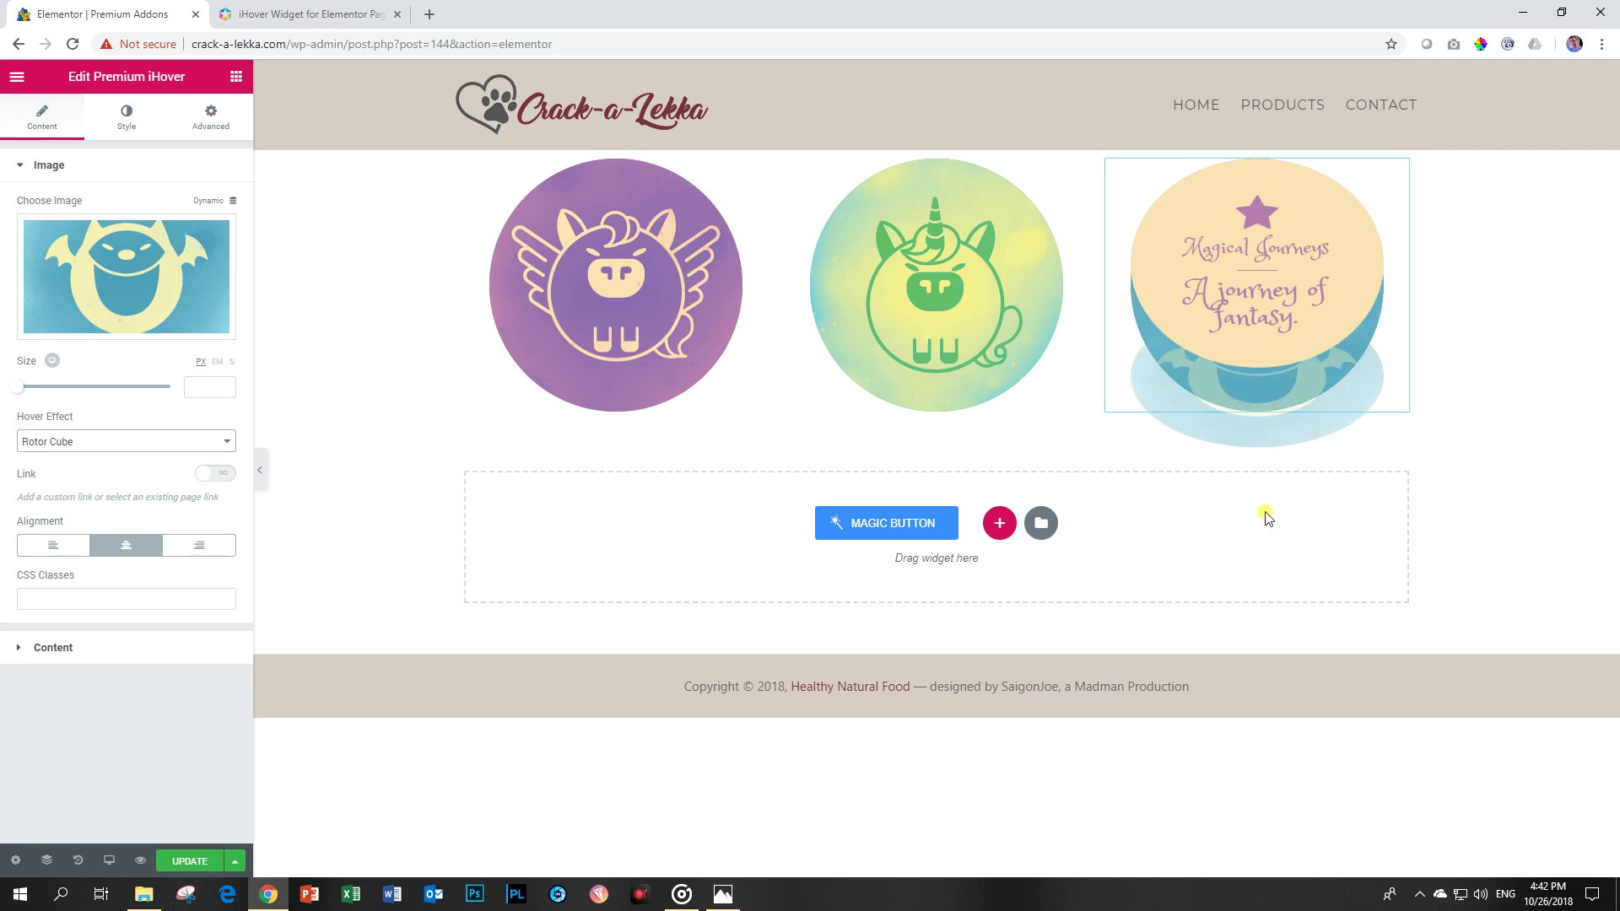
{"action": "mouse_move", "coordinate": [1288, 342]}
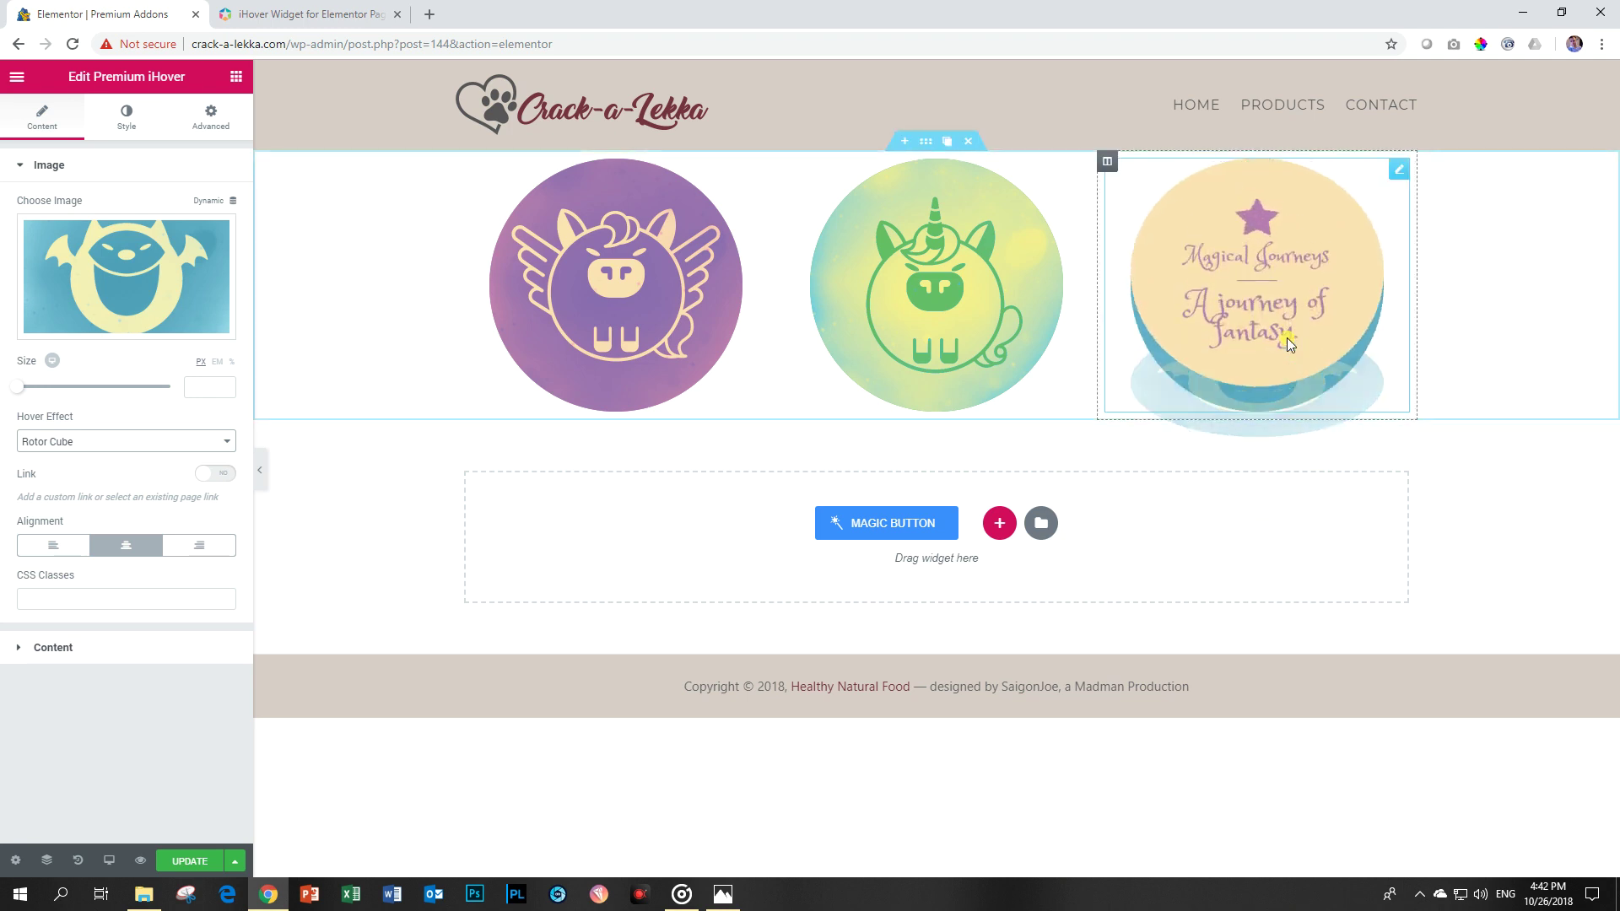
{"action": "left_click", "coordinate": [1479, 43]}
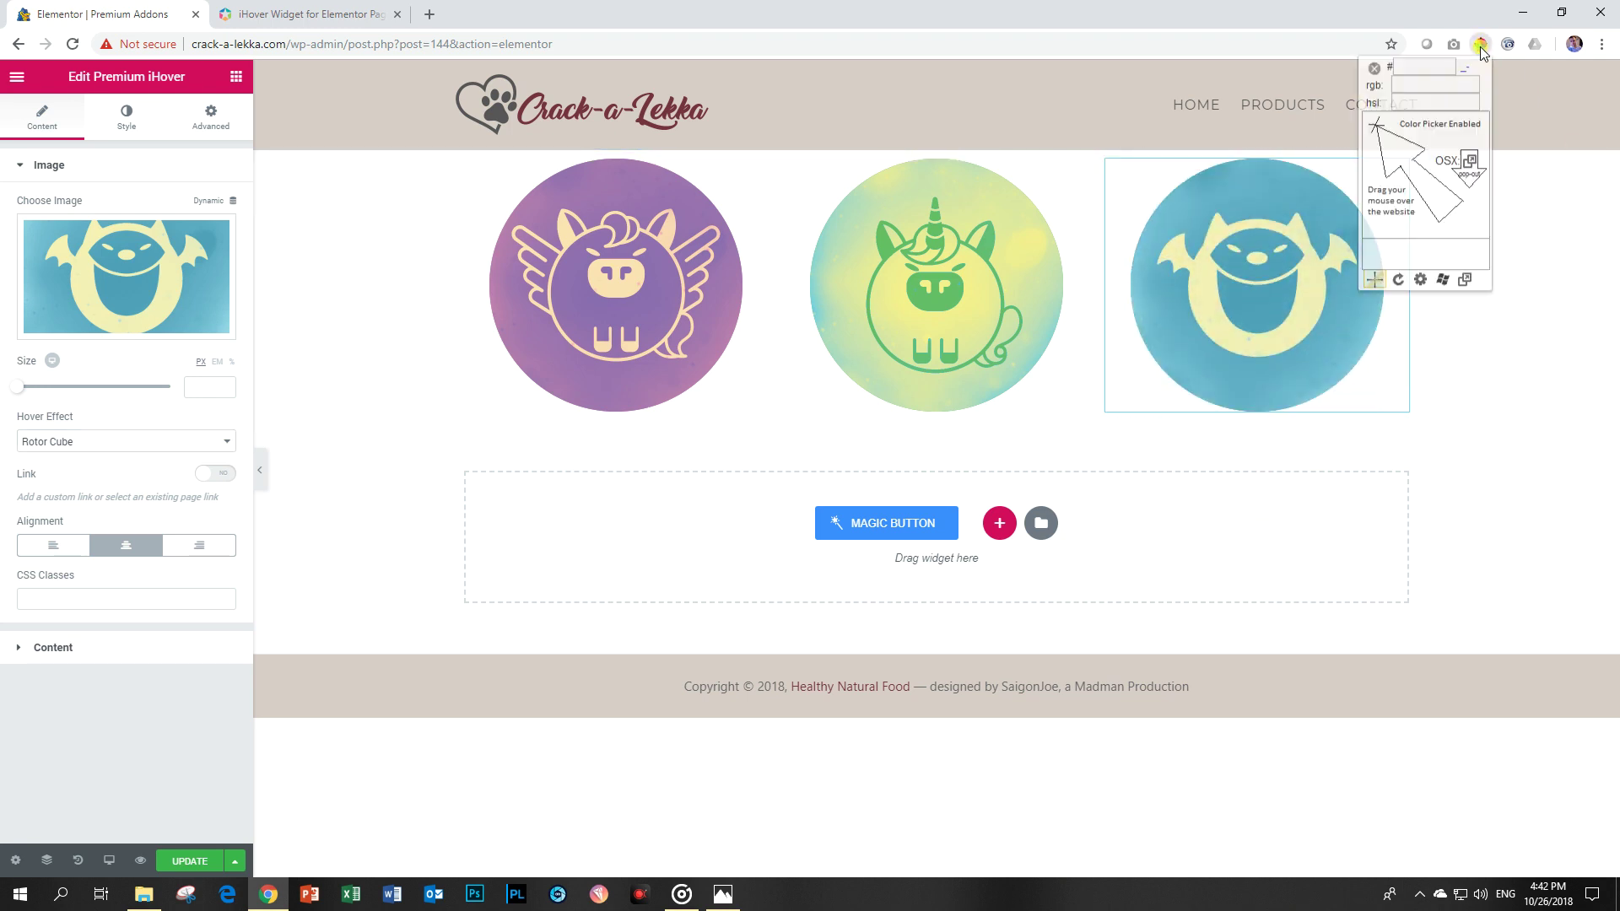
Sample the pale yellow from the third image and use it as the Container overlay colour.
{"action": "left_click", "coordinate": [1311, 292]}
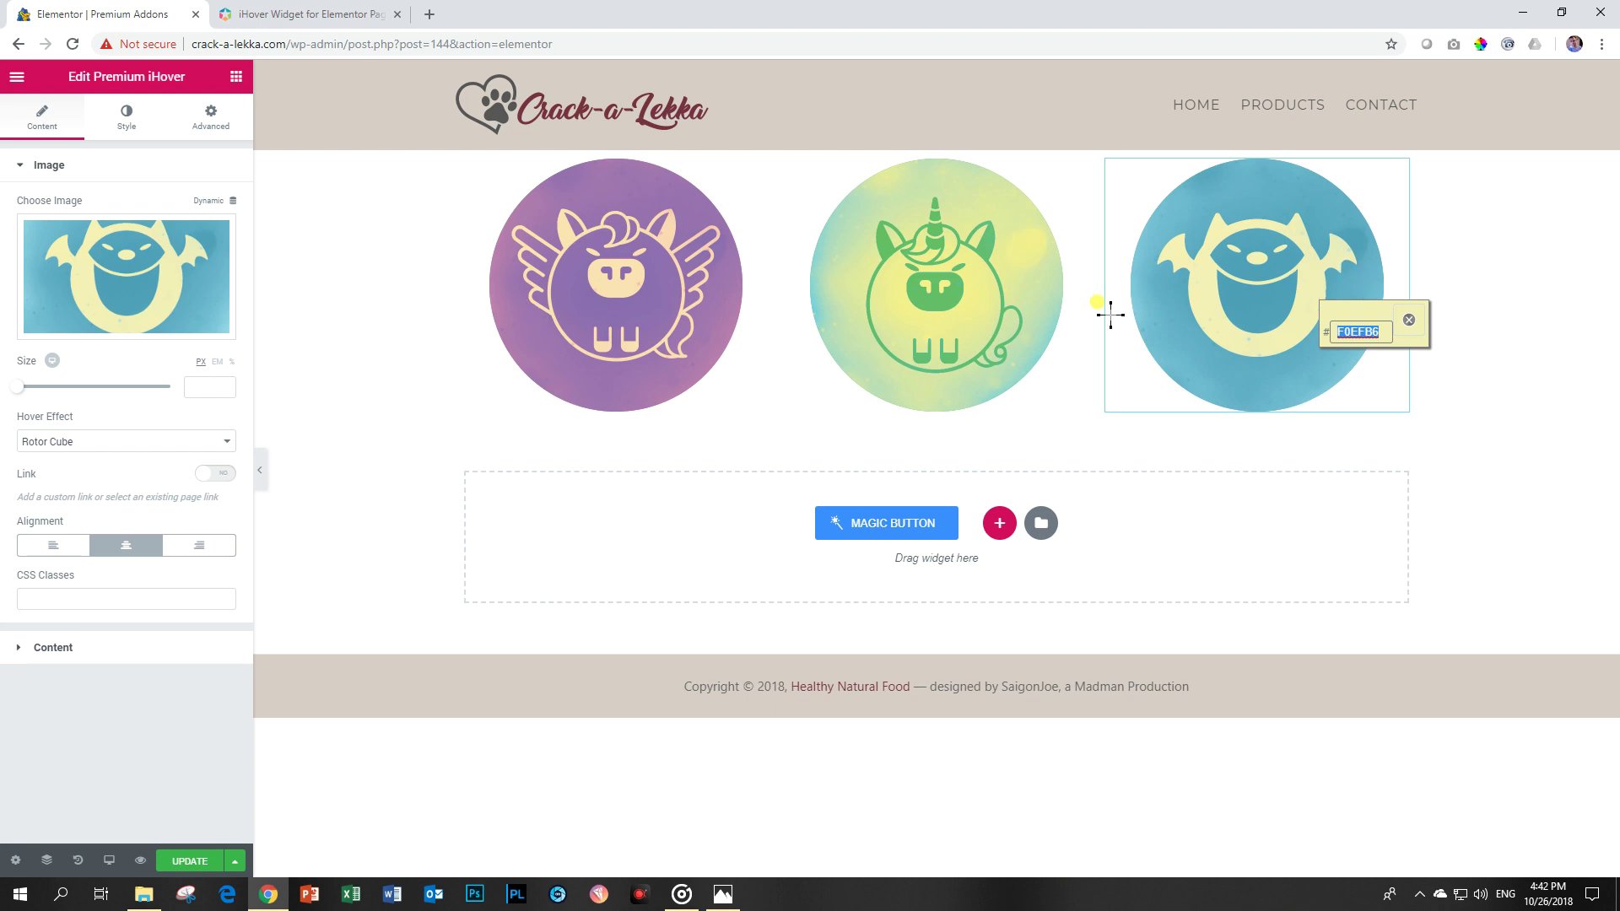
{"action": "left_click", "coordinate": [1407, 320]}
{"action": "left_click", "coordinate": [127, 116]}
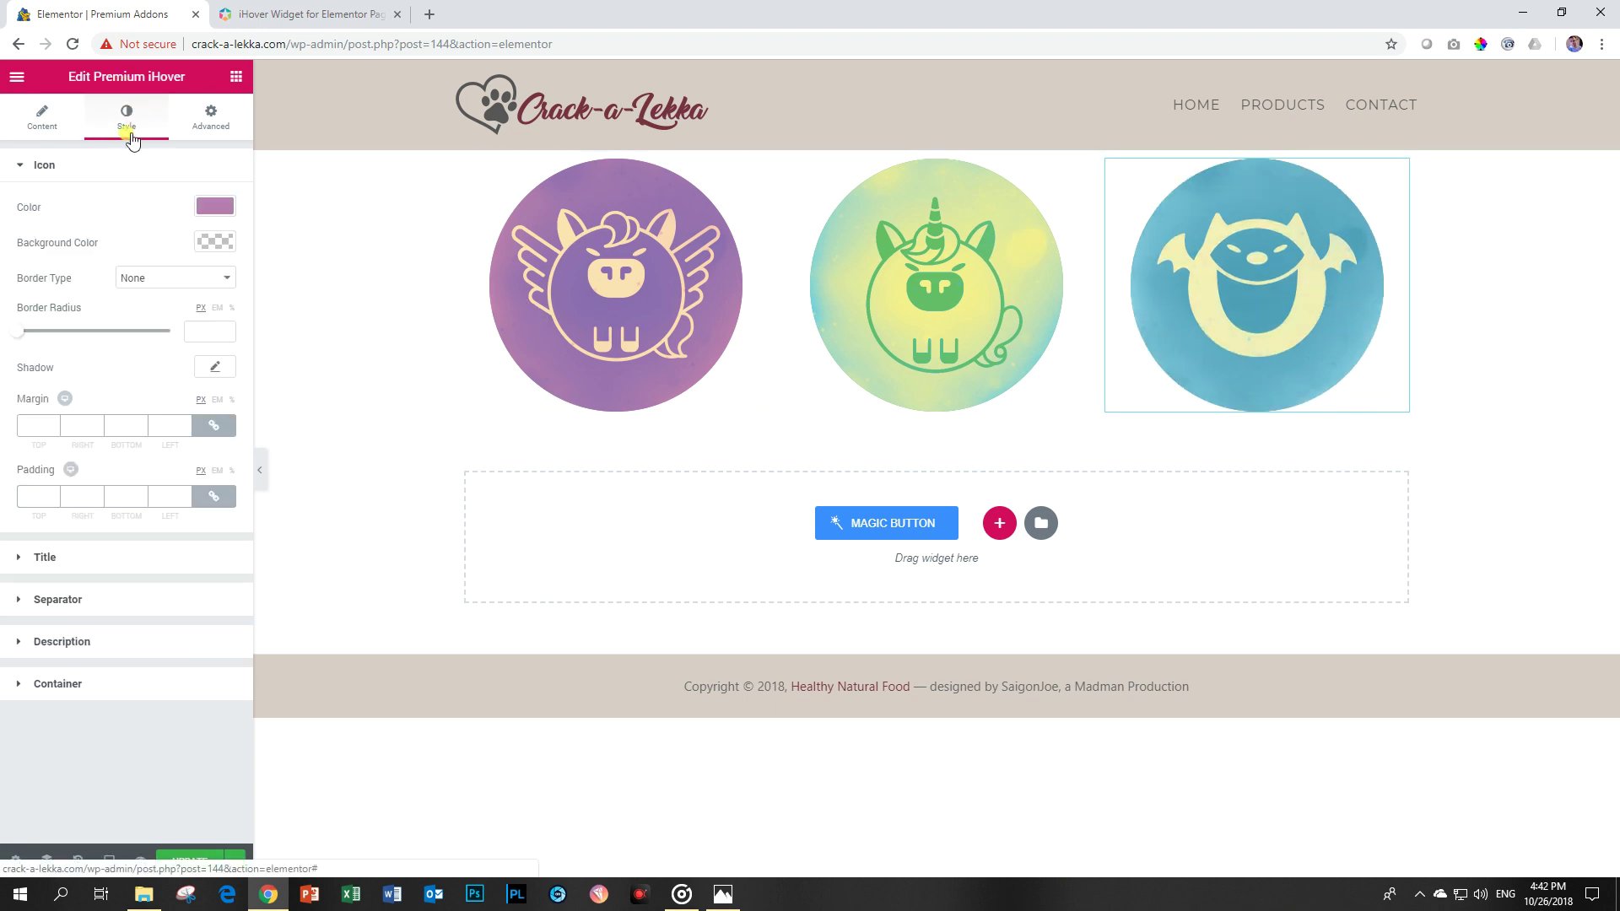
{"action": "left_click", "coordinate": [53, 682]}
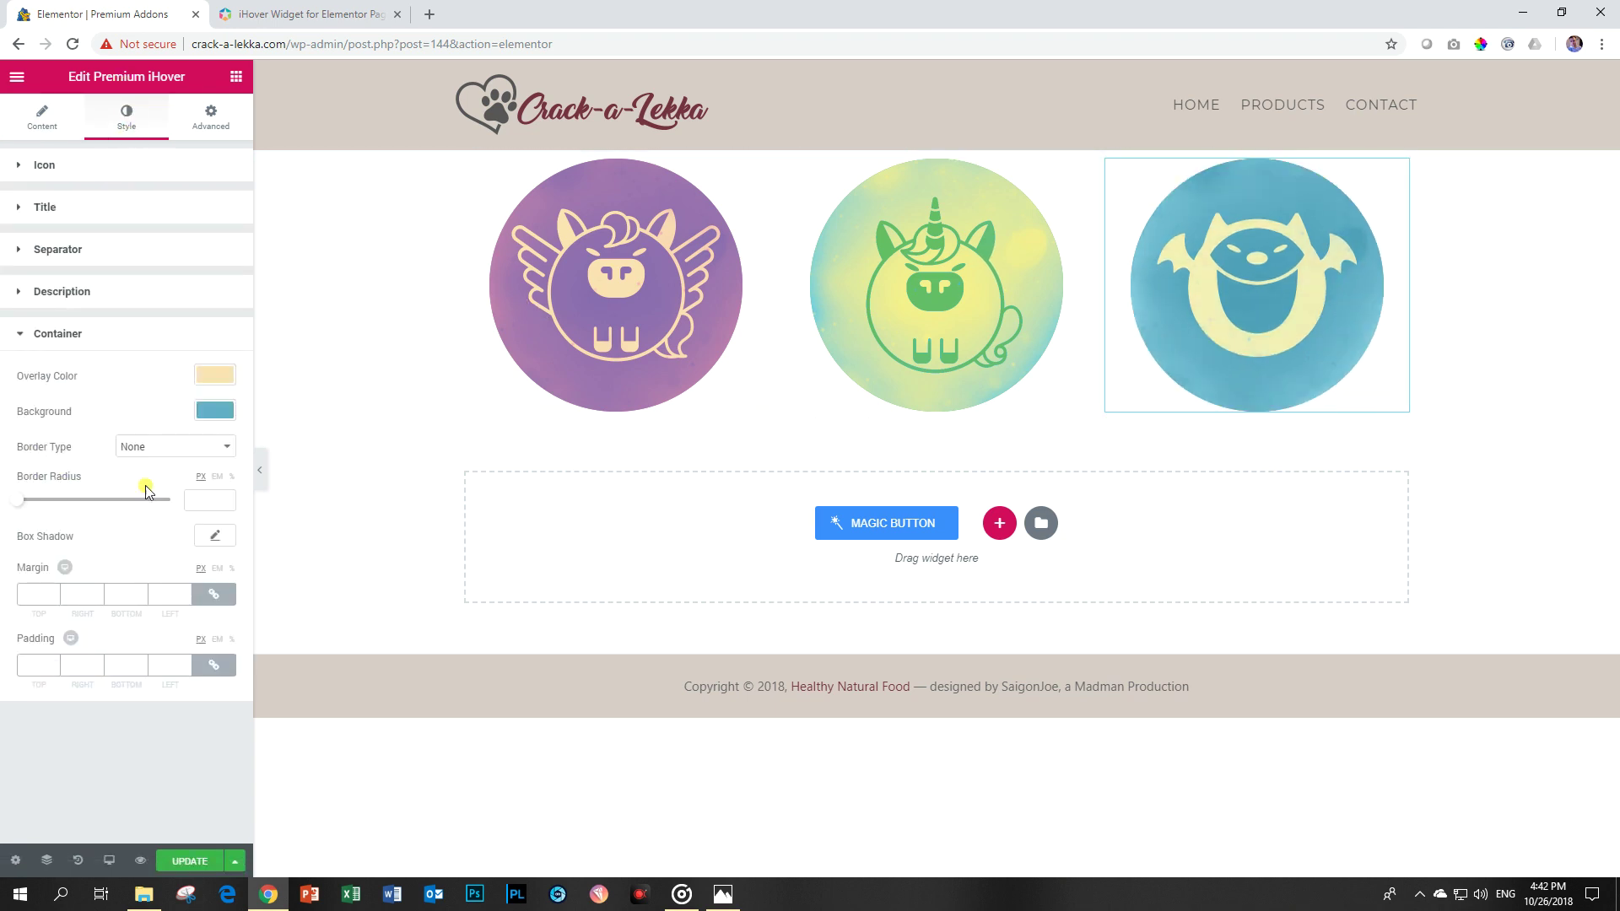
{"action": "left_click", "coordinate": [216, 371]}
{"action": "left_click_drag", "start_coordinate": [67, 374], "coordinate": [12, 377]}
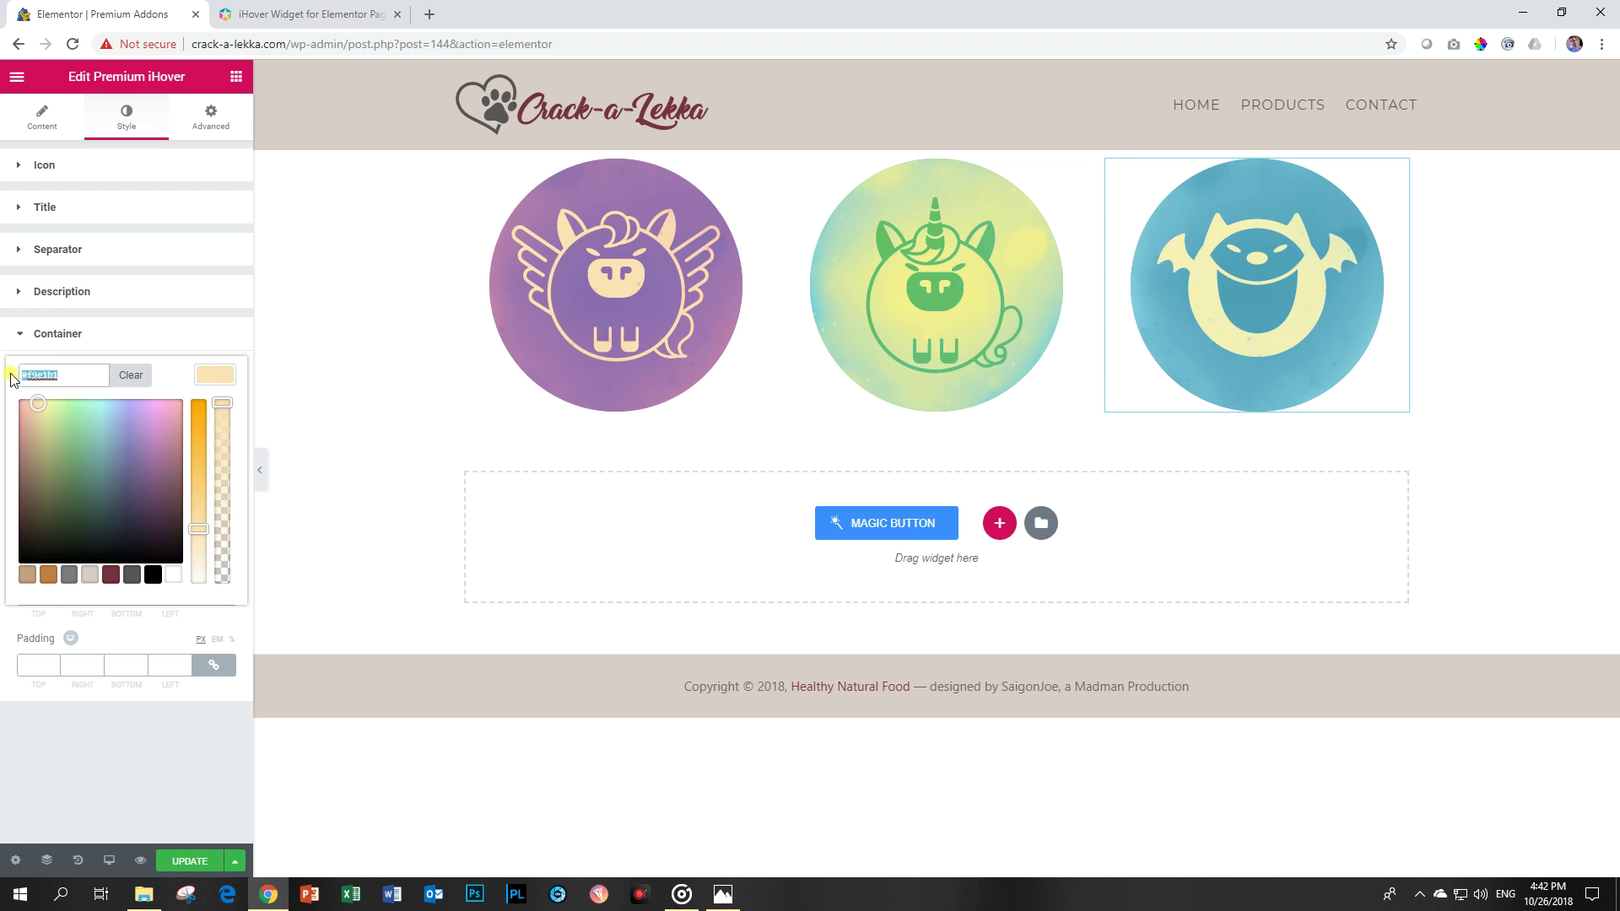
{"action": "key", "text": "ctrl+v"}
{"action": "left_click", "coordinate": [210, 372]}
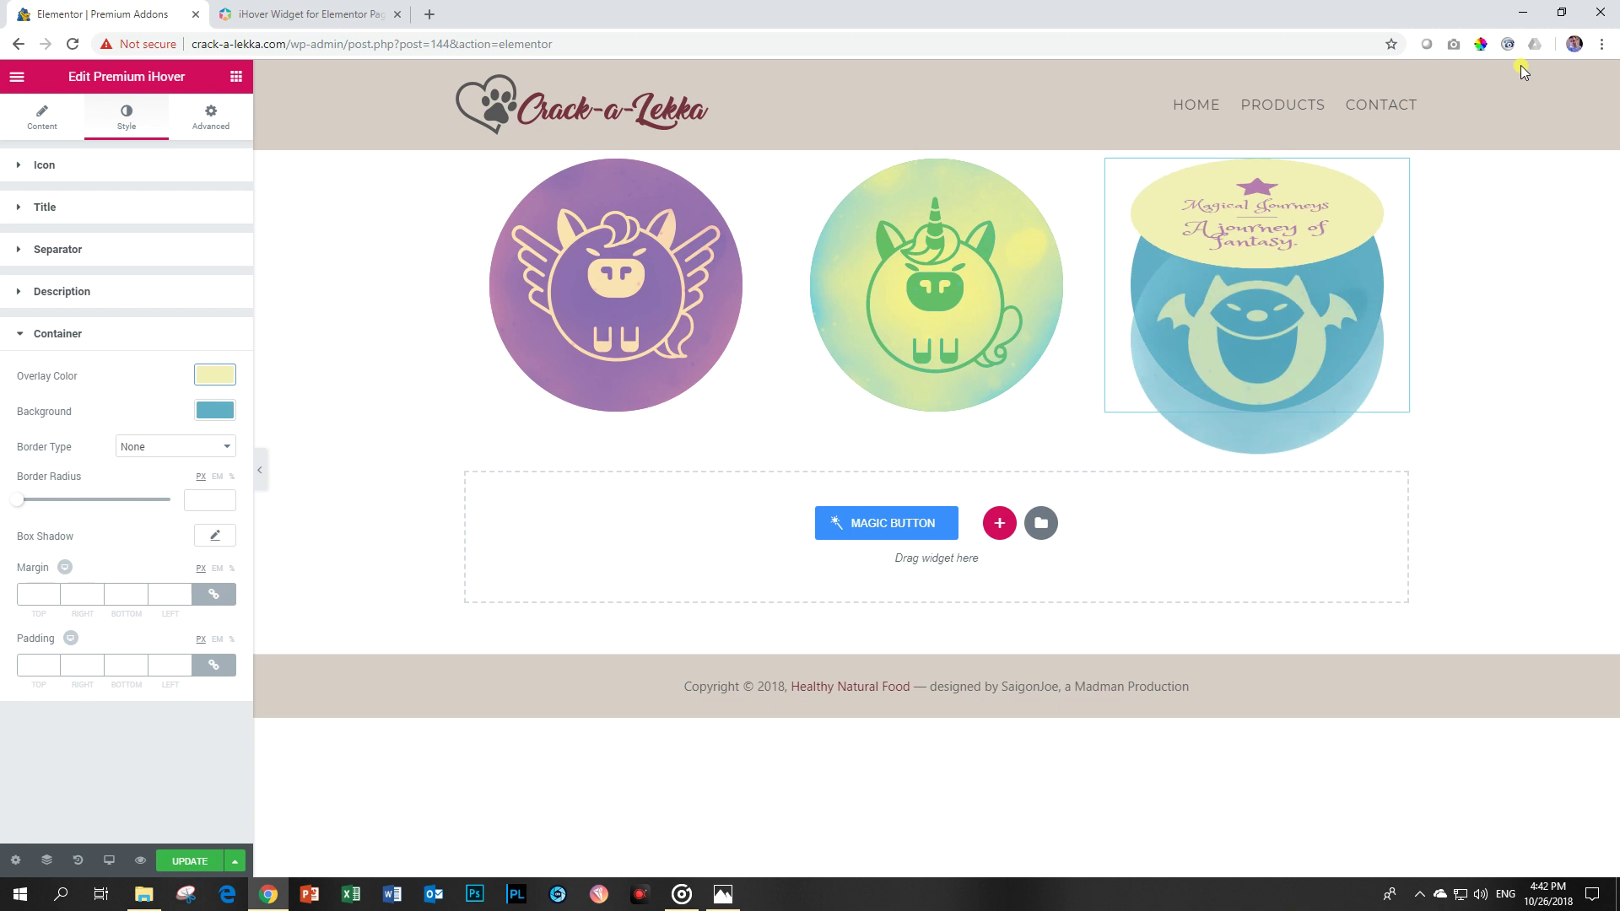
Sample the third circle's blue and apply it as the icon colour.
{"action": "left_click", "coordinate": [1479, 44]}
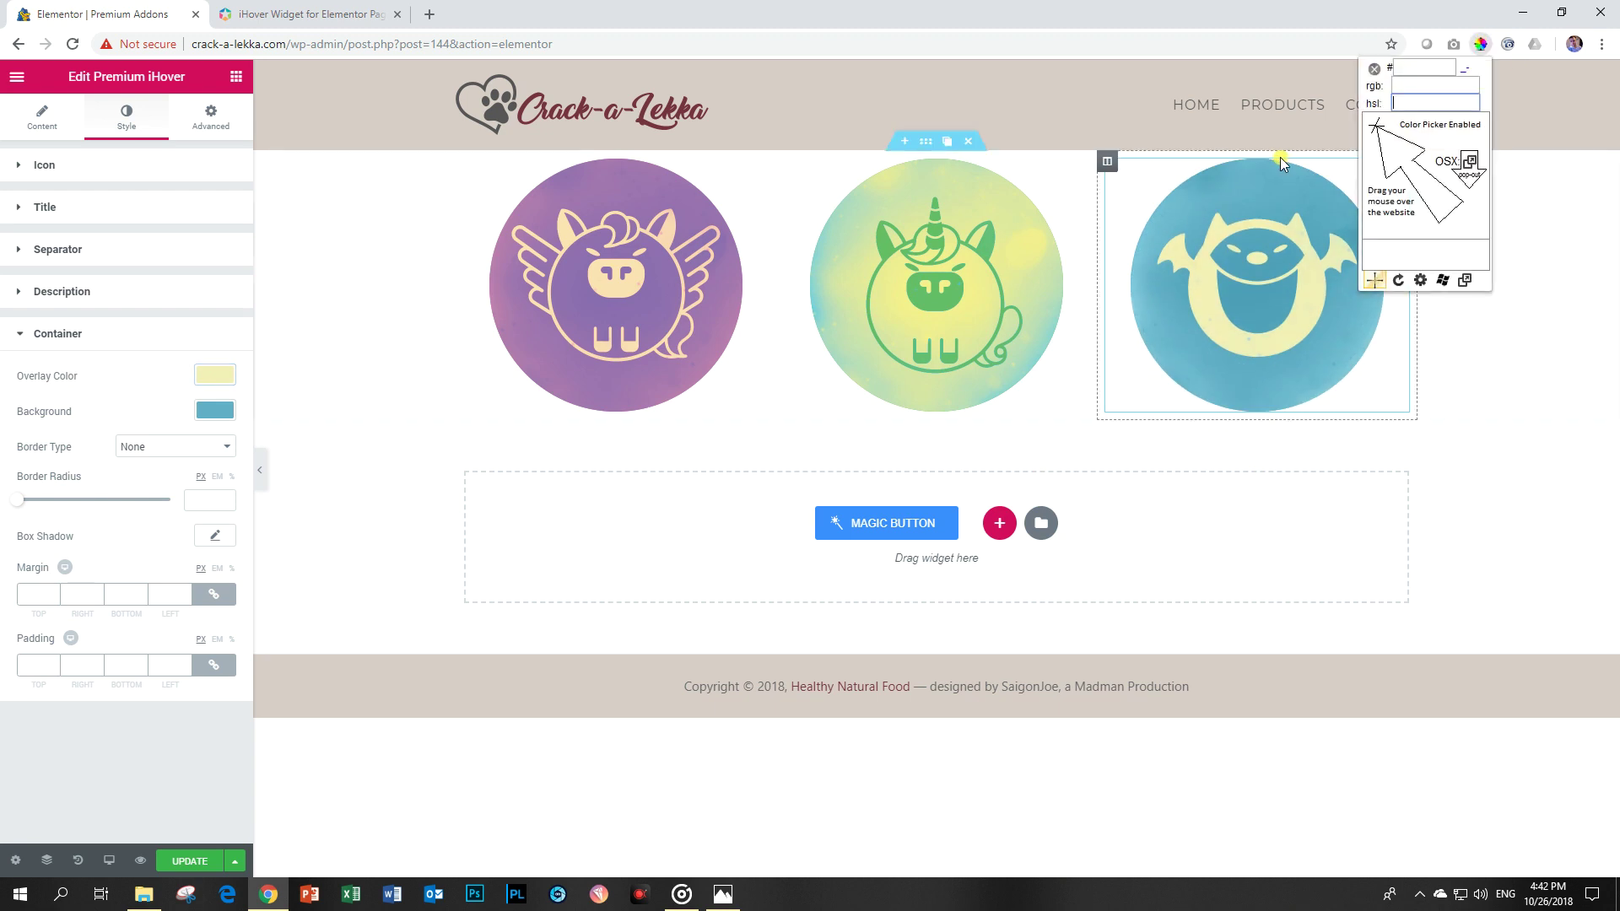
{"action": "left_click", "coordinate": [1319, 361]}
{"action": "key", "text": "ctrl+c"}
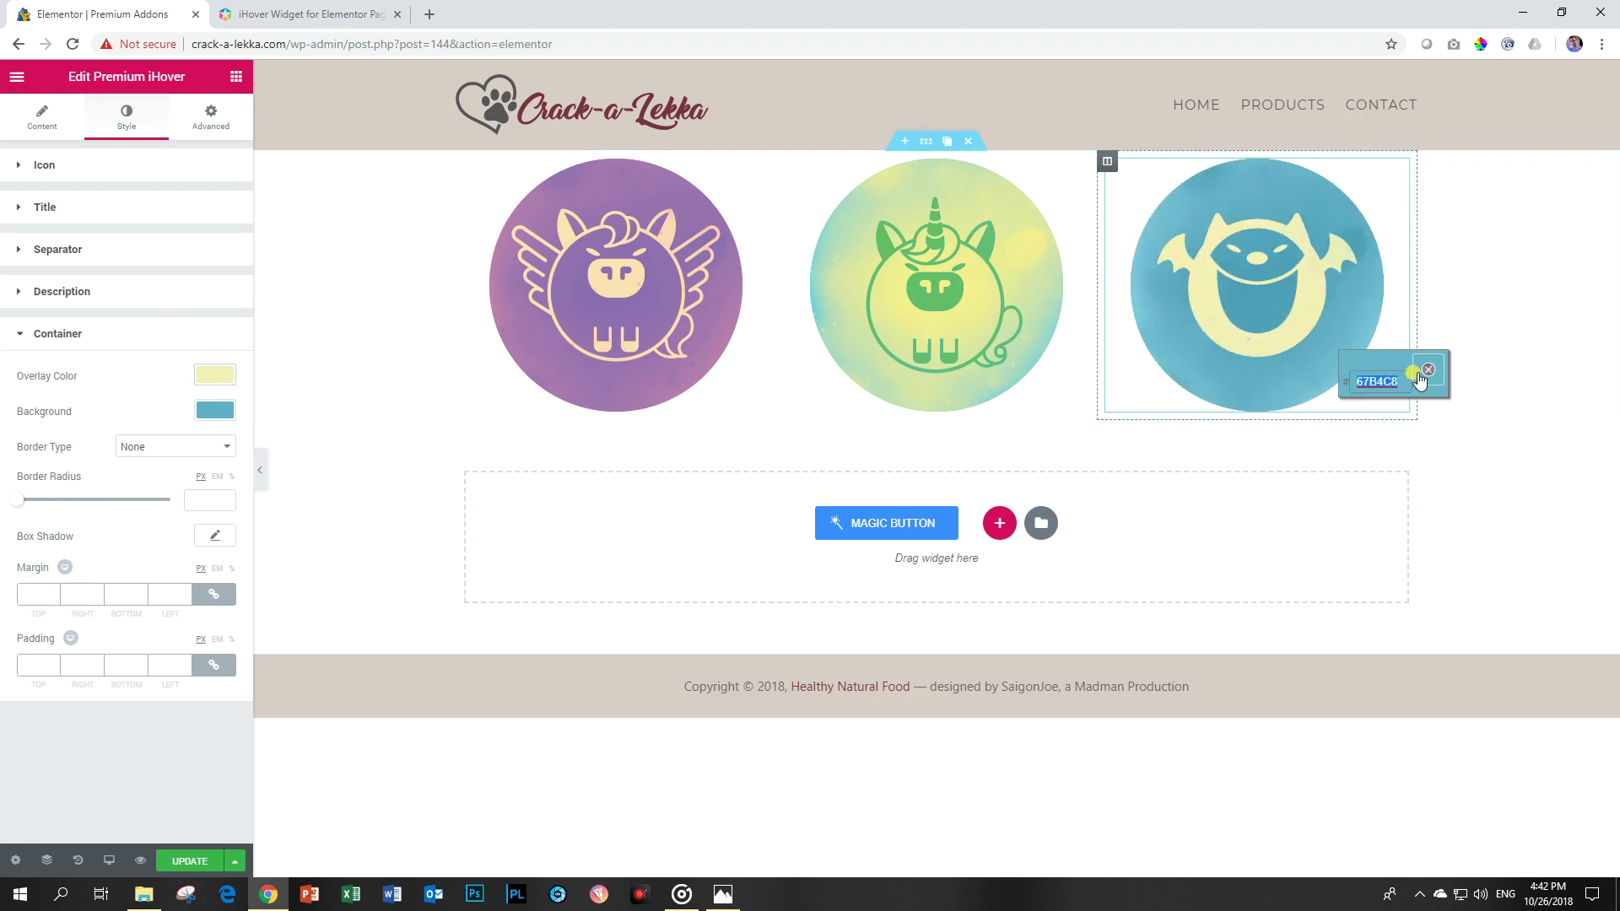
{"action": "left_click", "coordinate": [1423, 373]}
{"action": "left_click", "coordinate": [81, 167]}
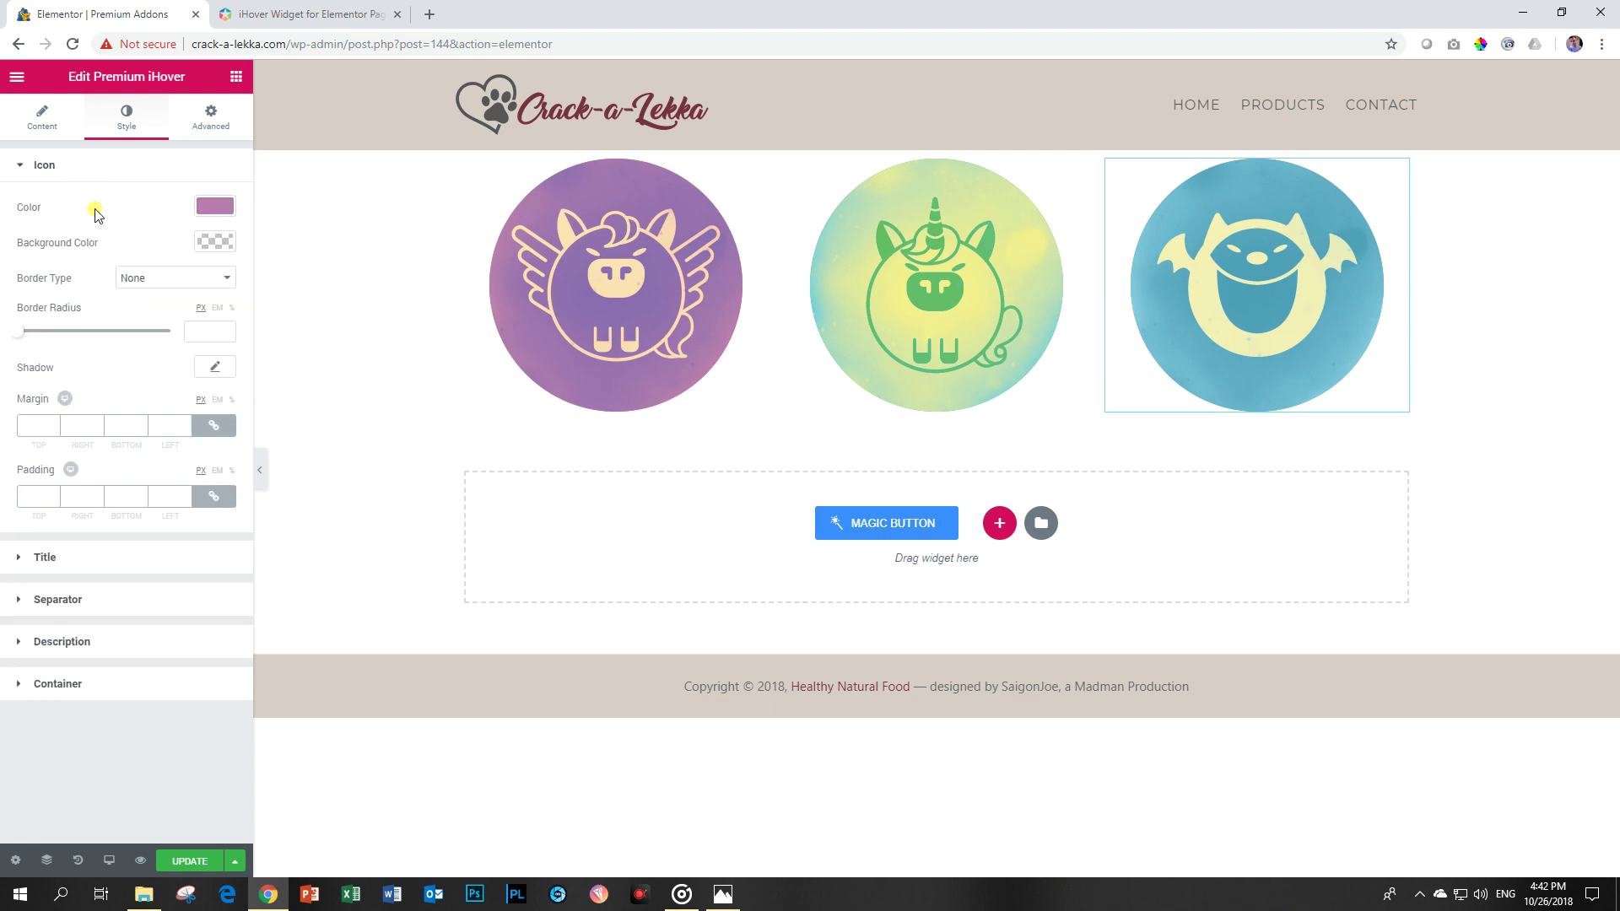
{"action": "left_click", "coordinate": [215, 206]}
{"action": "double_click", "coordinate": [74, 200]}
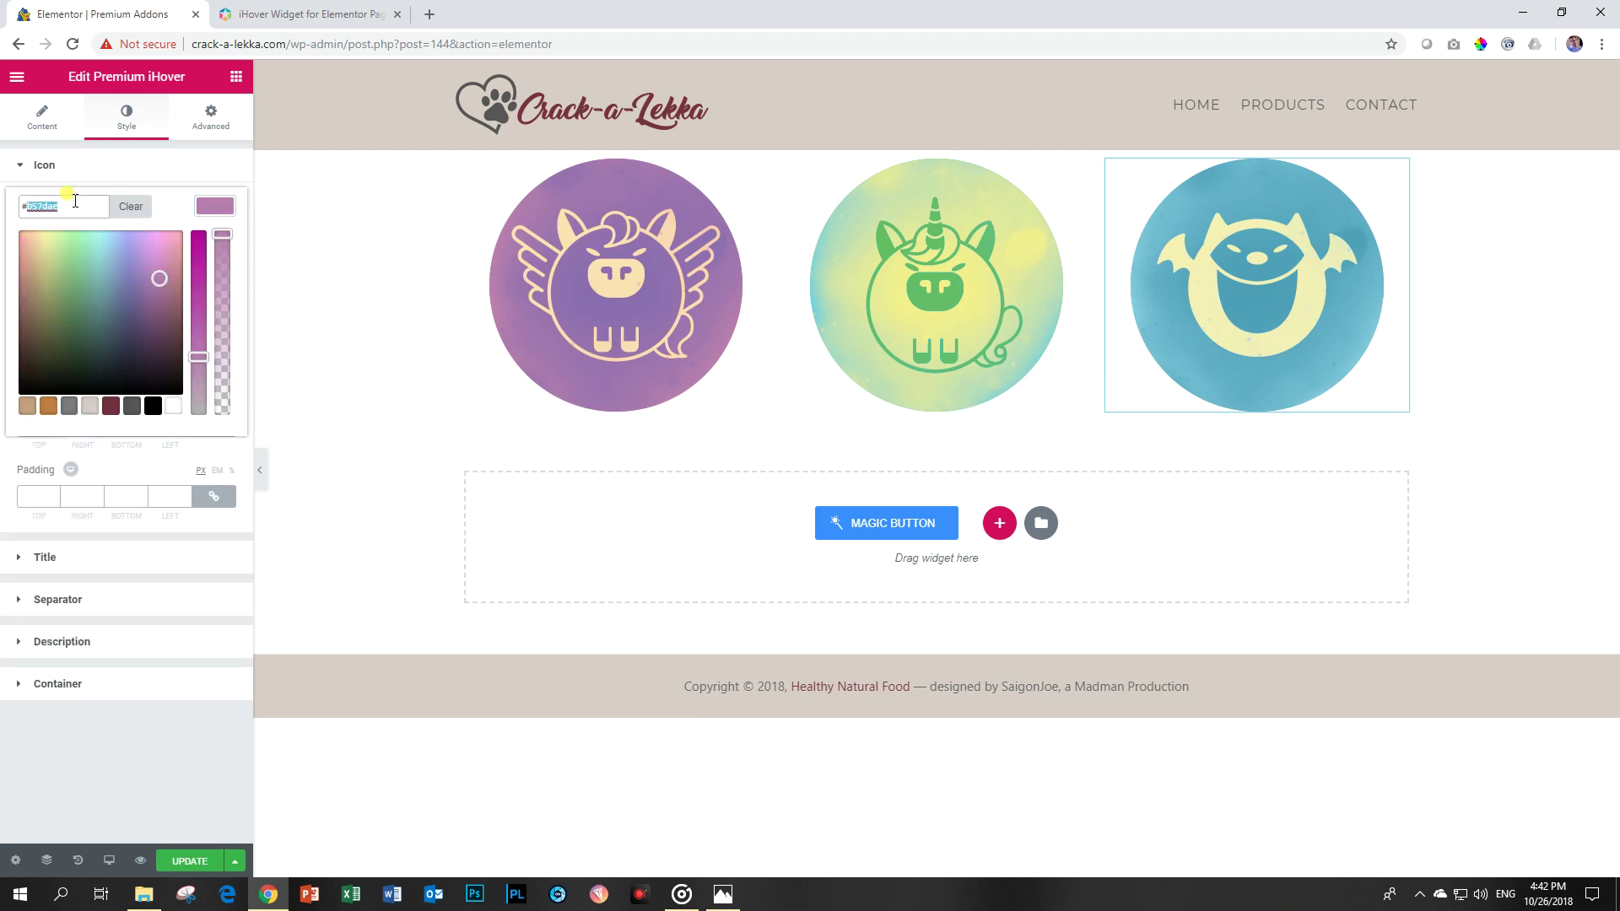
{"action": "key", "text": "ctrl+v"}
{"action": "left_click", "coordinate": [214, 206]}
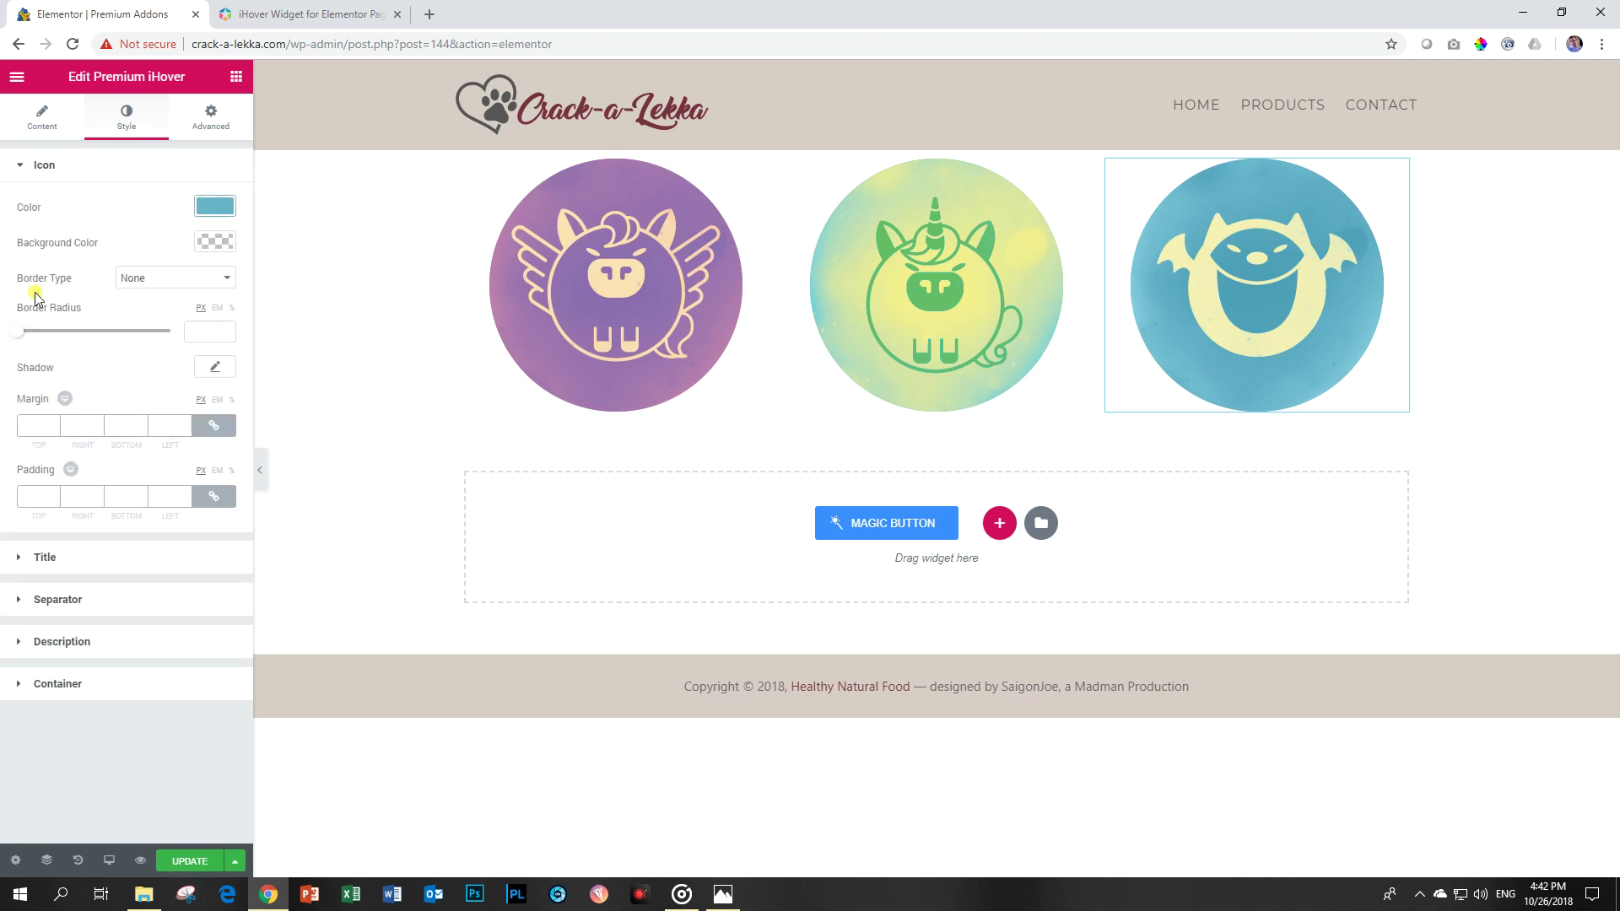
{"action": "left_click", "coordinate": [52, 169]}
Paste the sampled blue as the title colour.
{"action": "left_click", "coordinate": [44, 207]}
{"action": "left_click", "coordinate": [215, 247]}
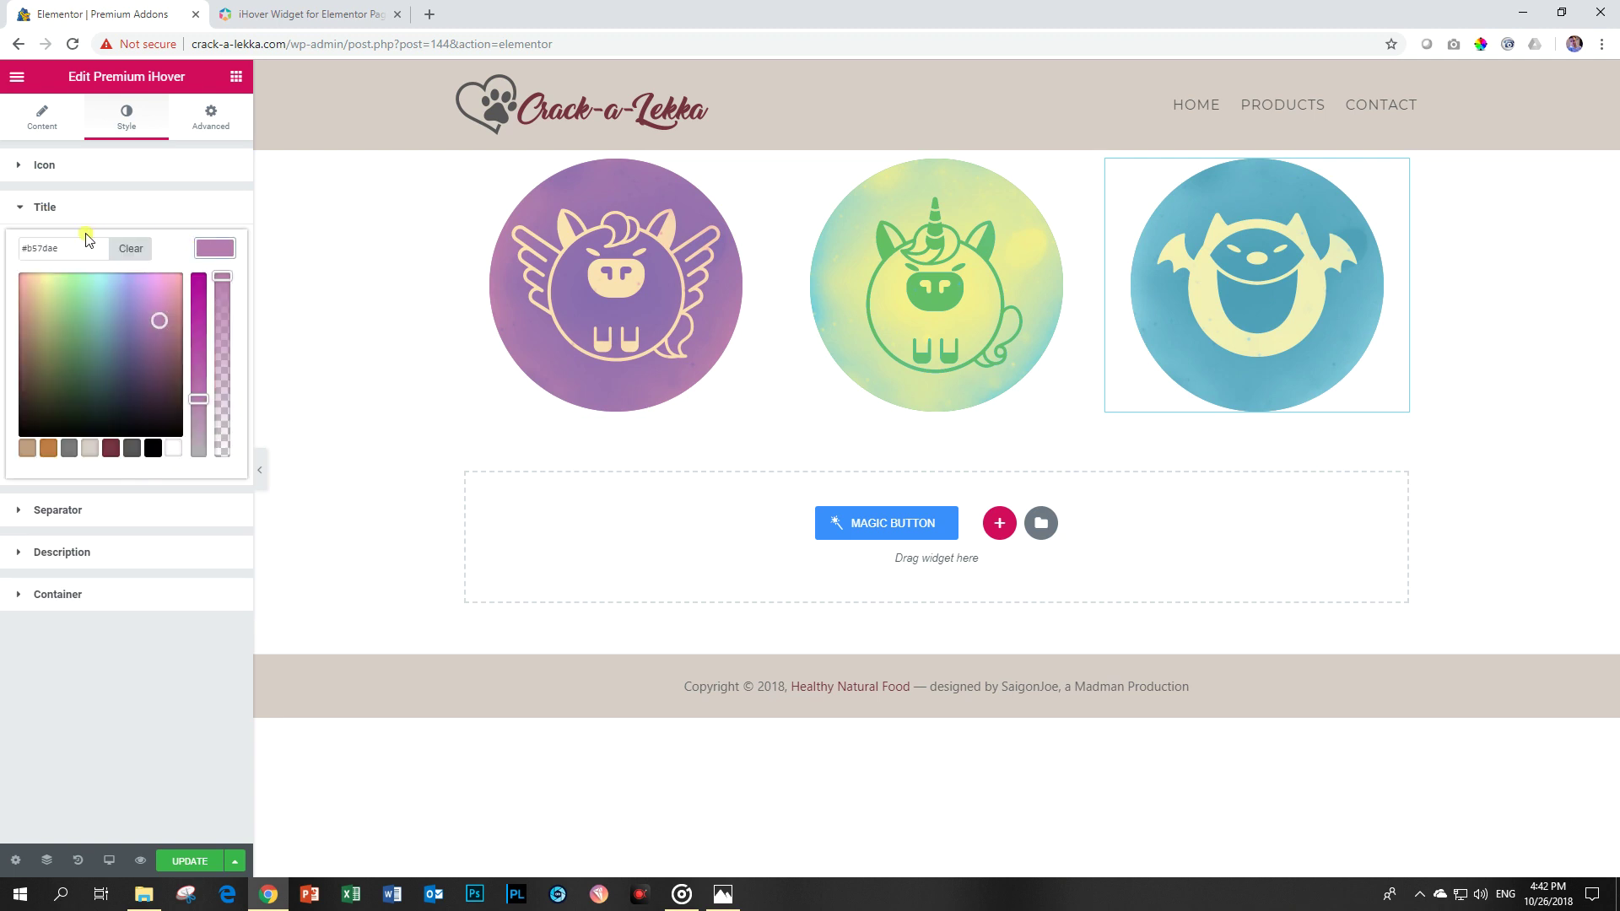
{"action": "left_click_drag", "start_coordinate": [82, 248], "coordinate": [3, 250]}
{"action": "key", "text": "ctrl+v"}
{"action": "left_click", "coordinate": [214, 247]}
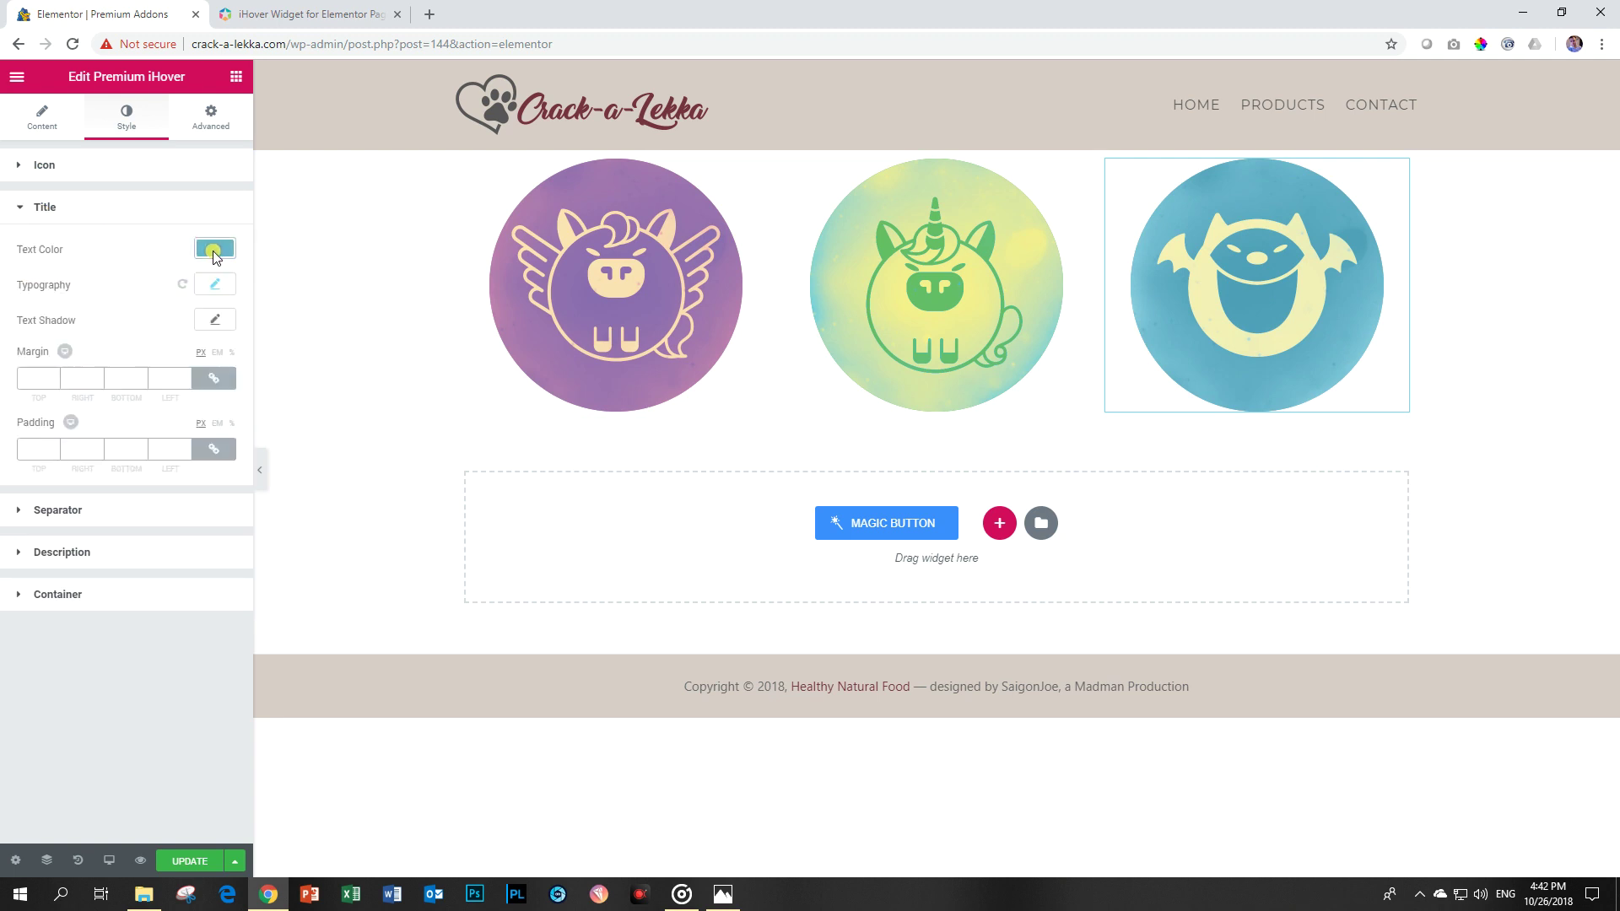
{"action": "left_click", "coordinate": [67, 207]}
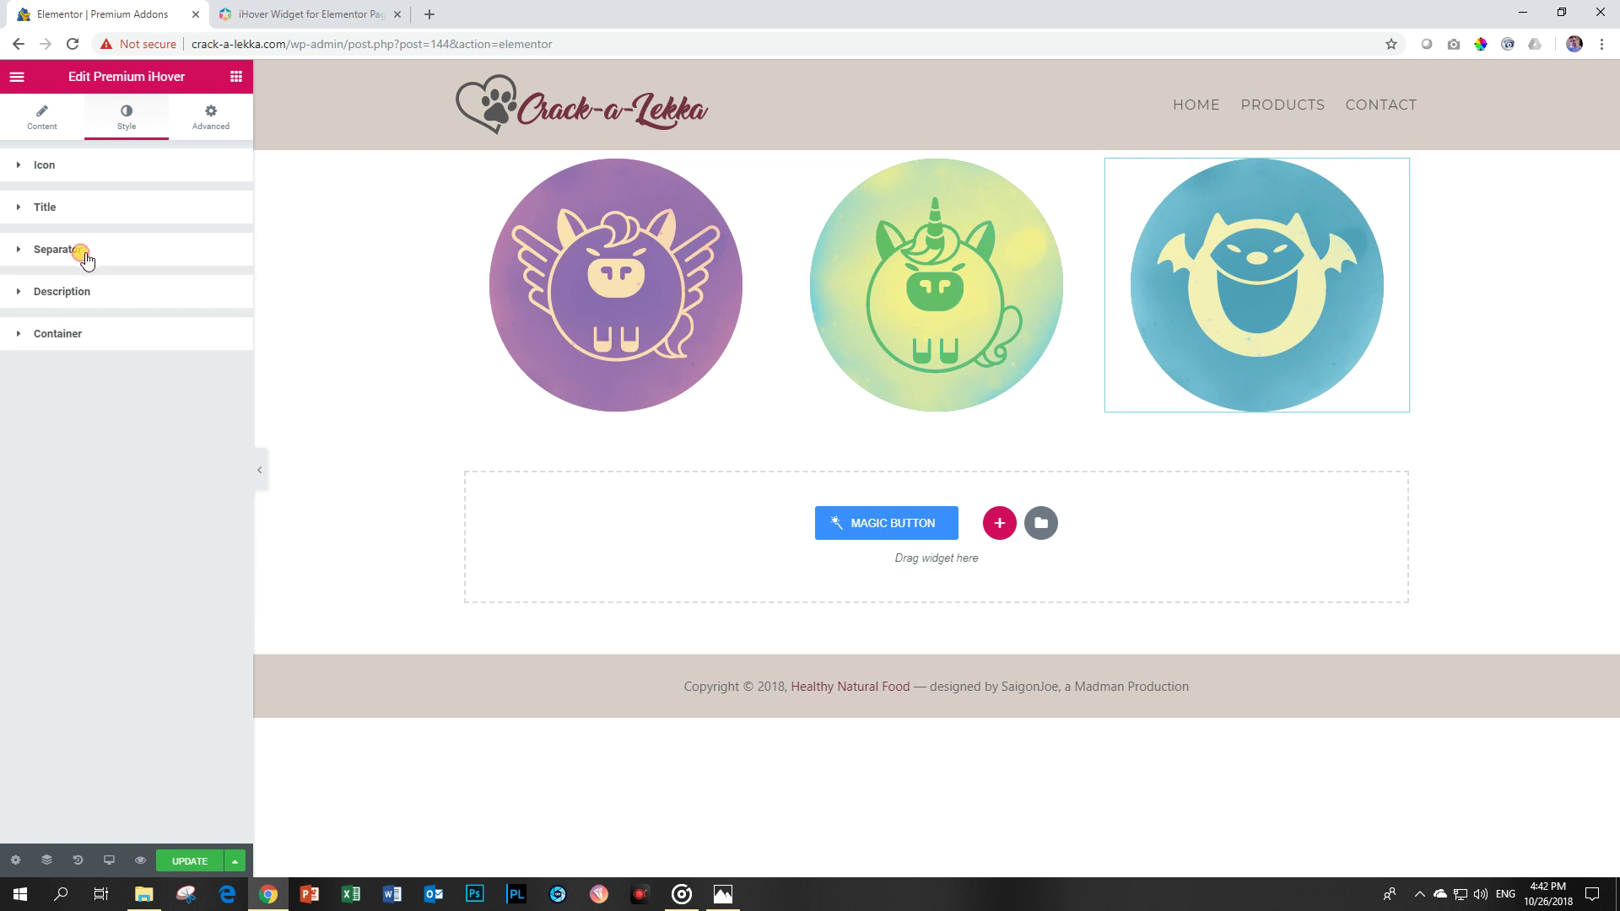
Set the description text colour to #67b4c8.
{"action": "left_click", "coordinate": [85, 255]}
{"action": "left_click", "coordinate": [85, 253]}
{"action": "left_click", "coordinate": [73, 293]}
{"action": "left_click", "coordinate": [199, 334]}
{"action": "left_click_drag", "start_coordinate": [88, 341], "coordinate": [6, 340]}
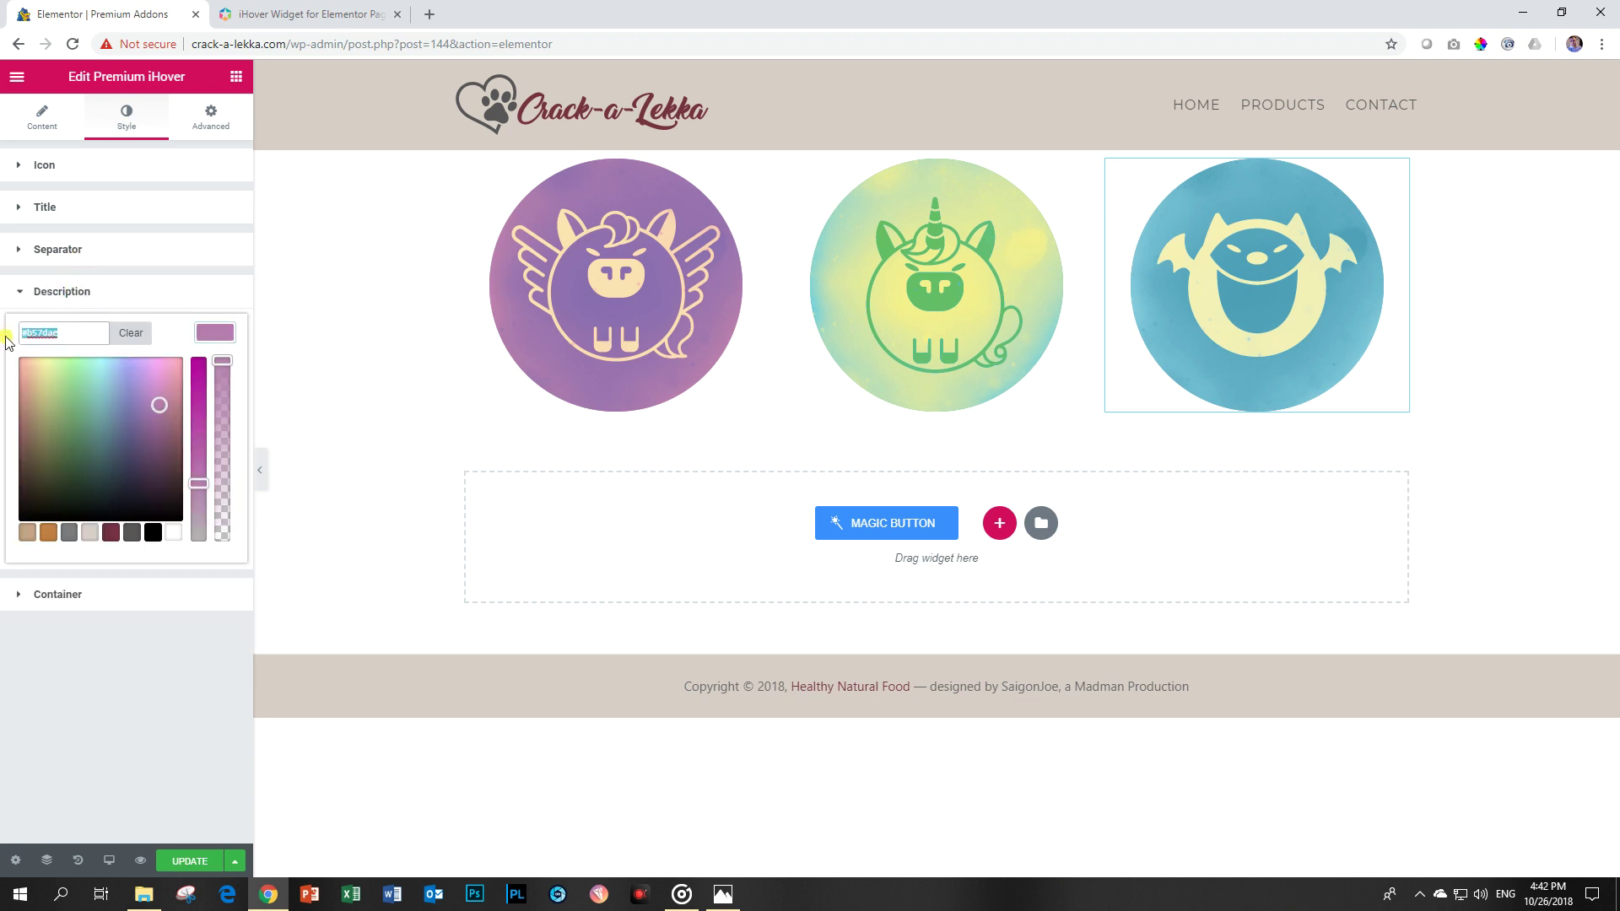
{"action": "type", "text": "#67b4c8"}
{"action": "left_click", "coordinate": [221, 335]}
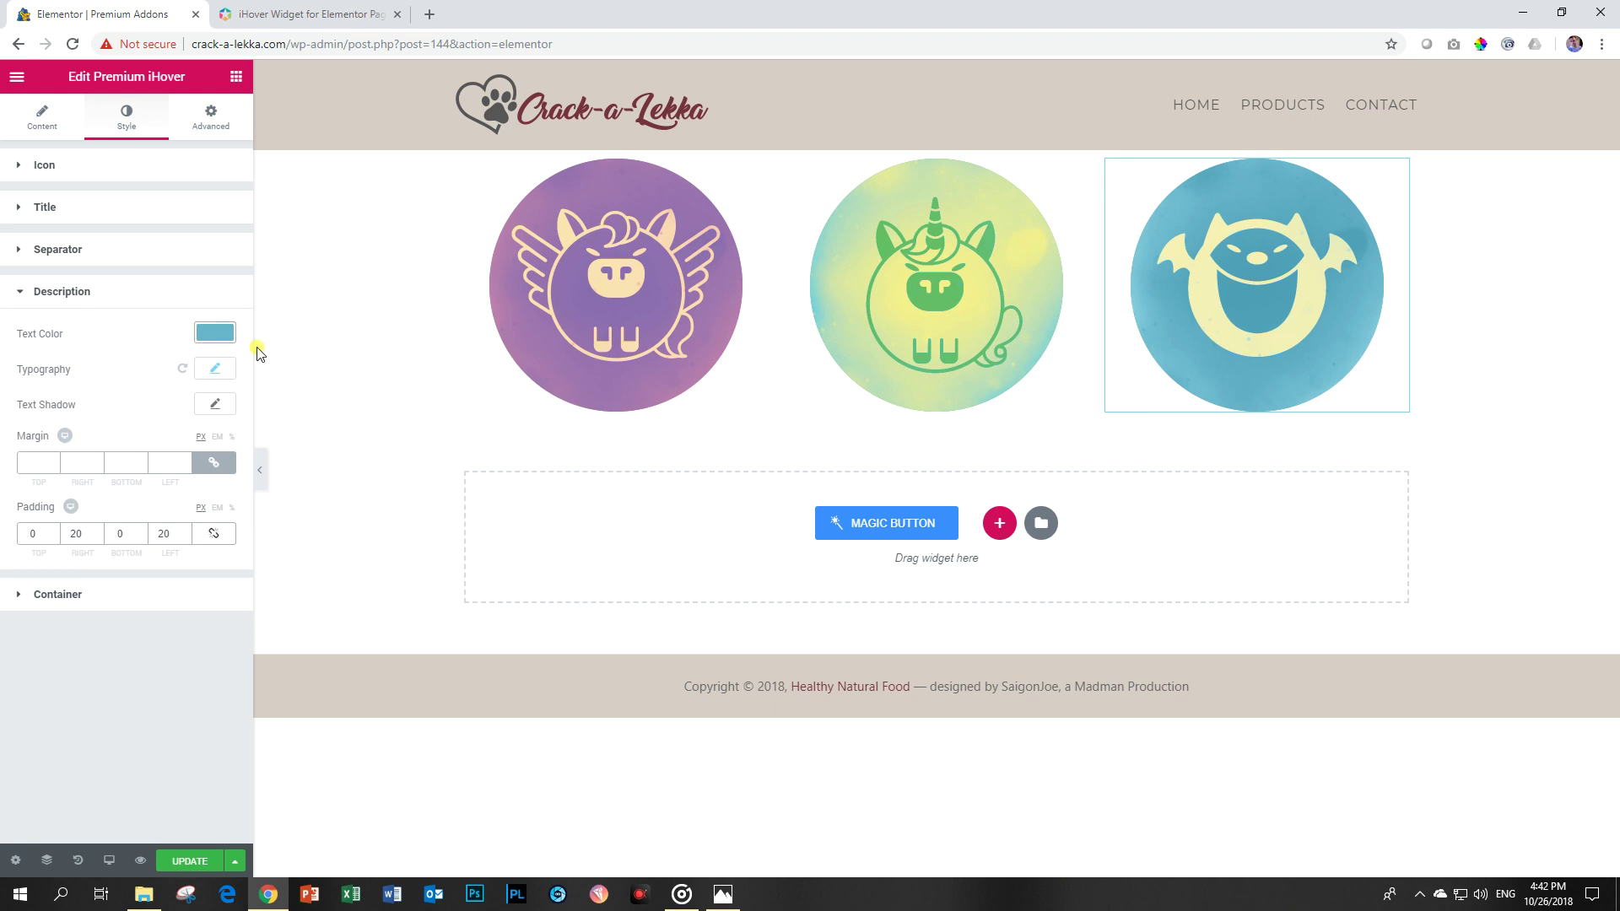
{"action": "mouse_move", "coordinate": [1329, 296]}
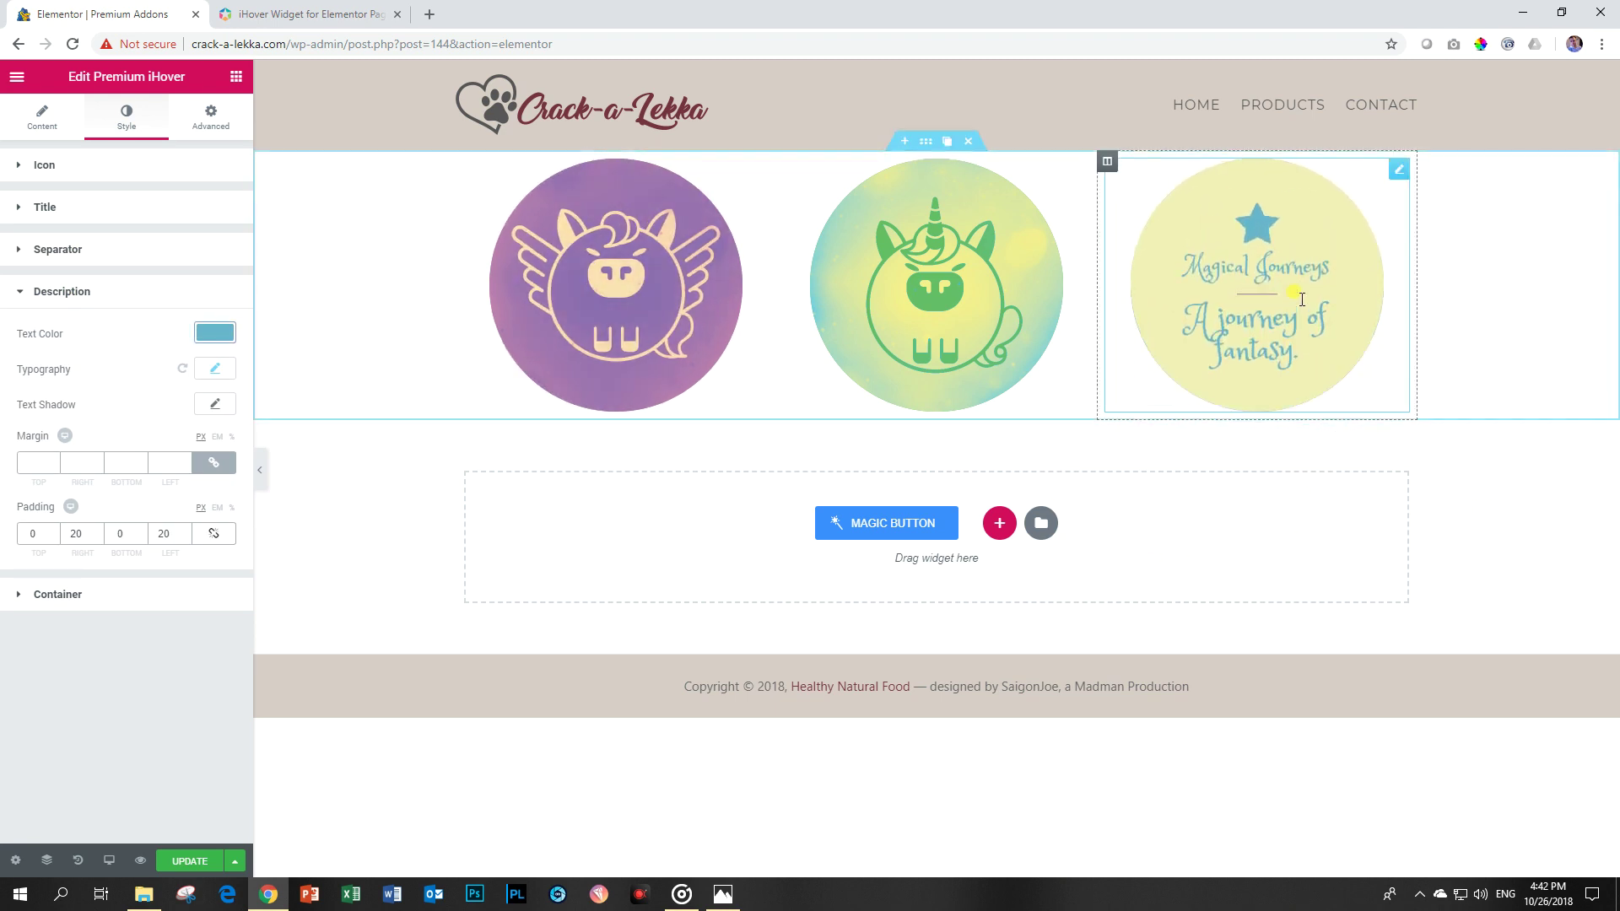
Preview the Slided Out Image and Slided In Image hover effects on the third widget.
{"action": "left_click", "coordinate": [31, 126]}
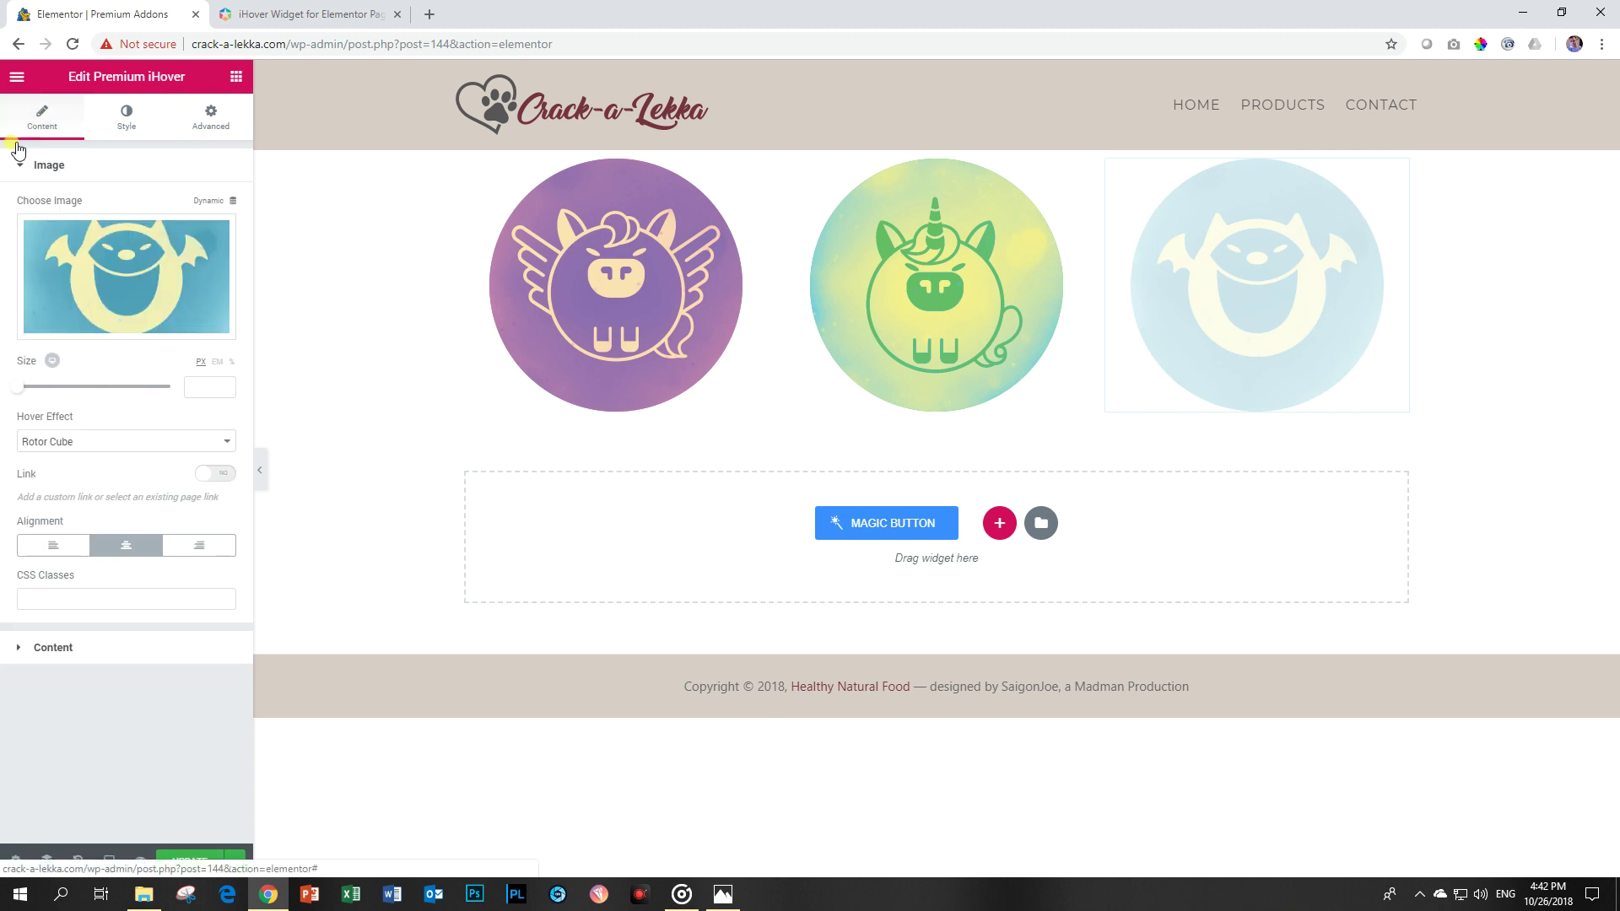
{"action": "left_click", "coordinate": [34, 440]}
{"action": "scroll", "coordinate": [103, 565], "scroll_direction": "down", "scroll_amount": 2}
{"action": "scroll", "coordinate": [103, 566], "scroll_direction": "down", "scroll_amount": 1}
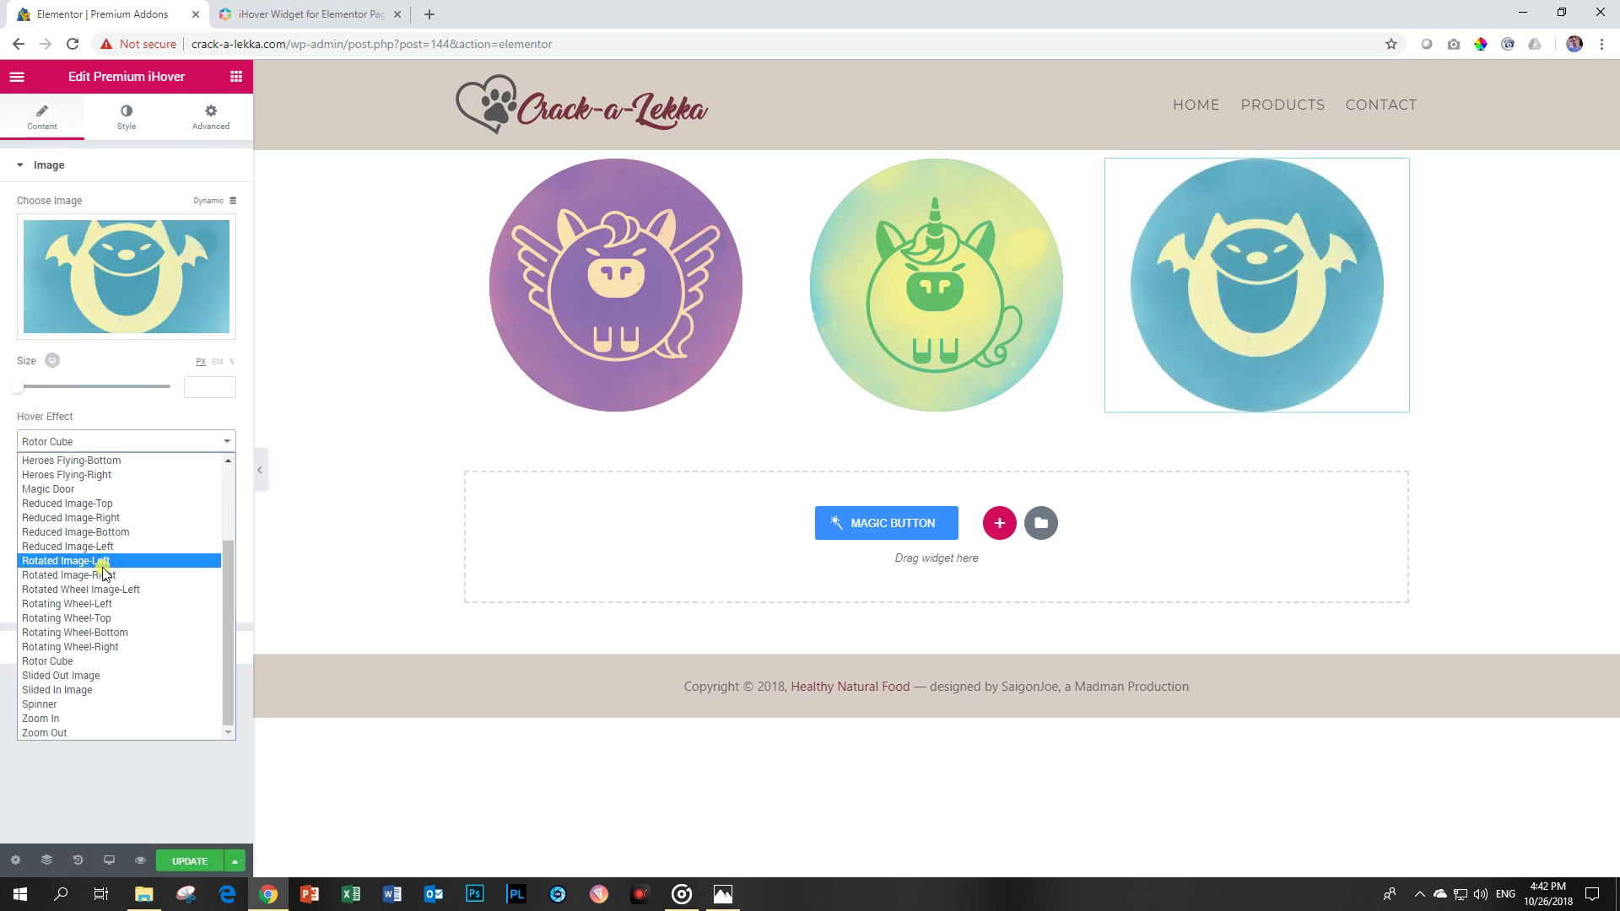
{"action": "left_click", "coordinate": [112, 680]}
{"action": "mouse_move", "coordinate": [1217, 395]}
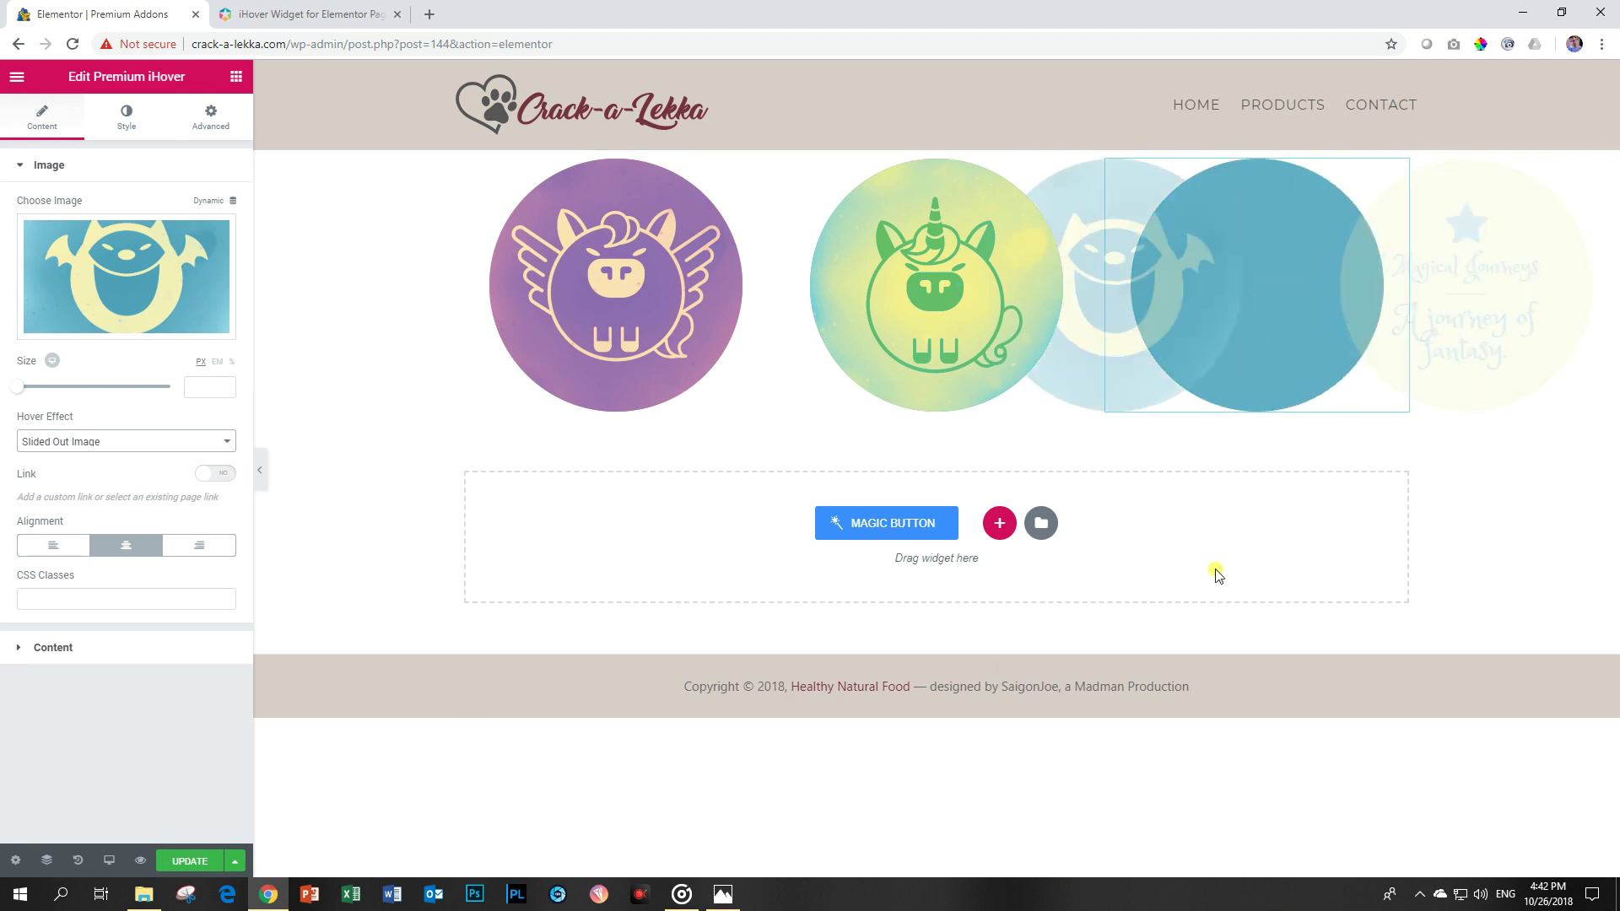
{"action": "left_click", "coordinate": [58, 442]}
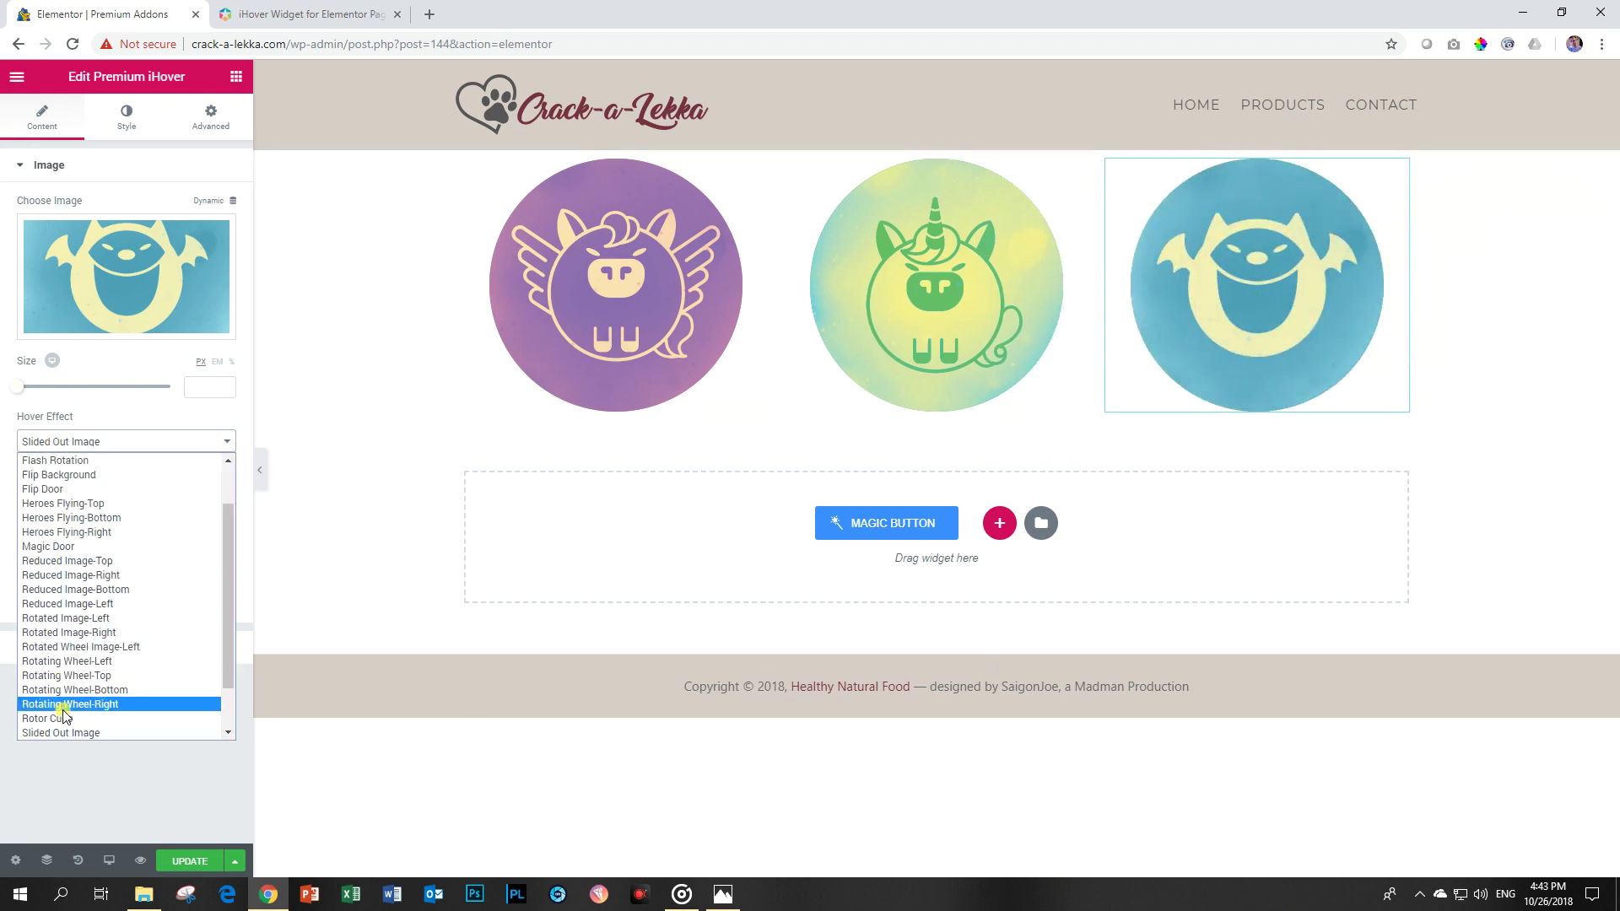
{"action": "scroll", "coordinate": [92, 701], "scroll_direction": "down", "scroll_amount": 1}
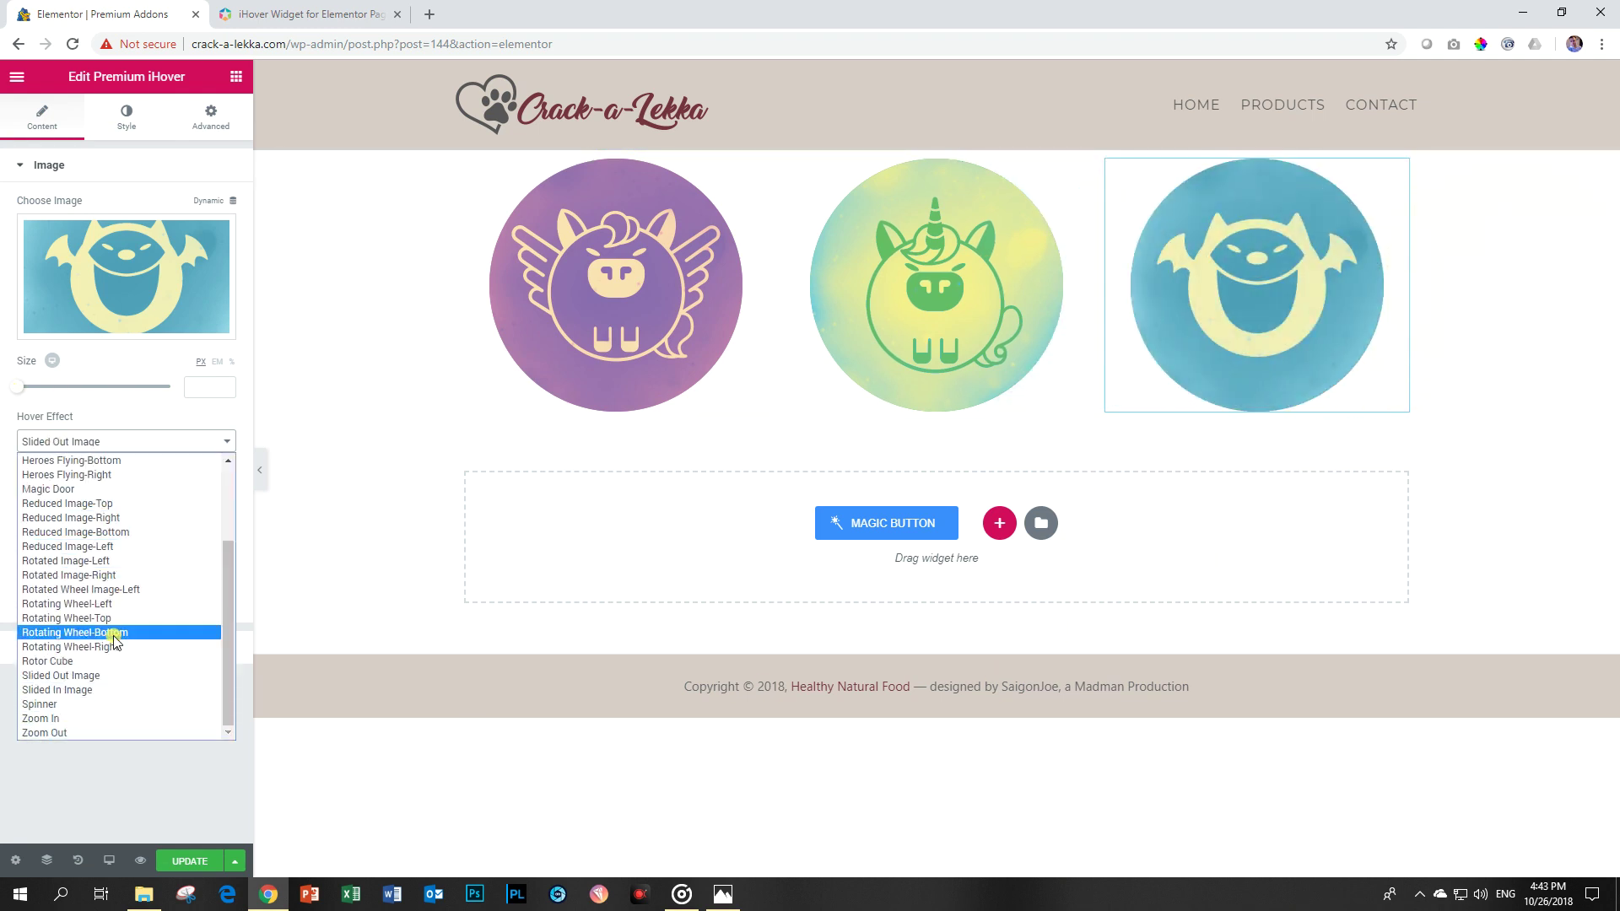
{"action": "left_click", "coordinate": [106, 697]}
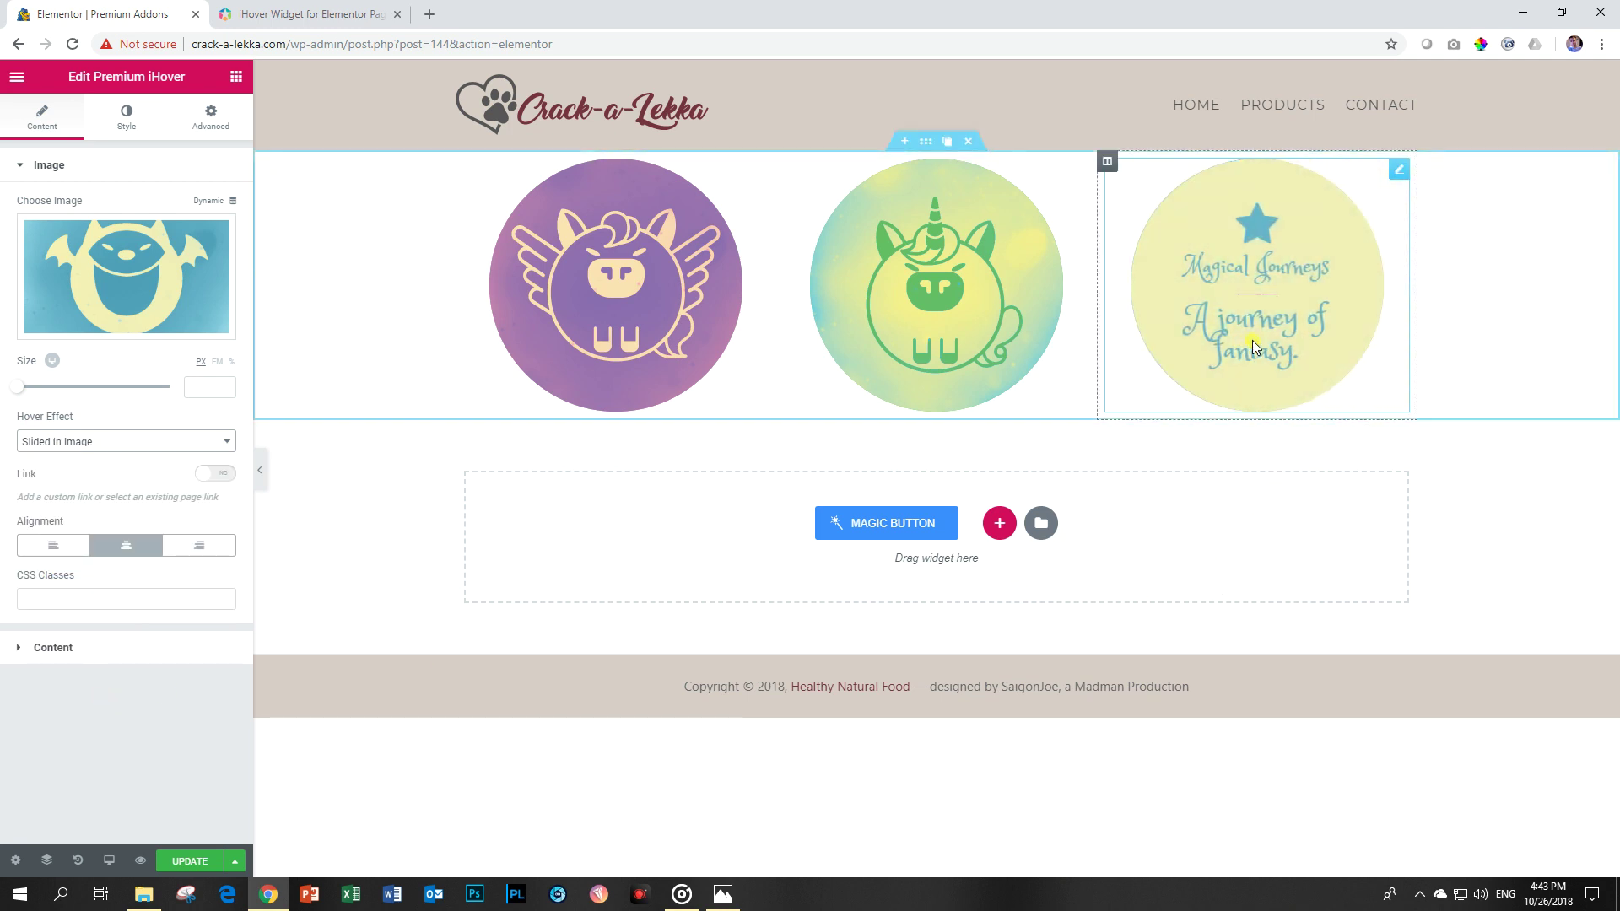
Choose Spinner as the third widget's hover effect.
{"action": "left_click", "coordinate": [65, 444]}
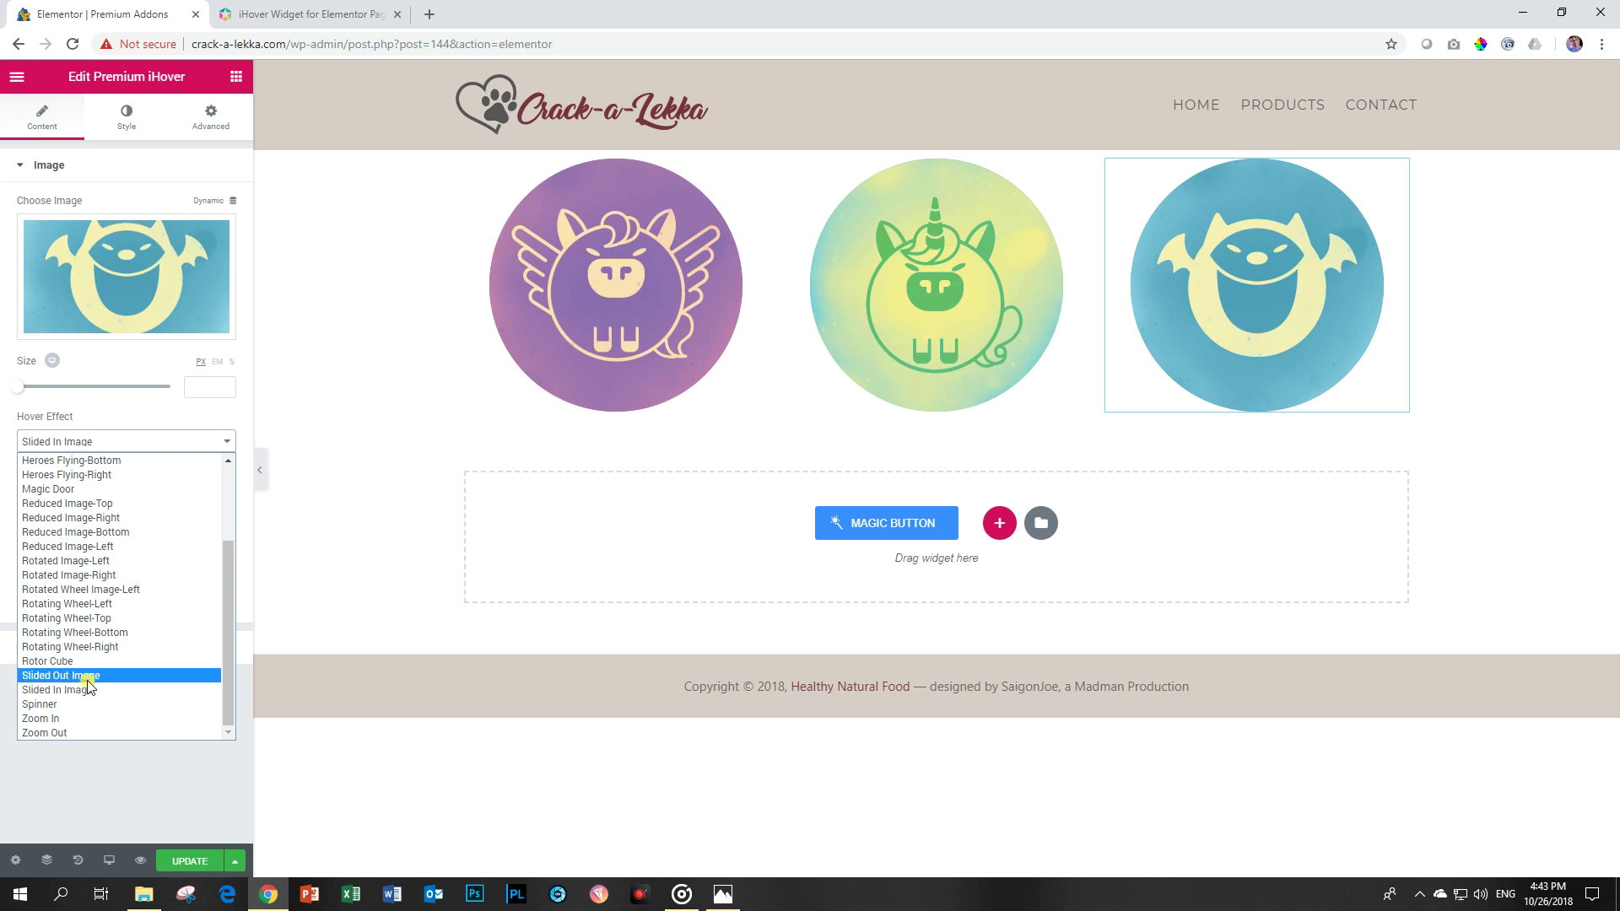
{"action": "left_click", "coordinate": [65, 704]}
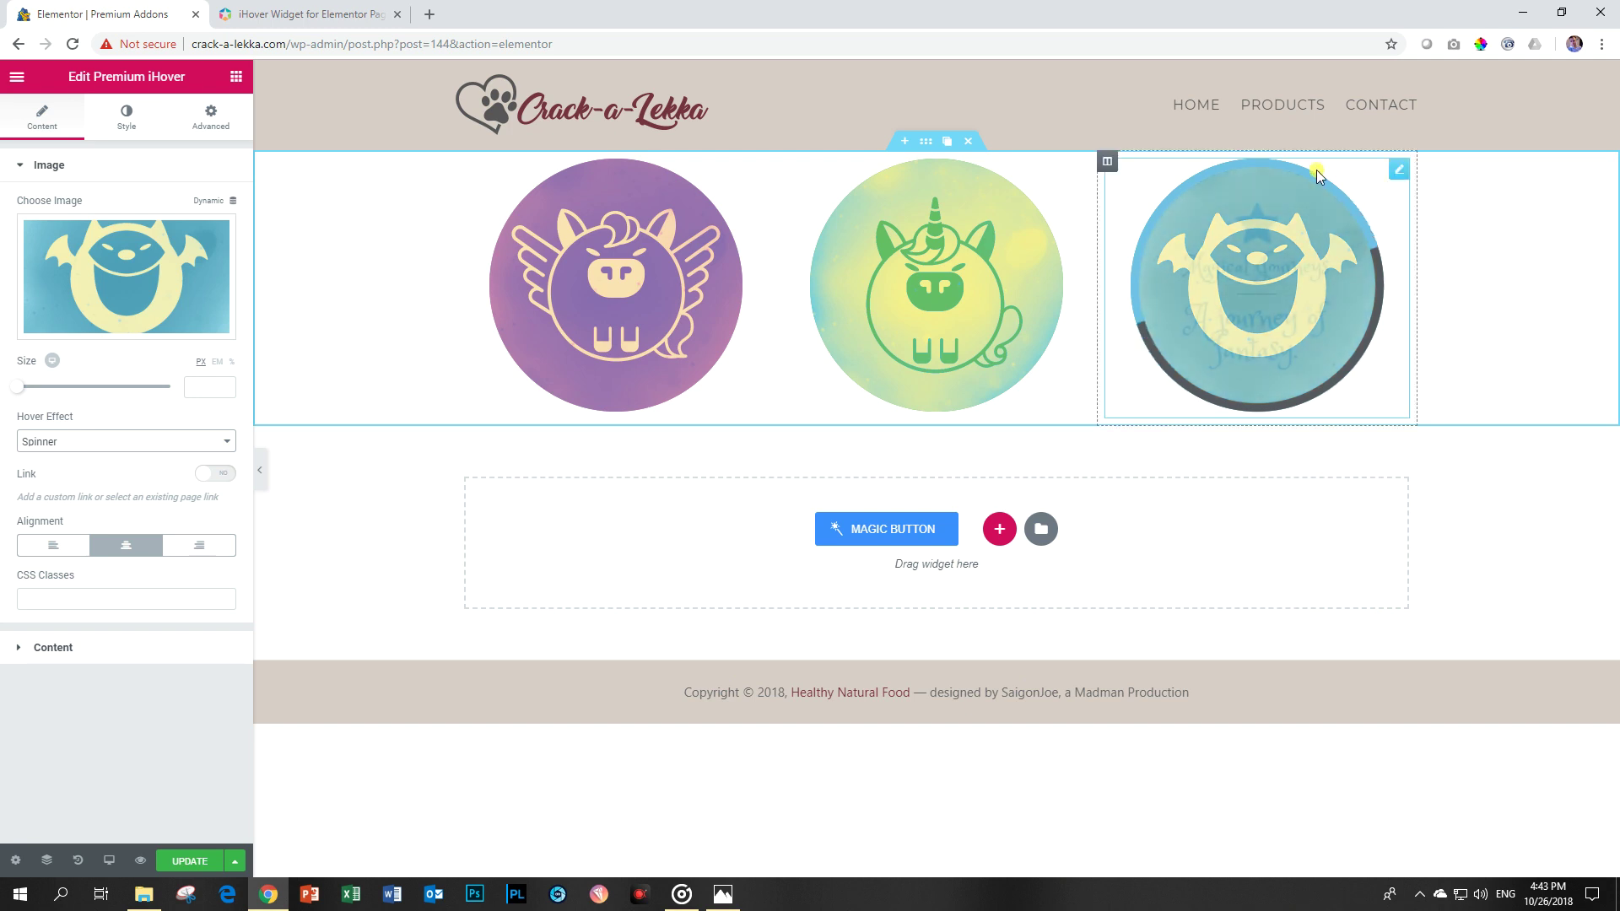
{"action": "mouse_move", "coordinate": [1240, 267]}
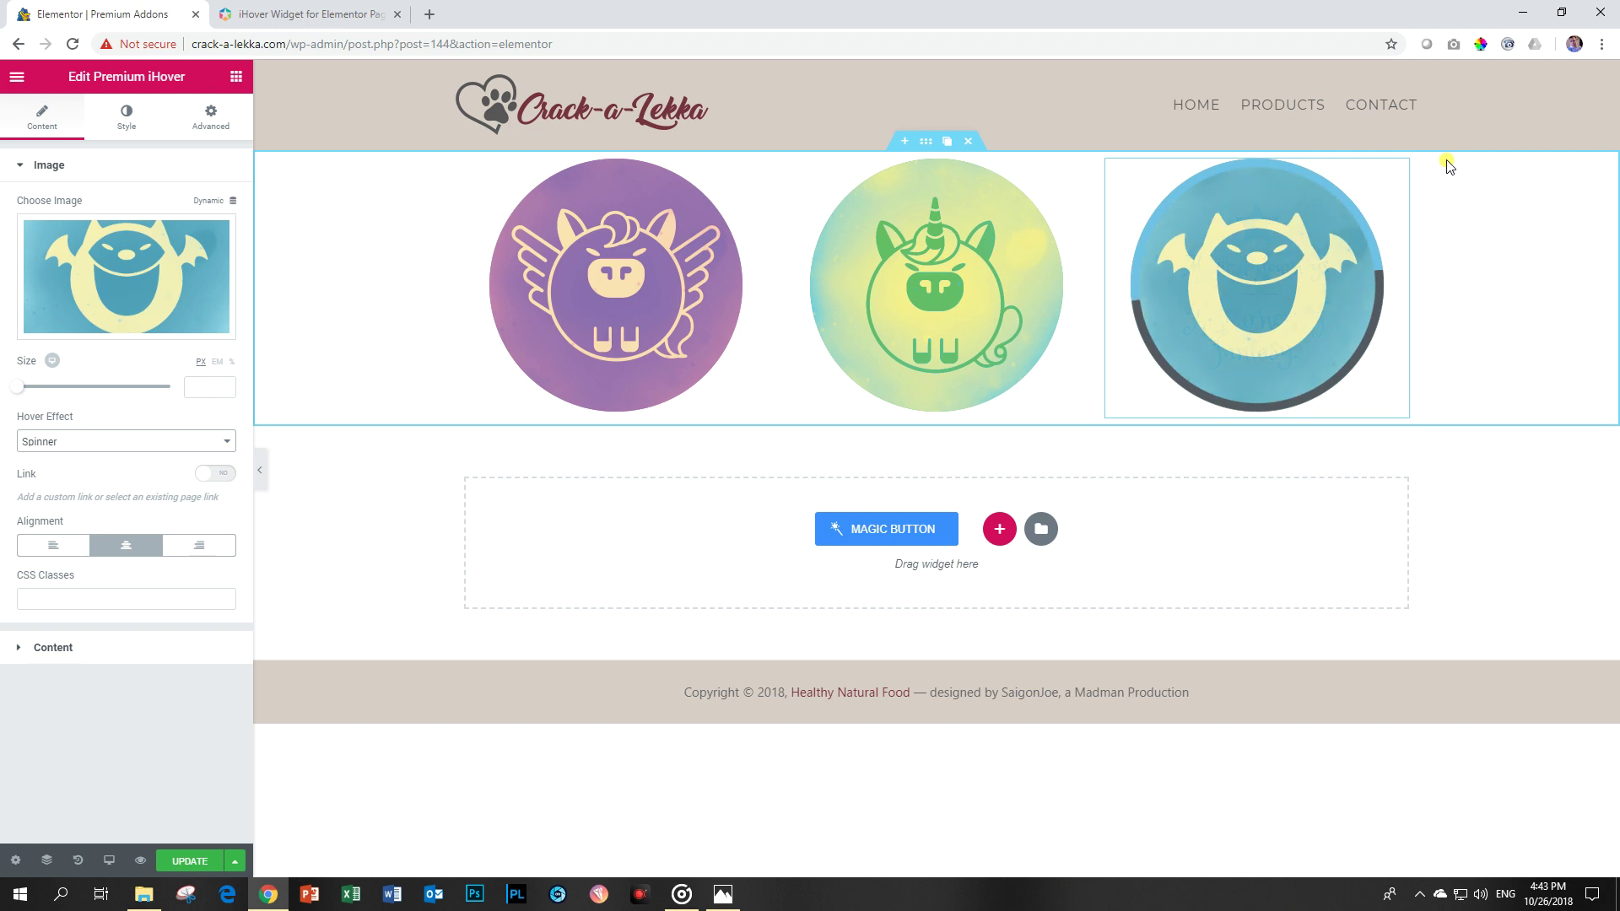
{"action": "left_click", "coordinate": [128, 115]}
Make the spinner's first colour blue and second colour black #000000, then select the purple widget.
{"action": "left_click", "coordinate": [38, 684]}
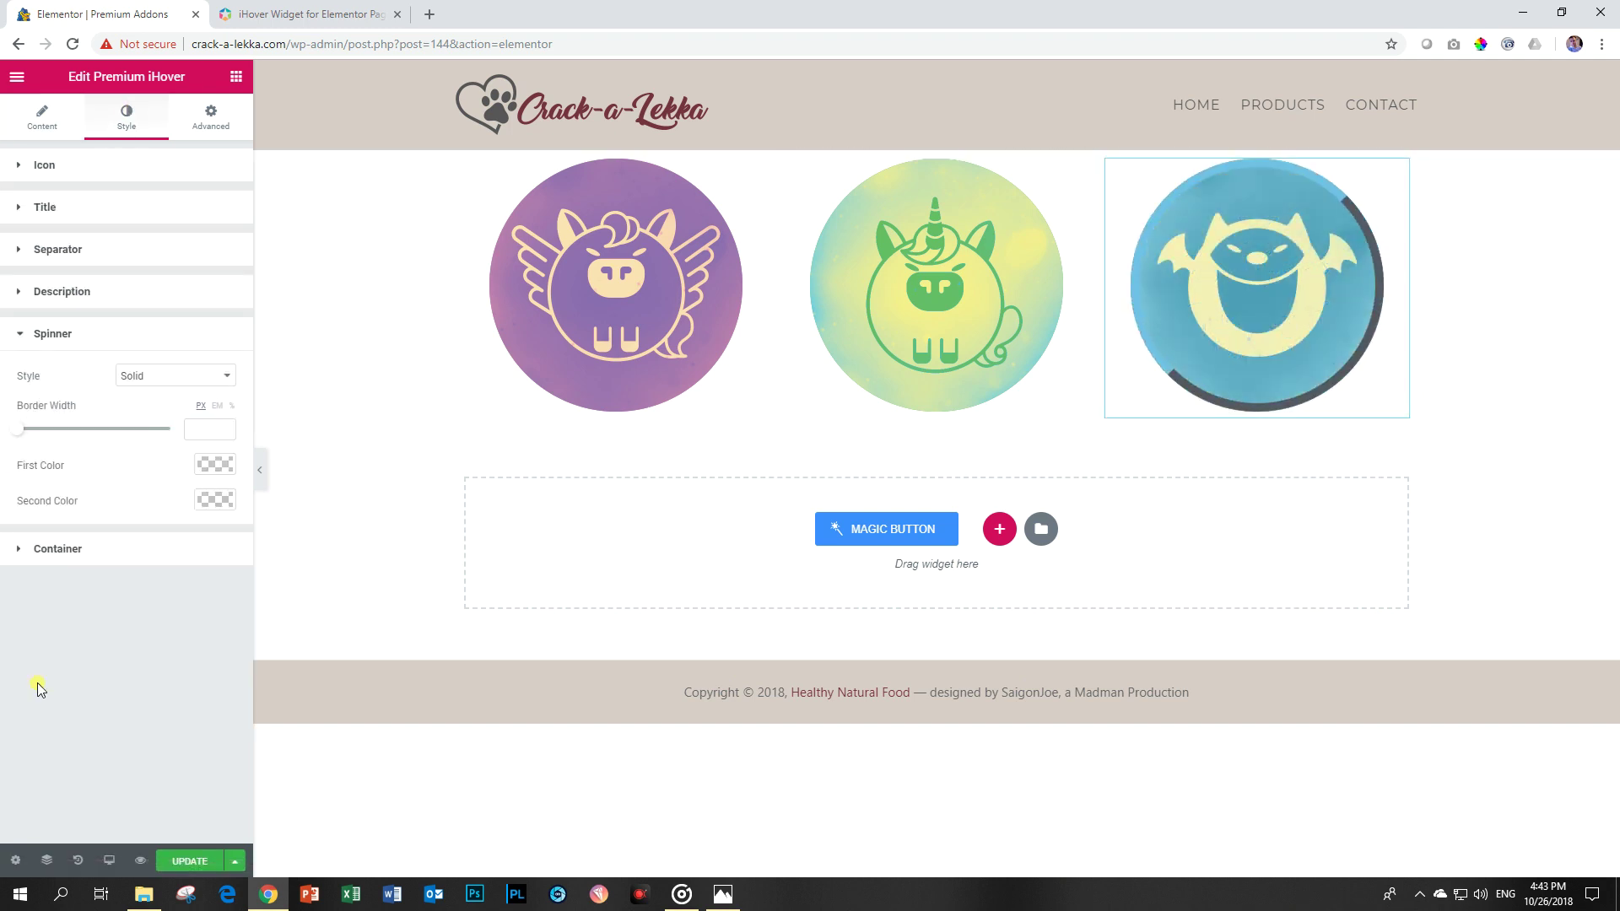
{"action": "left_click", "coordinate": [224, 467]}
{"action": "left_click", "coordinate": [78, 464]}
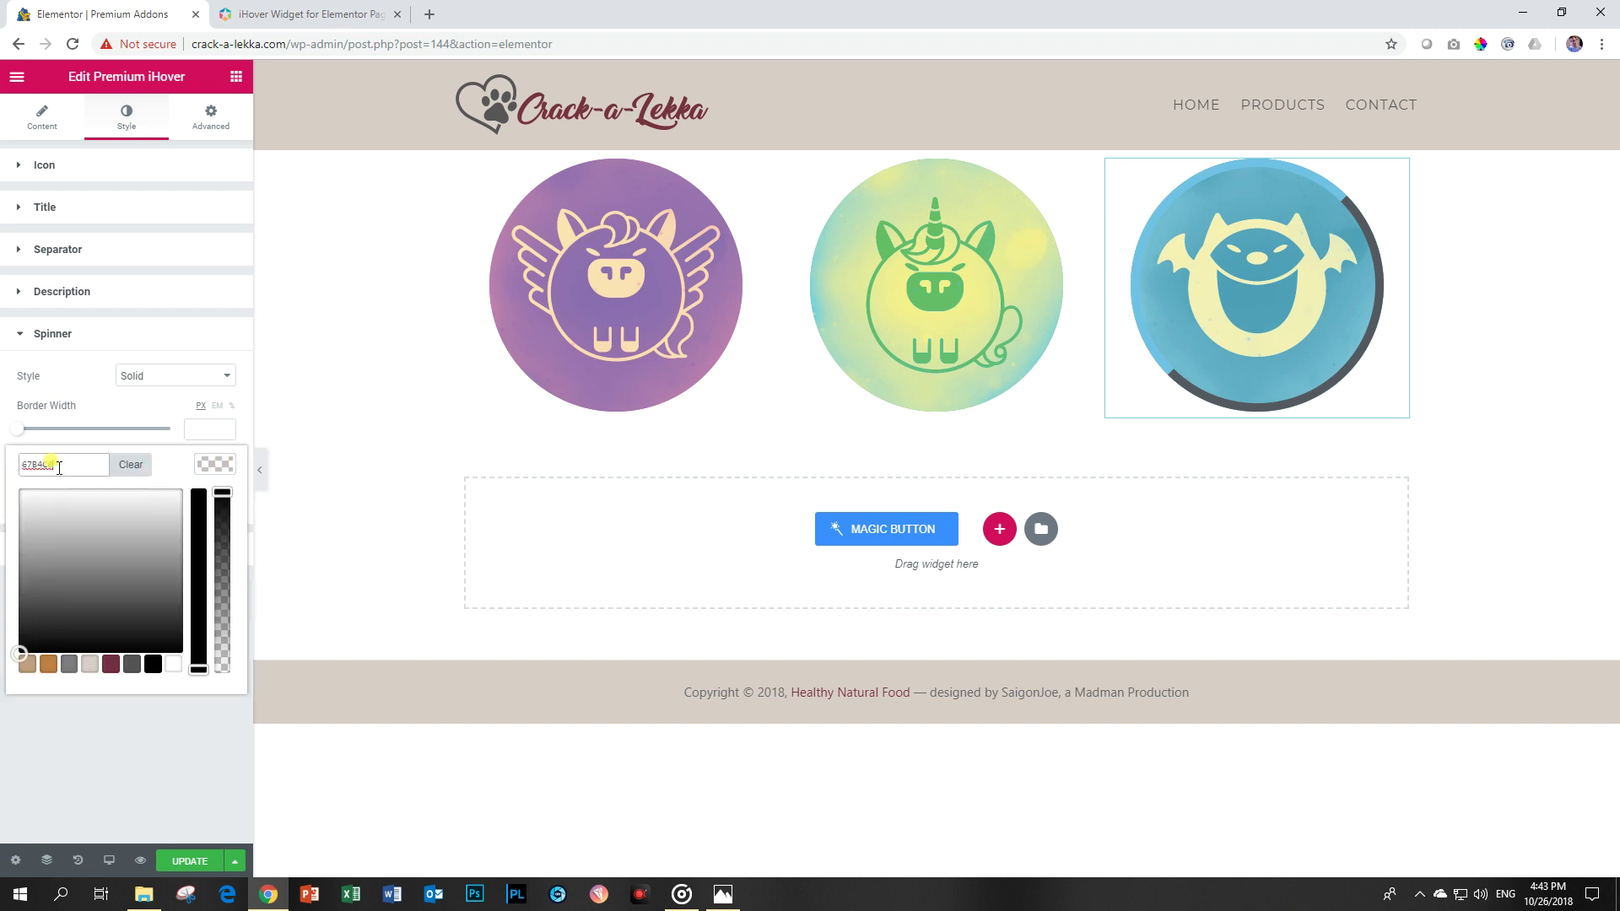
{"action": "left_click", "coordinate": [211, 470]}
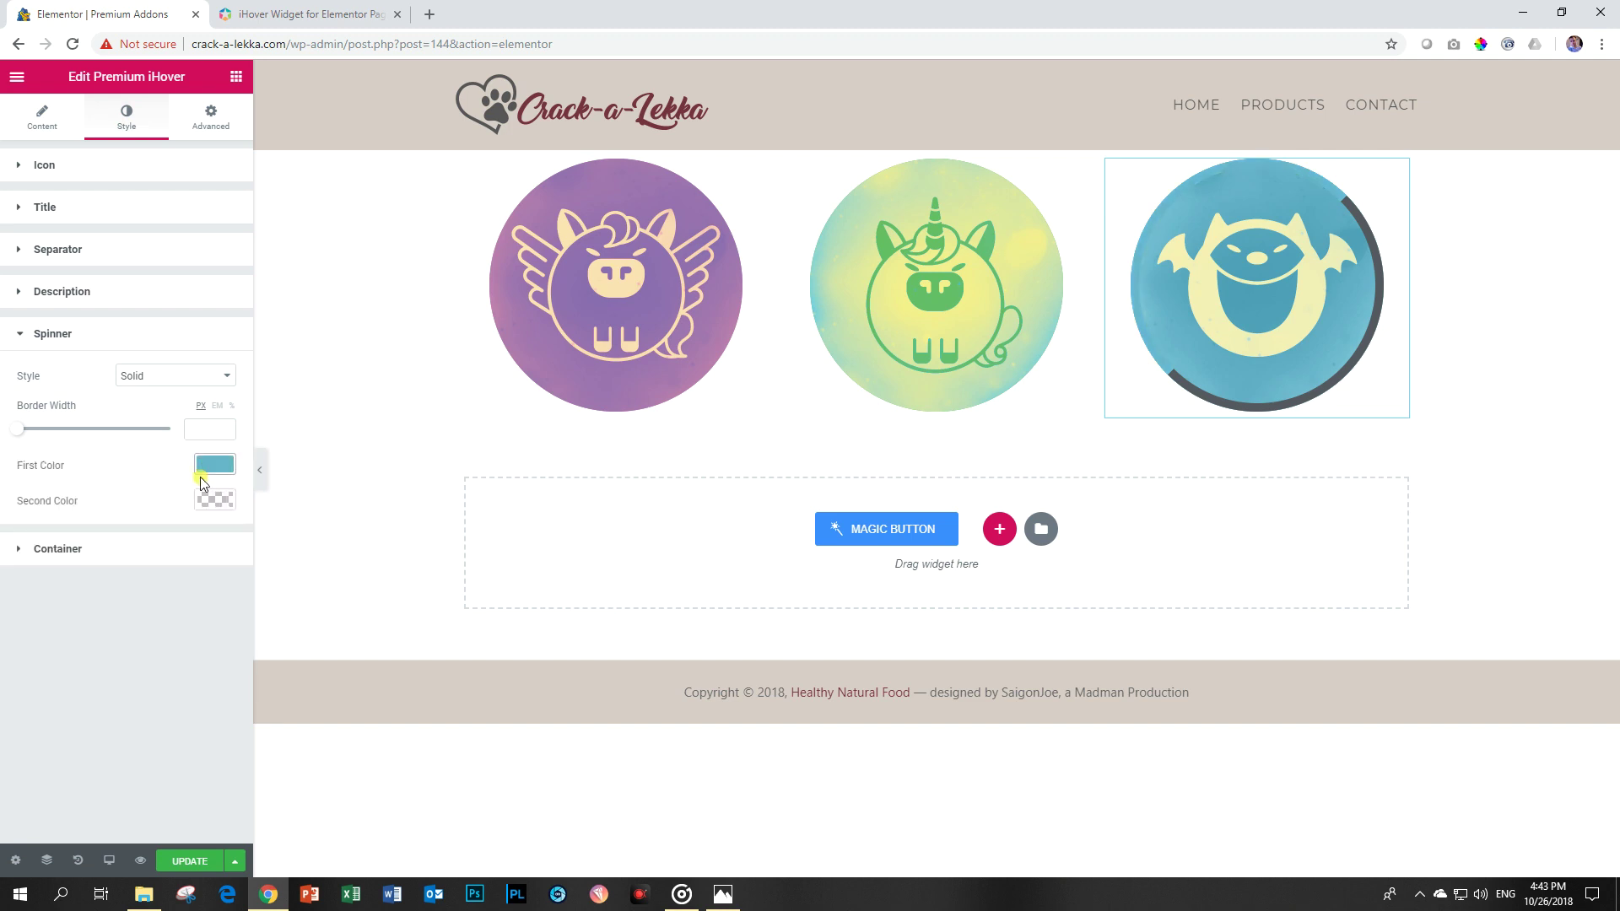
{"action": "left_click", "coordinate": [213, 503]}
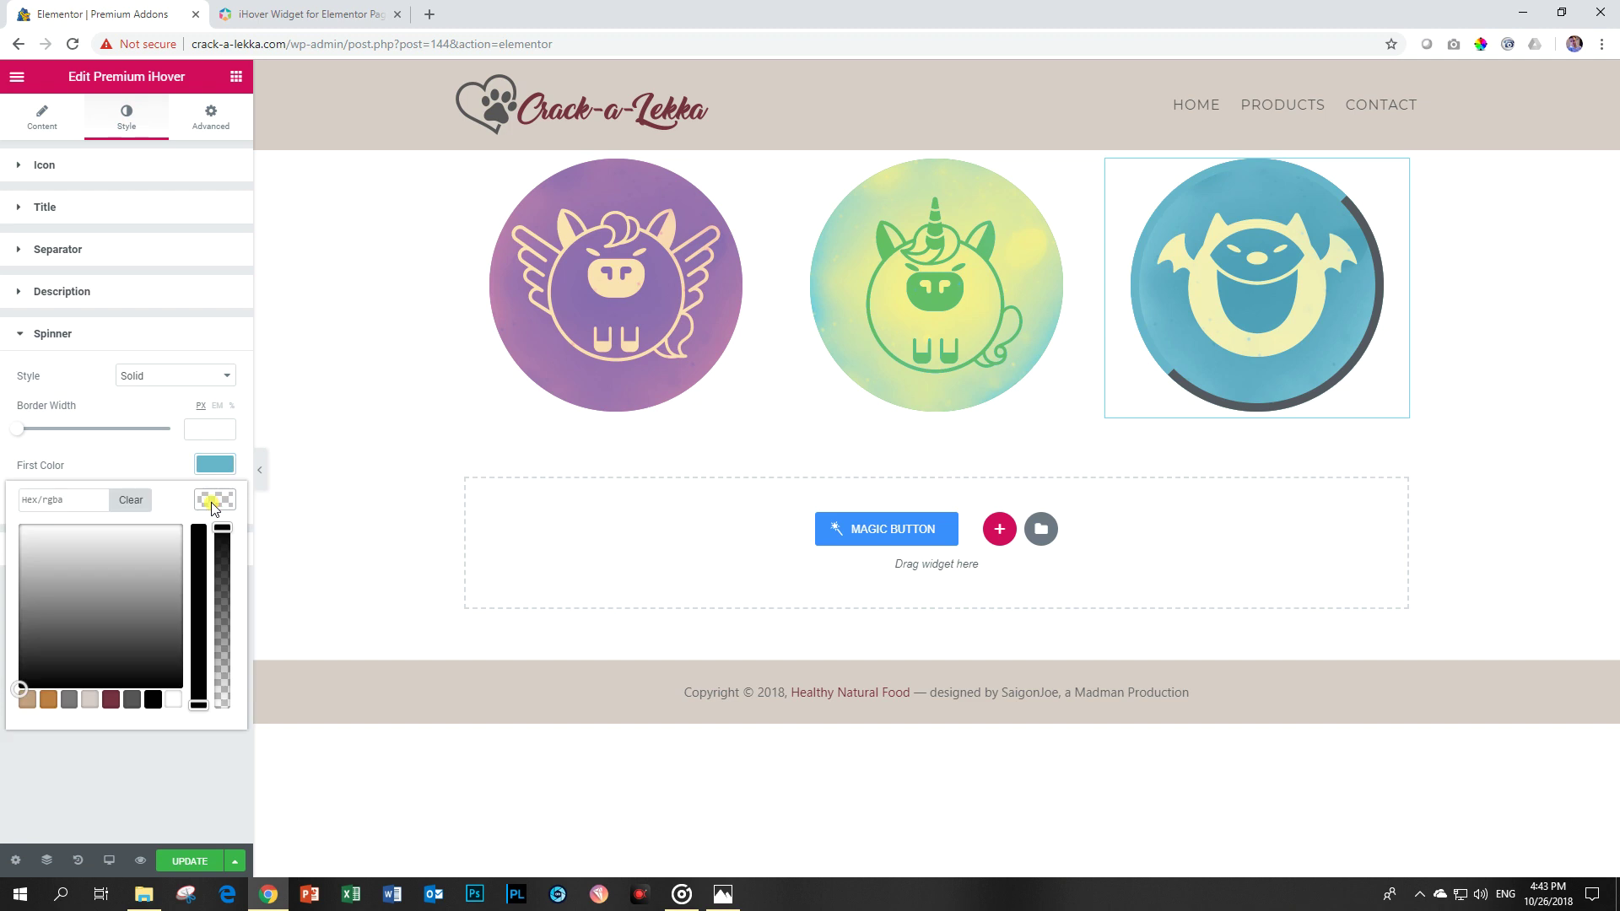
{"action": "left_click", "coordinate": [111, 699]}
{"action": "left_click", "coordinate": [152, 700]}
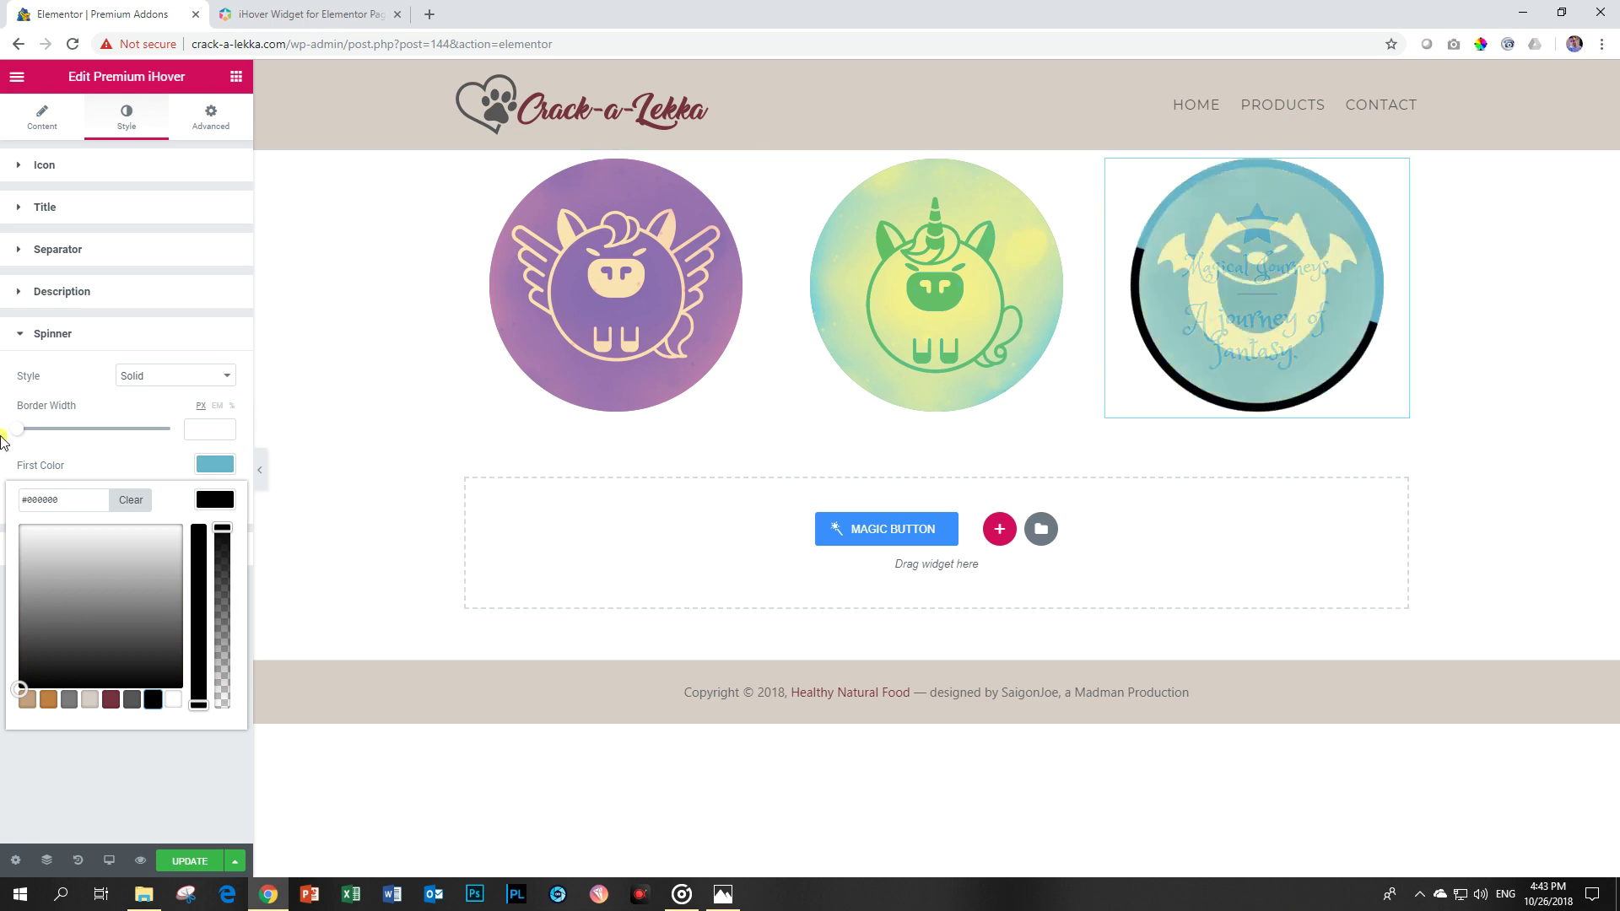
{"action": "left_click", "coordinate": [56, 335]}
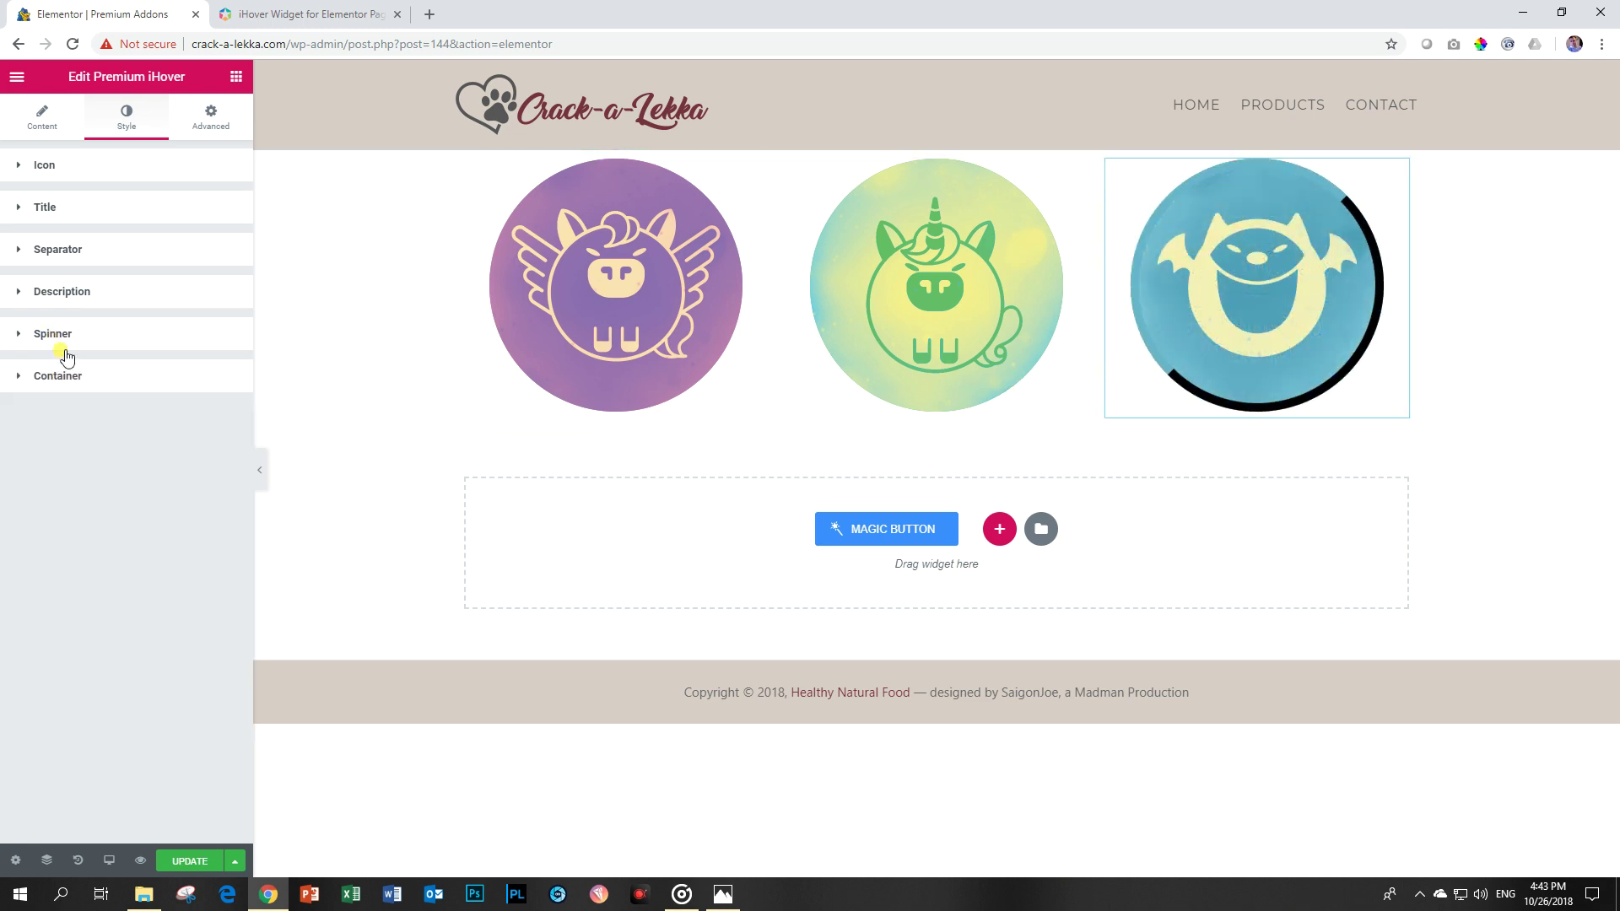
{"action": "left_click", "coordinate": [625, 314]}
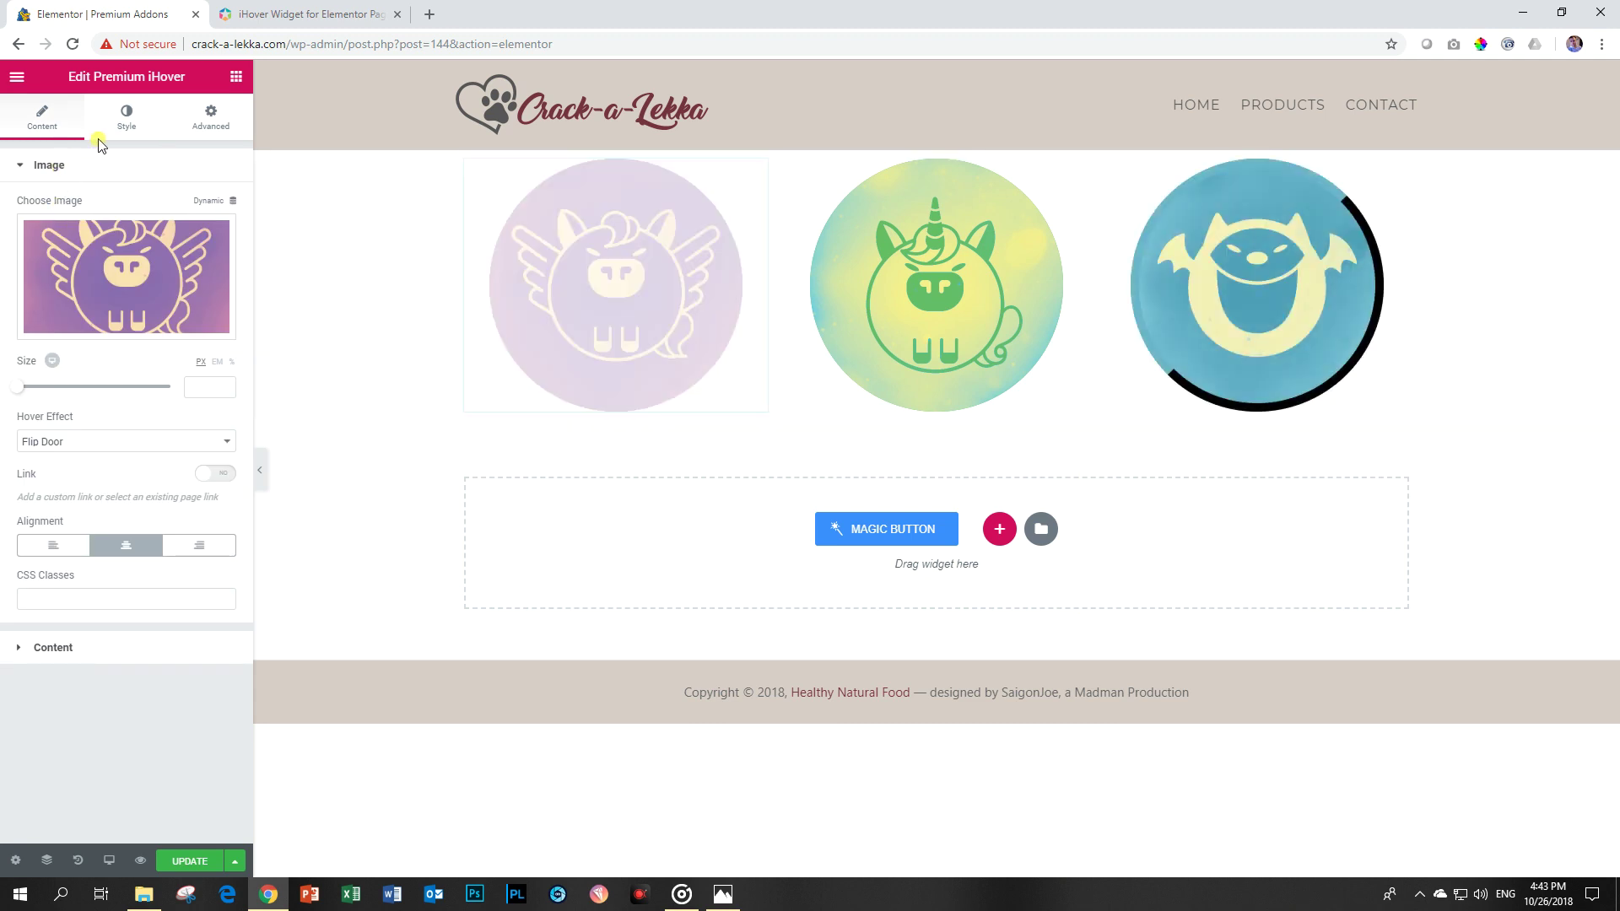
Give the purple circle's container a box shadow offset 3 horizontally and 3 vertically.
{"action": "left_click", "coordinate": [128, 123]}
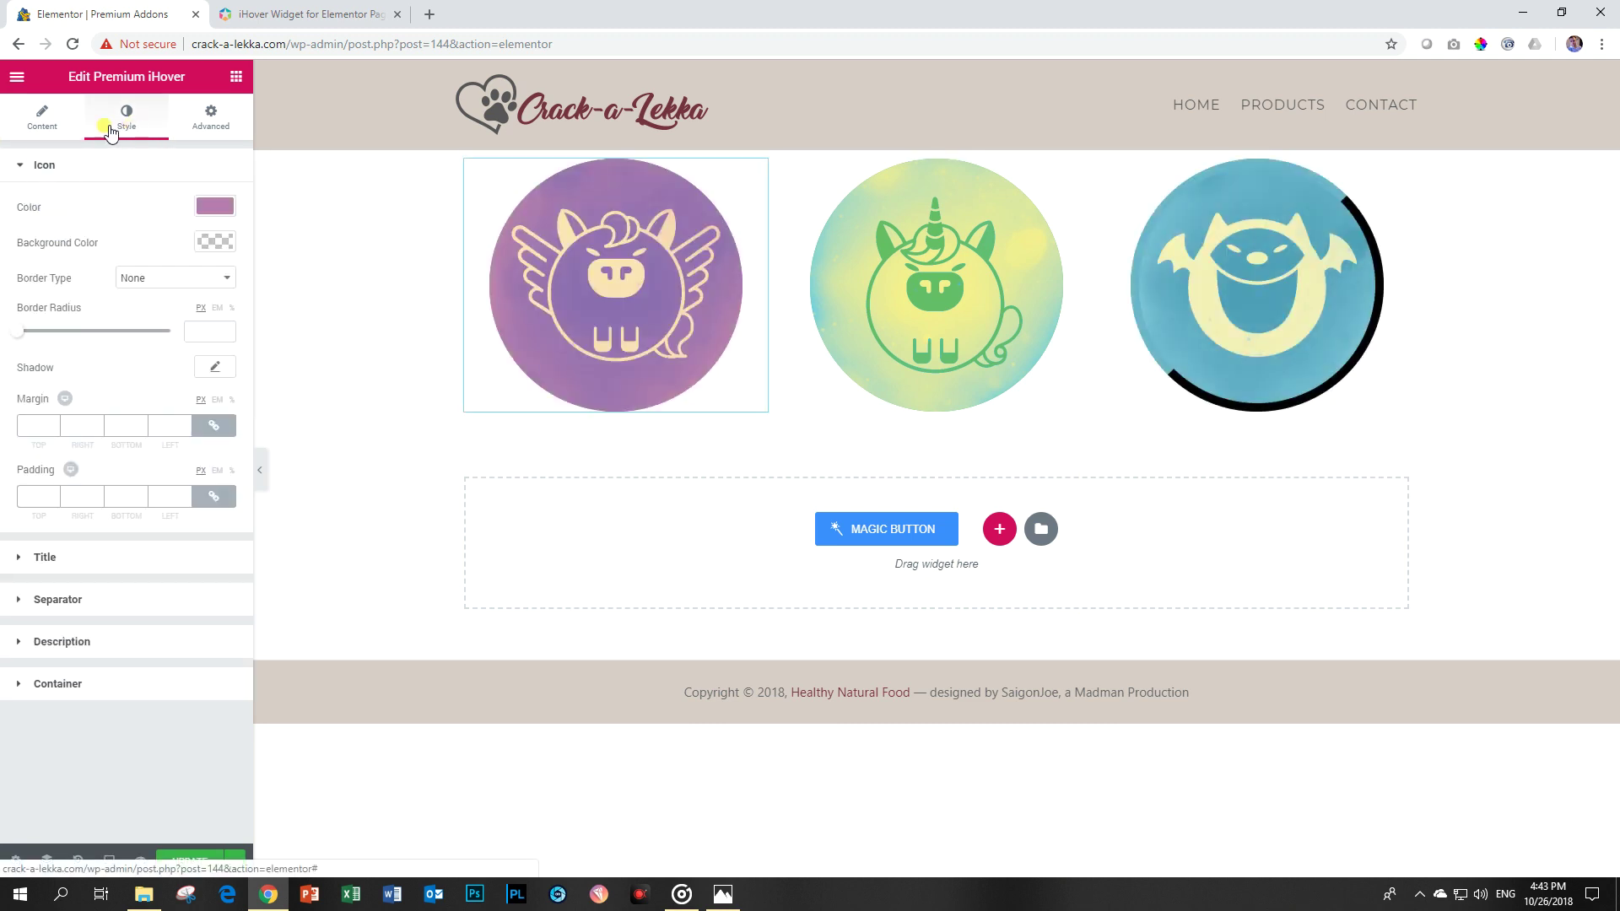
{"action": "left_click", "coordinate": [20, 180]}
{"action": "left_click", "coordinate": [34, 337]}
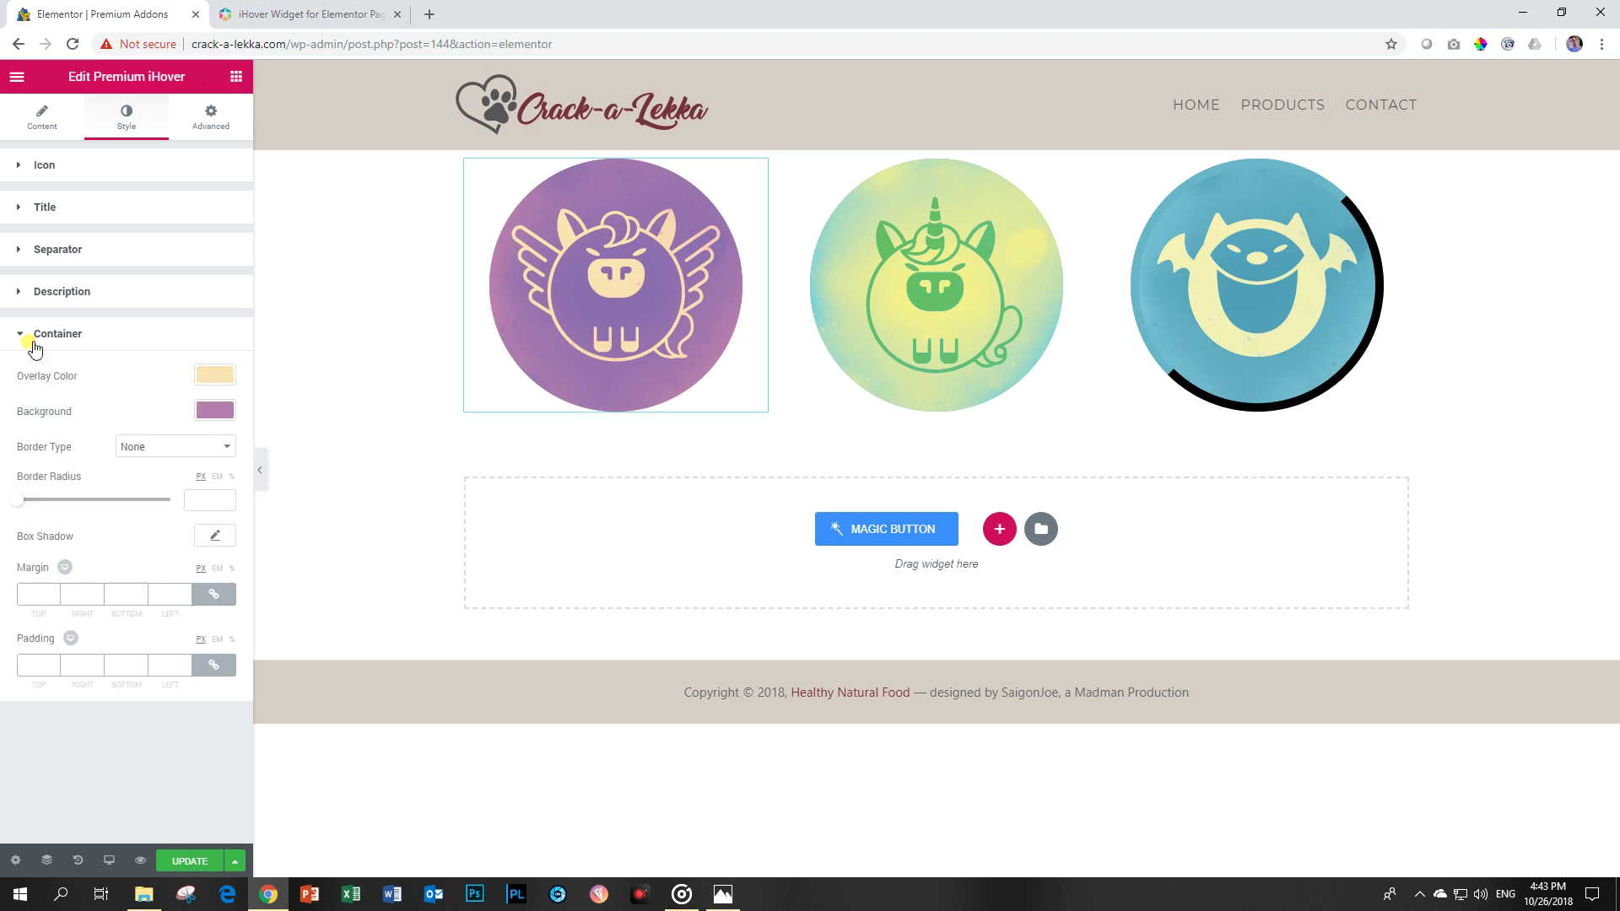
{"action": "left_click", "coordinate": [213, 538]}
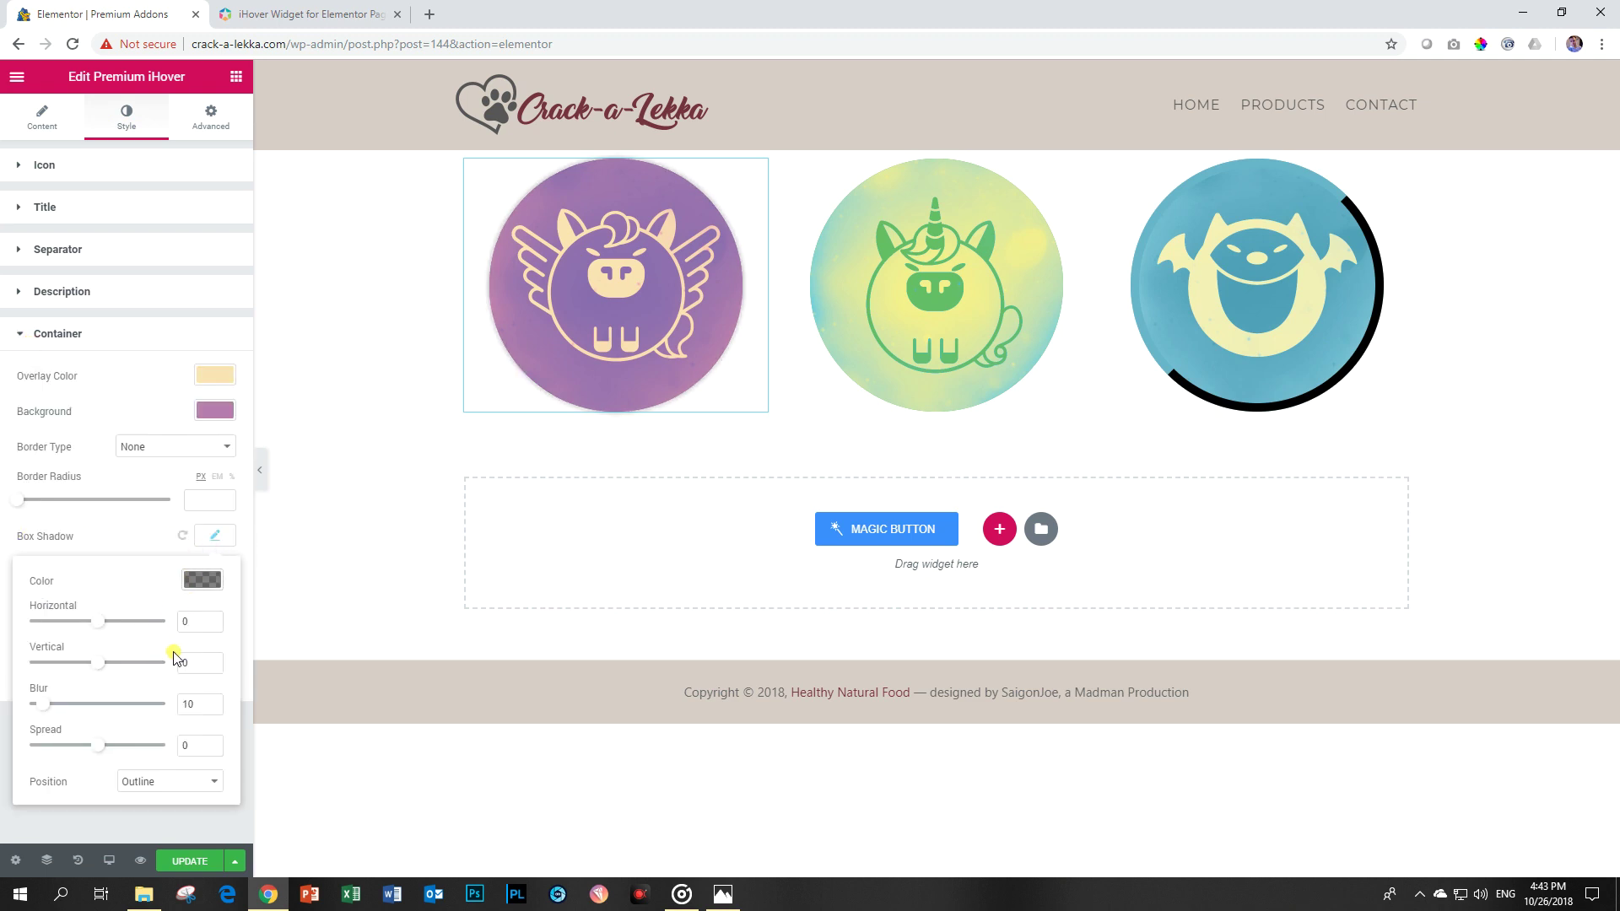
{"action": "left_click_drag", "start_coordinate": [189, 622], "coordinate": [157, 661]}
{"action": "type", "text": "33"}
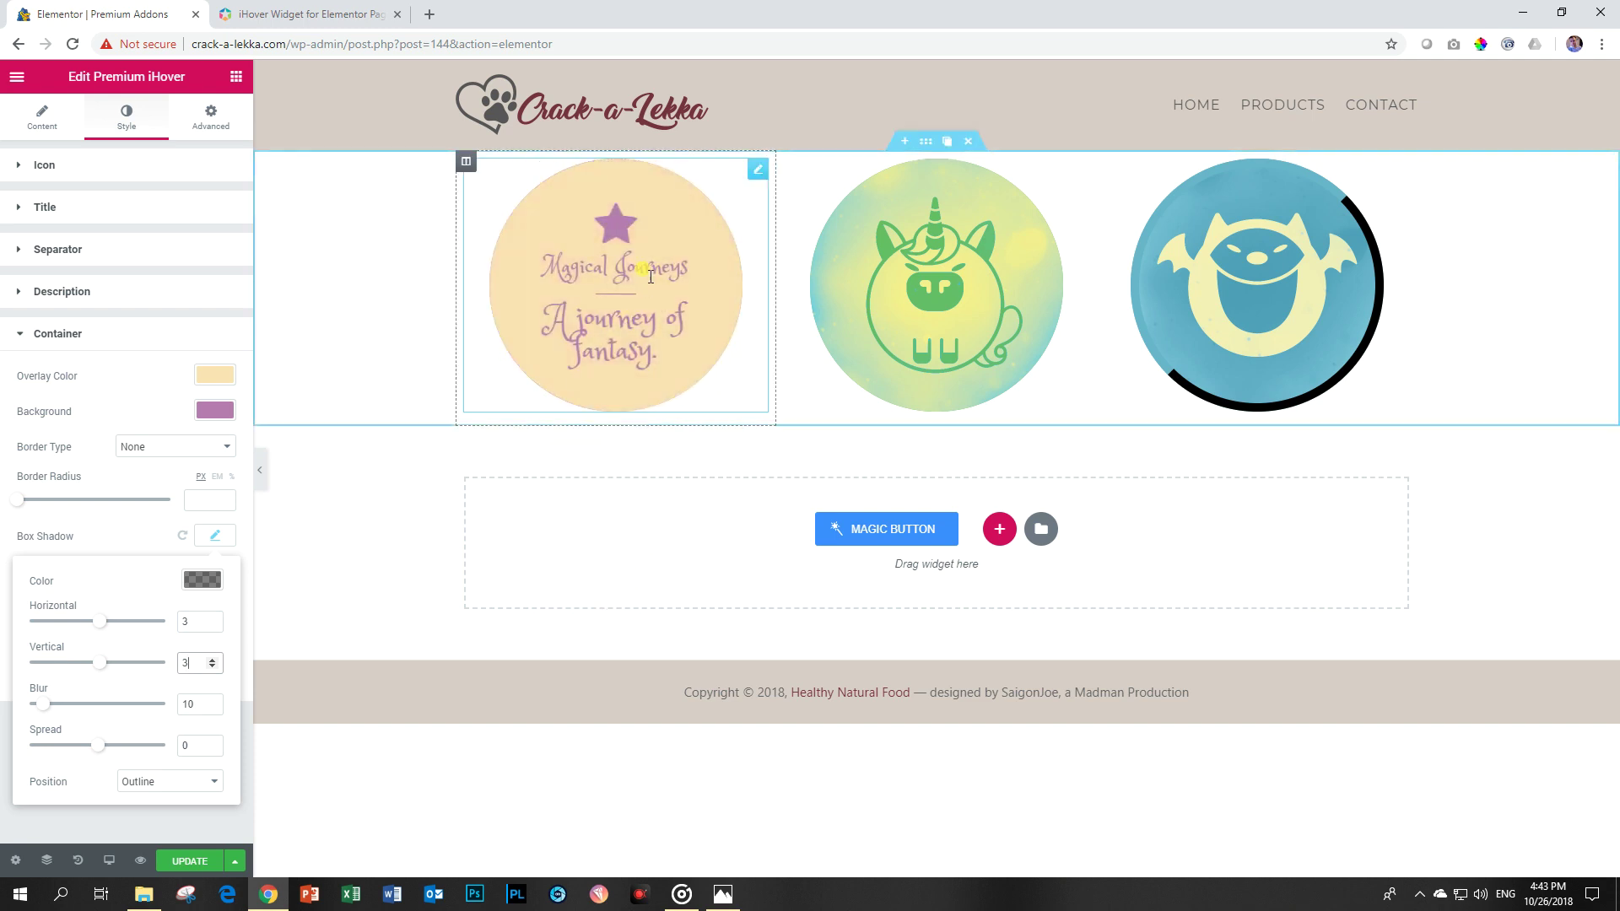
{"action": "left_click", "coordinate": [363, 220]}
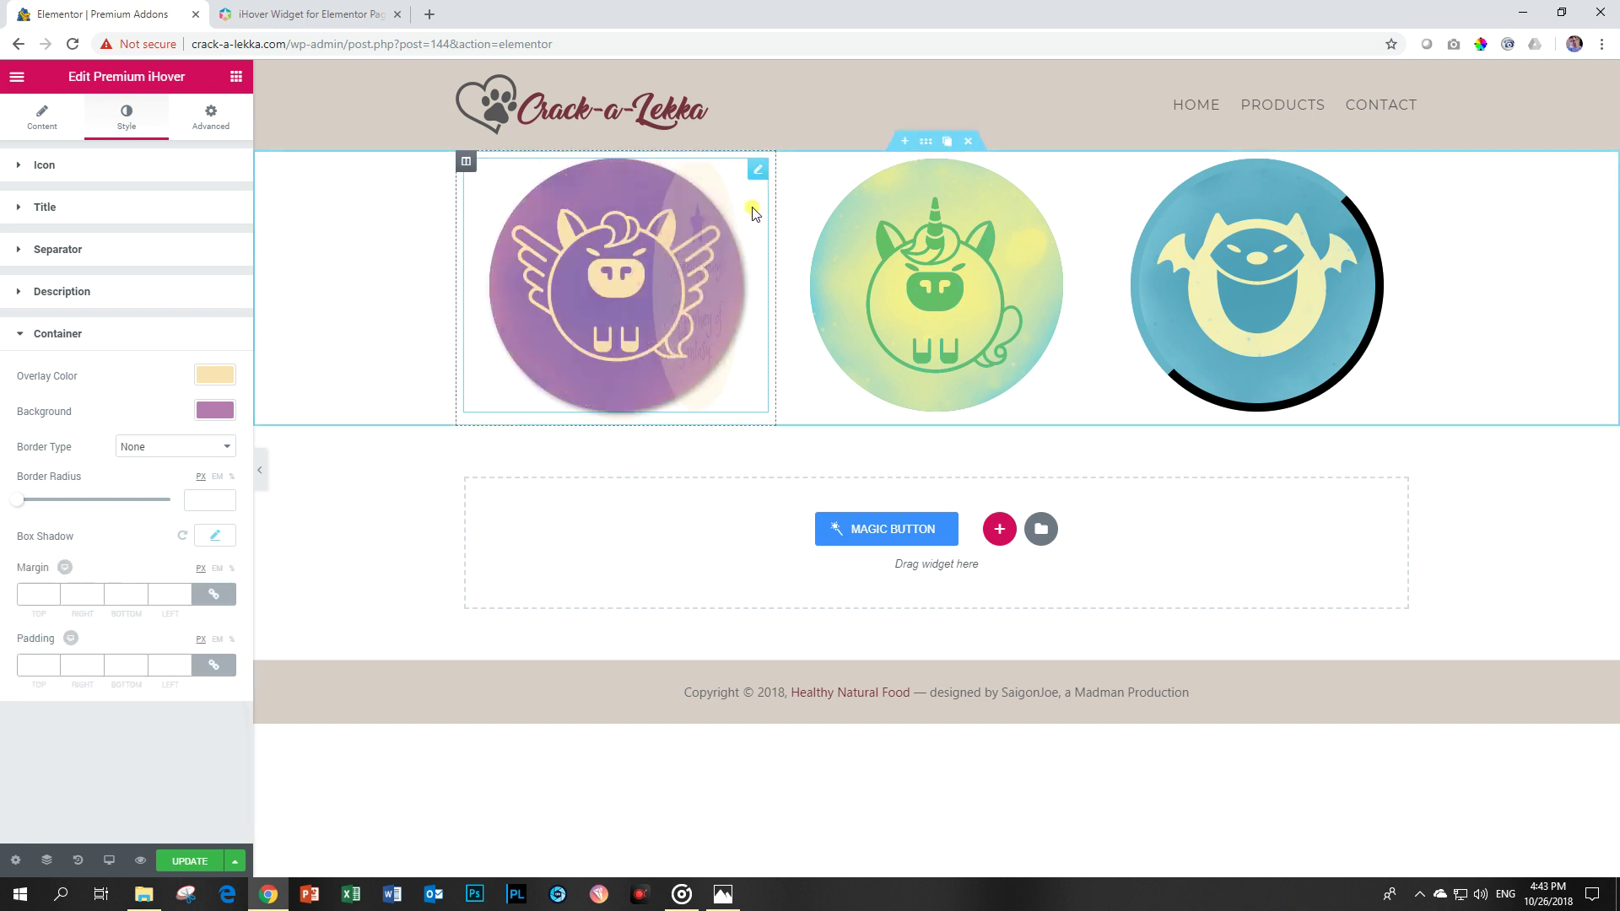
{"action": "left_click", "coordinate": [208, 133]}
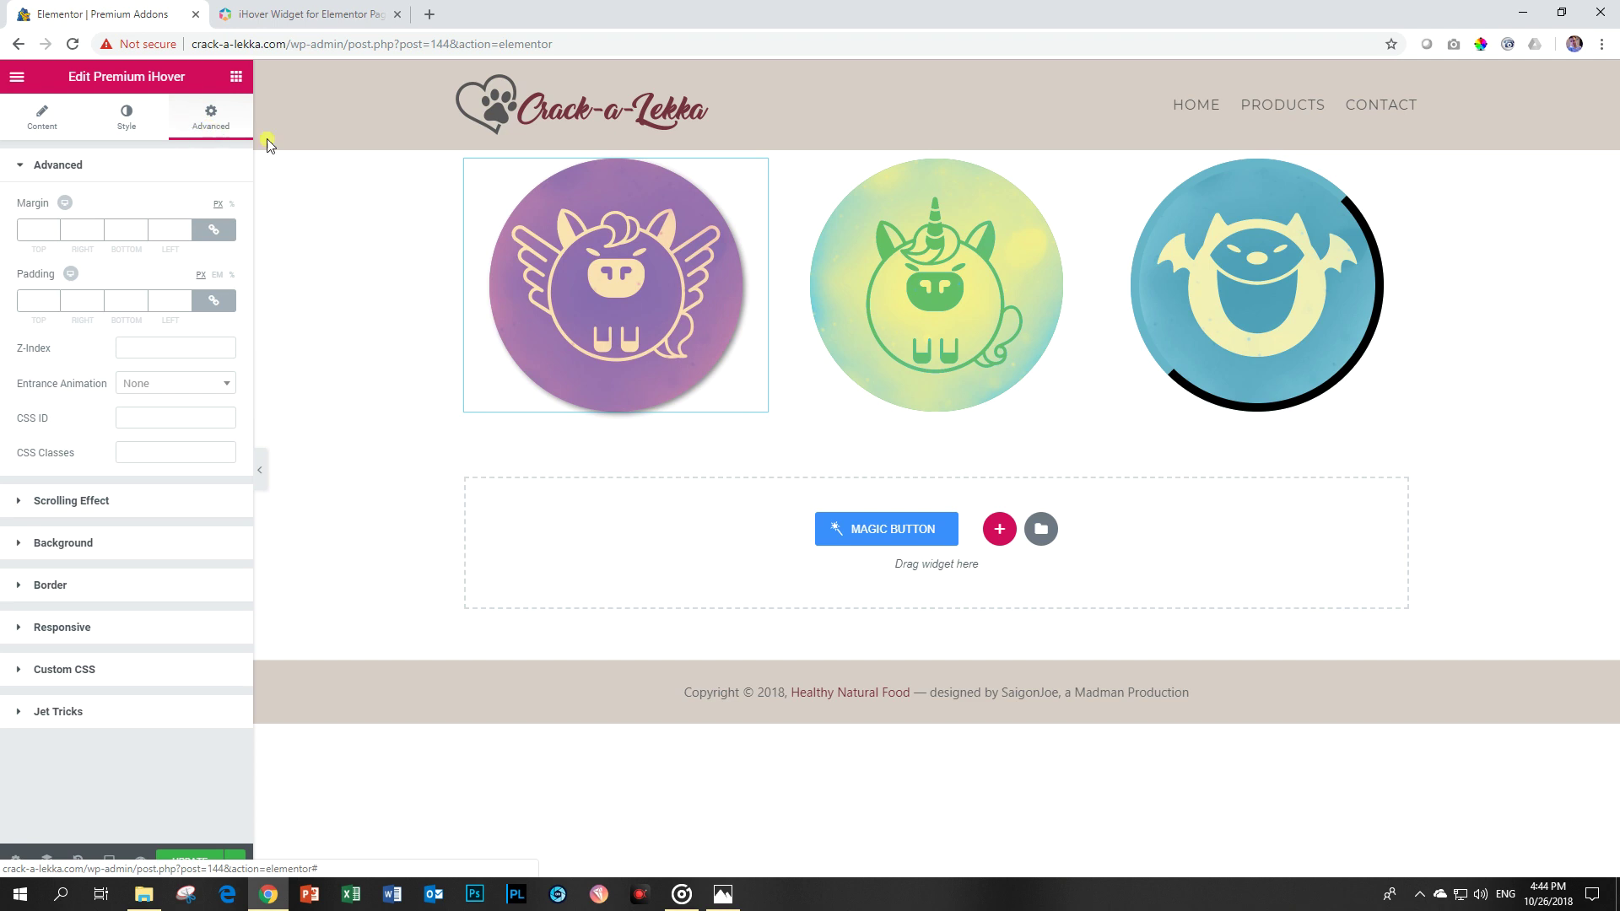
Give the purple circle a Rotate In Down entrance animation.
{"action": "left_click", "coordinate": [154, 386]}
{"action": "scroll", "coordinate": [173, 523], "scroll_direction": "down", "scroll_amount": 5}
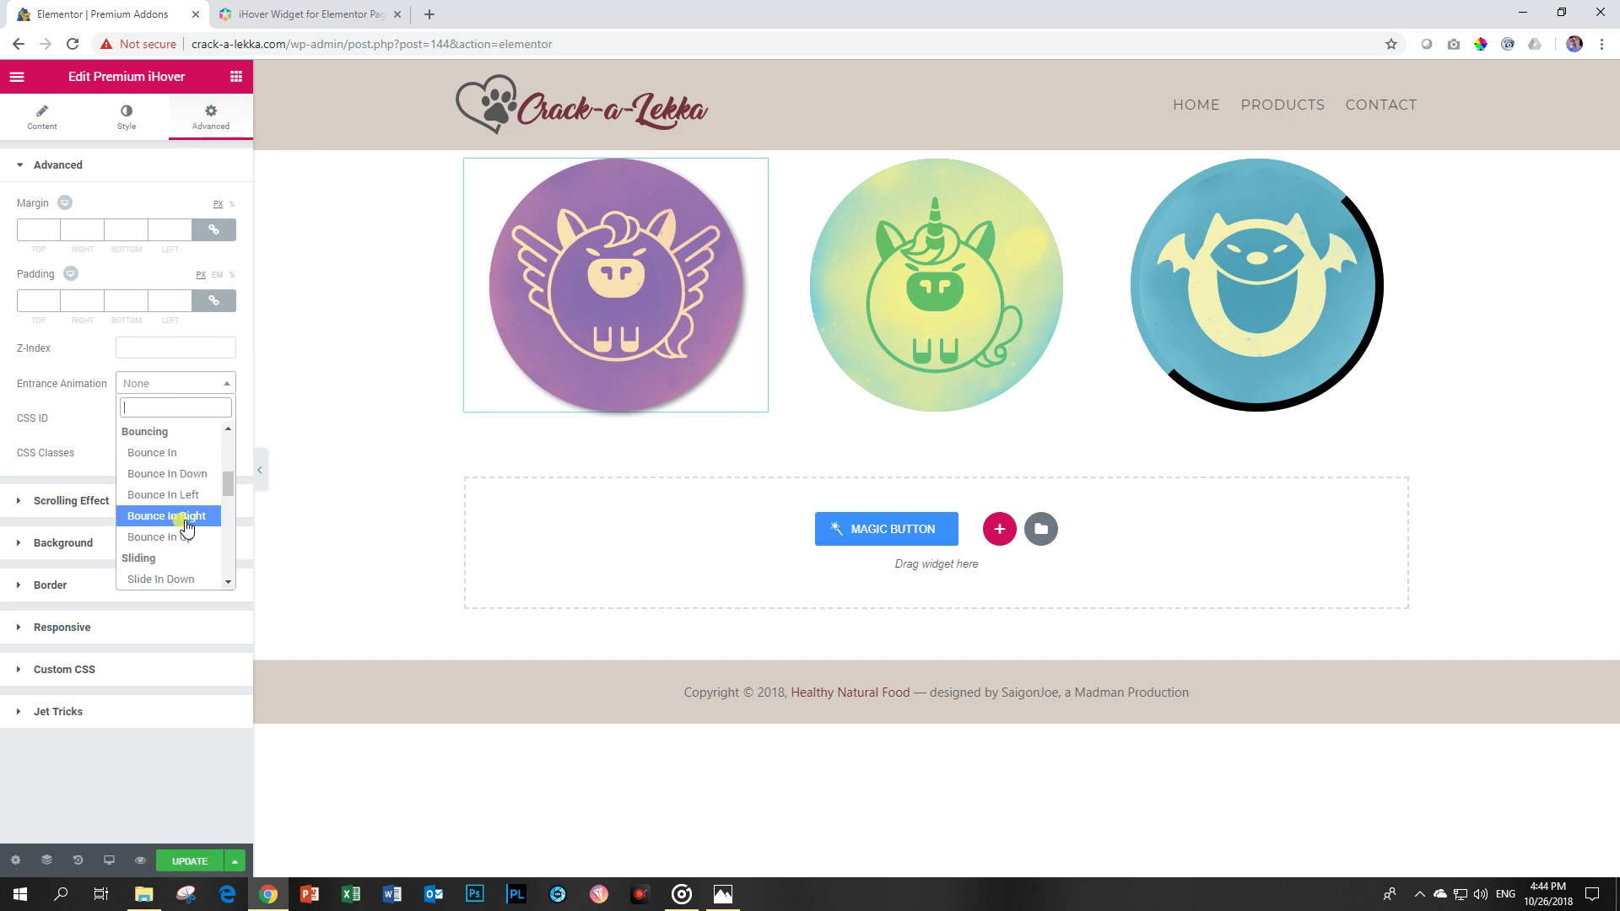
{"action": "scroll", "coordinate": [185, 527], "scroll_direction": "down", "scroll_amount": 4}
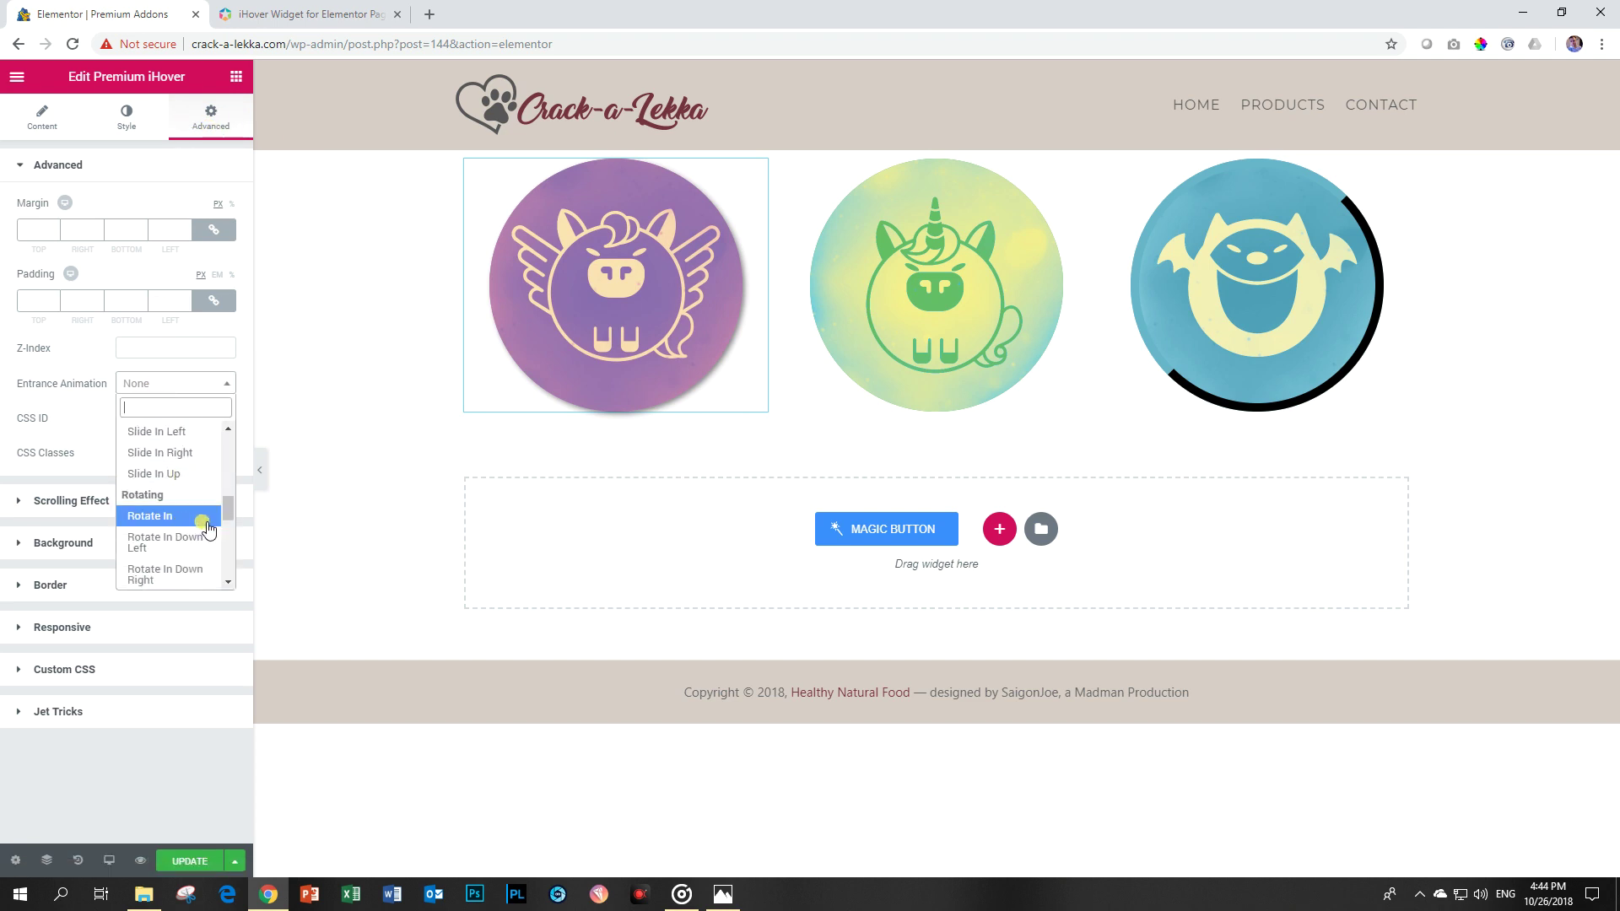
{"action": "left_click", "coordinate": [187, 544]}
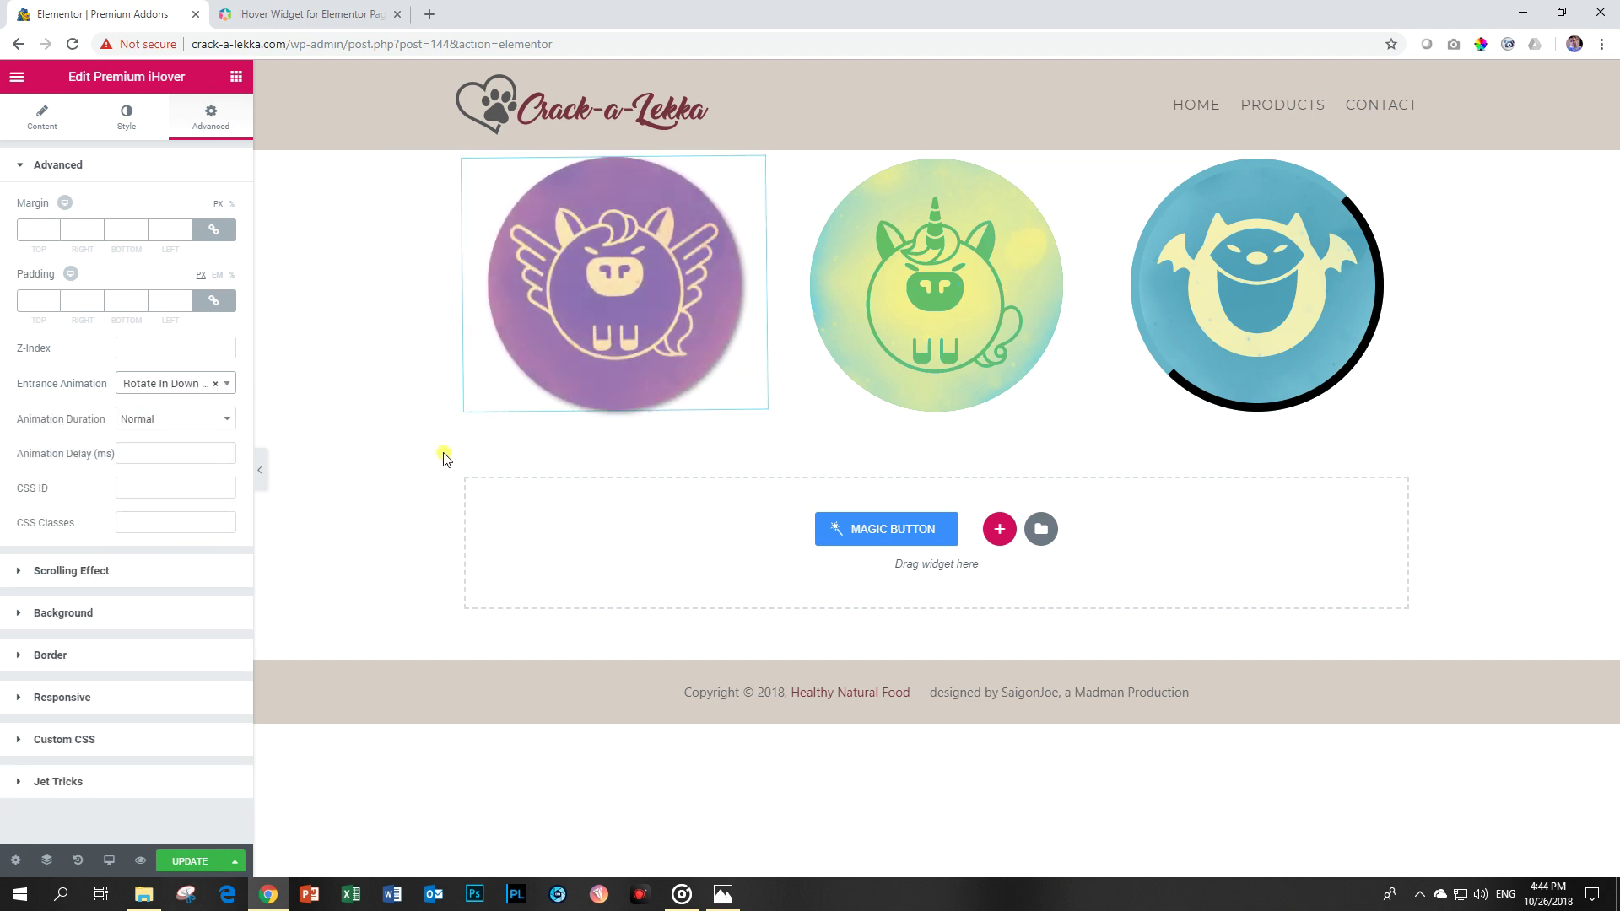
Give the blue monster widget a Rotate In Down Right entrance animation.
{"action": "left_click", "coordinate": [1225, 396]}
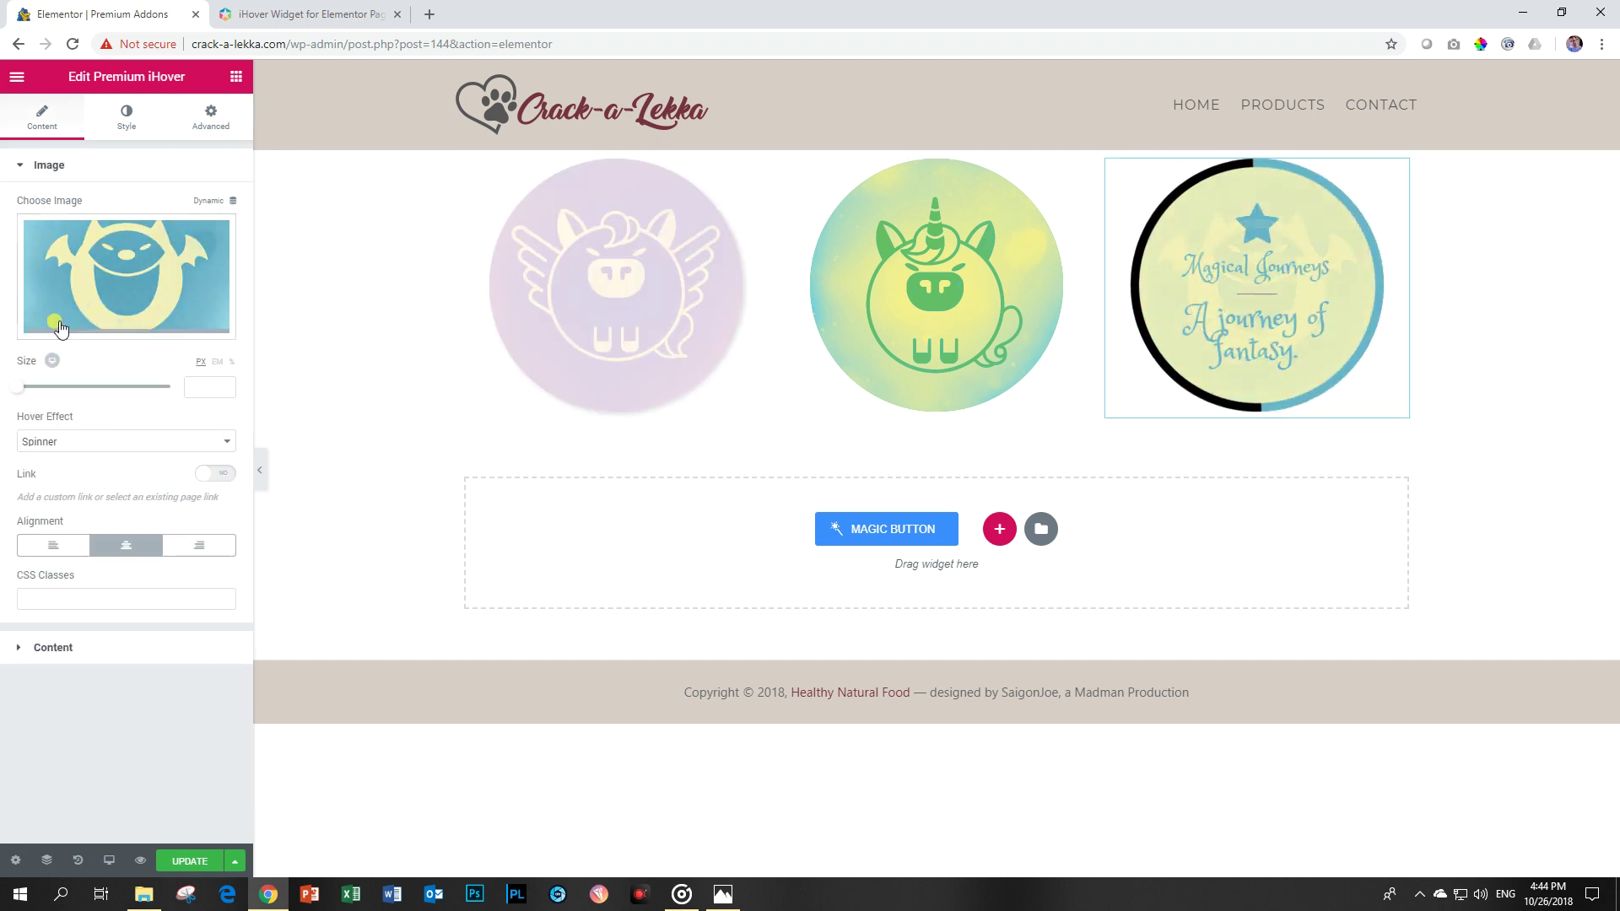
{"action": "left_click", "coordinate": [212, 118]}
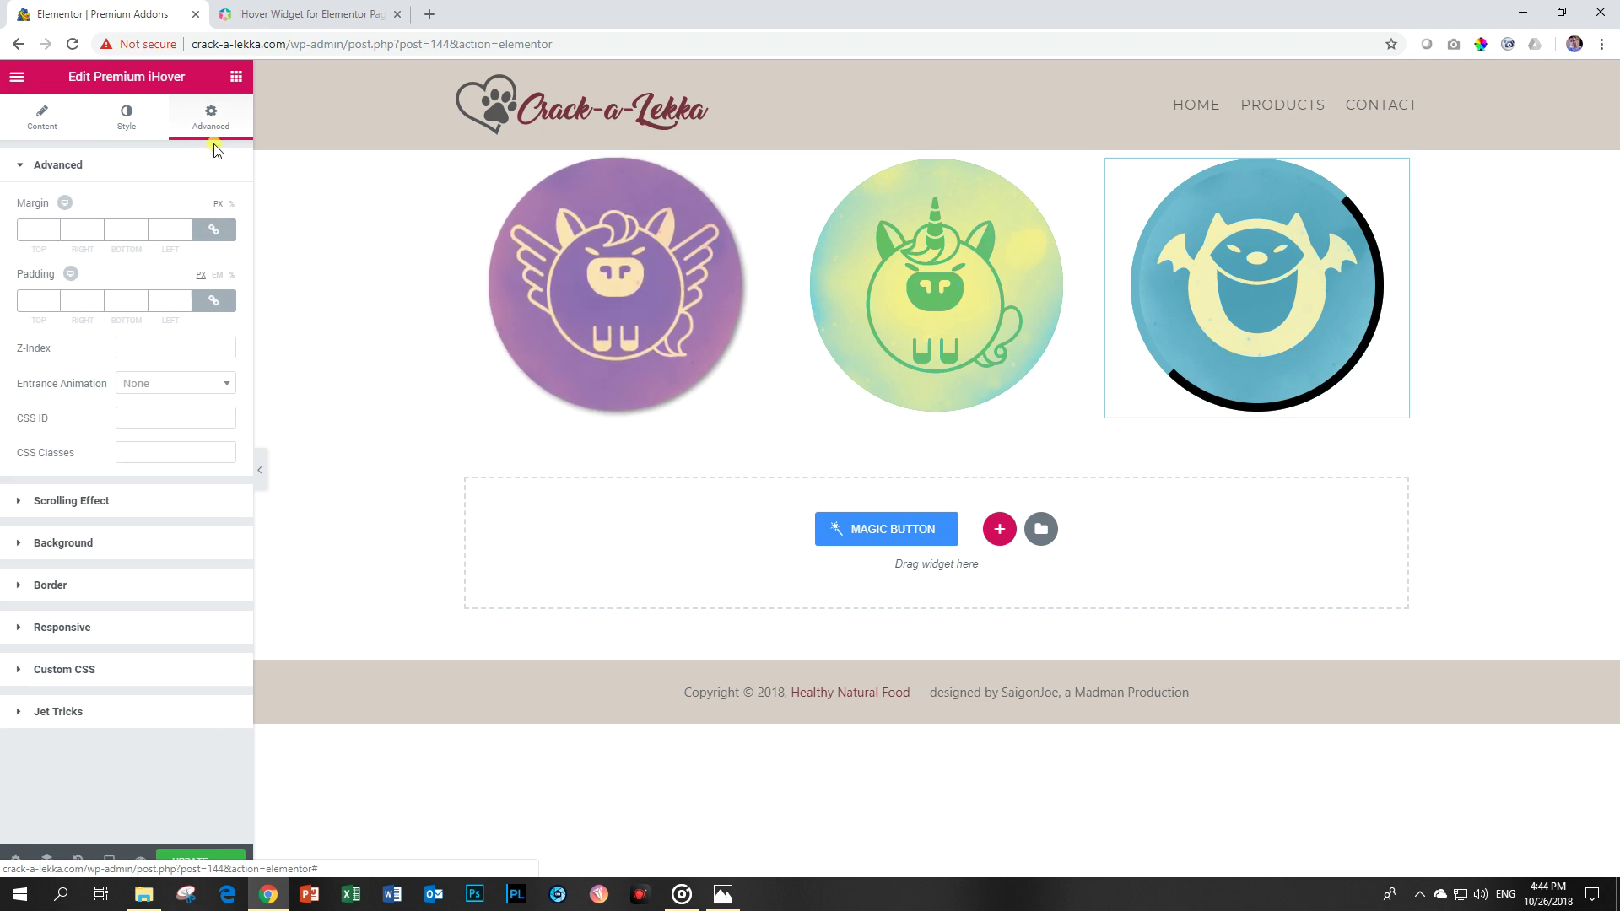
{"action": "left_click", "coordinate": [194, 385]}
{"action": "scroll", "coordinate": [169, 462], "scroll_direction": "down", "scroll_amount": 8}
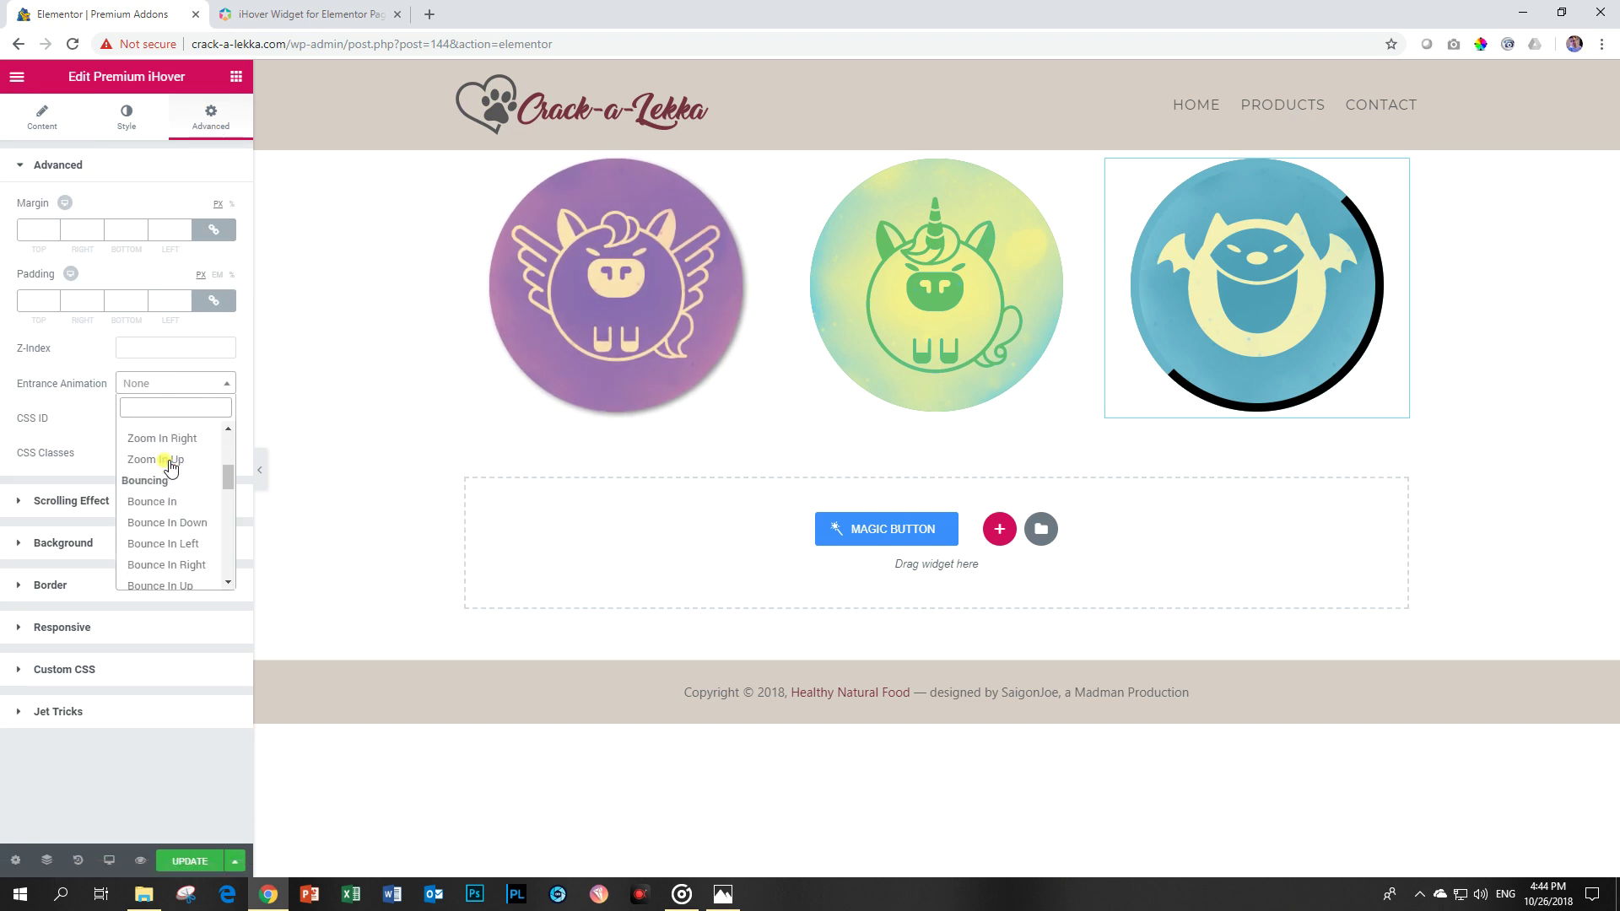
{"action": "scroll", "coordinate": [171, 466], "scroll_direction": "down", "scroll_amount": 2}
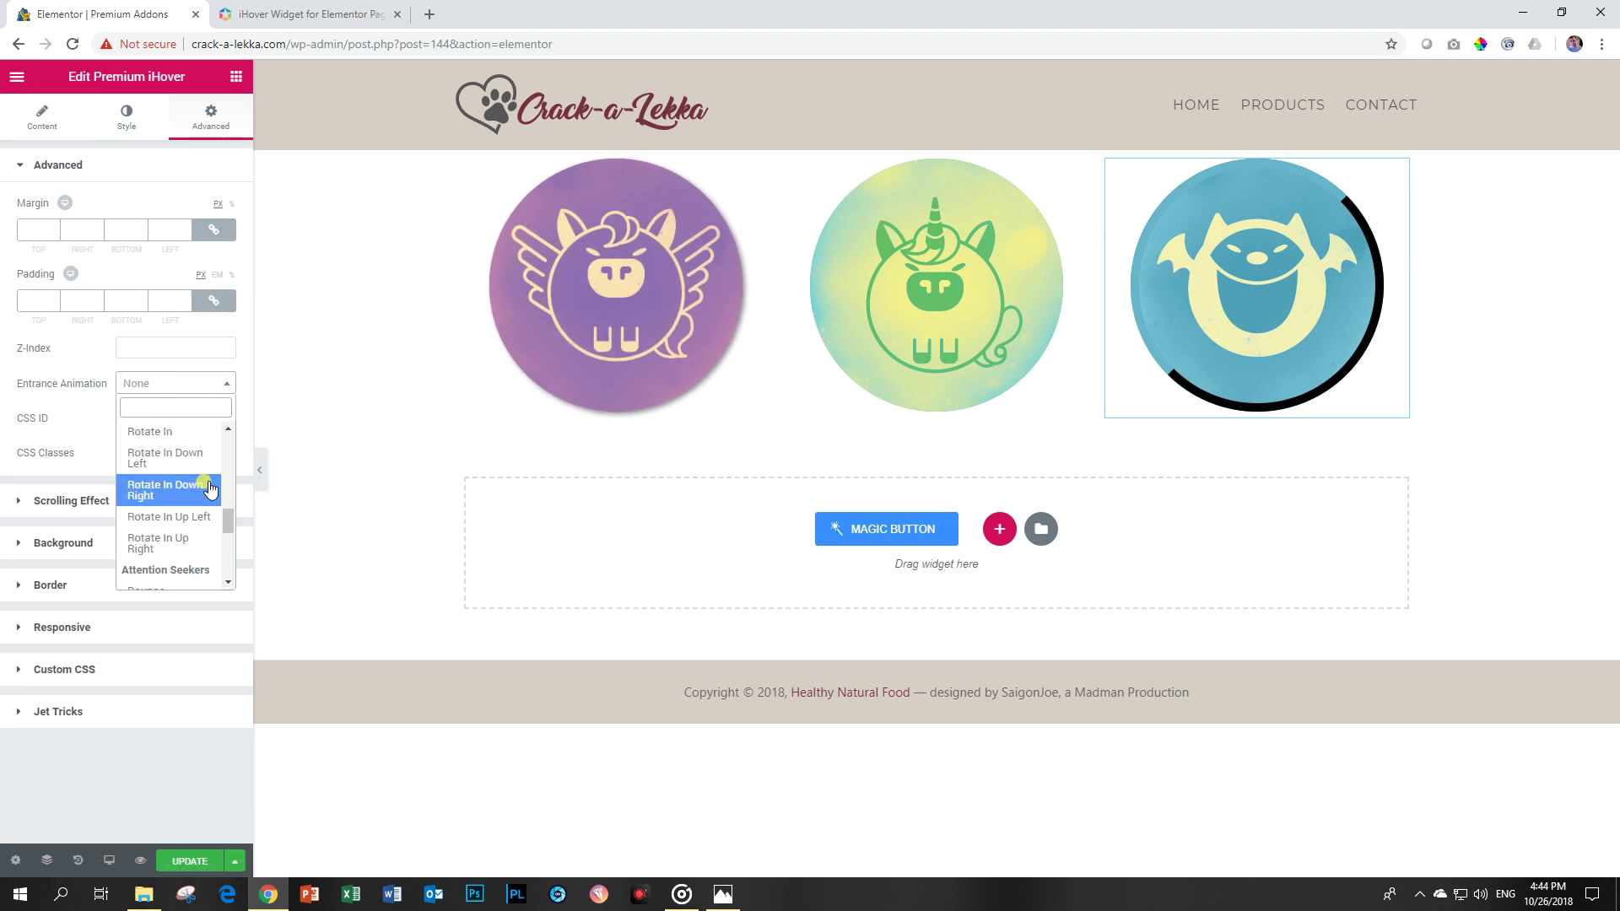
{"action": "left_click", "coordinate": [190, 492]}
Give the middle unicorn widget a Wobble entrance animation and save the page with Update.
{"action": "left_click", "coordinate": [913, 333]}
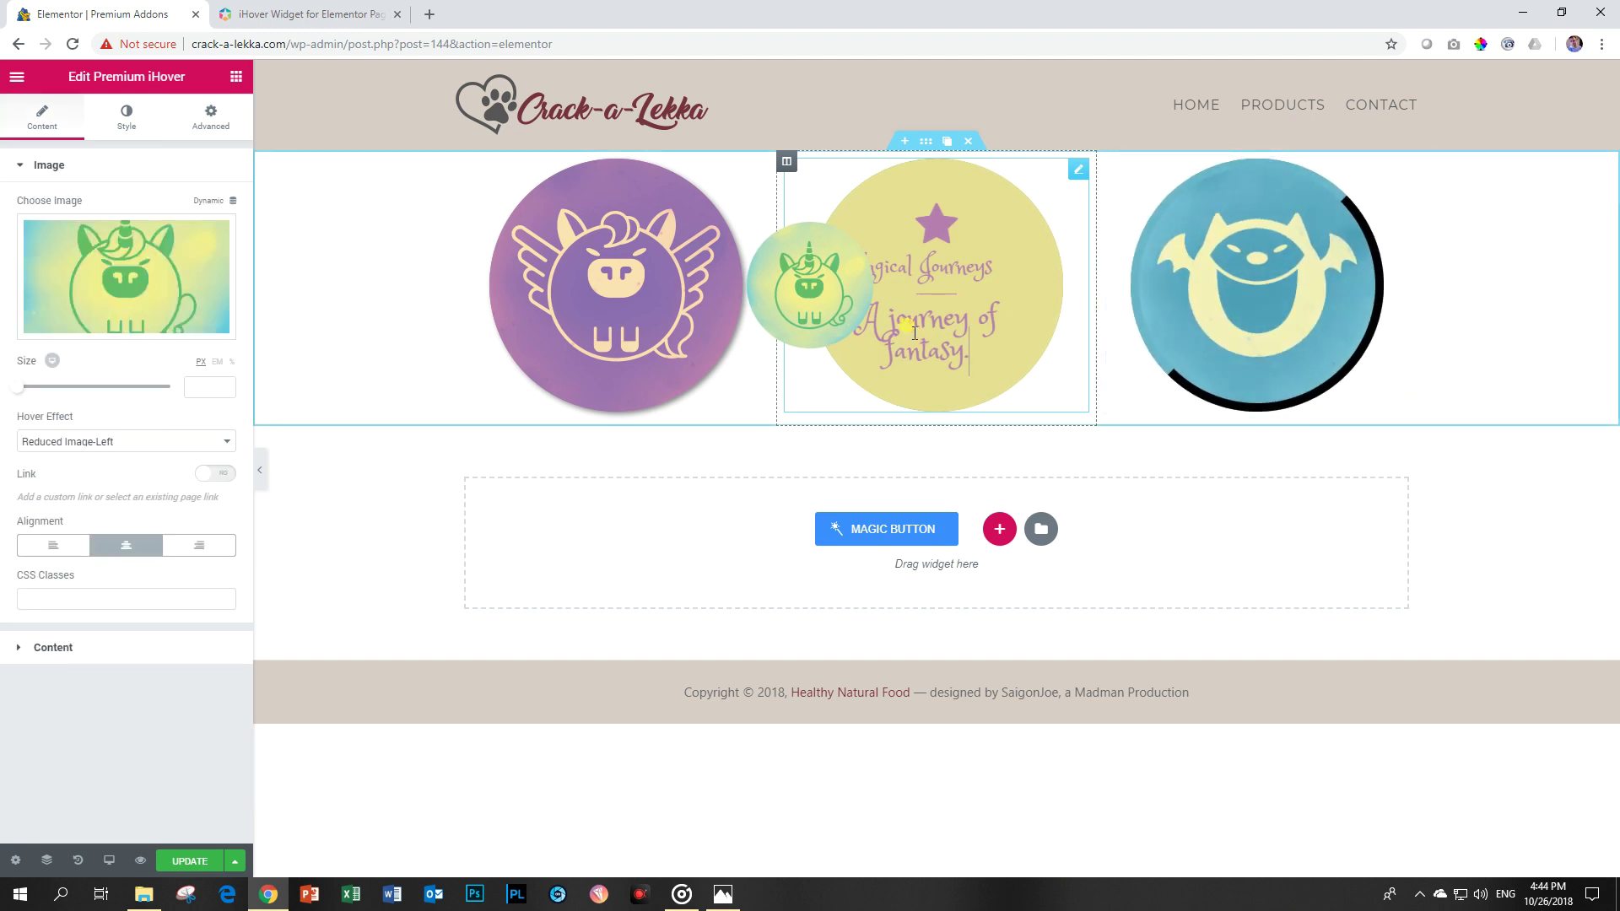
{"action": "left_click", "coordinate": [211, 130]}
{"action": "left_click", "coordinate": [180, 387]}
{"action": "scroll", "coordinate": [166, 465], "scroll_direction": "down", "scroll_amount": 8}
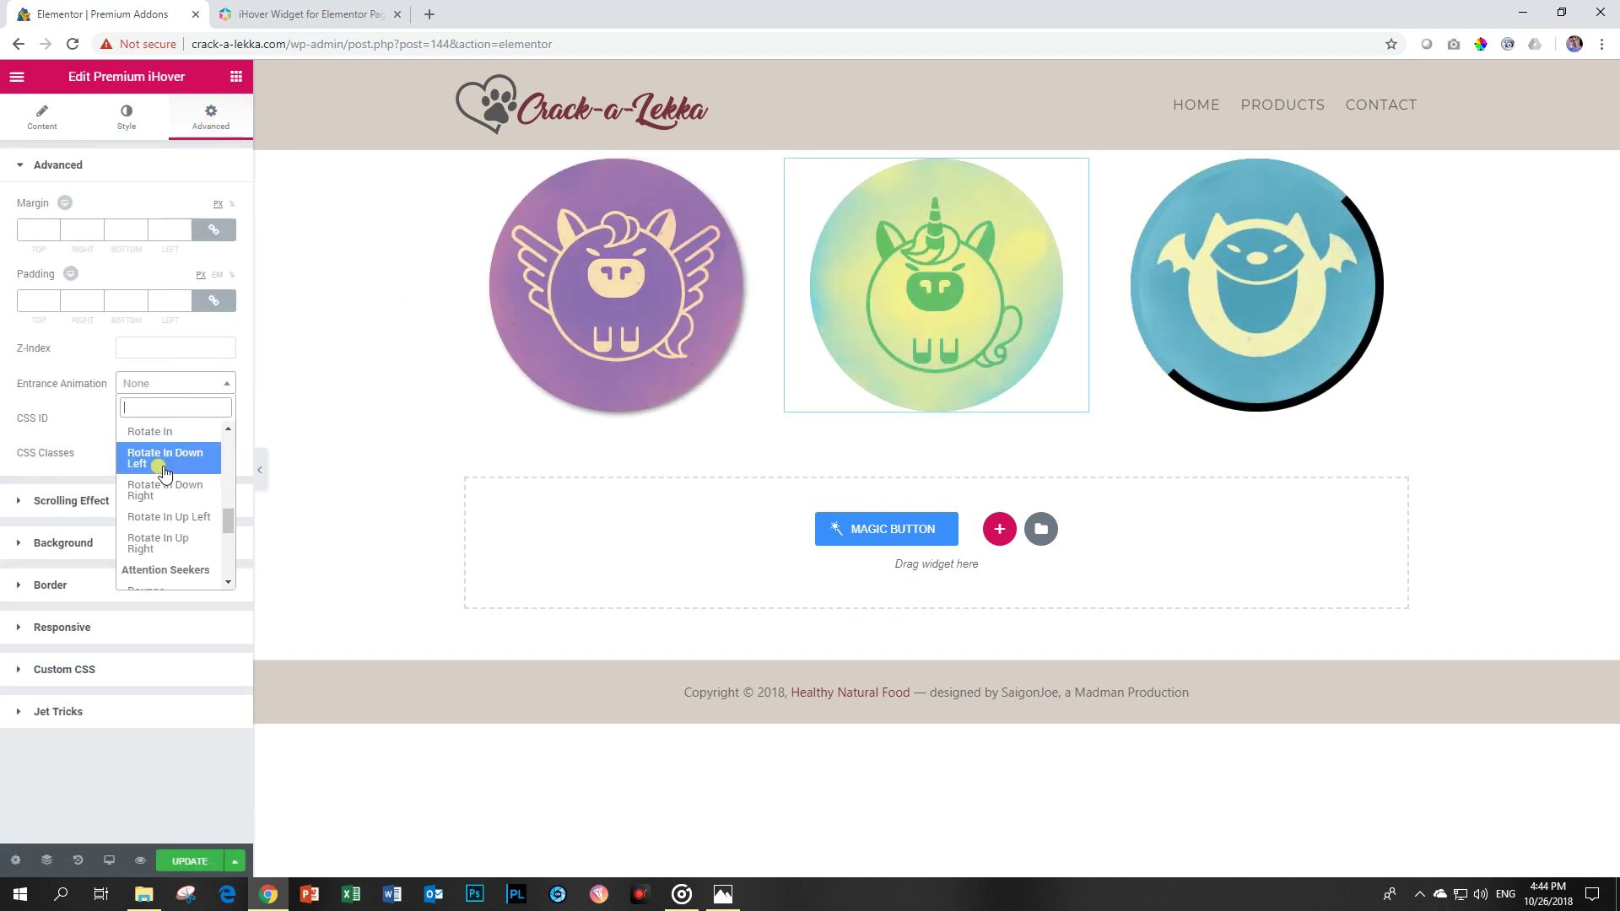
{"action": "scroll", "coordinate": [167, 471], "scroll_direction": "down", "scroll_amount": 5}
{"action": "left_click", "coordinate": [166, 471]}
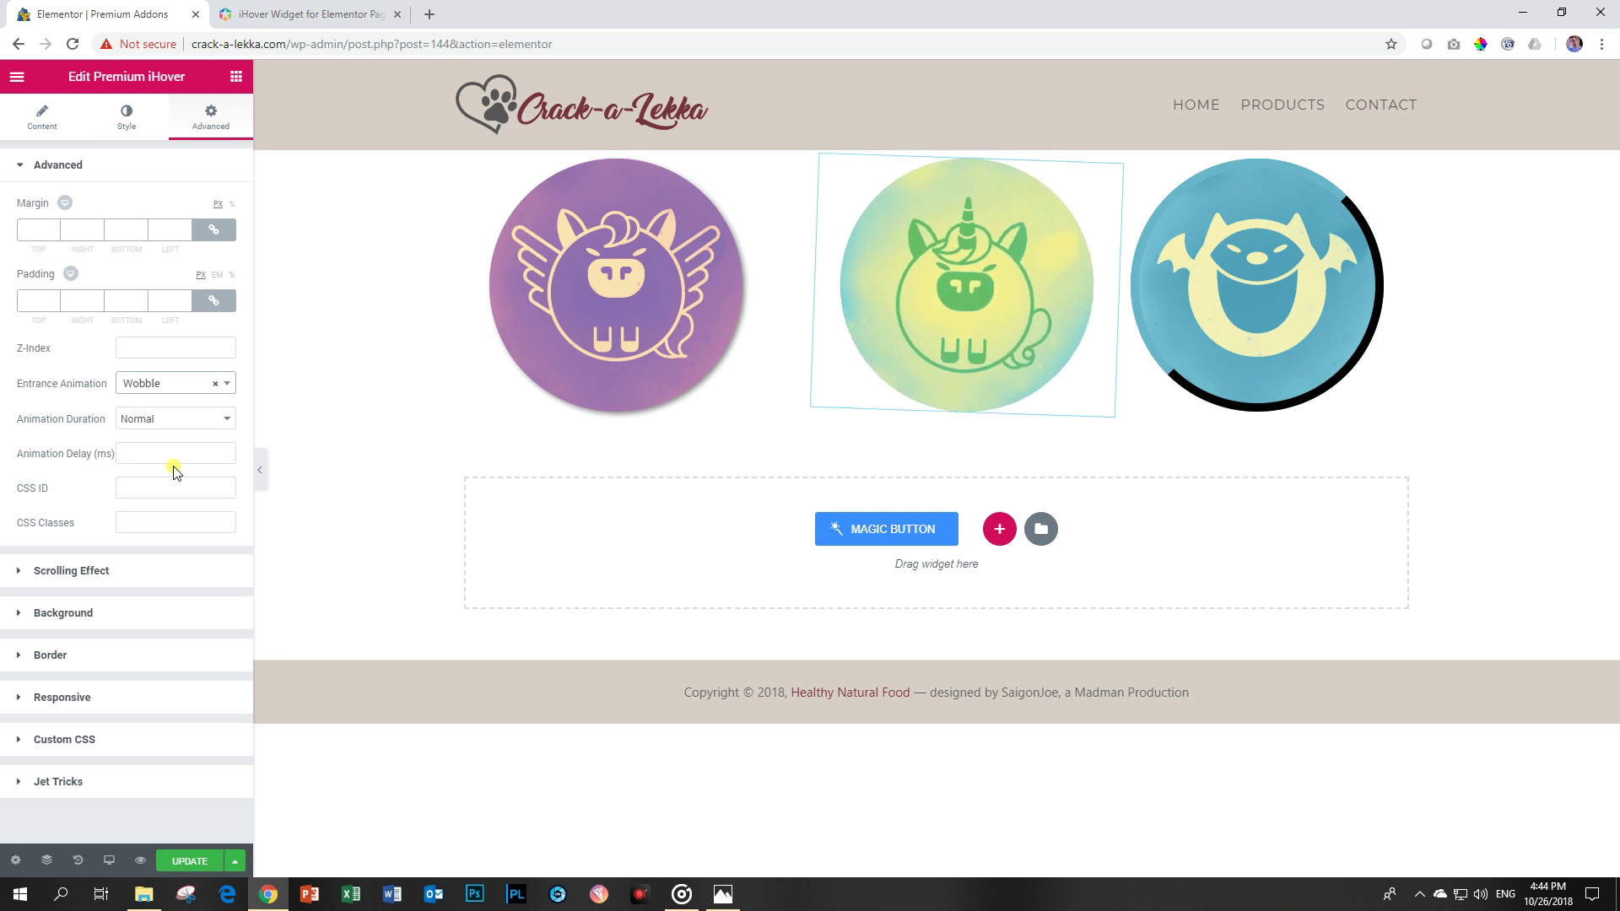
{"action": "left_click", "coordinate": [188, 860]}
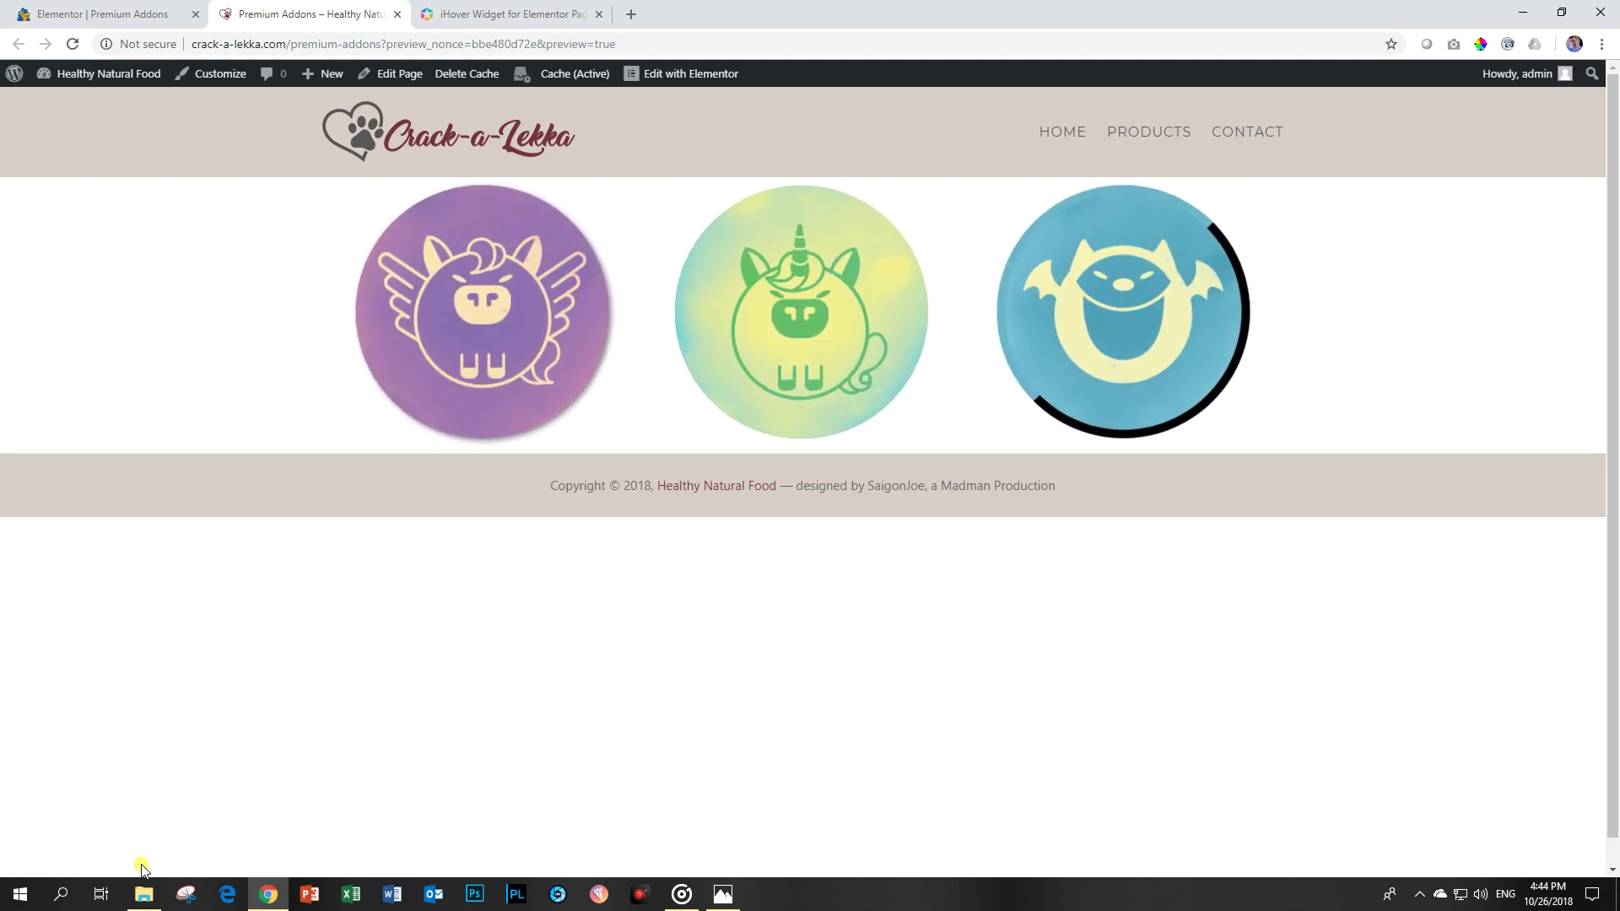
Test each of the three circles' hover effects on the live preview page.
{"action": "mouse_move", "coordinate": [493, 305]}
{"action": "mouse_move", "coordinate": [849, 320]}
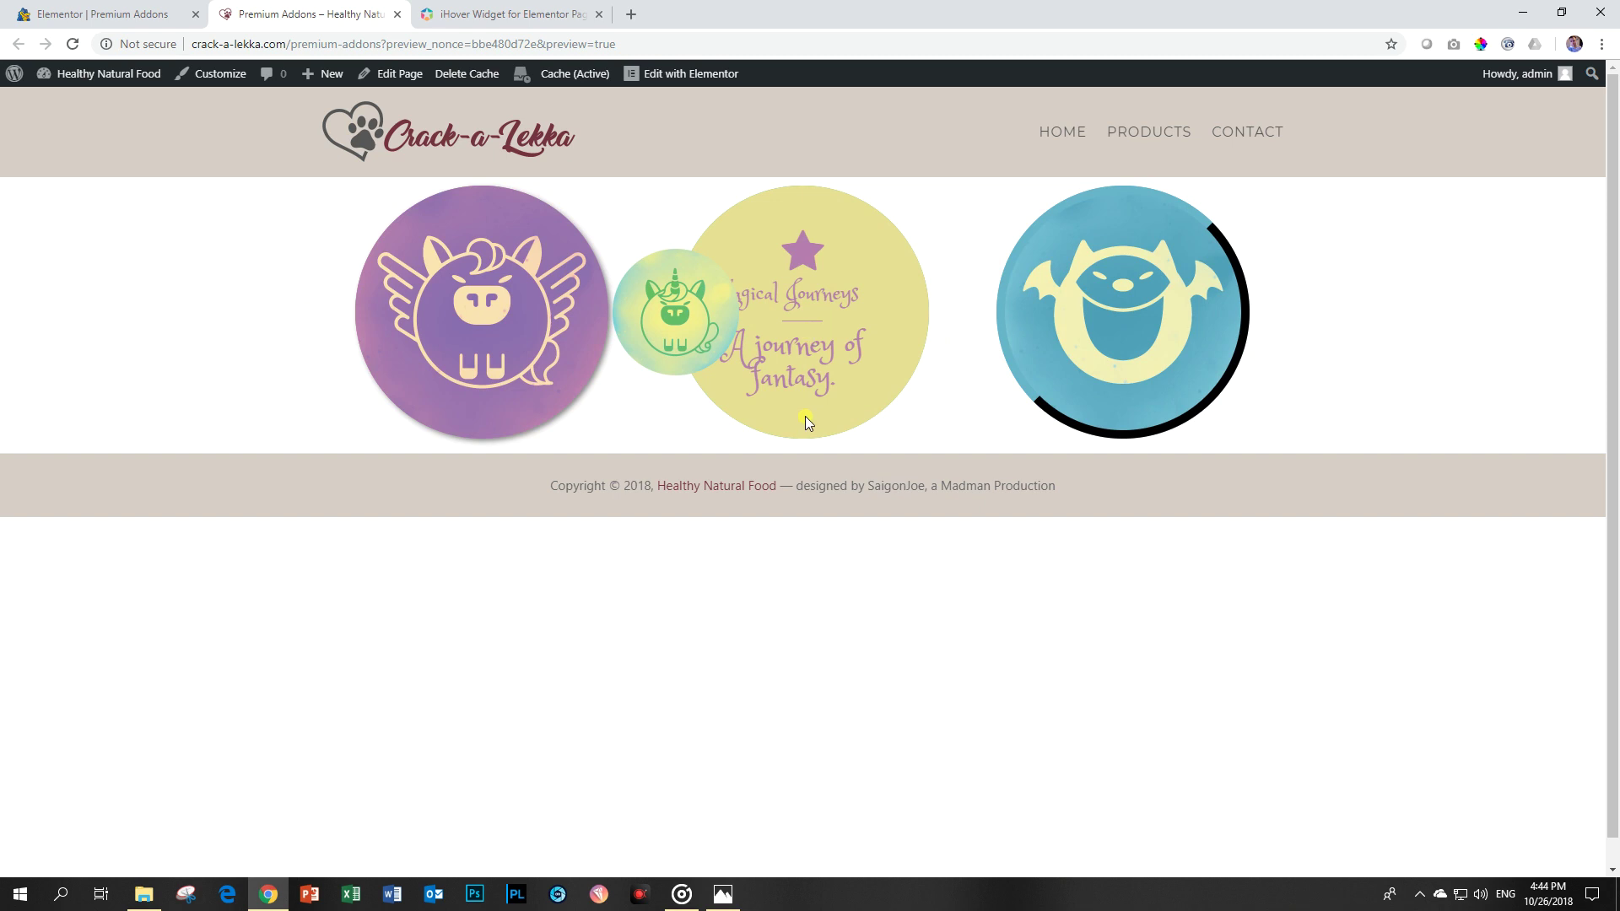
{"action": "mouse_move", "coordinate": [1095, 381]}
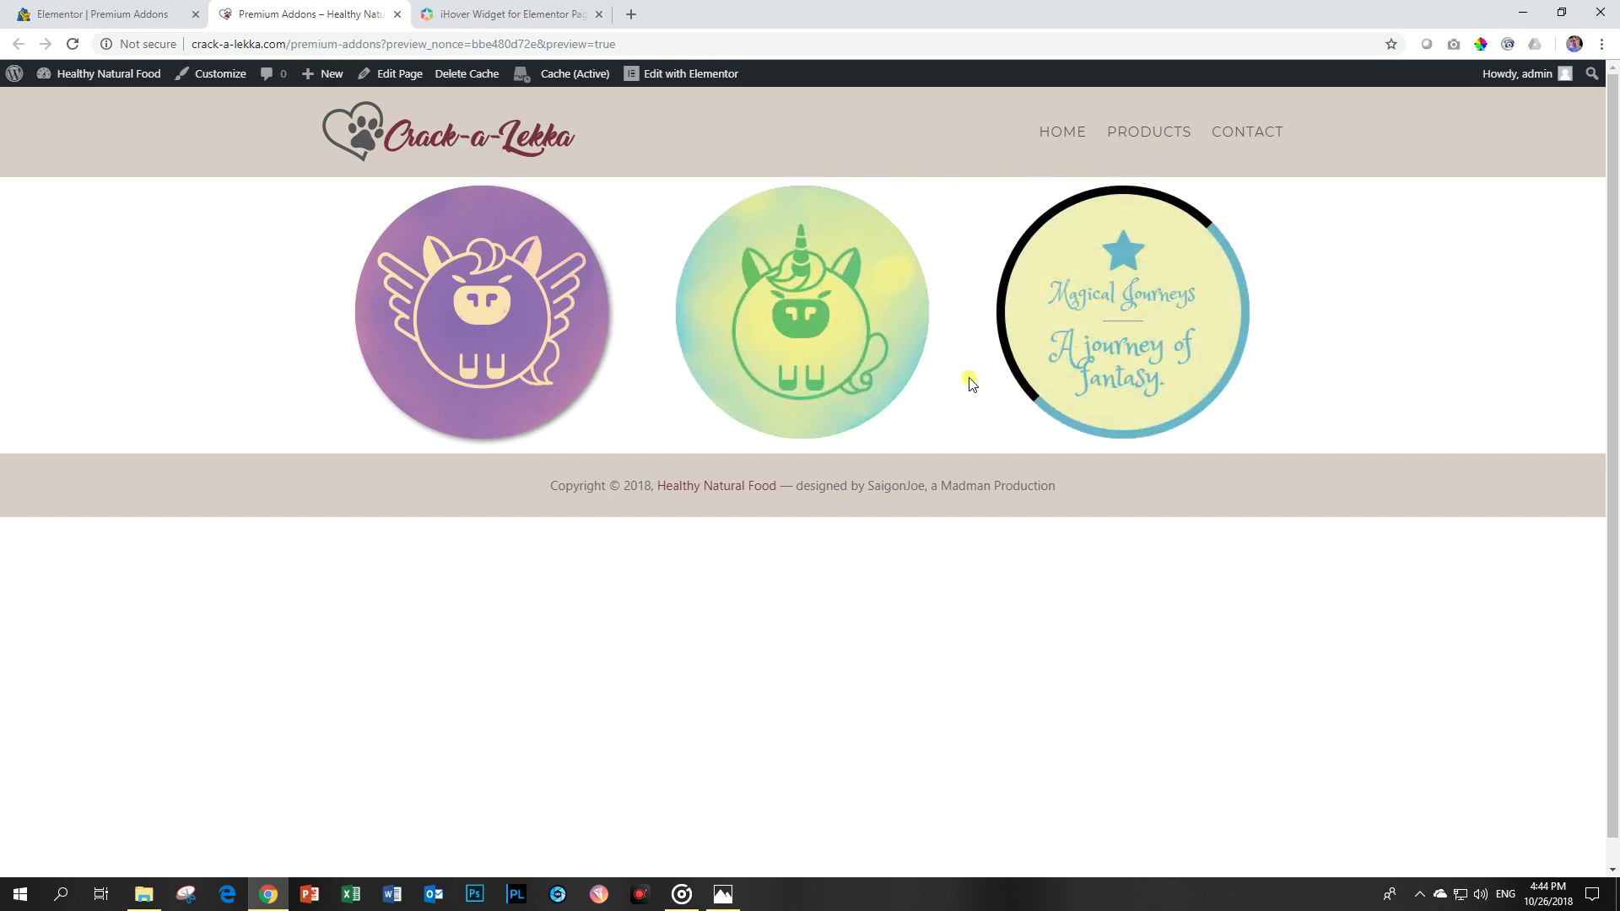
{"action": "mouse_move", "coordinate": [774, 347]}
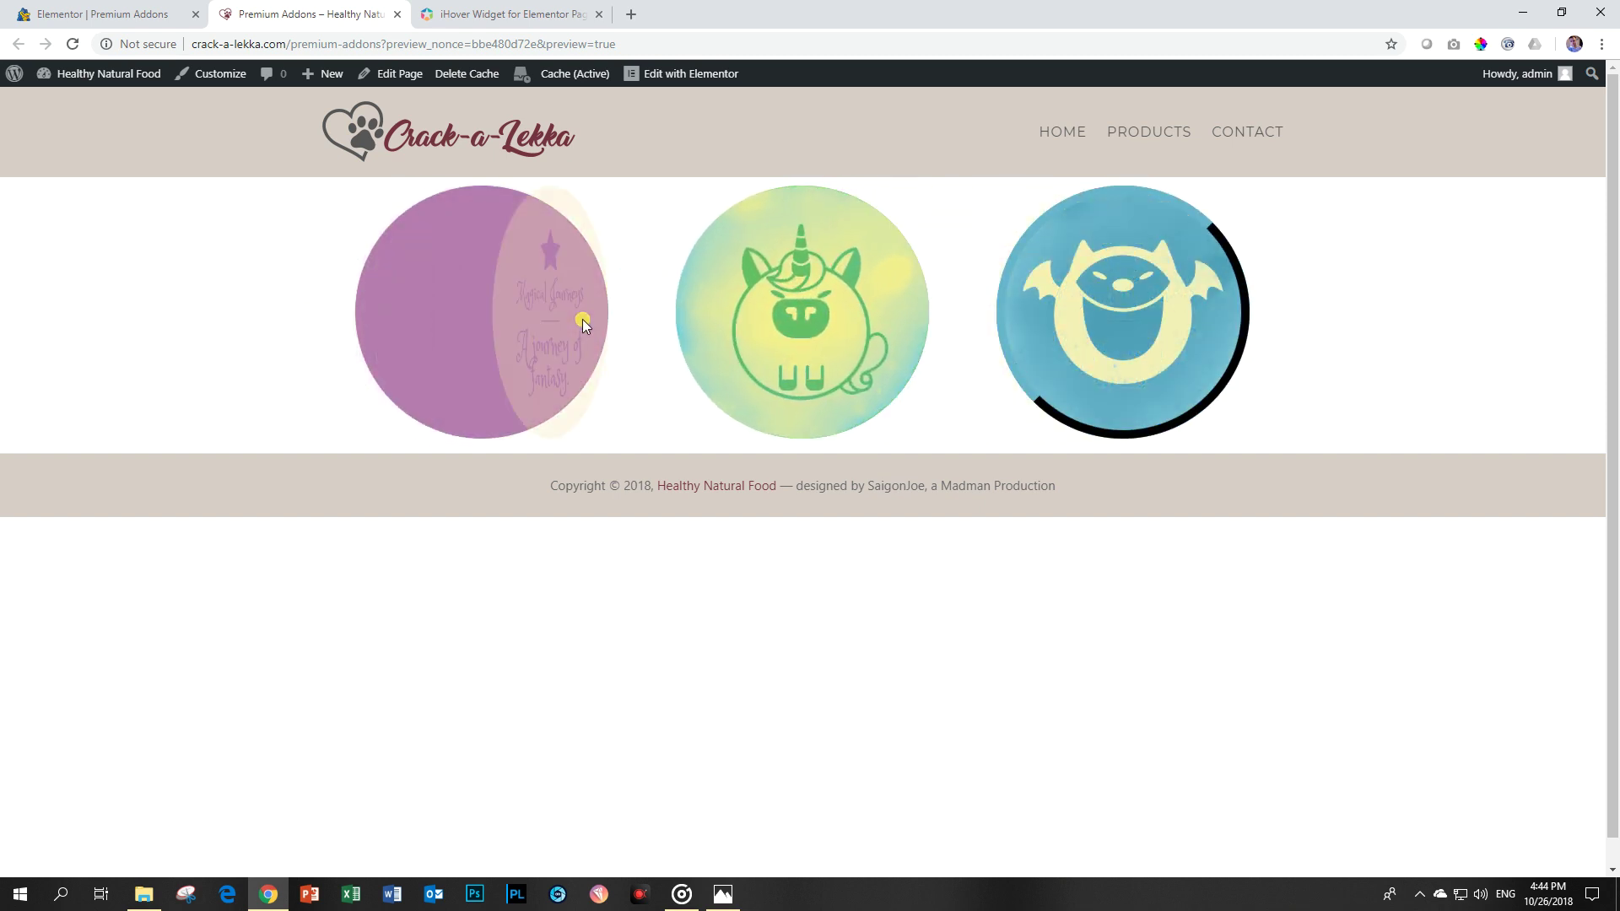